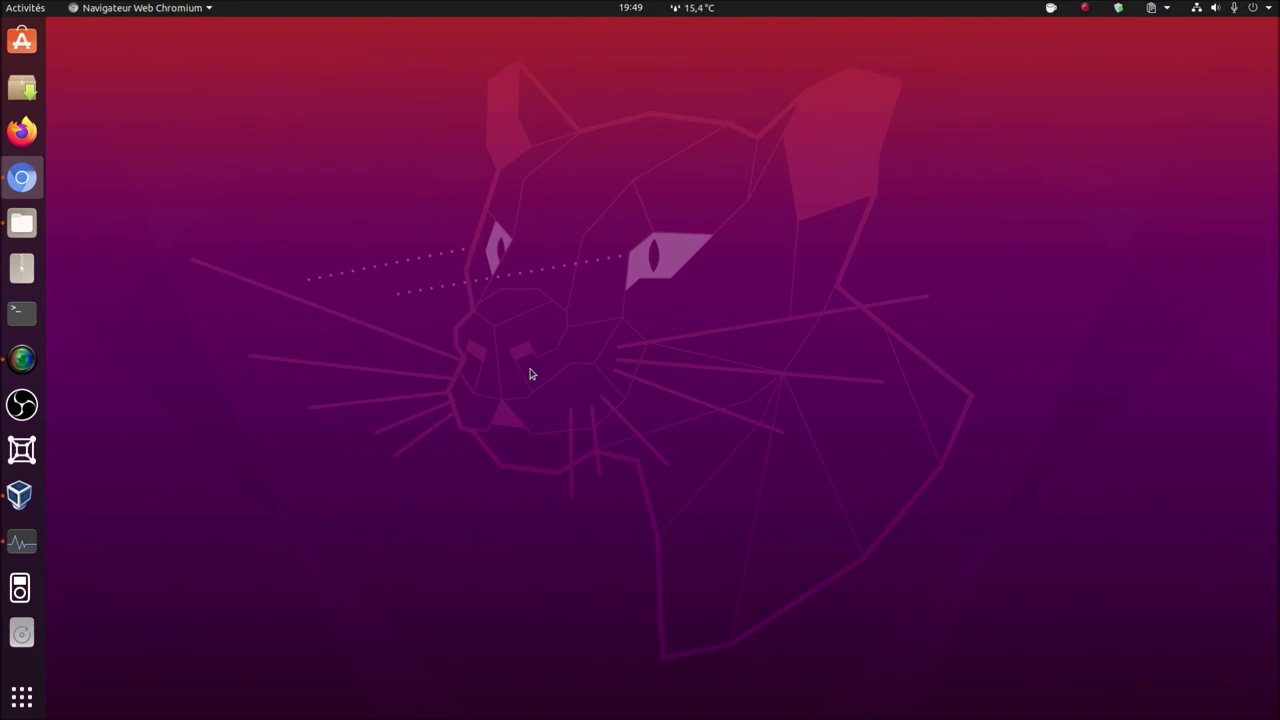
# Step: Switch to Oracle VM VirtualBox and bring up the cloned xubuntu-20.04-desktop-amd64.iso virtual machine
pyautogui.click(632, 8)
pyautogui.click(220, 216)
pyautogui.click(24, 505)
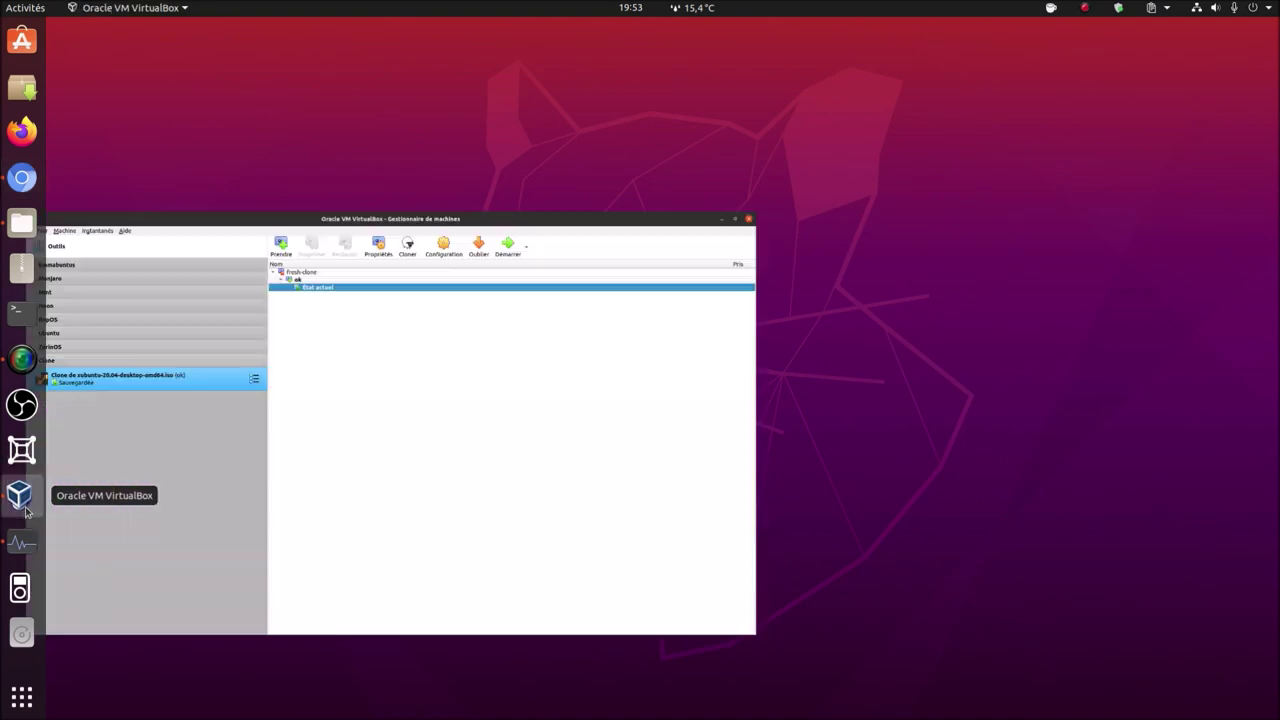
pyautogui.click(870, 80)
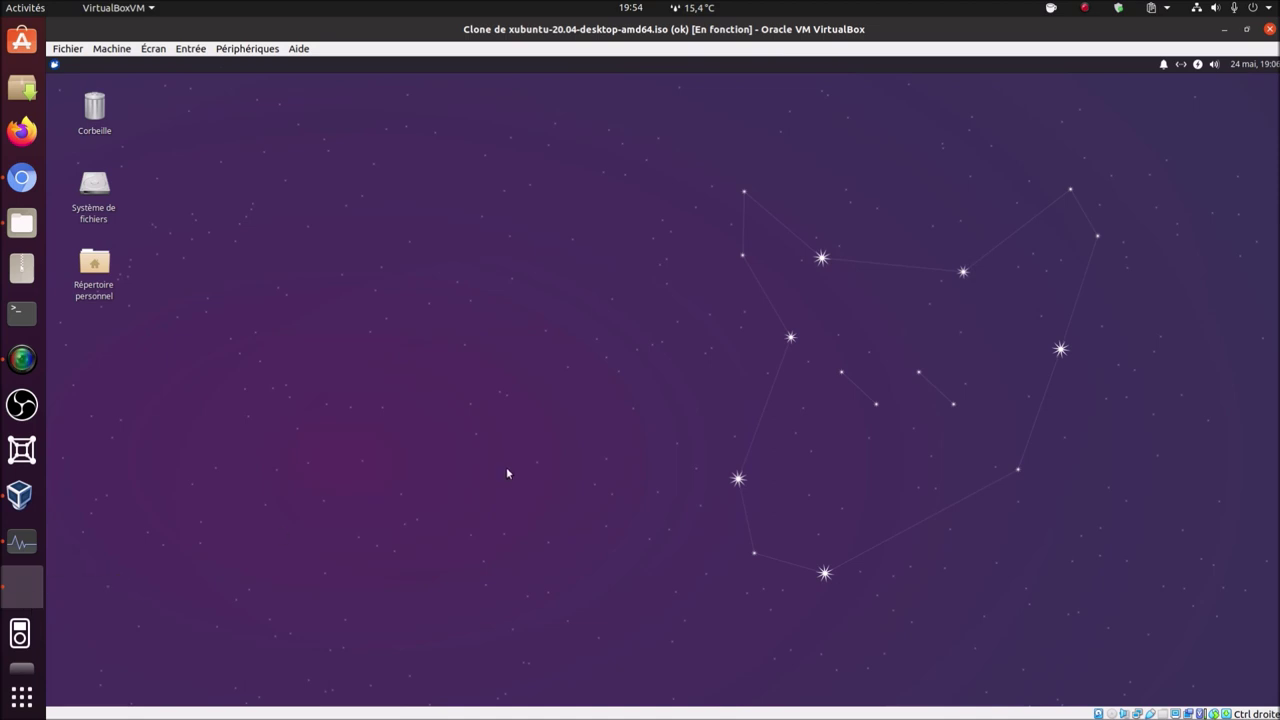
pyautogui.press('Control_R+f')
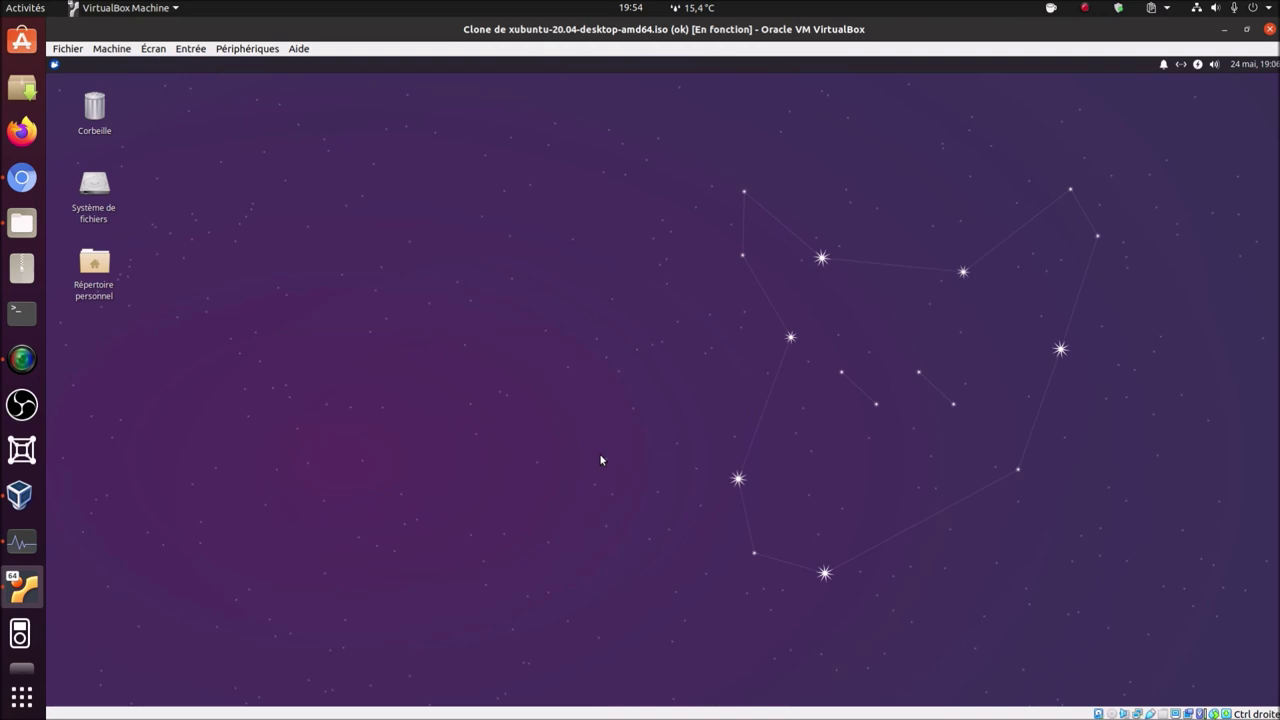
# Step: Open the terminal emulator in the Xubuntu virtual machine and enlarge its text by two zoom levels
pyautogui.click(55, 66)
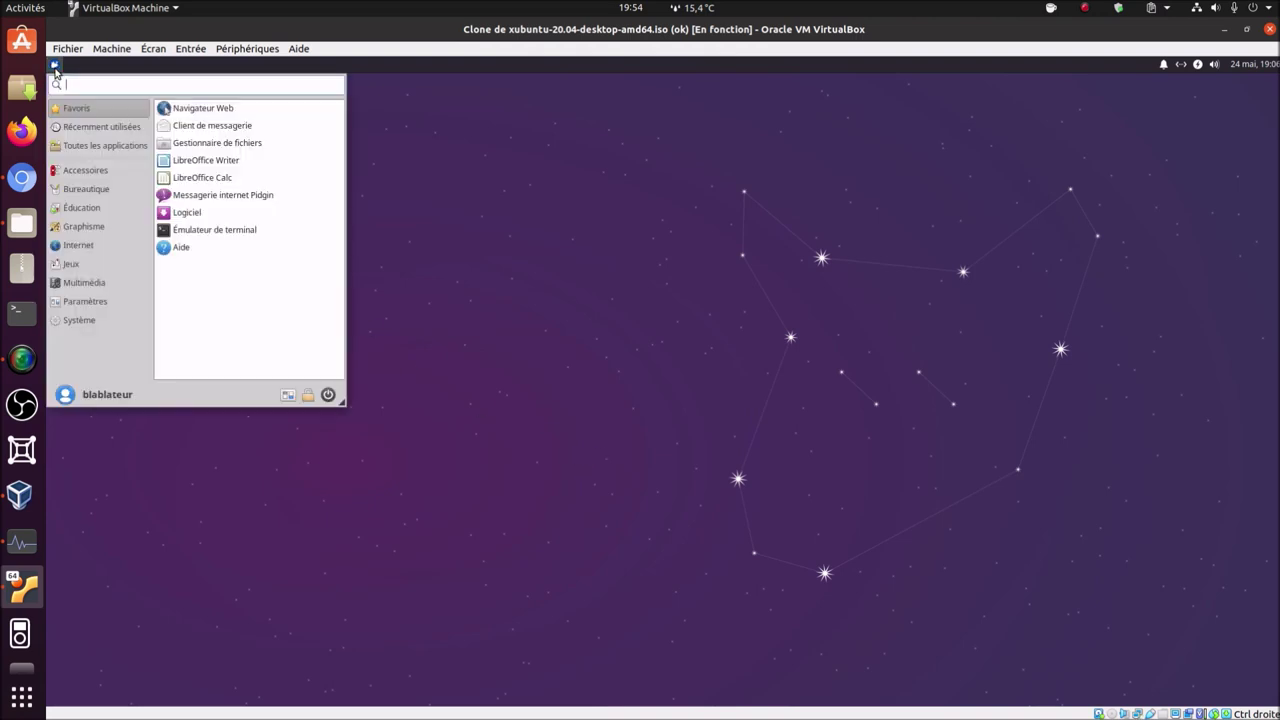
pyautogui.click(266, 232)
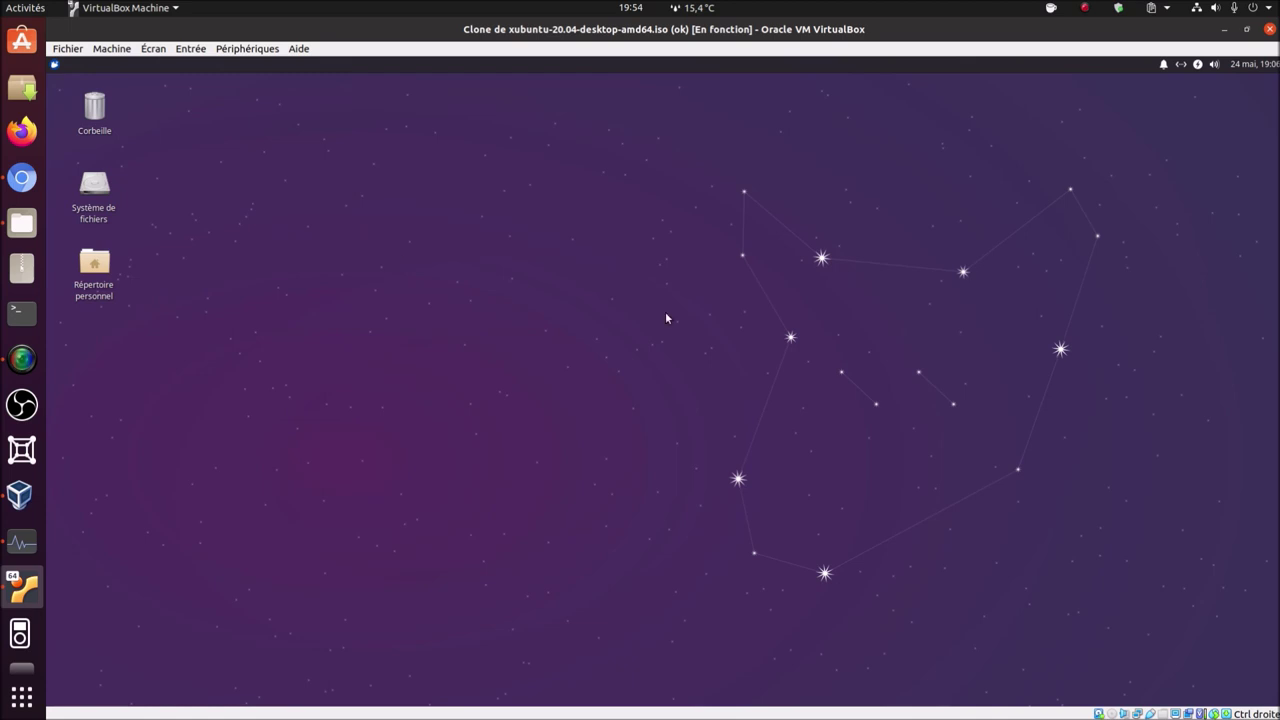
pyautogui.click(572, 280)
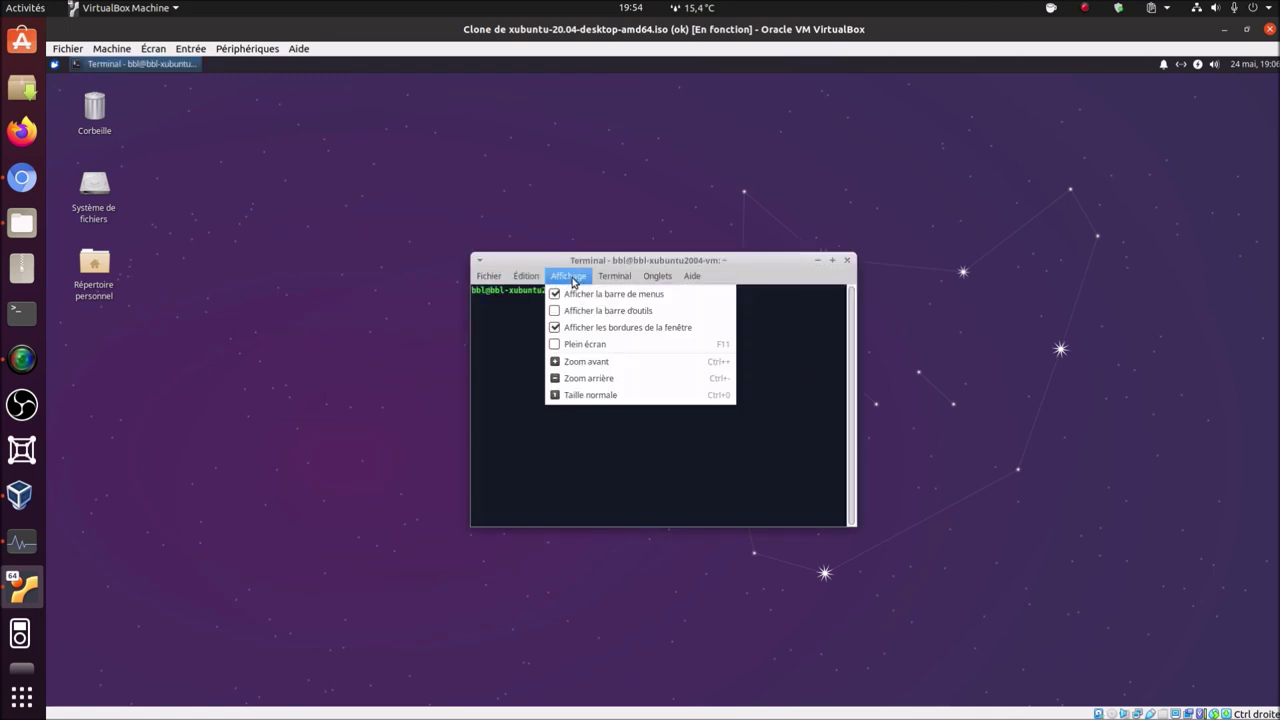
pyautogui.click(577, 371)
pyautogui.click(580, 278)
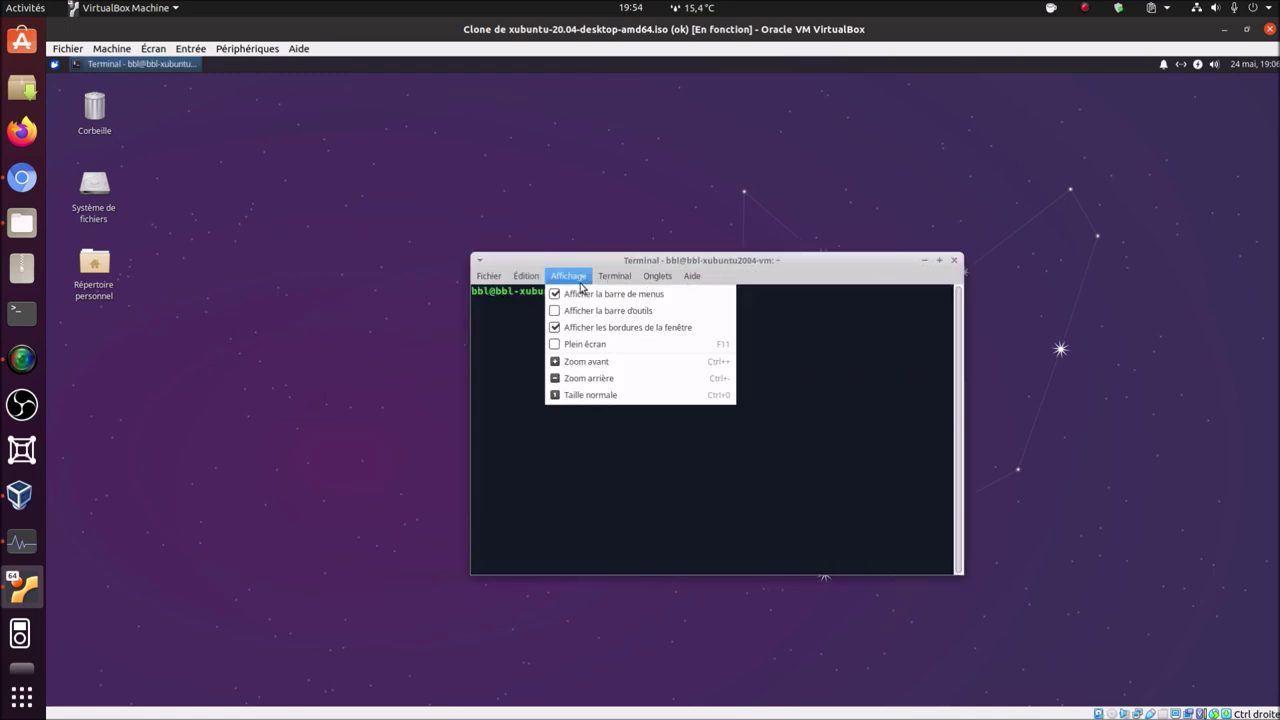
pyautogui.click(592, 361)
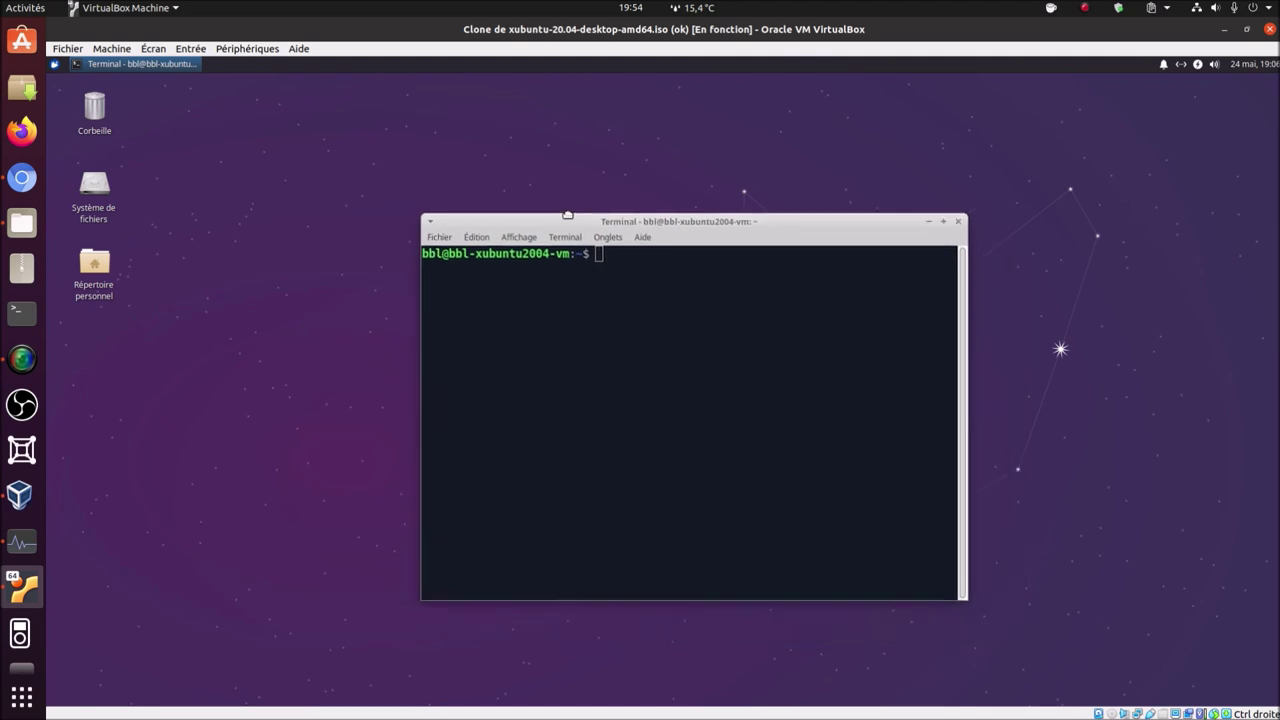
# Step: Refresh the package lists with sudo apt update, entering the account password for sudo
pyautogui.write('sudo apt update')
pyautogui.press('Return')
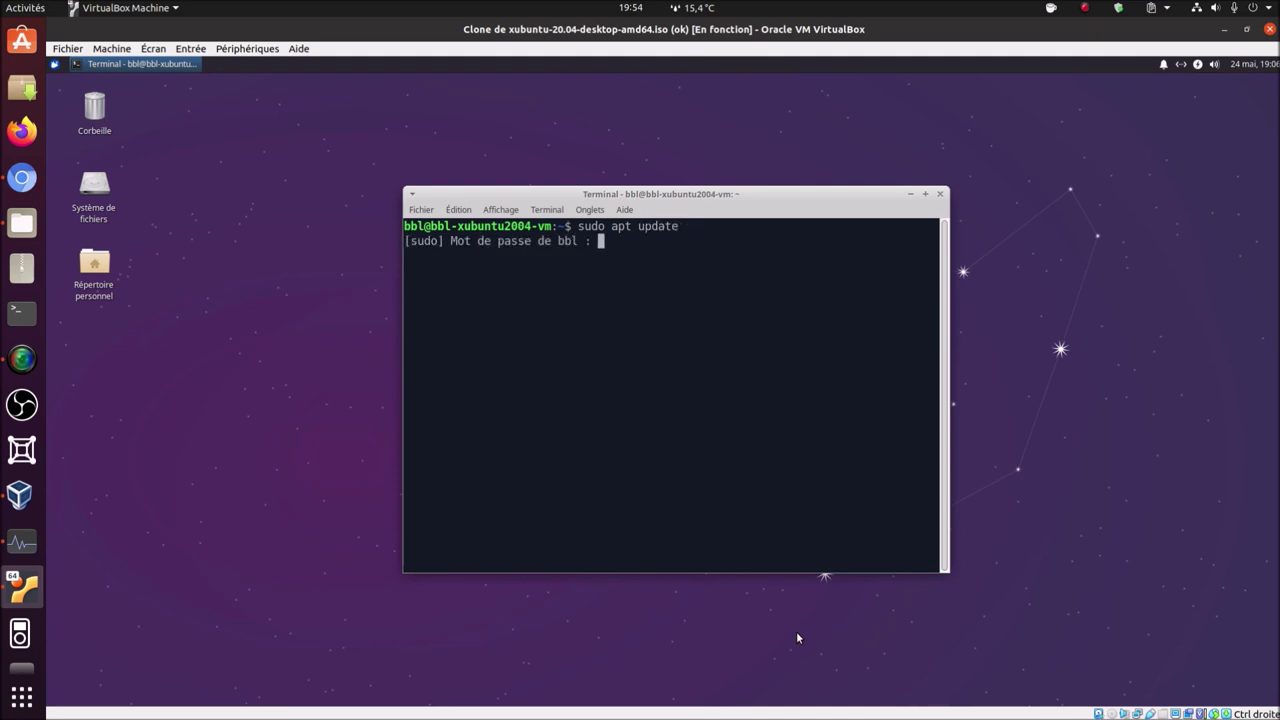
pyautogui.press('Return')
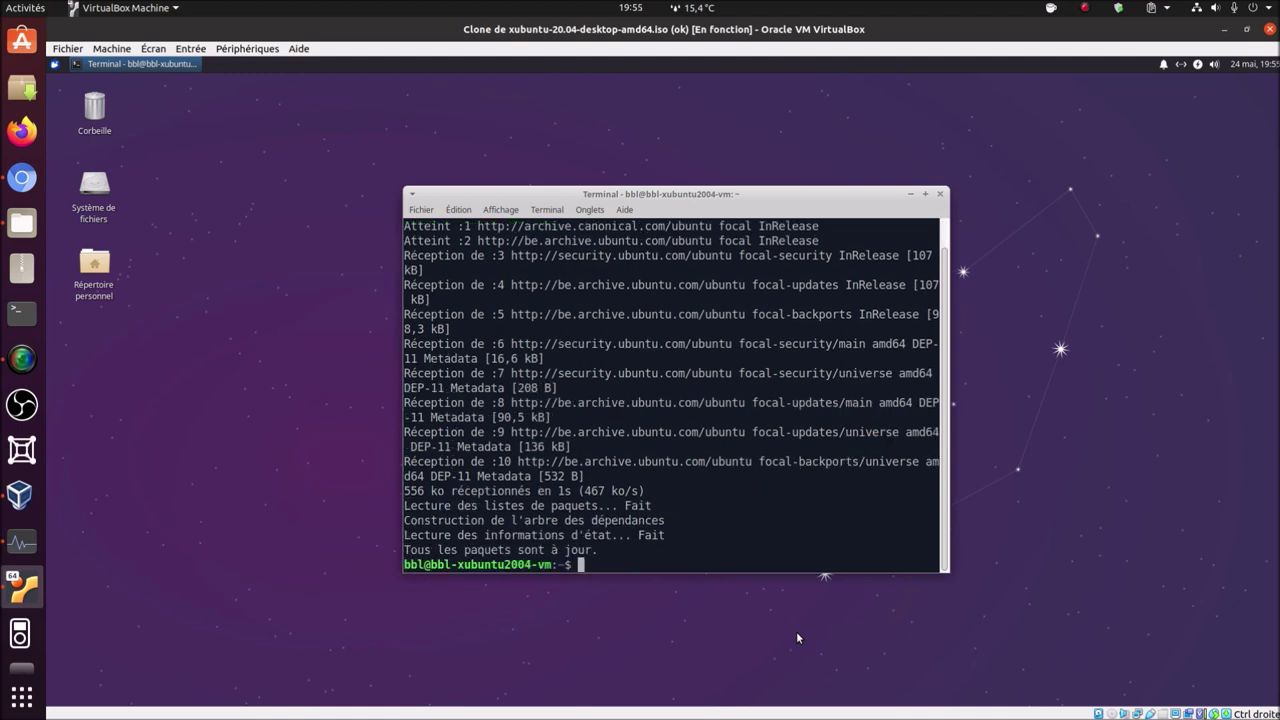
# Step: Add the ppa:fyrmir/livewallpaper-daily repository with add-apt-repository and refresh the package lists with sudo apt update
pyautogui.write('sudo add-a')
pyautogui.press('Tab')
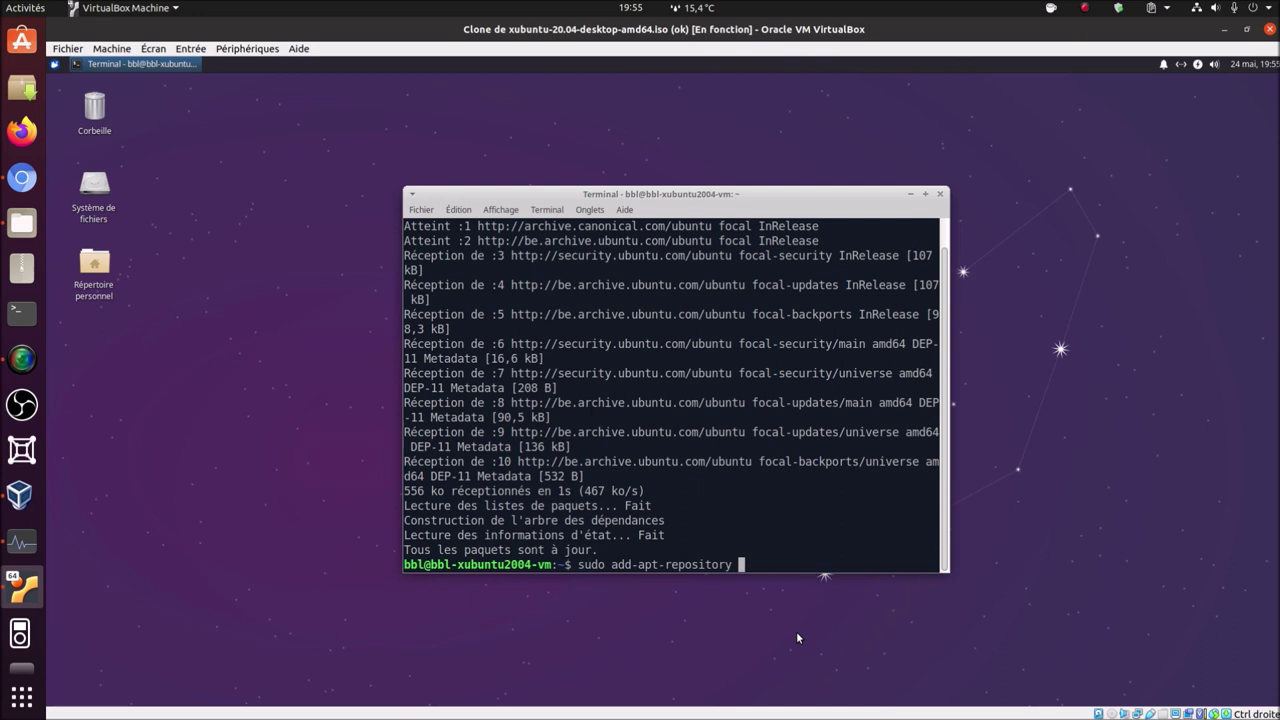
pyautogui.write('ppa:')
pyautogui.write('fyrmir/livewallpaper-daily')
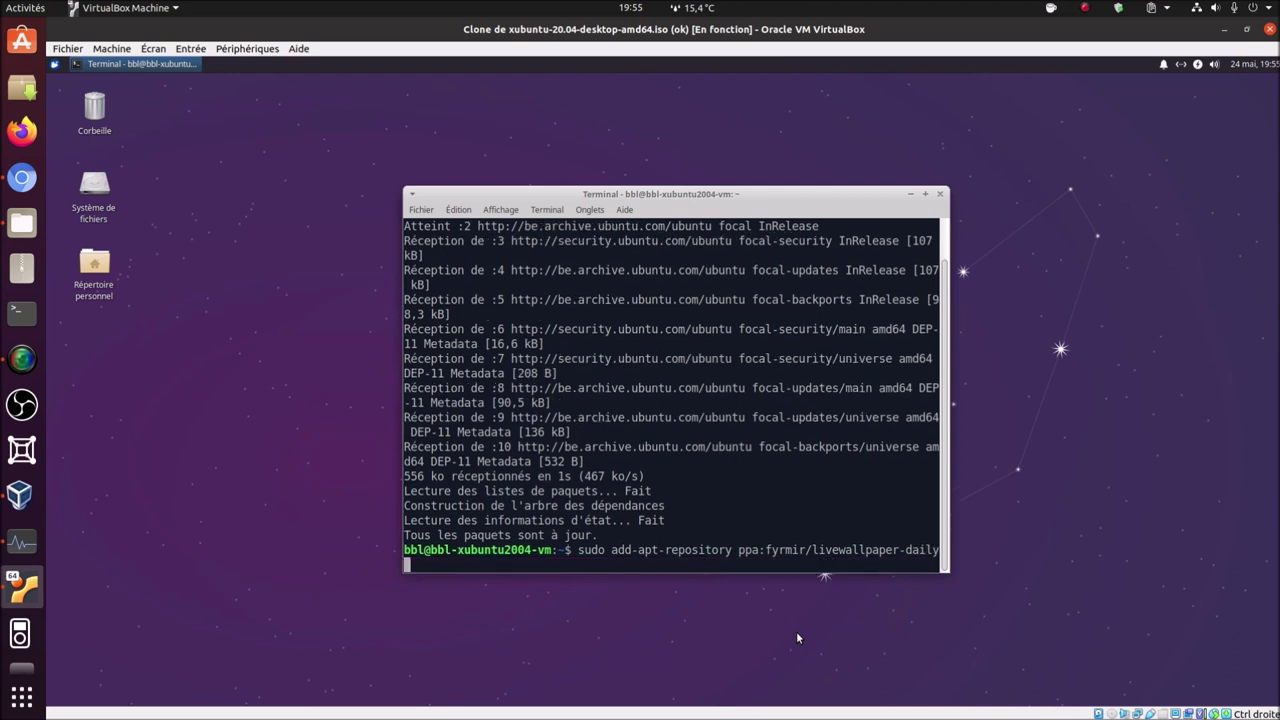
pyautogui.press('Return')
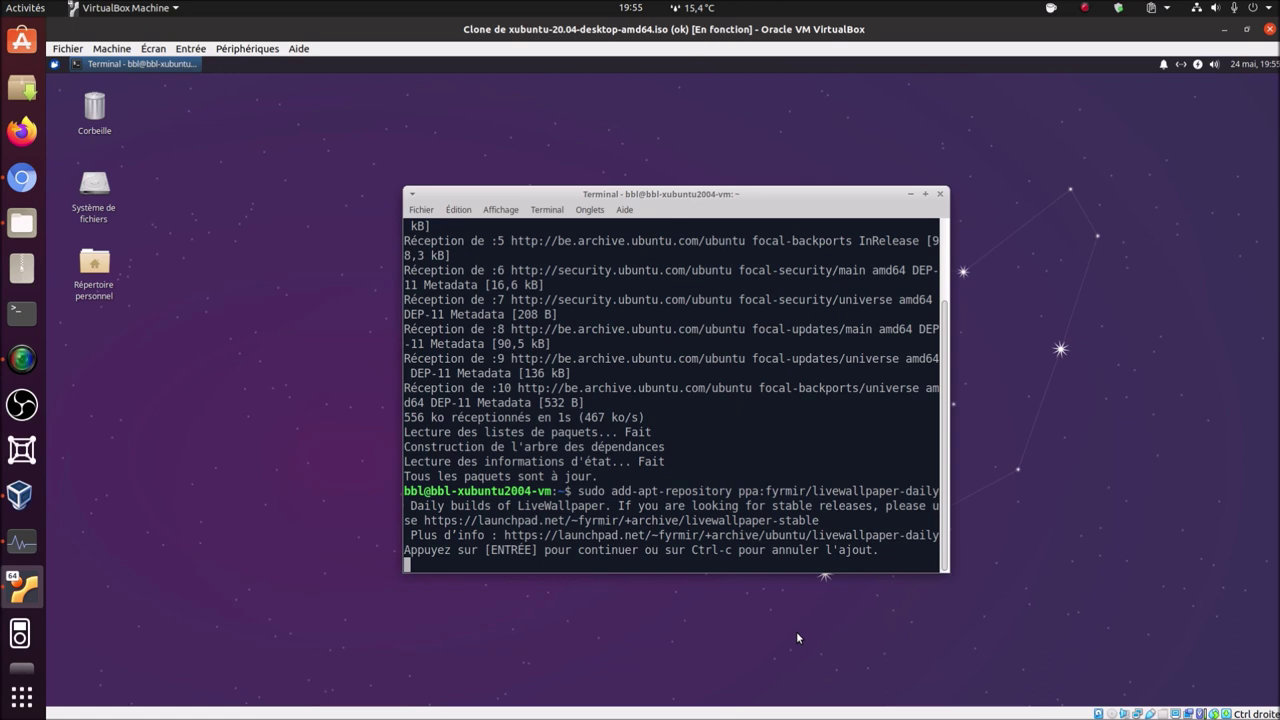
pyautogui.press('Return')
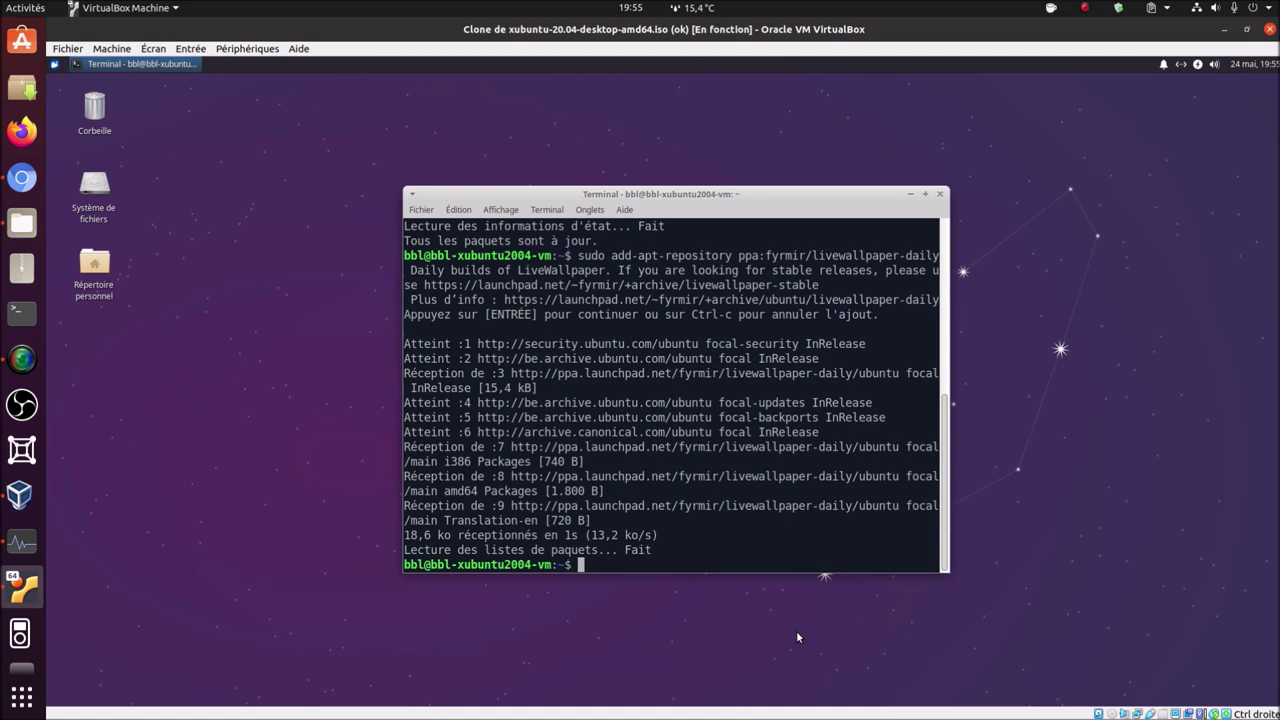
pyautogui.write('sudo apt update')
pyautogui.press('Return')
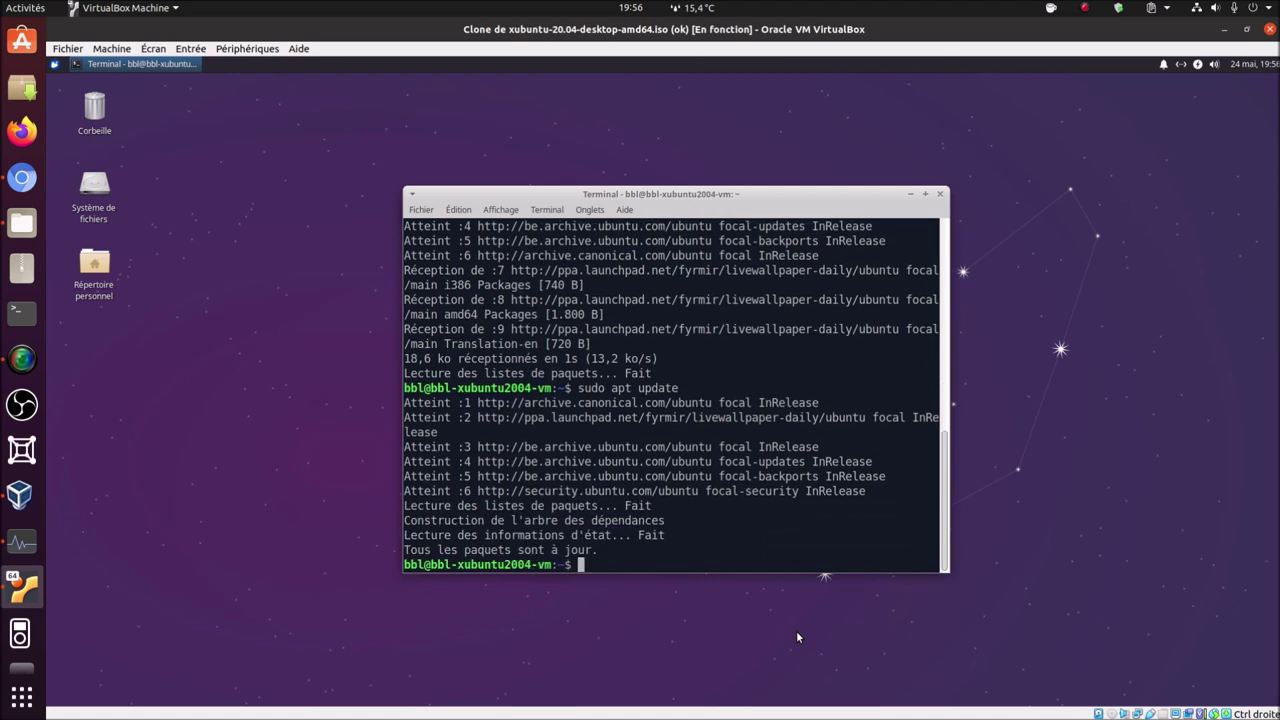
# Step: Install the livewallpaper, livewallpaper-config and livewallpaper-indicator packages with sudo apt install, accepting the installation
pyautogui.write('sudo apt install livewallpaper')
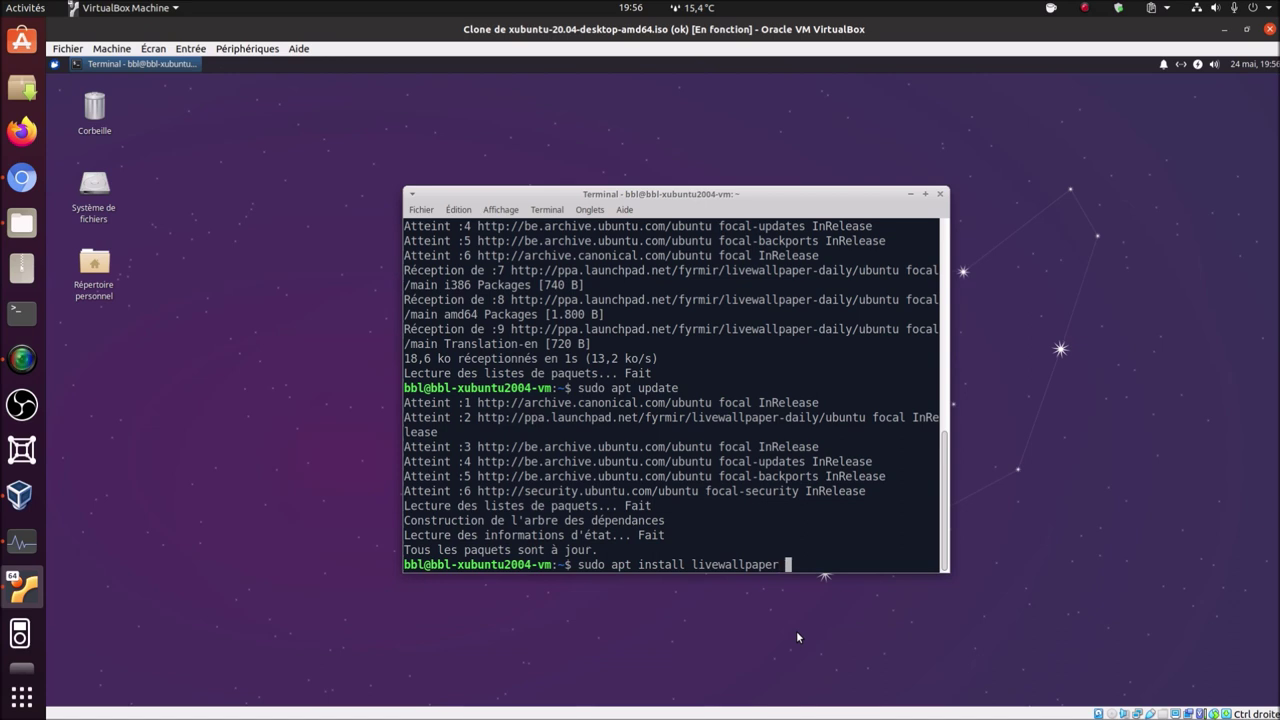
pyautogui.write('livew')
pyautogui.press('Tab')
pyautogui.write('-c')
pyautogui.press('Tab')
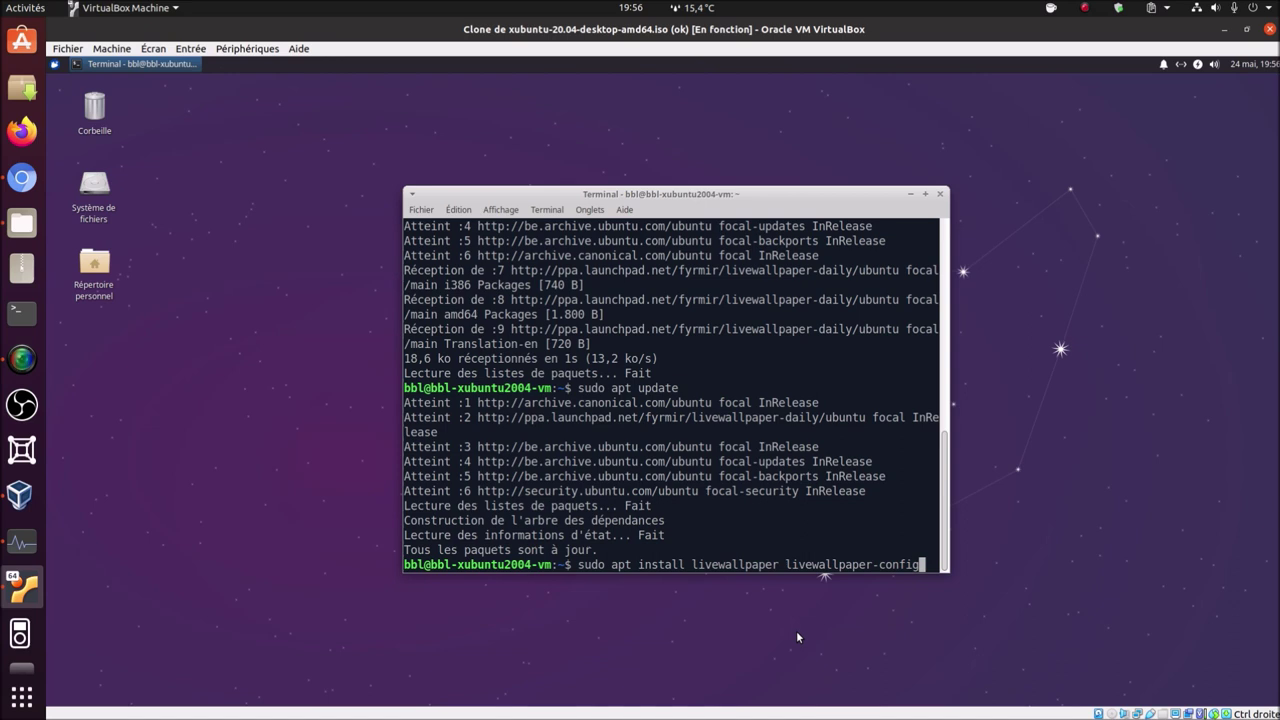
pyautogui.write('livewallpaper')
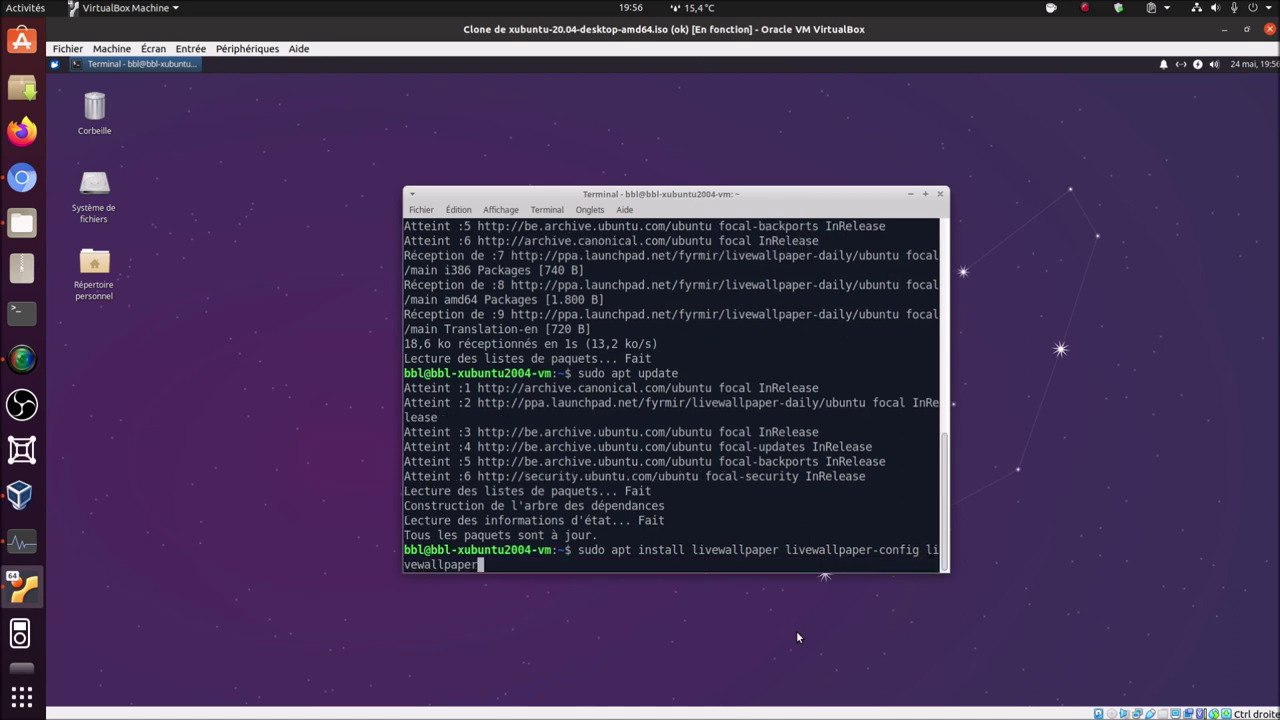
pyautogui.write('-indicator')
pyautogui.press('Return')
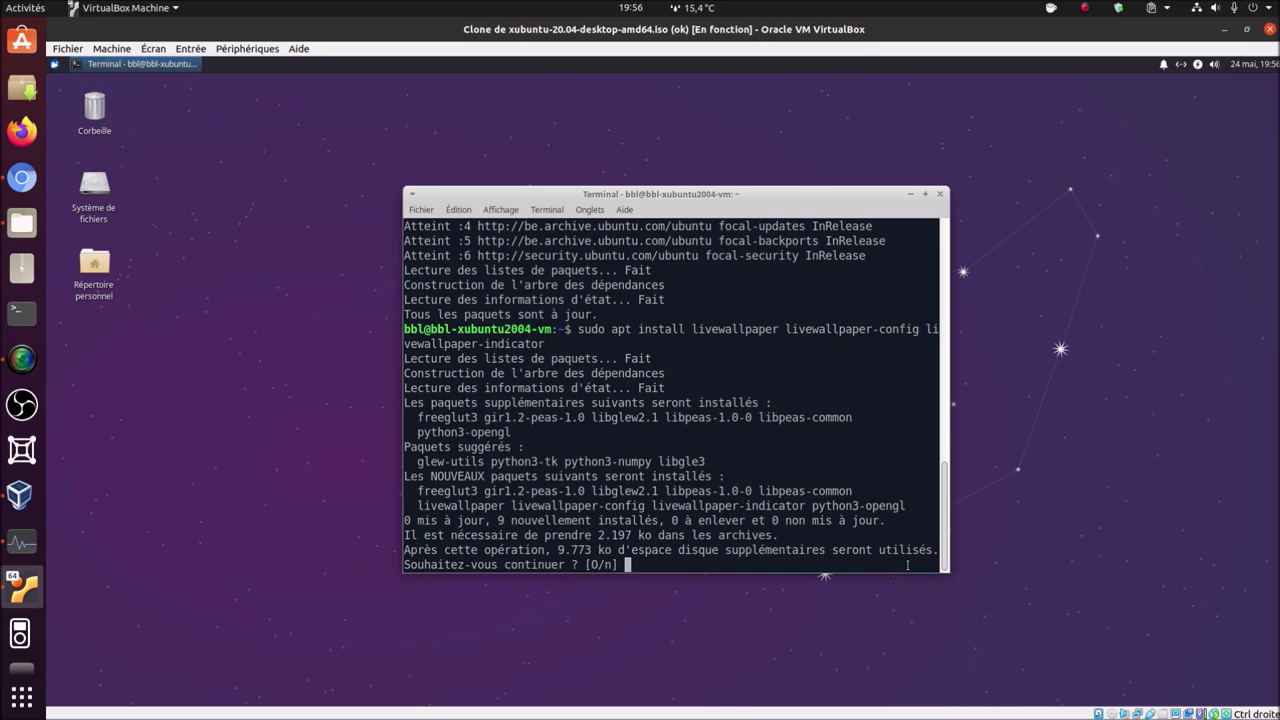
pyautogui.press('Return')
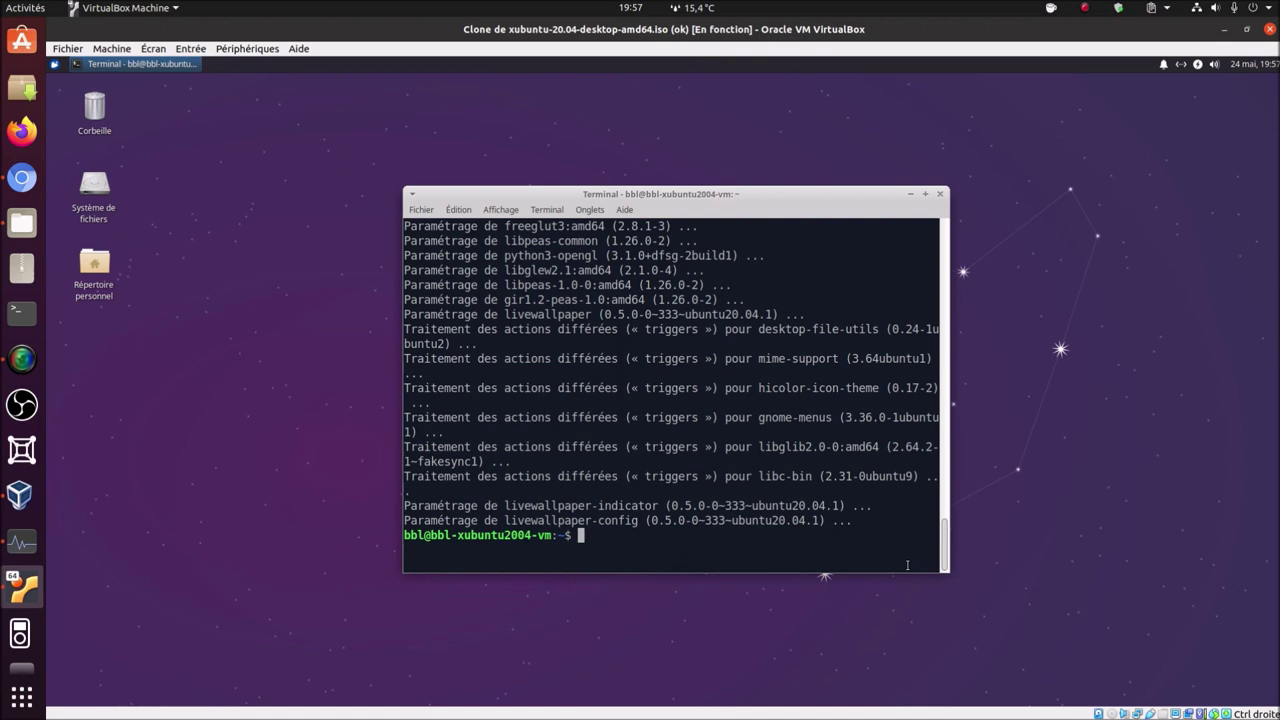
# Step: Set the virtual machine to full screen and close the terminal window
pyautogui.hotkey('ctrl', 'f')
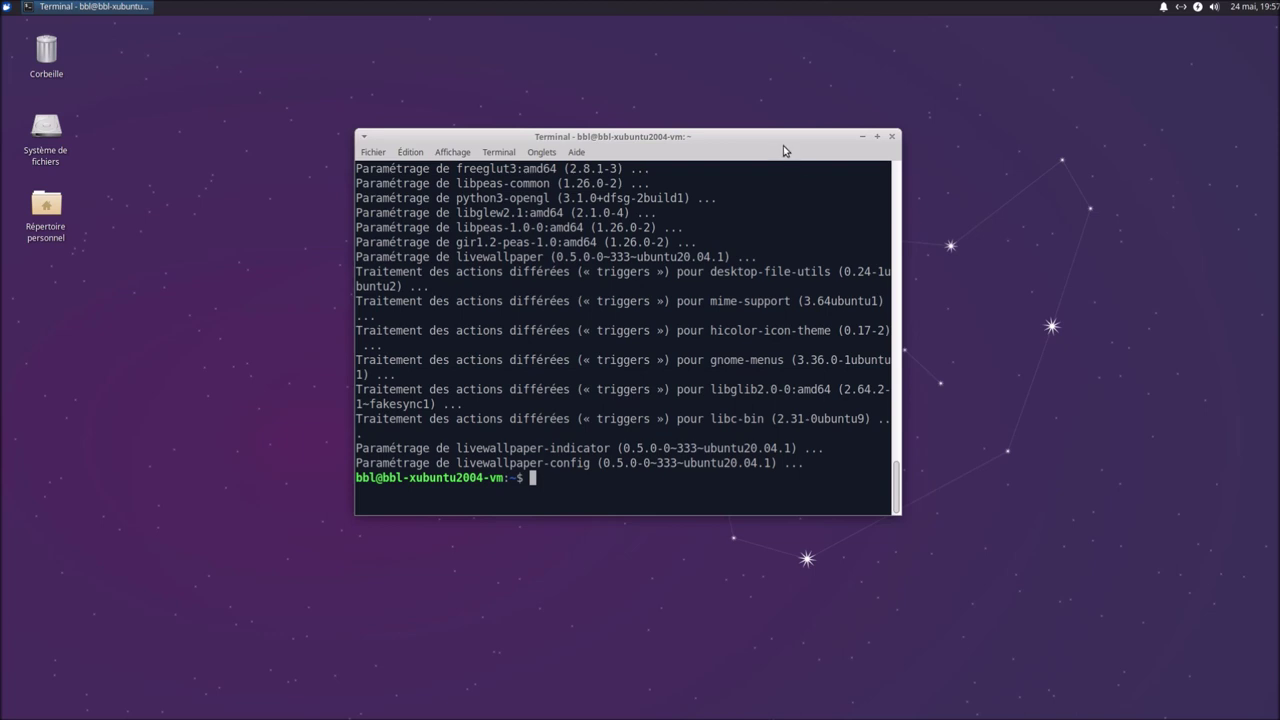
pyautogui.moveTo(784, 150); pyautogui.dragTo(838, 207)
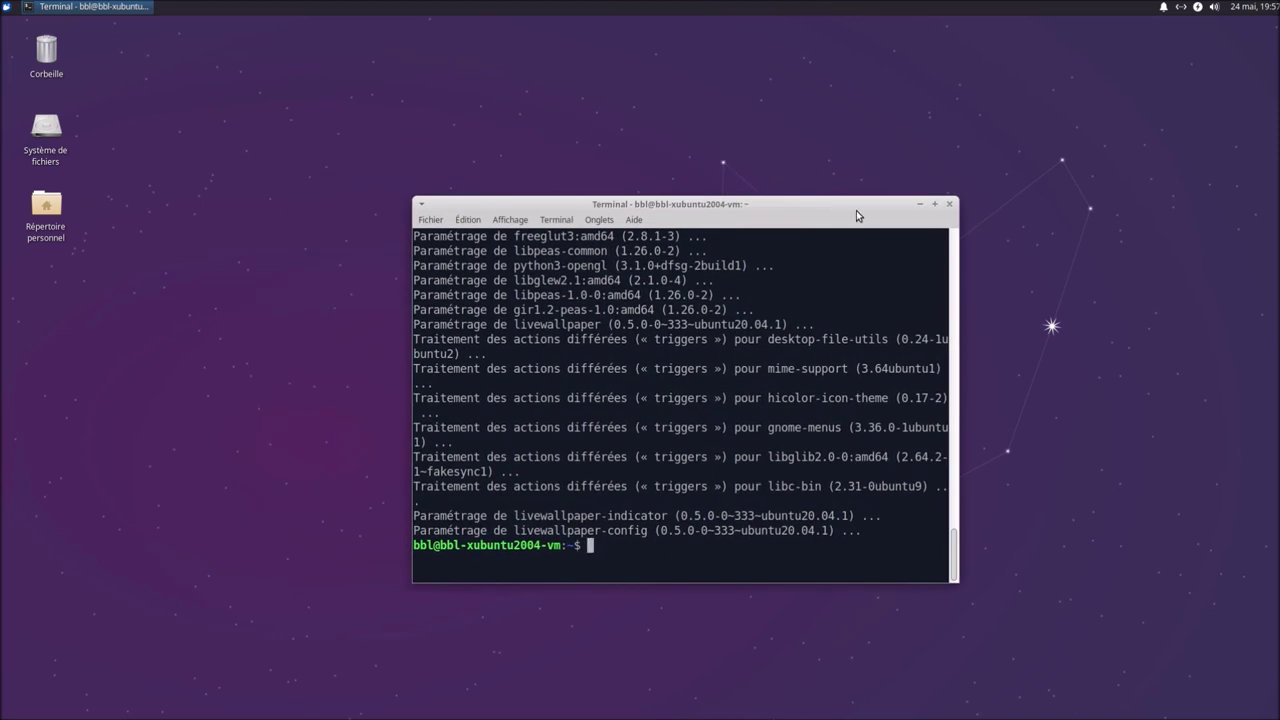
pyautogui.click(949, 204)
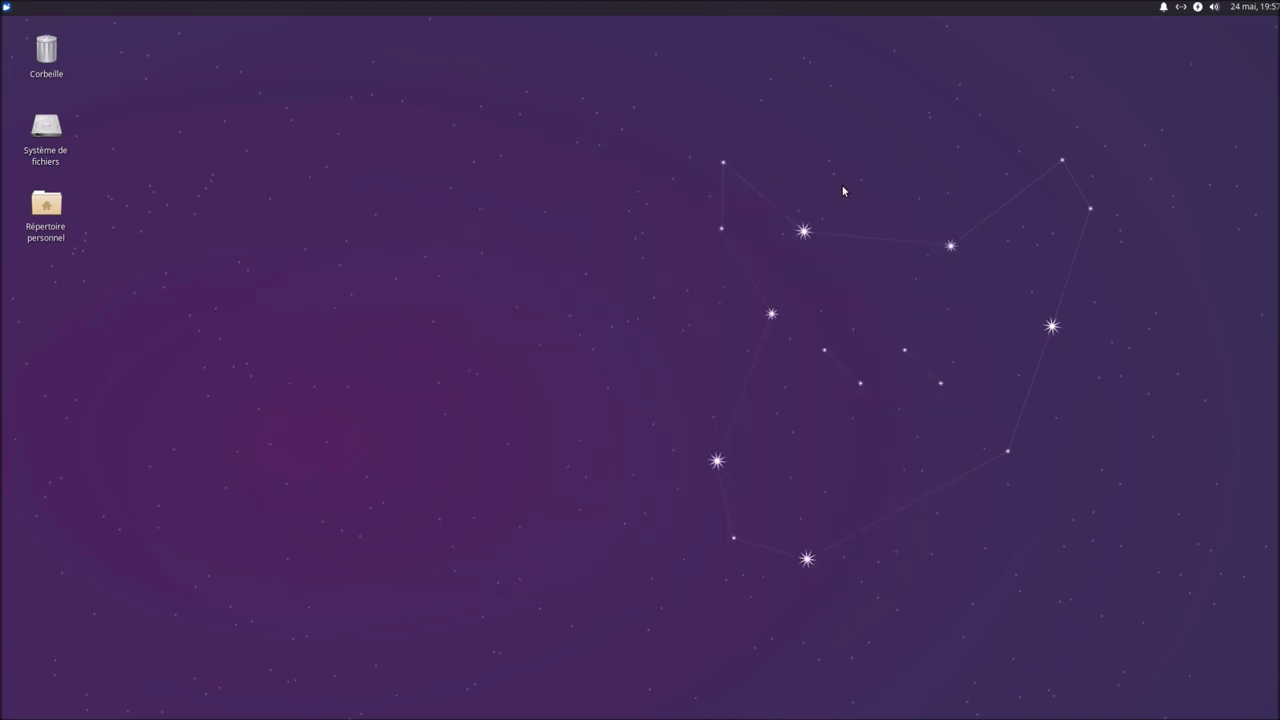
# Step: Search the applications for "wal" and launch LiveWallpaper
pyautogui.click(8, 7)
pyautogui.write('wal')
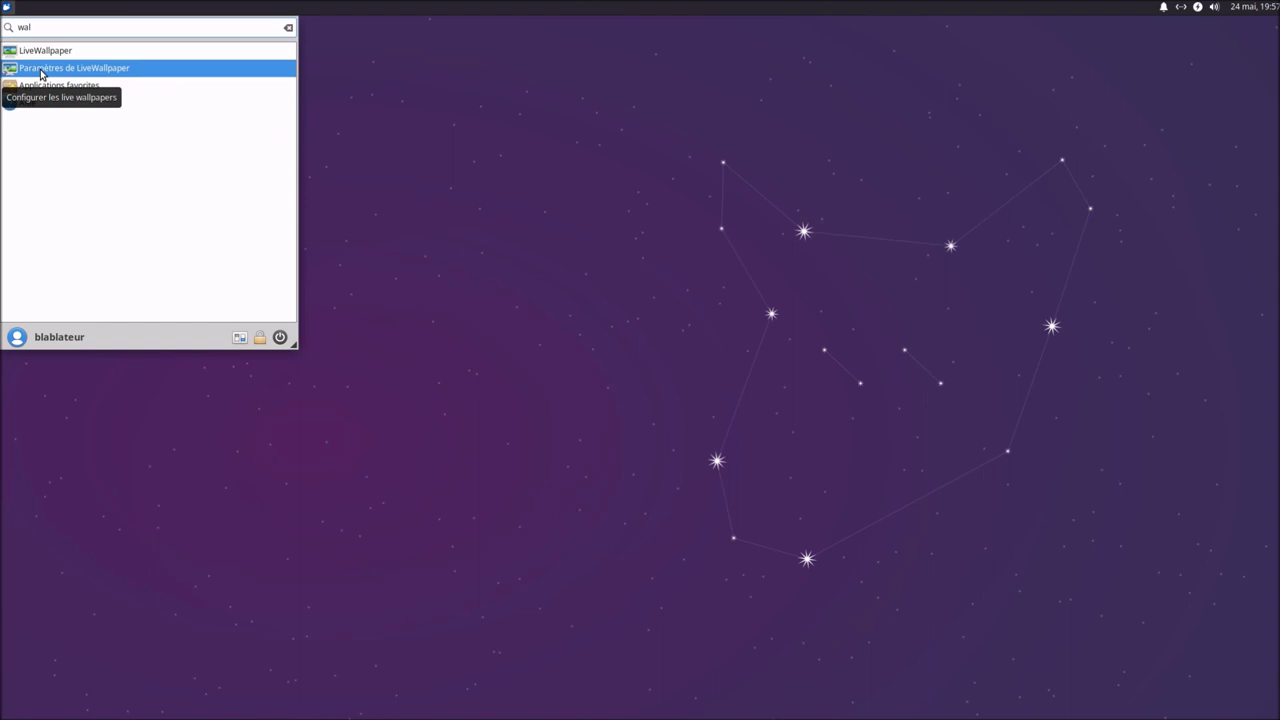
pyautogui.click(99, 55)
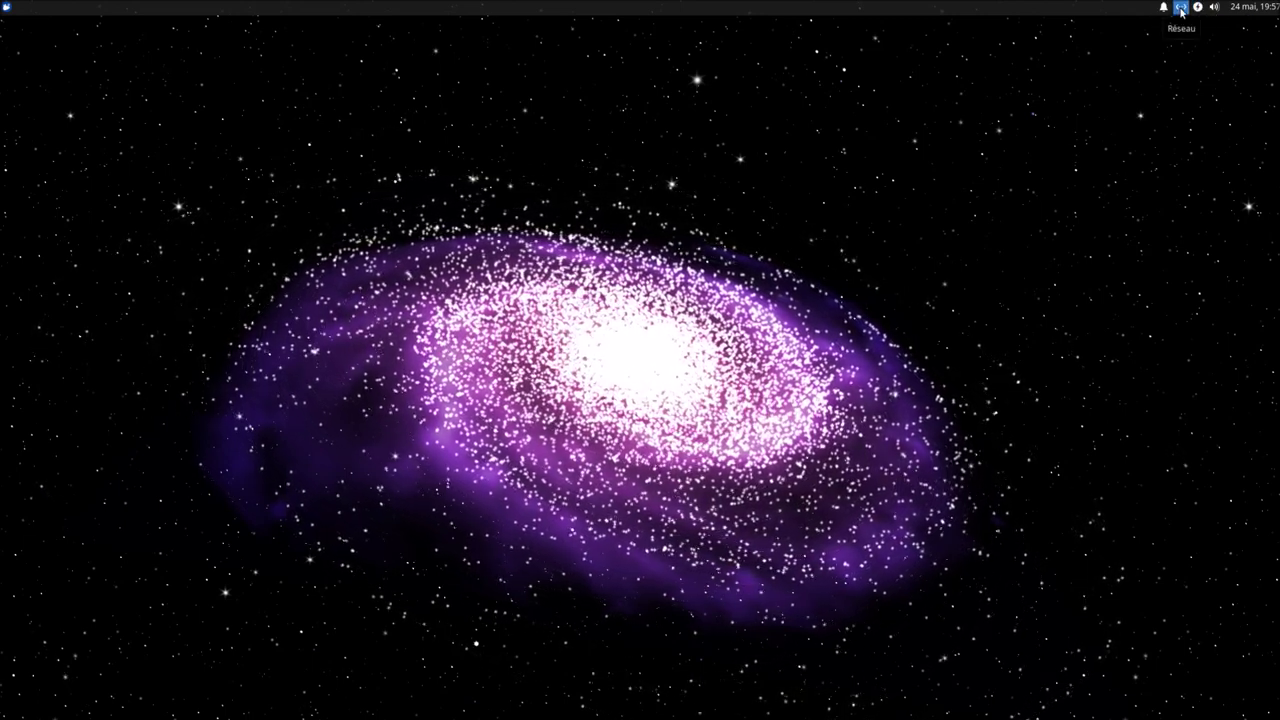
# Step: Log out of the Xubuntu session and log back in with the account password
pyautogui.click(12, 10)
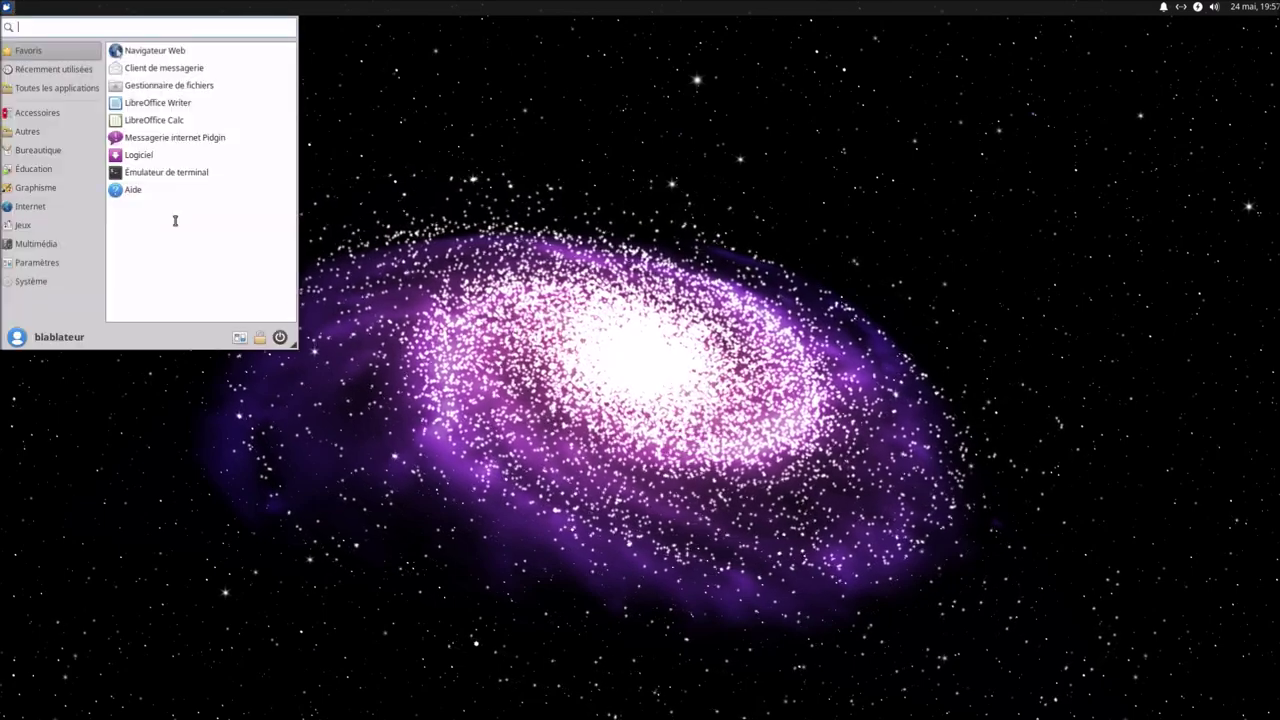
pyautogui.click(280, 339)
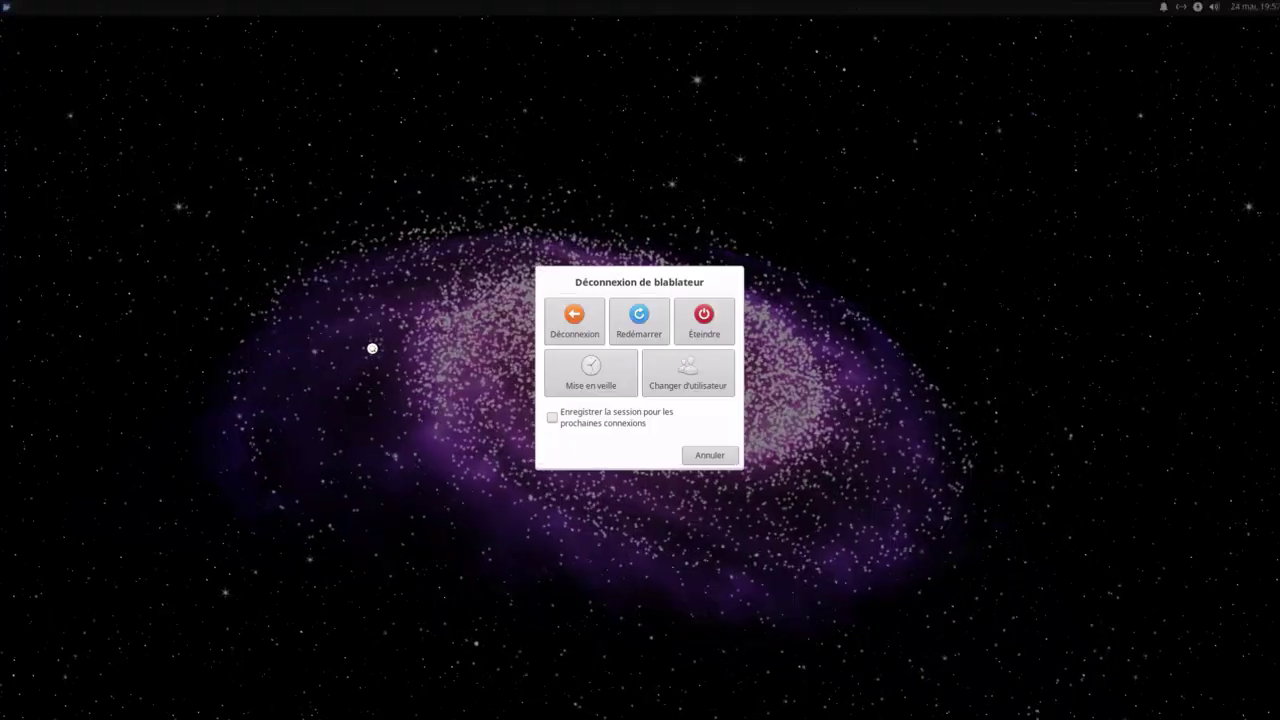
pyautogui.click(571, 323)
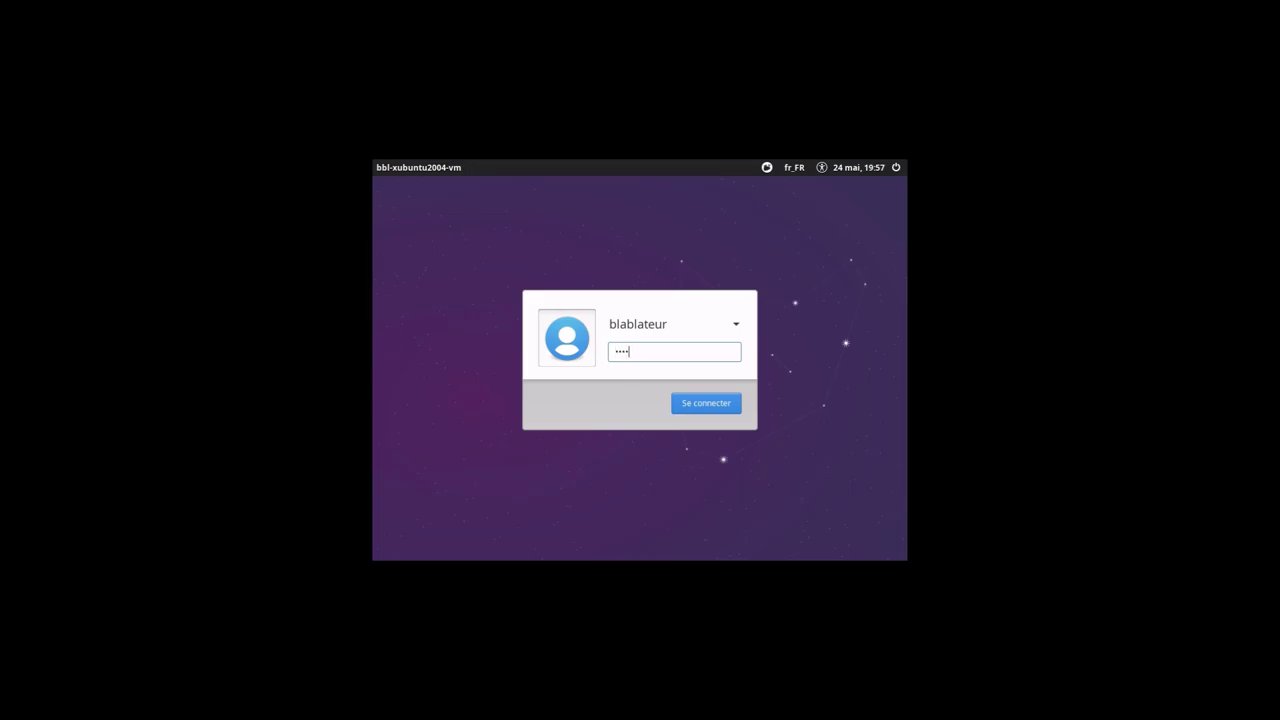
pyautogui.press('Return')
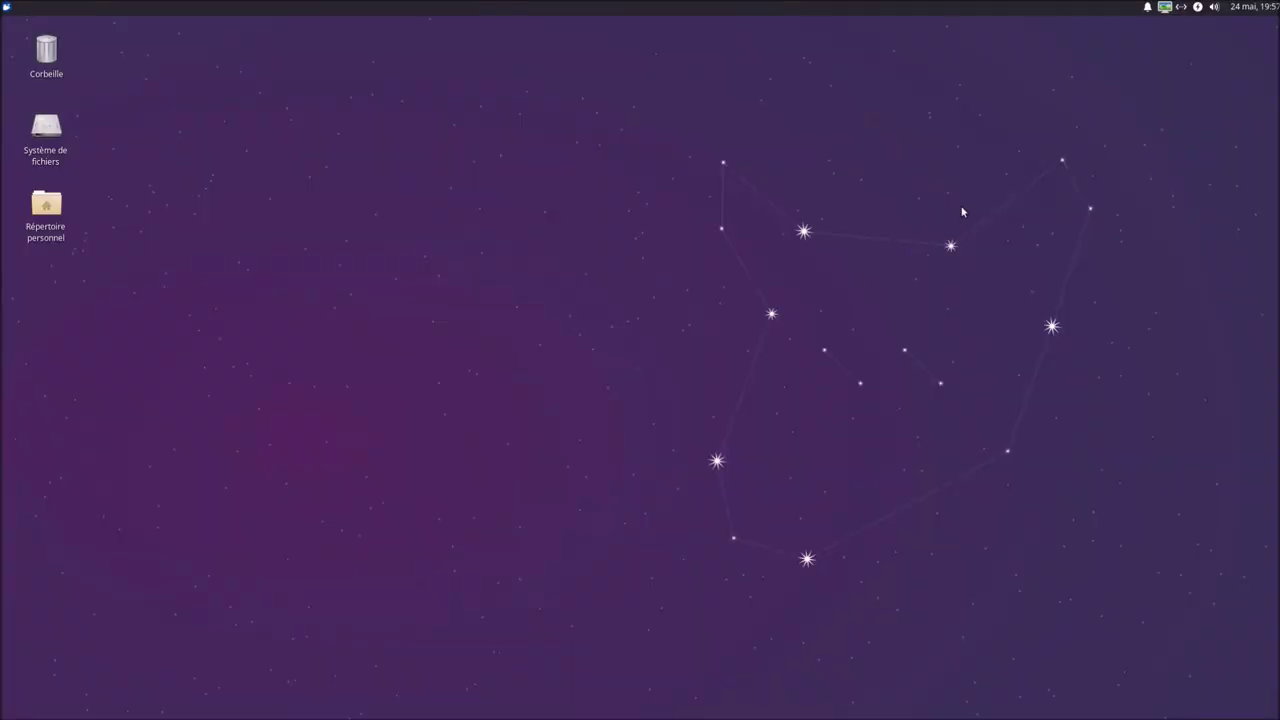
# Step: Disable LiveWallpaper through its indicator and enable it again
pyautogui.click(1164, 8)
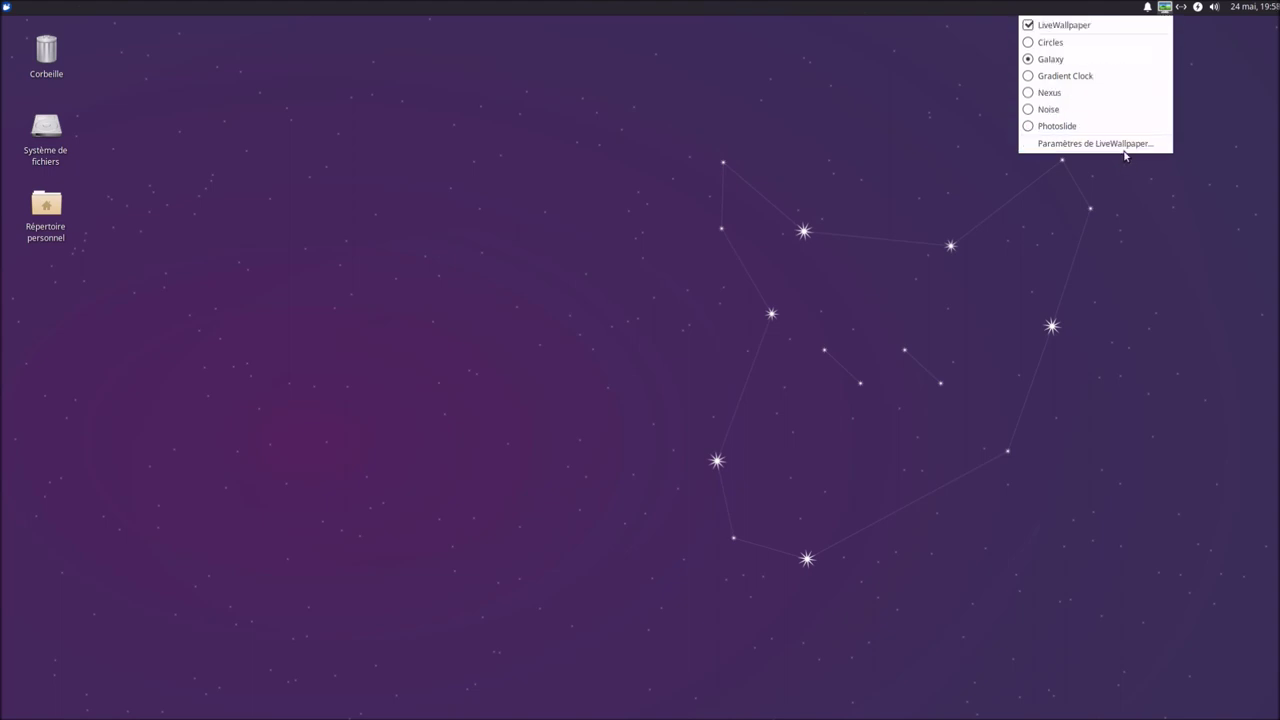
pyautogui.click(1094, 33)
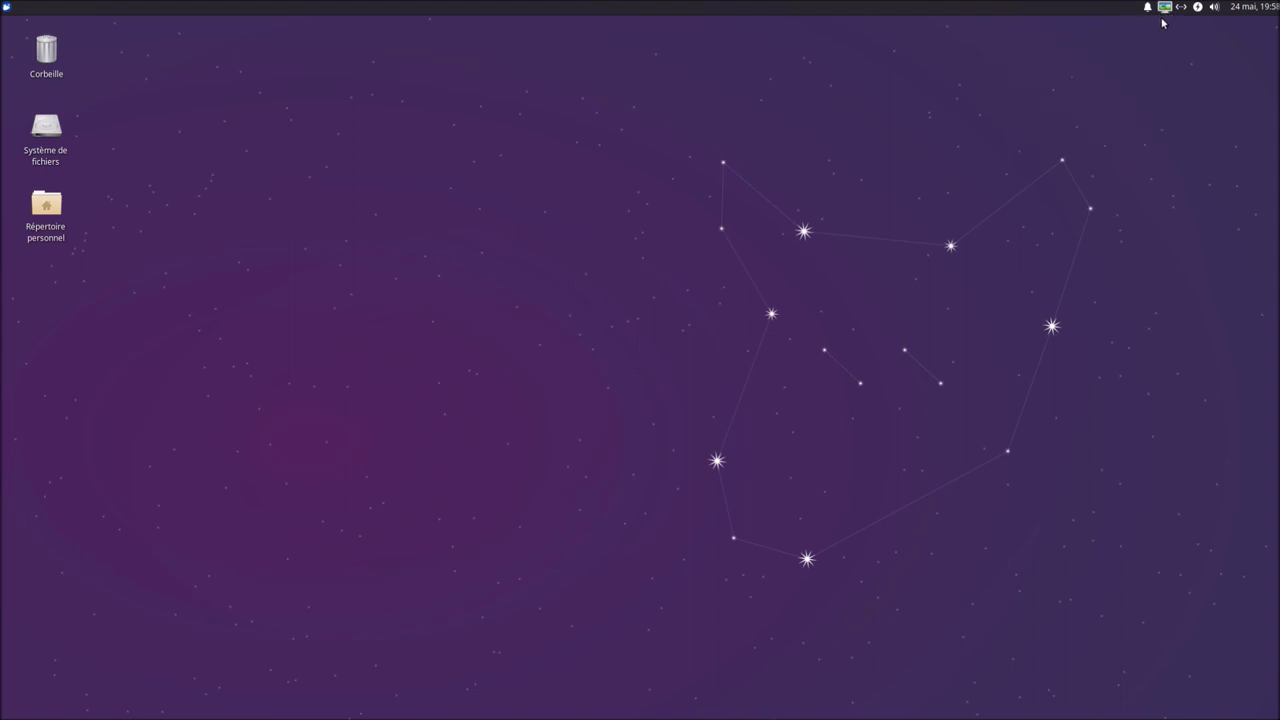
pyautogui.click(1164, 8)
pyautogui.click(1120, 25)
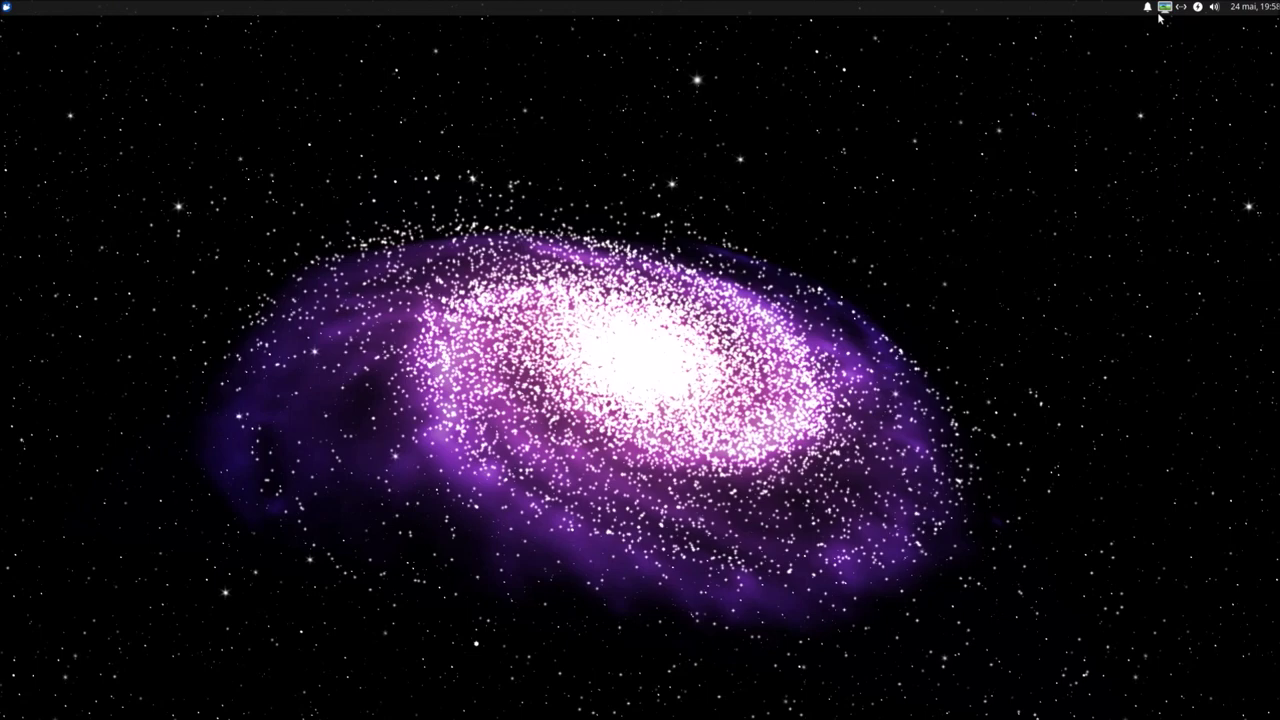
# Step: Try the Circles live wallpaper, and change the selection to Gradient Clock
pyautogui.click(1162, 9)
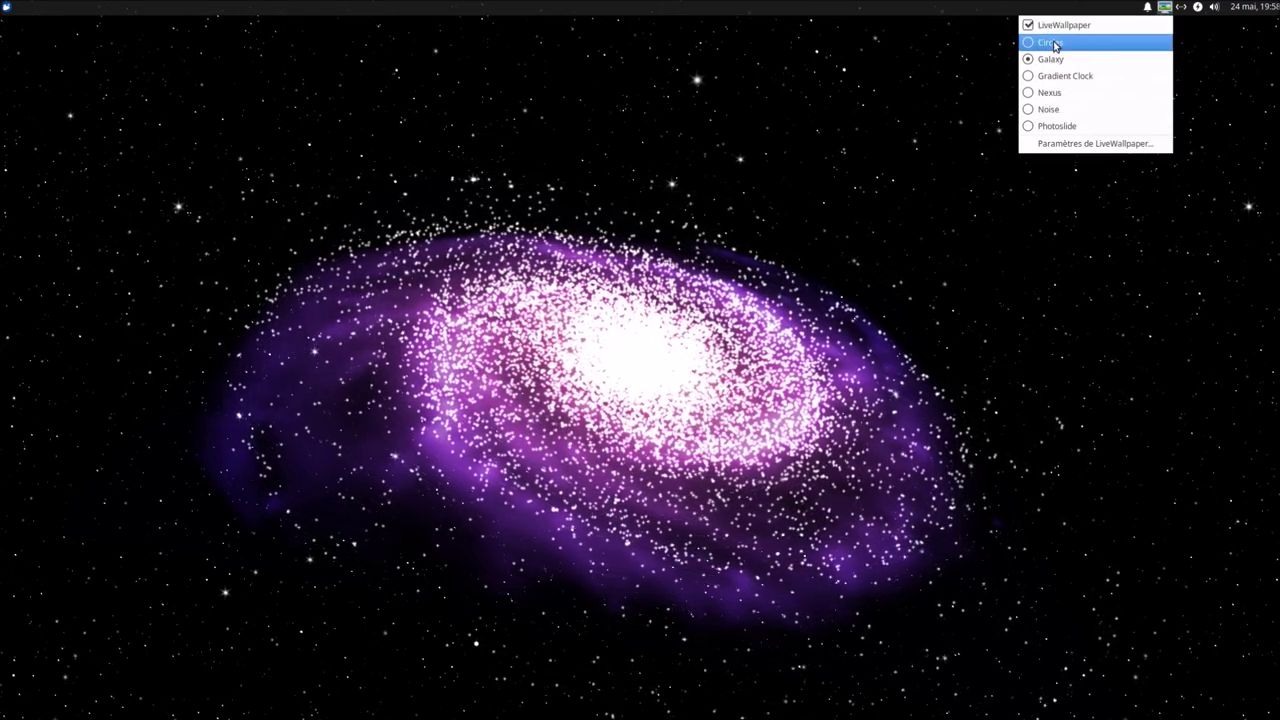
pyautogui.click(1053, 44)
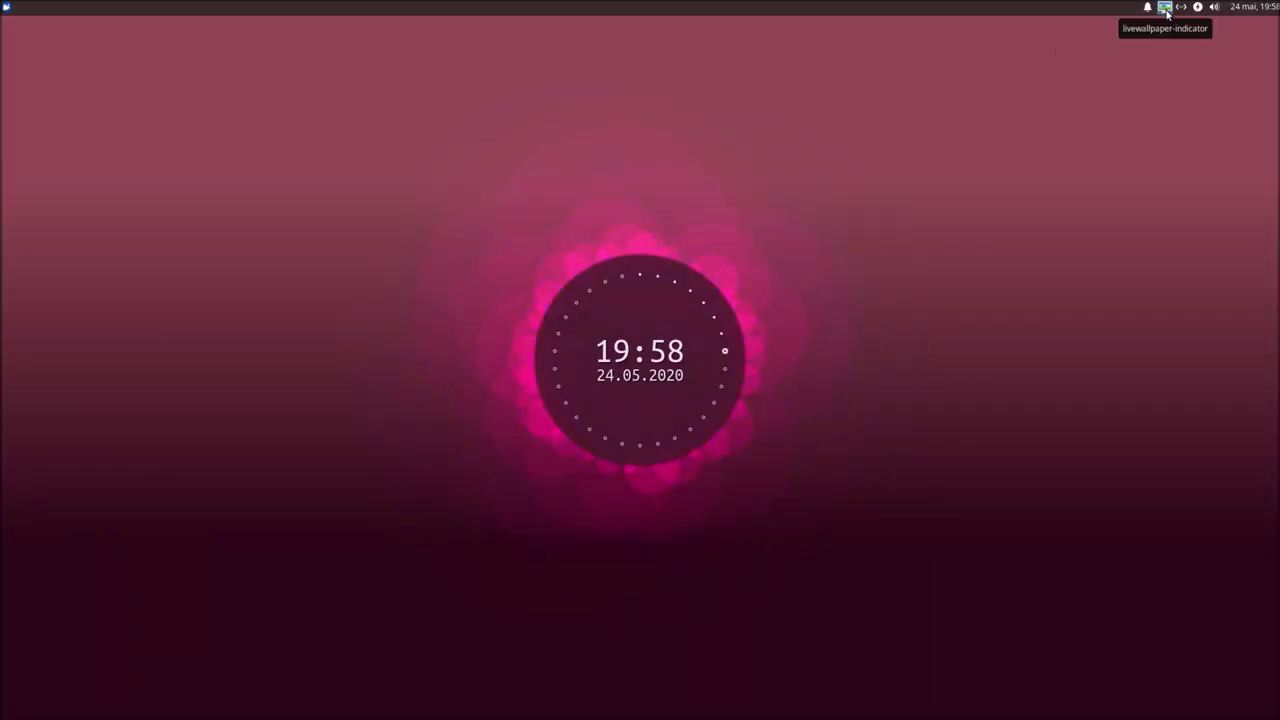
pyautogui.click(1166, 10)
pyautogui.click(1090, 77)
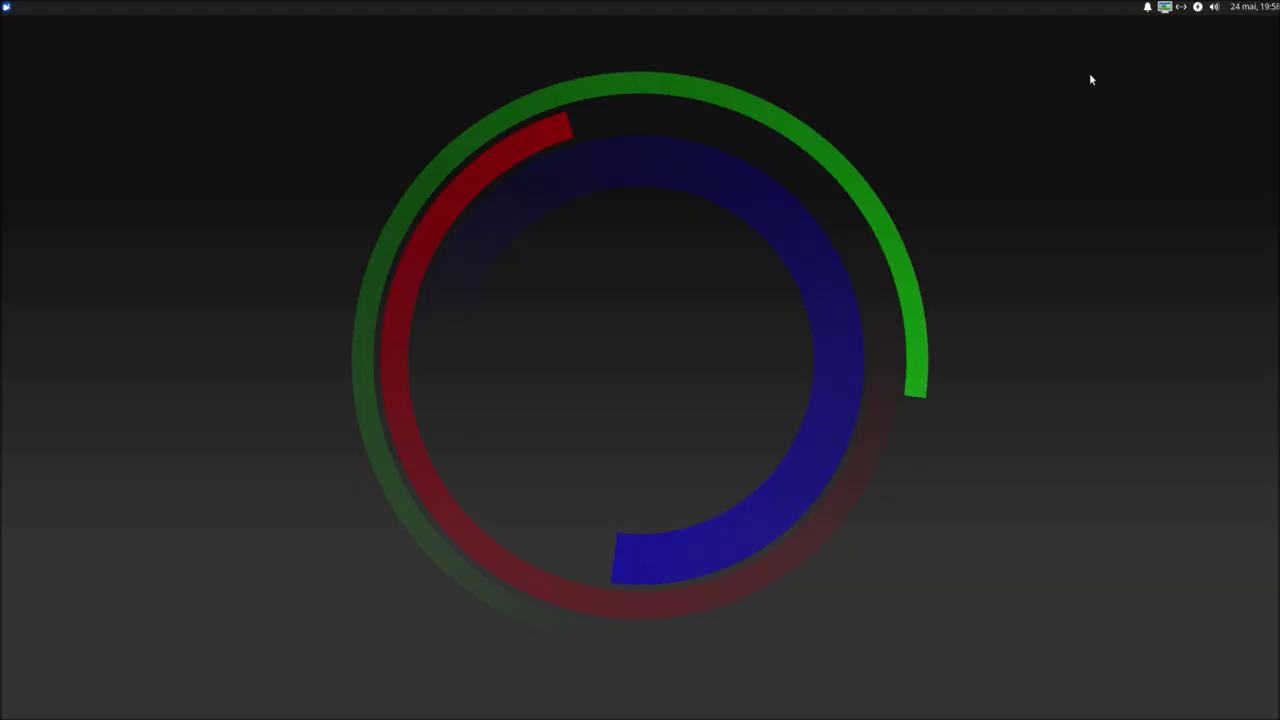
# Step: Try the Nexus, Noise and Photoslide live wallpapers in turn, and switch the selection to Galaxy
pyautogui.click(1165, 8)
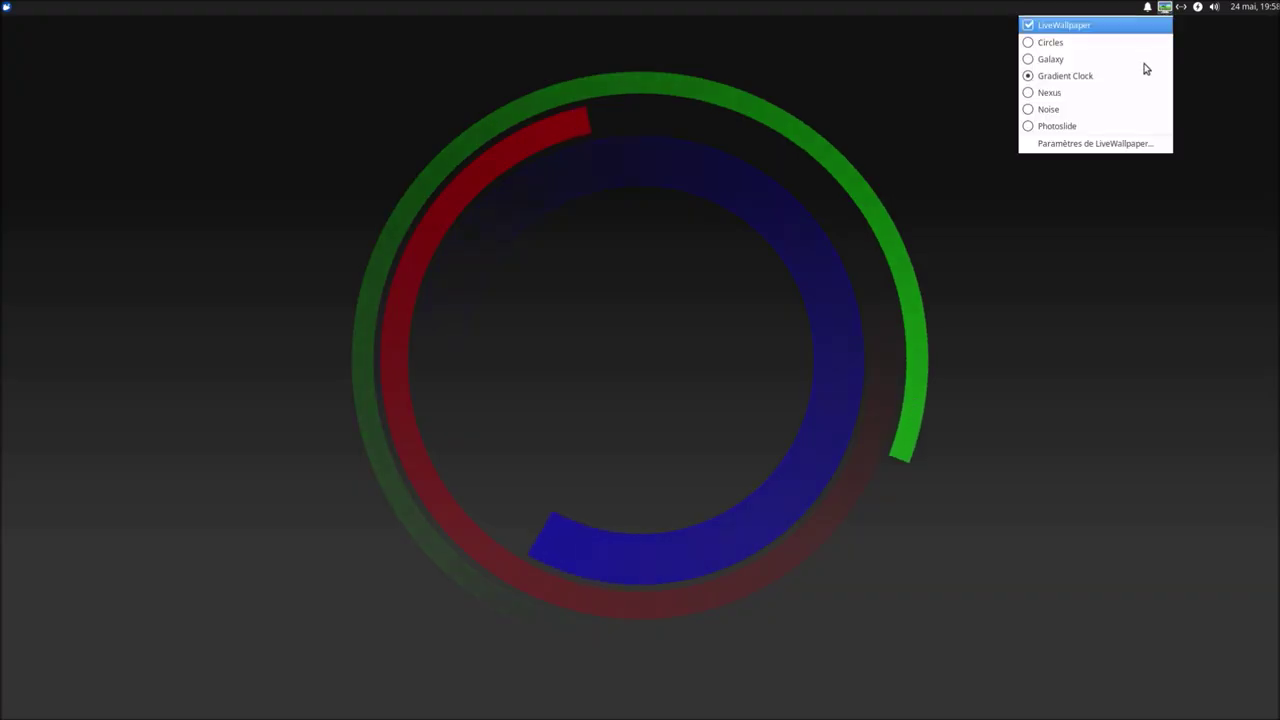
pyautogui.click(1123, 92)
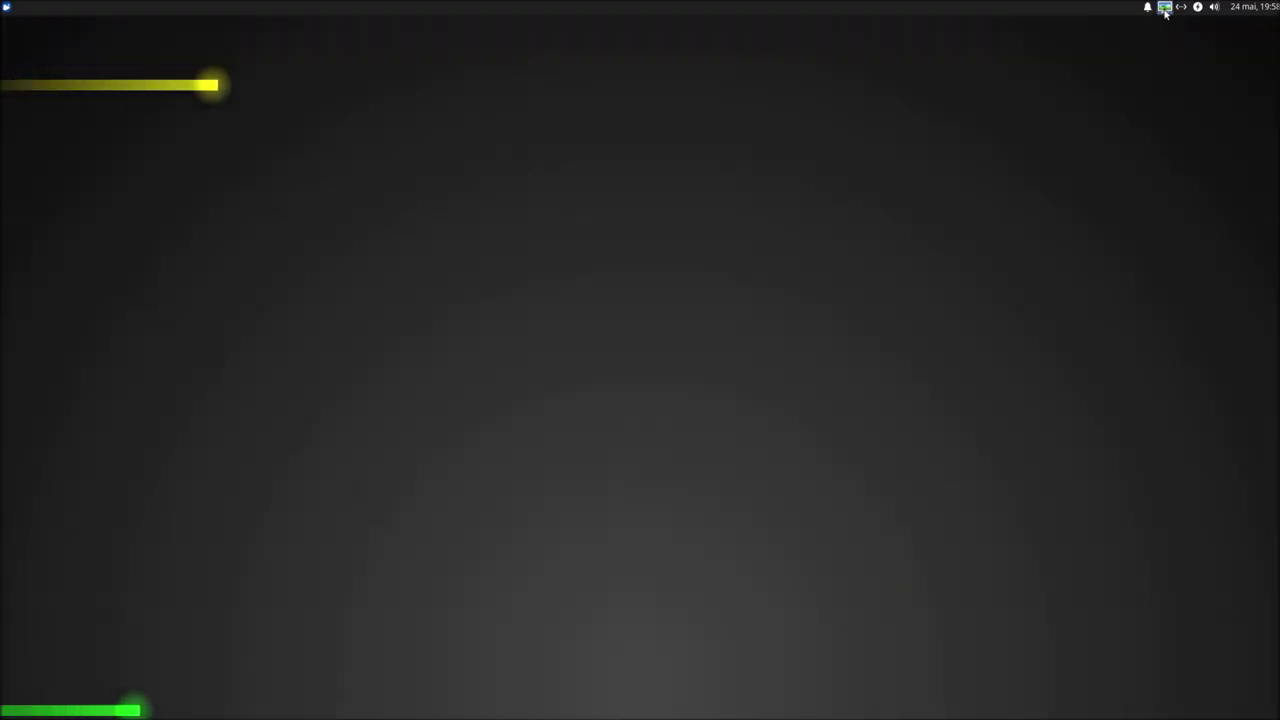
pyautogui.click(1165, 8)
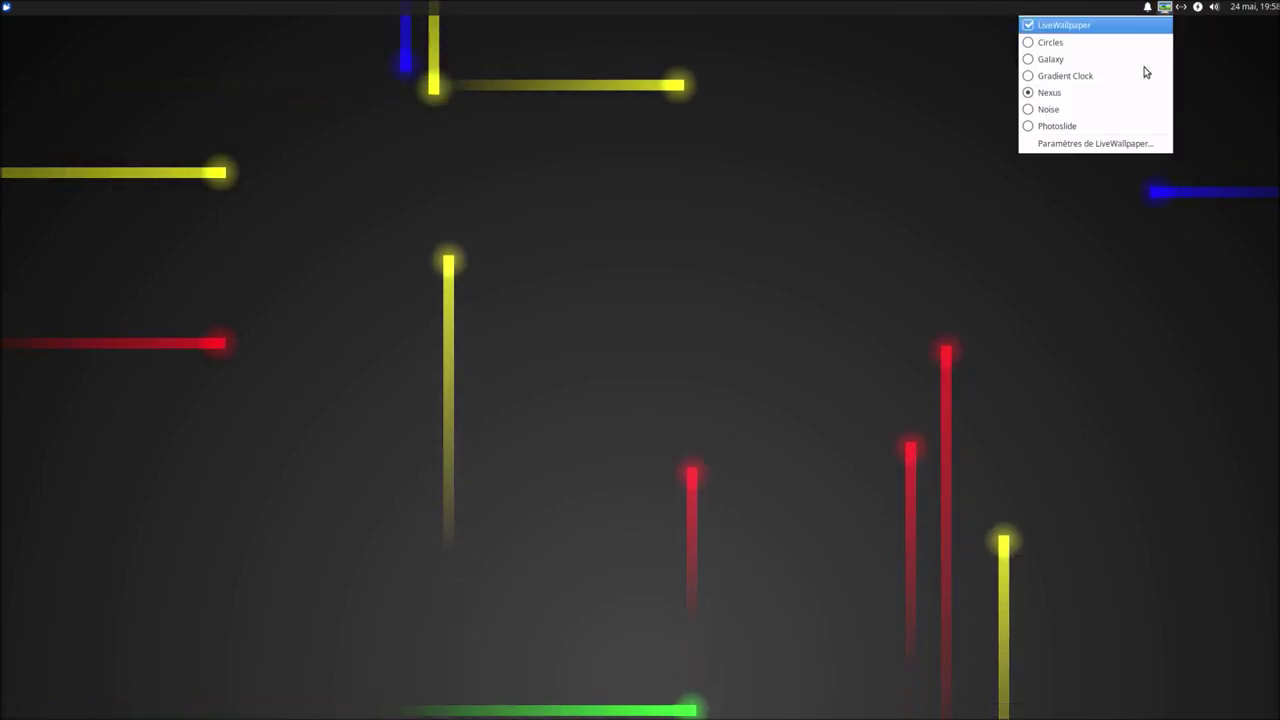
pyautogui.click(1140, 106)
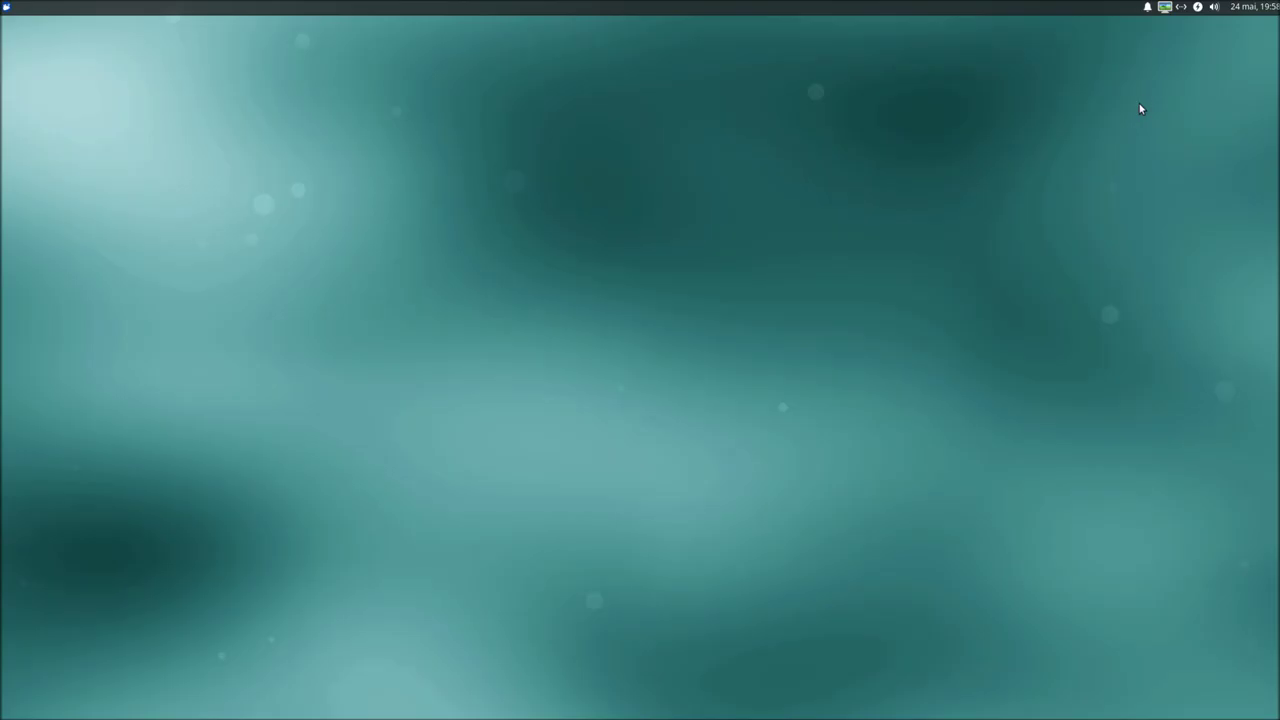
pyautogui.click(1165, 8)
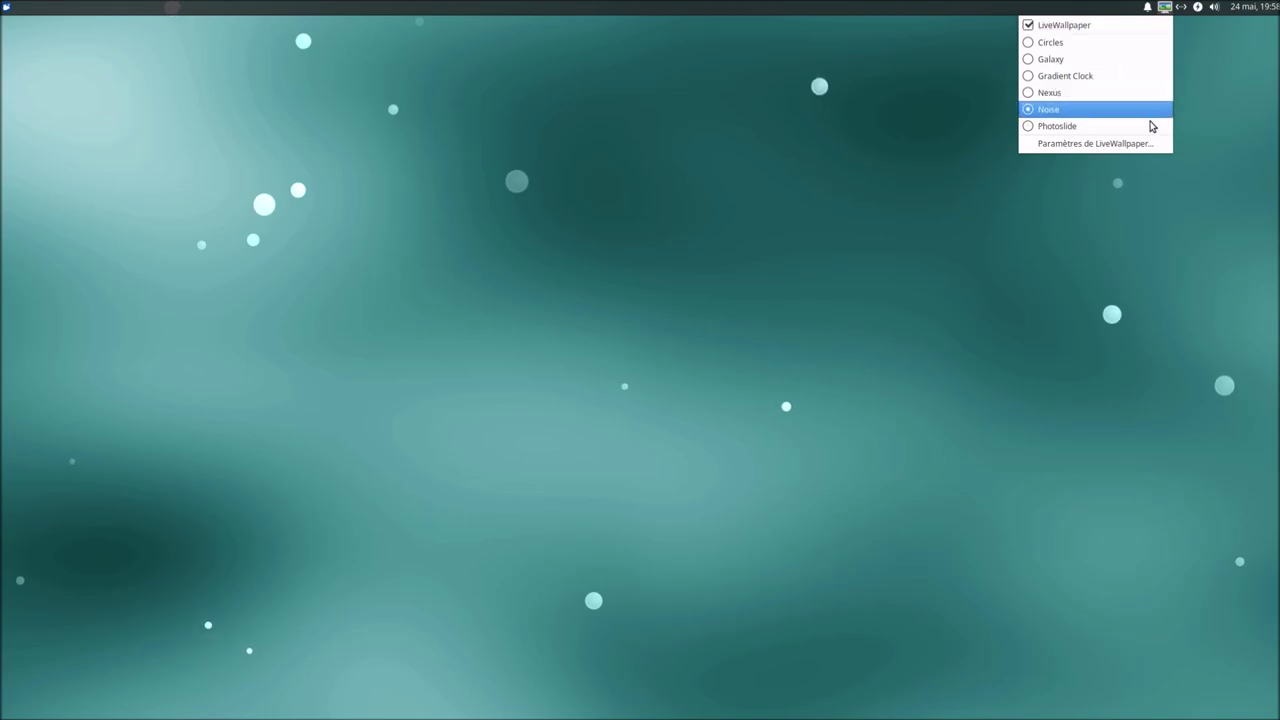
pyautogui.click(1148, 126)
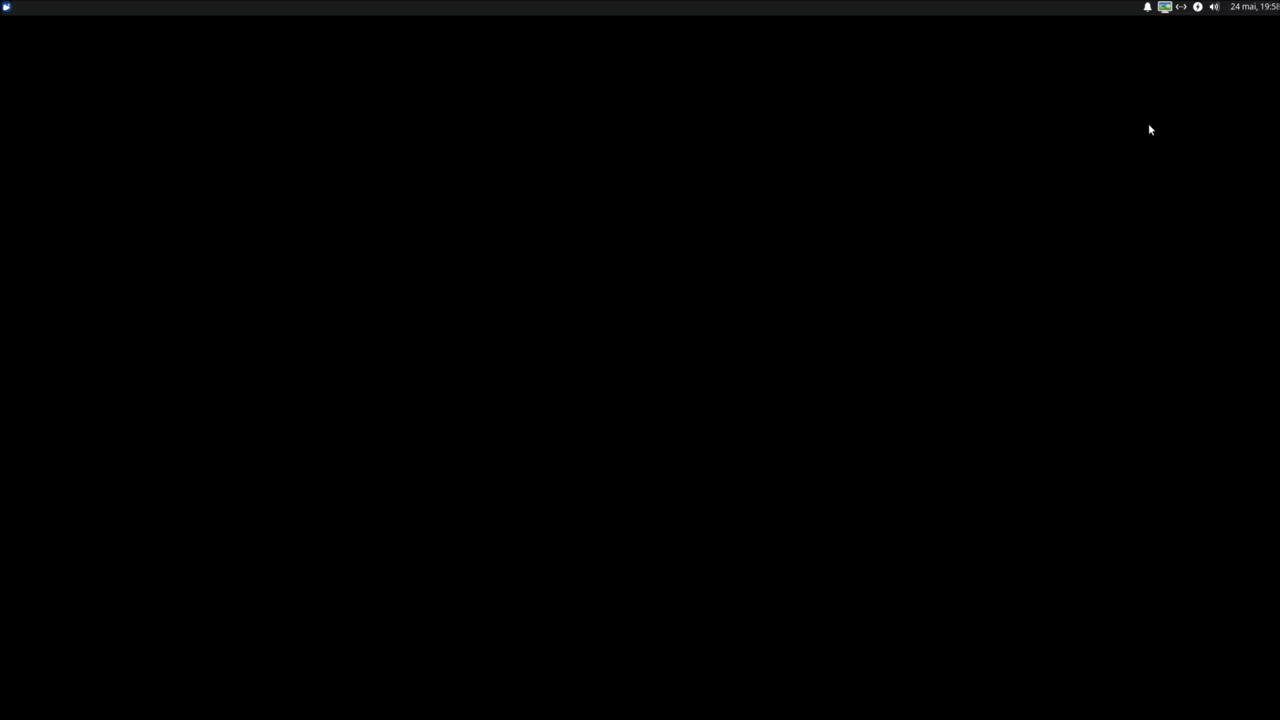
pyautogui.click(1165, 9)
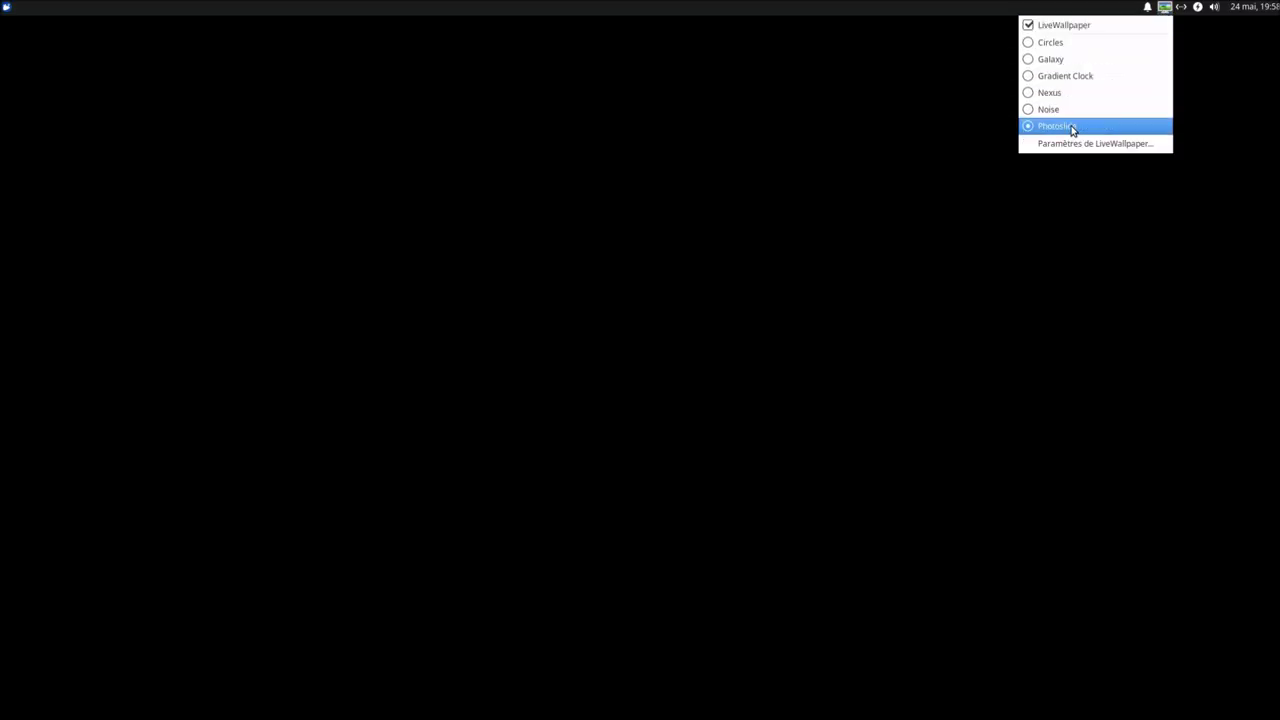
pyautogui.click(1082, 58)
# Step: Open the LiveWallpaper preferences and move the window so that part of the Galaxy wallpaper stays uncovered
pyautogui.click(1164, 9)
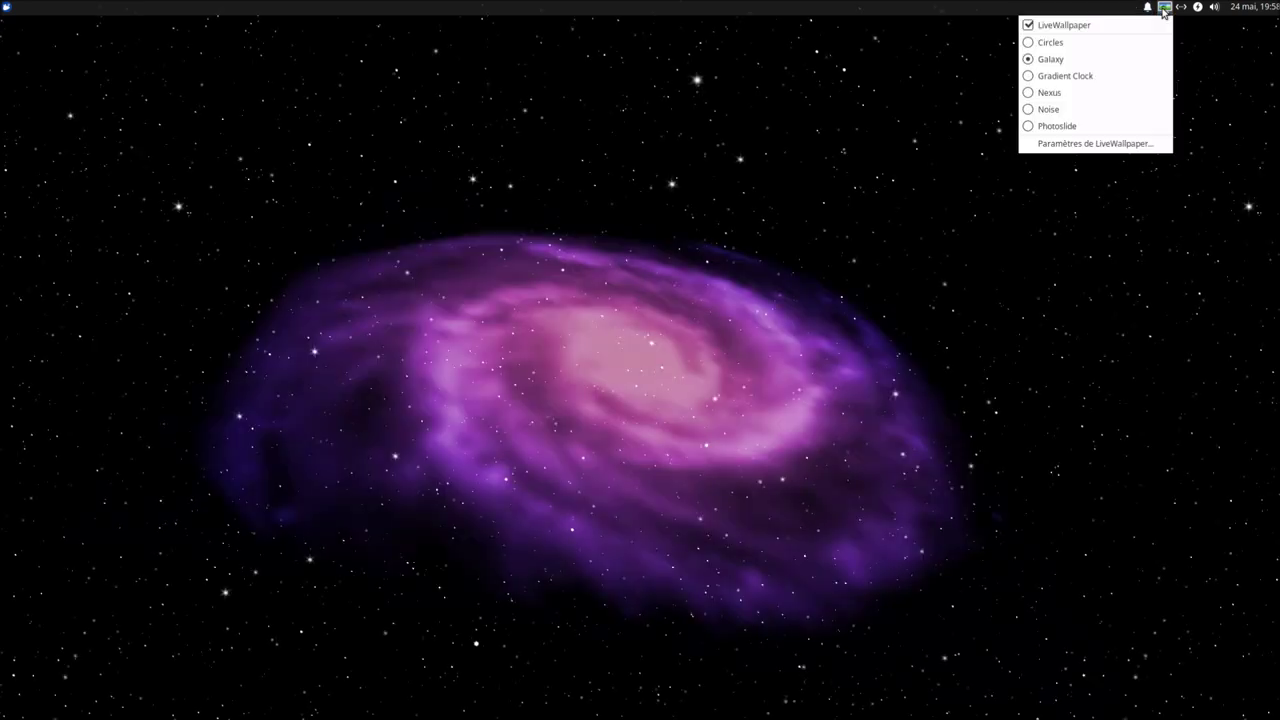
pyautogui.click(1112, 145)
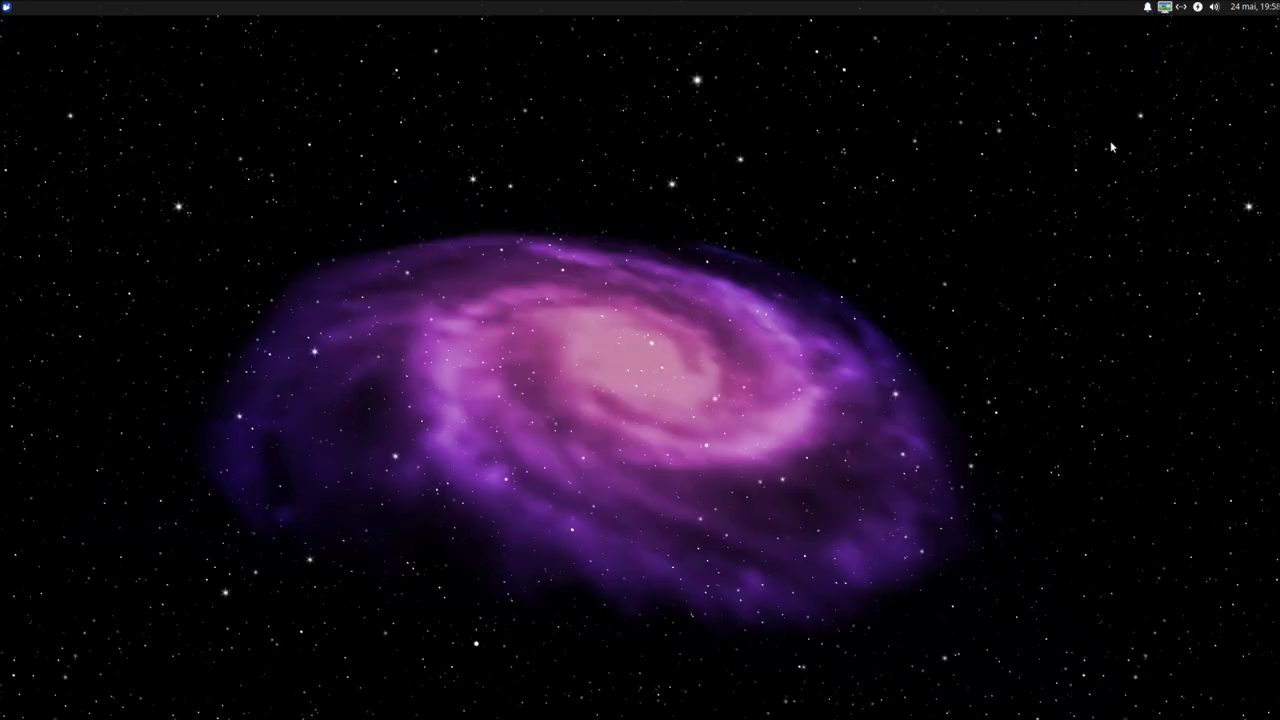
pyautogui.moveTo(270, 44); pyautogui.dragTo(825, 251)
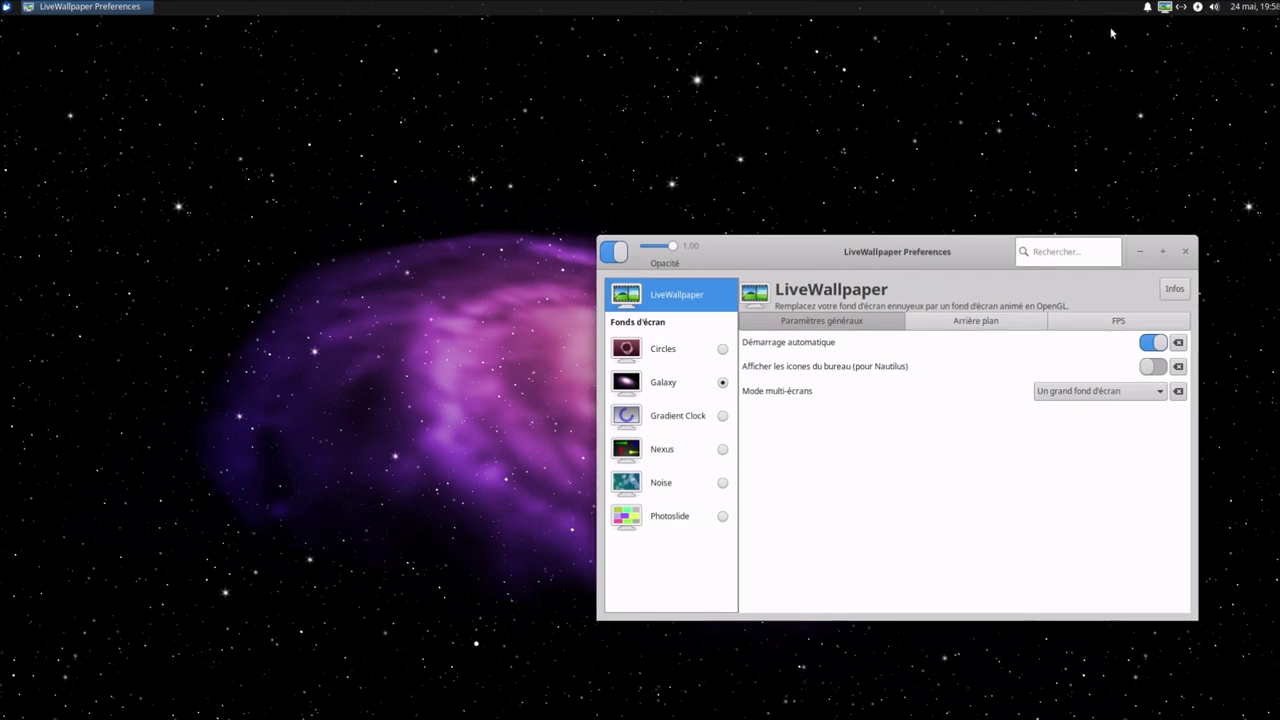
# Step: Disable and re-enable LiveWallpaper through its indicator while the preferences window stays open
pyautogui.click(1165, 7)
pyautogui.click(1114, 26)
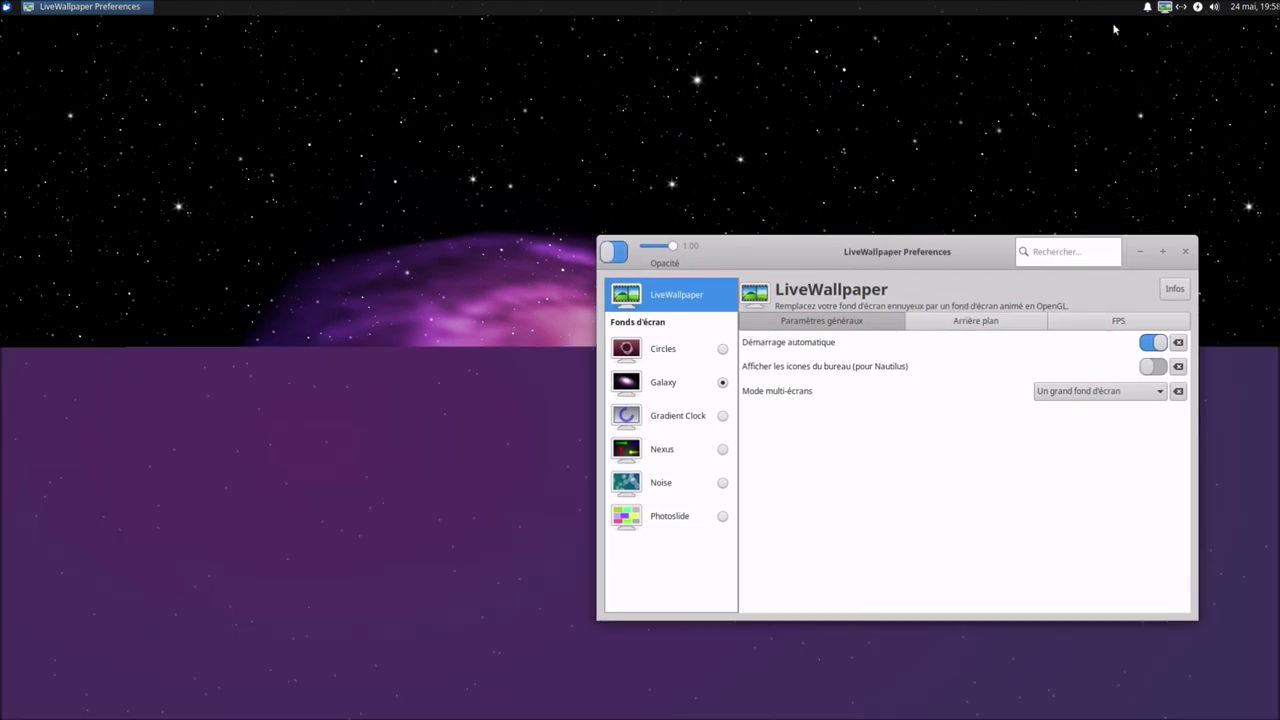
pyautogui.click(1165, 7)
pyautogui.click(1143, 30)
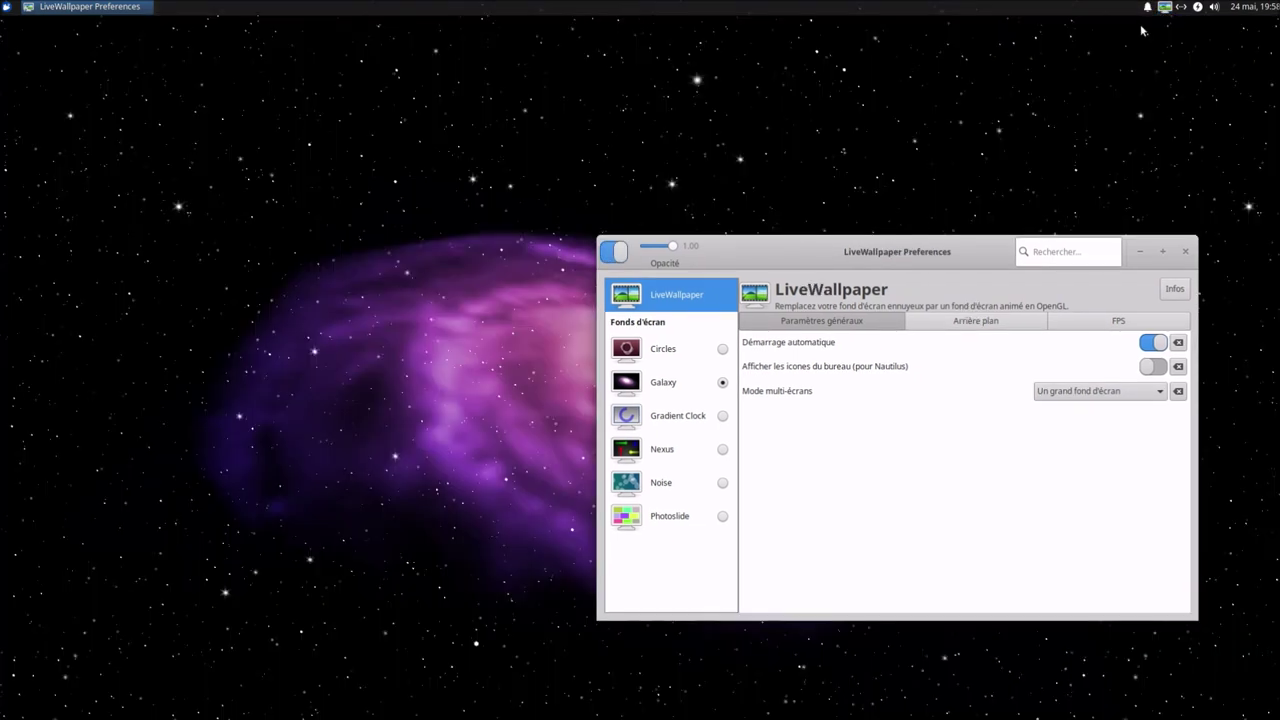
# Step: Reposition the preferences window and toggle LiveWallpaper off and on with its main switch there
pyautogui.moveTo(798, 259); pyautogui.dragTo(700, 145)
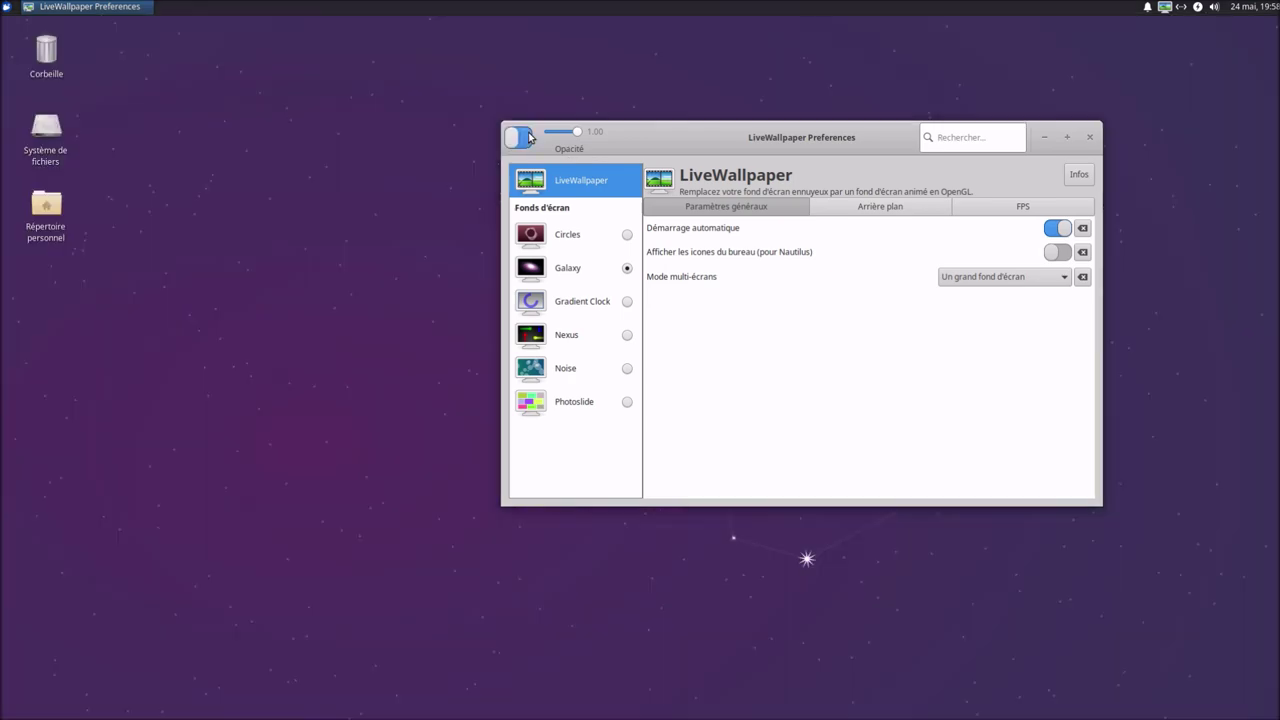
pyautogui.click(524, 138)
pyautogui.click(524, 138)
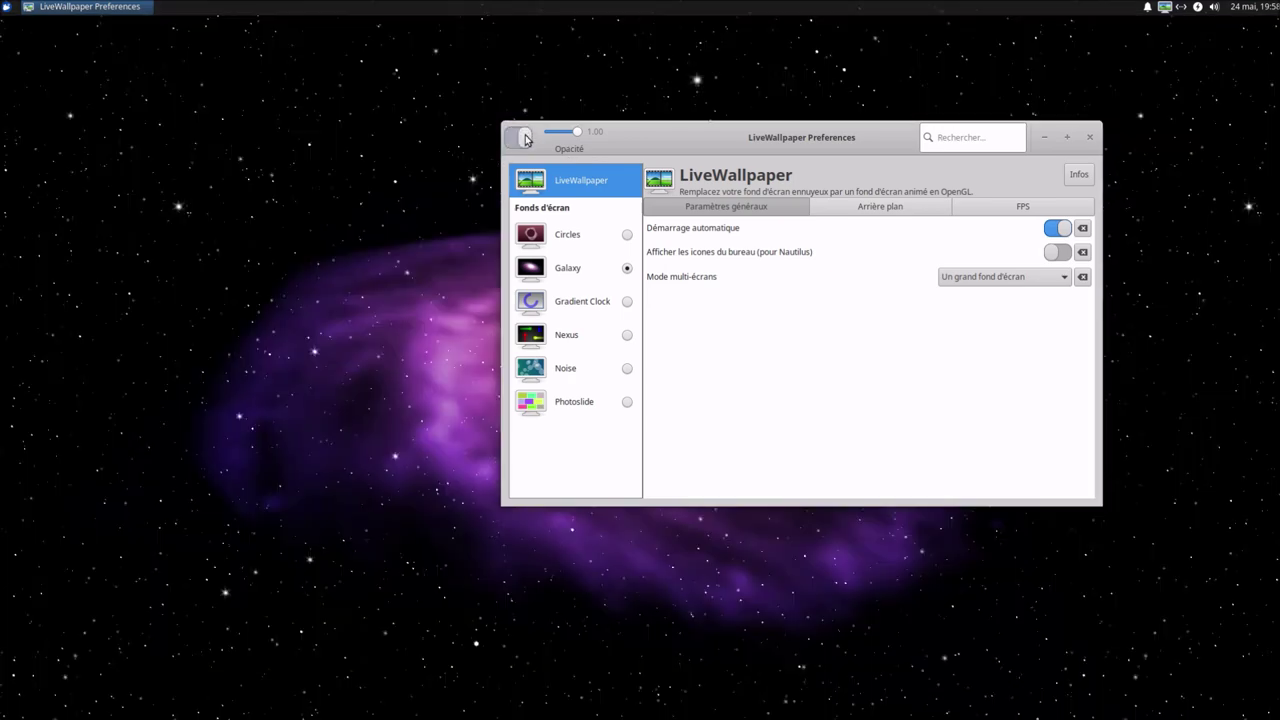
# Step: Select Circles briefly, return to Galaxy, and raise and lower its number of stars by one increment, ending at 12500
pyautogui.click(627, 236)
pyautogui.click(627, 269)
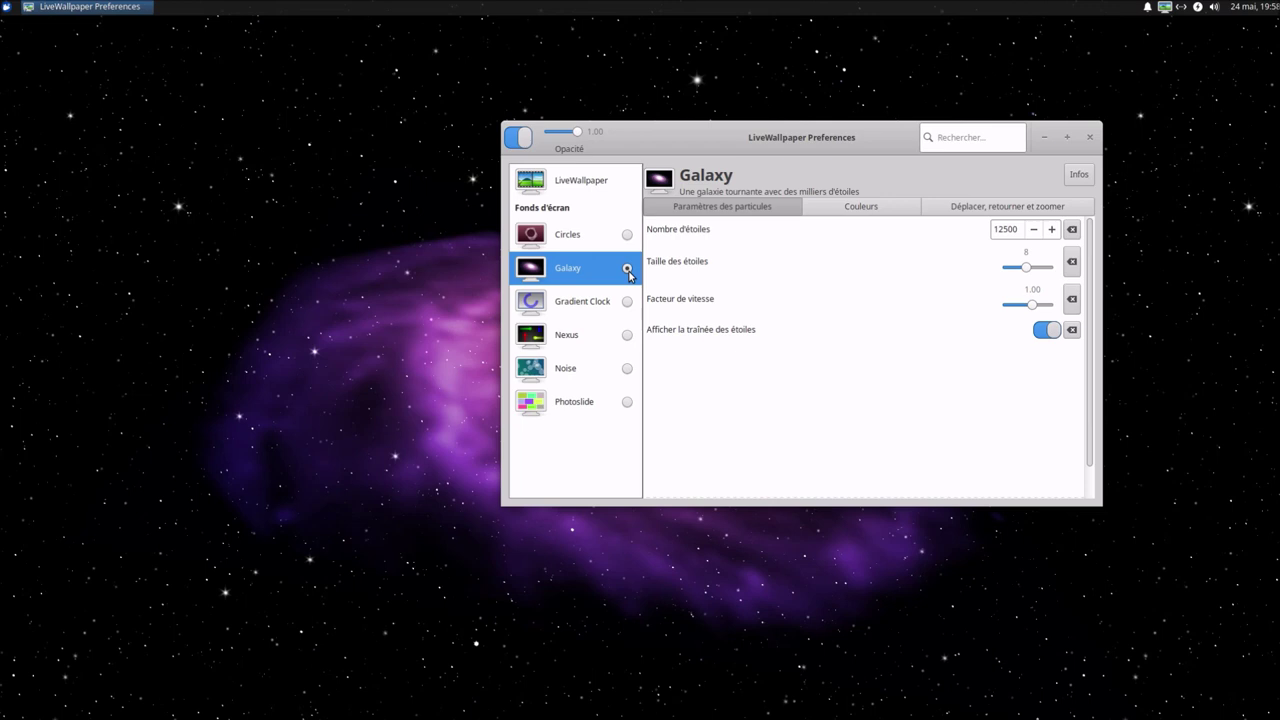
pyautogui.click(1051, 232)
pyautogui.click(1035, 230)
pyautogui.moveTo(846, 143); pyautogui.dragTo(857, 177)
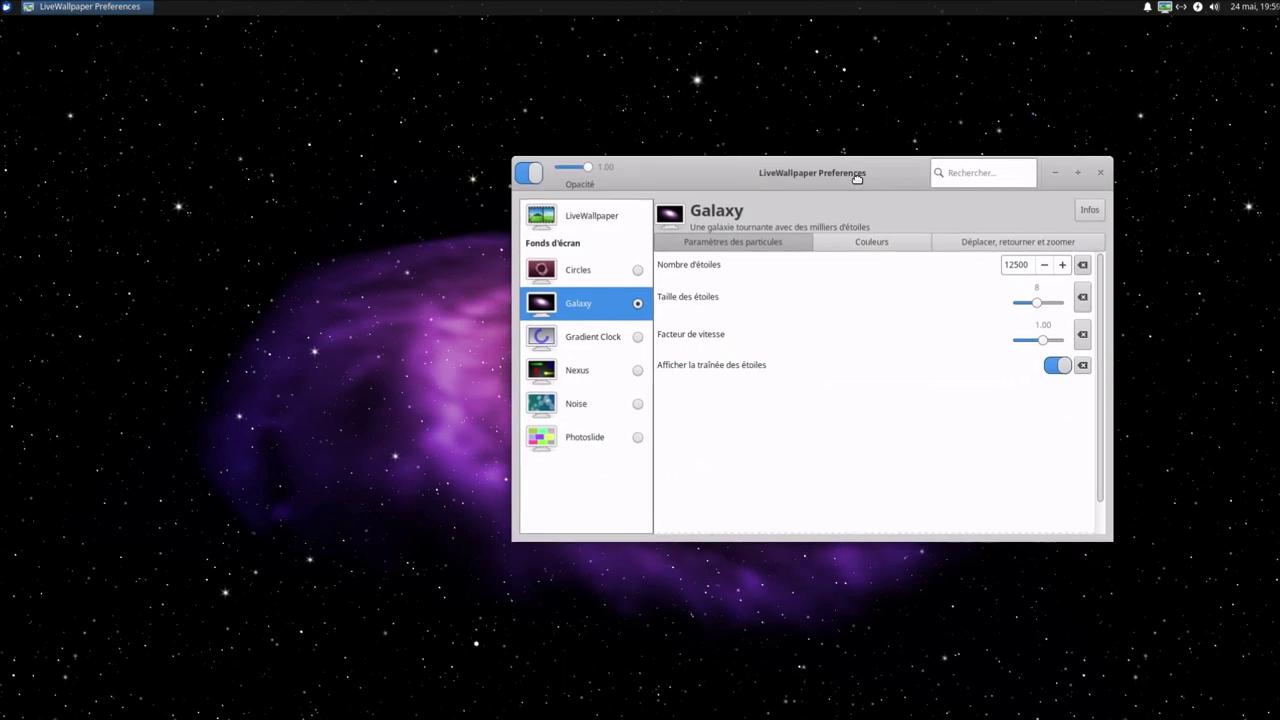
# Step: Switch through Gradient Clock, Nexus and Galaxy in the preferences, settle on Circles, and close the window
pyautogui.click(638, 338)
pyautogui.click(638, 371)
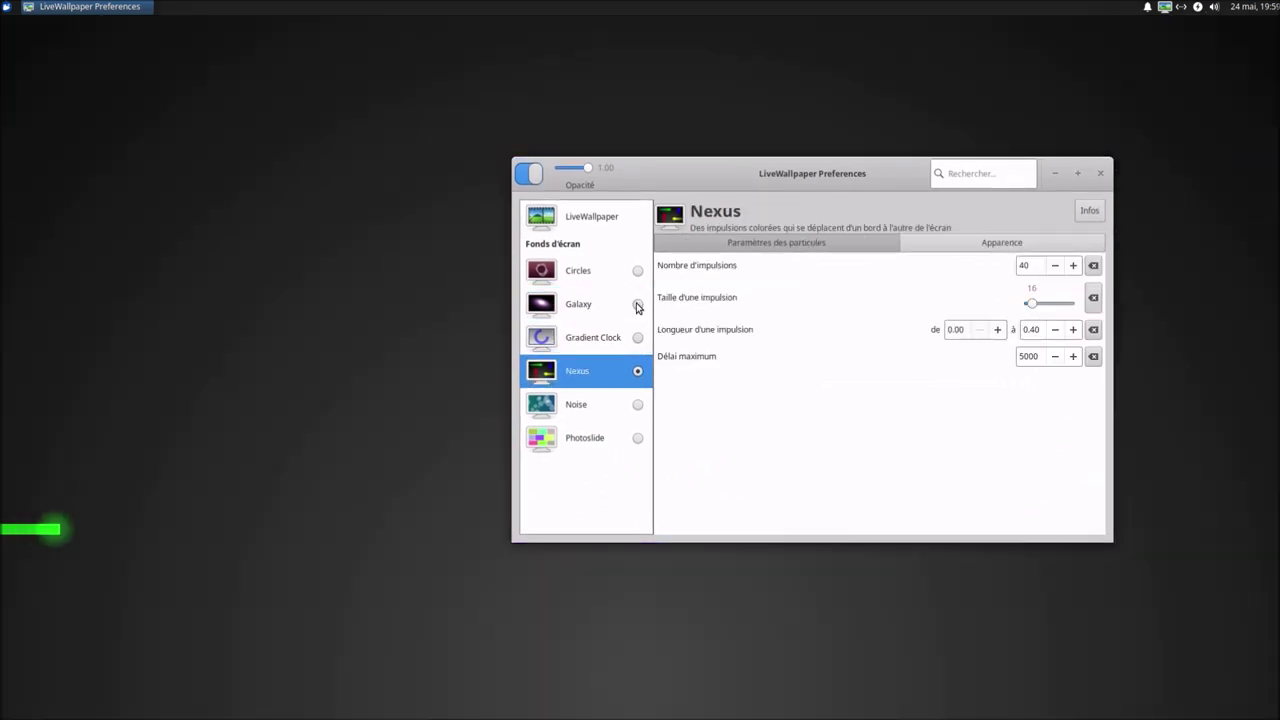
pyautogui.click(640, 306)
pyautogui.click(638, 271)
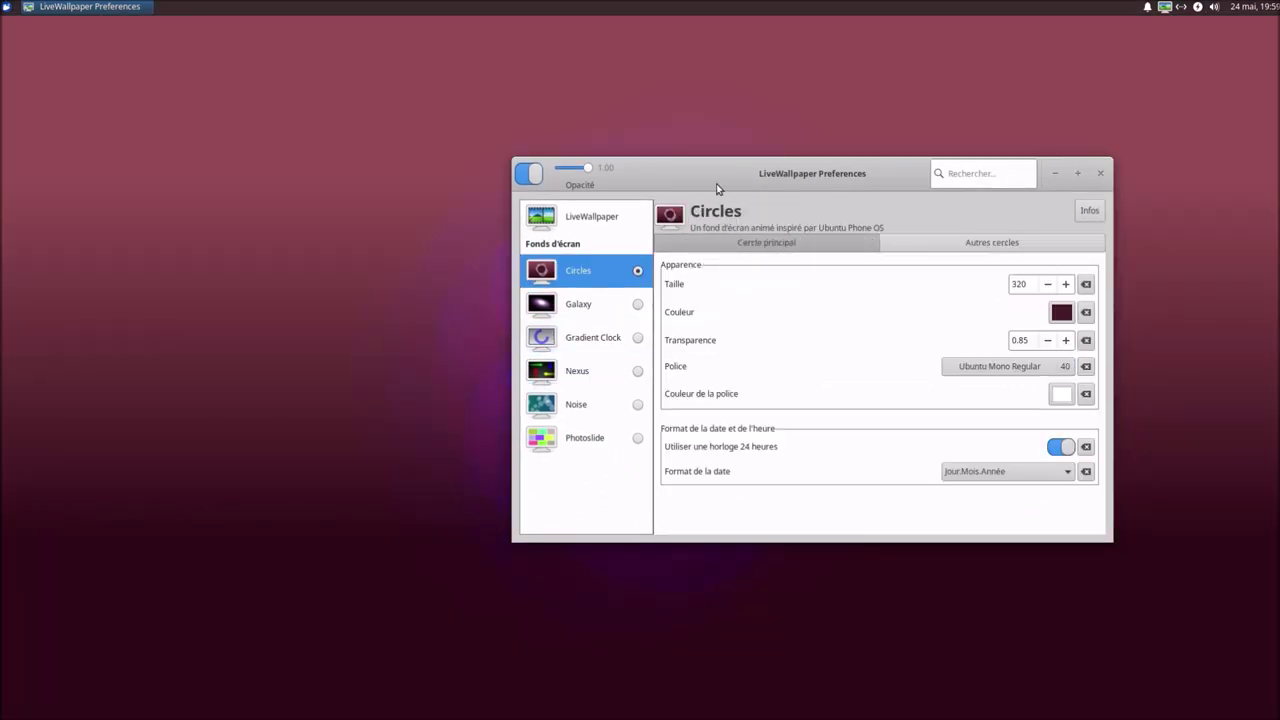
pyautogui.moveTo(718, 194); pyautogui.dragTo(652, 206)
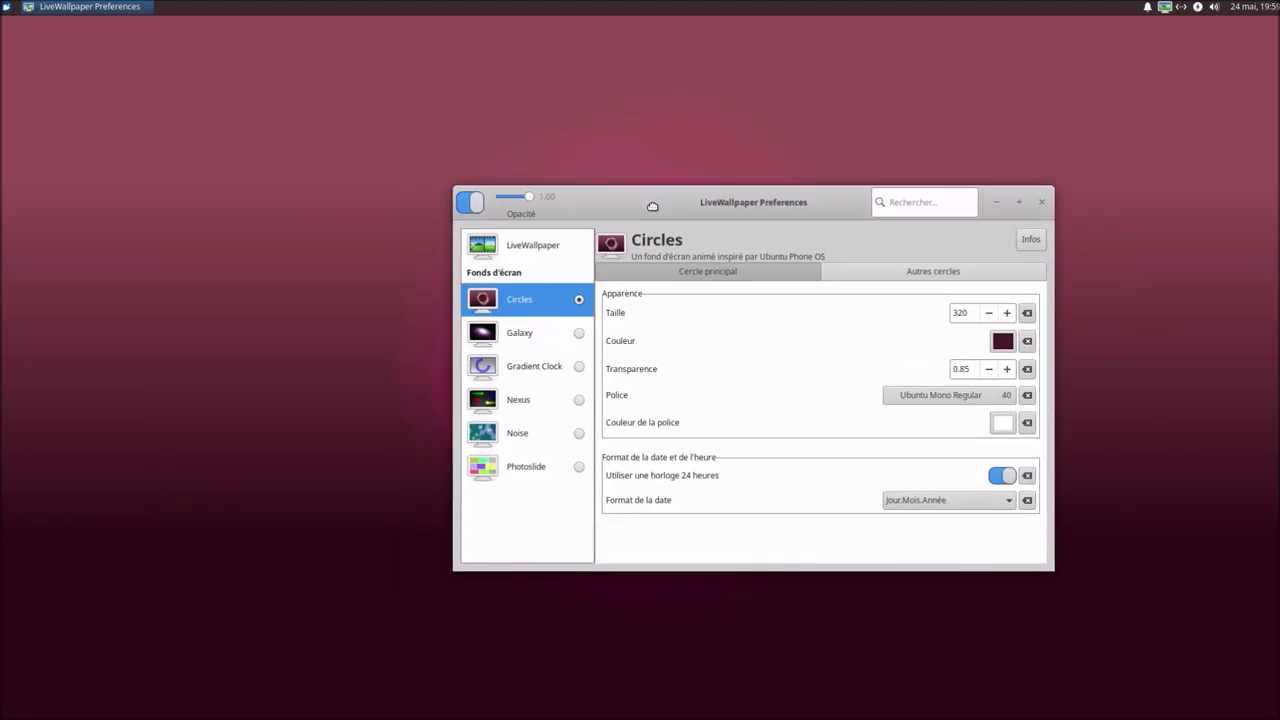
pyautogui.click(1041, 205)
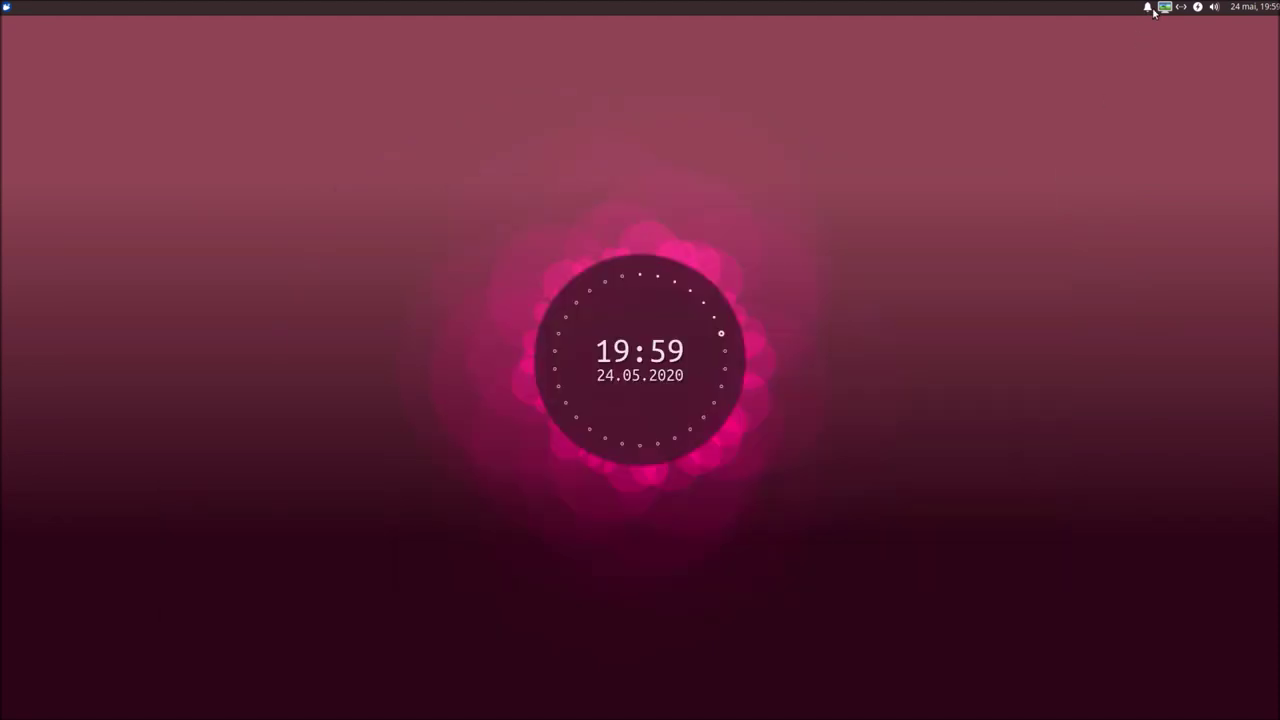
# Step: Disable LiveWallpaper through its indicator and open a terminal from the applications menu
pyautogui.click(1166, 9)
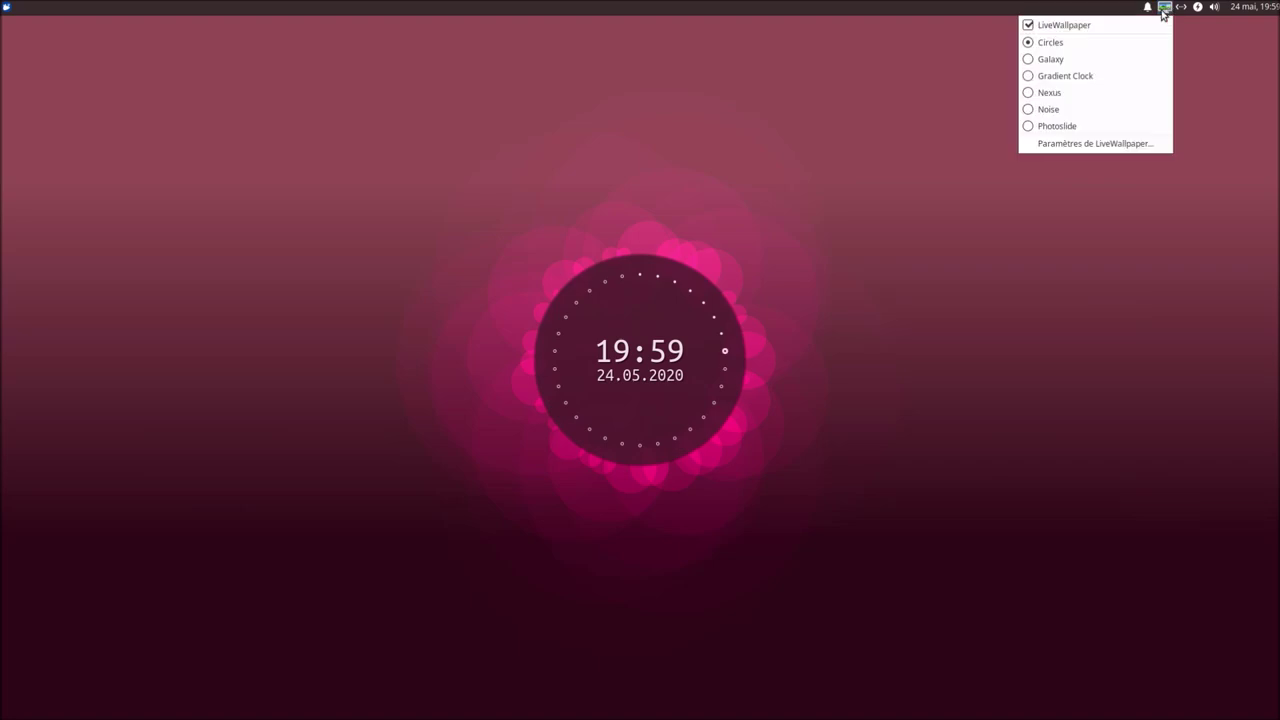
pyautogui.click(1124, 26)
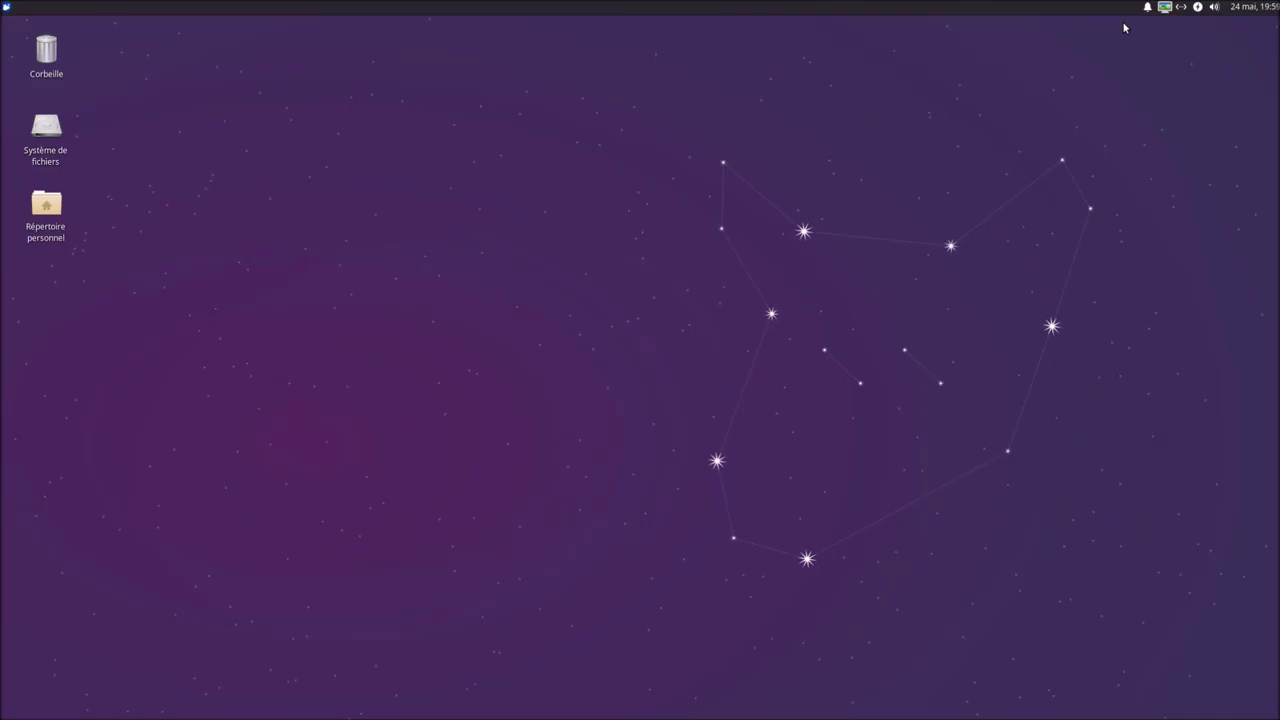
pyautogui.click(6, 7)
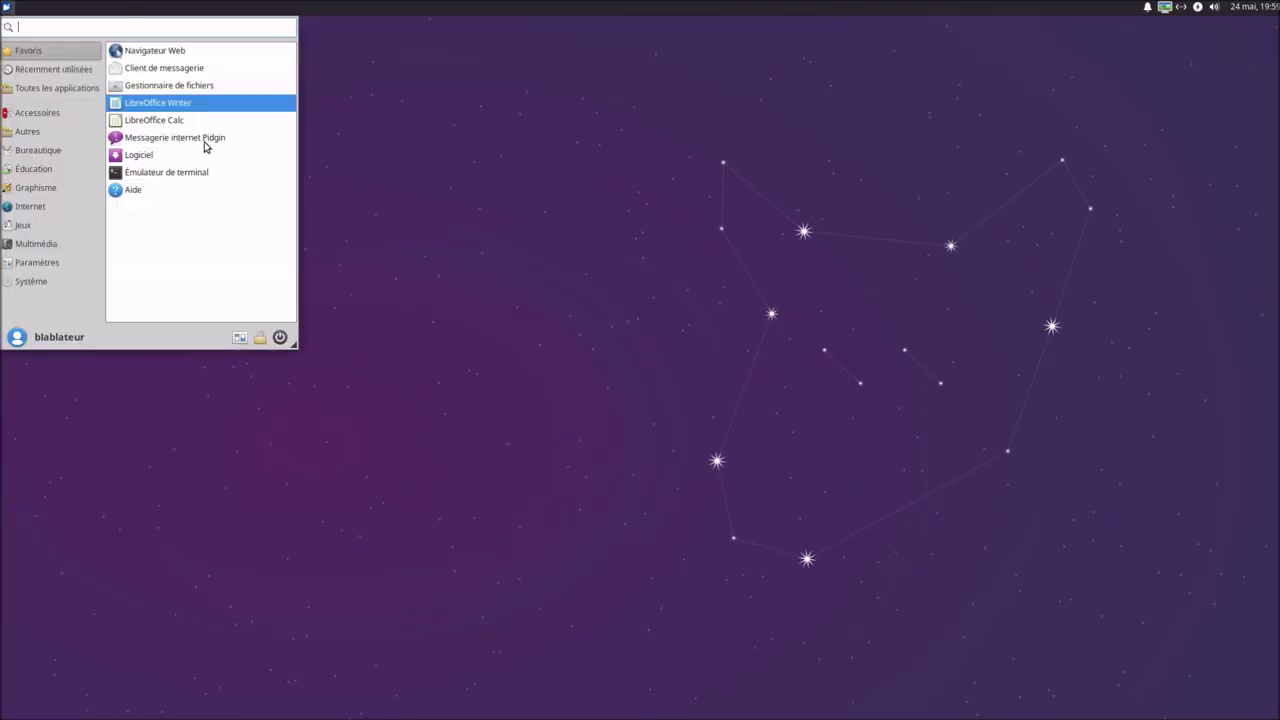
pyautogui.click(200, 172)
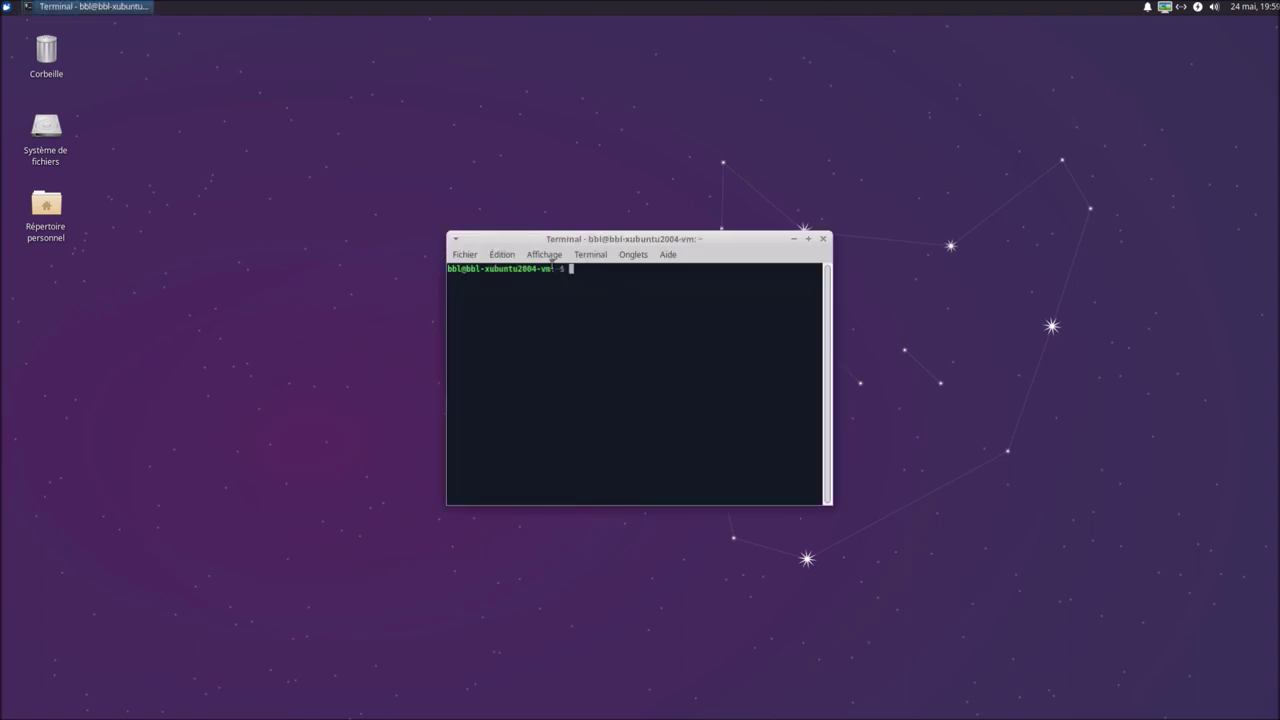
# Step: Enlarge the terminal text by two zoom levels and move the terminal window into a corner of the desktop
pyautogui.click(545, 256)
pyautogui.click(565, 337)
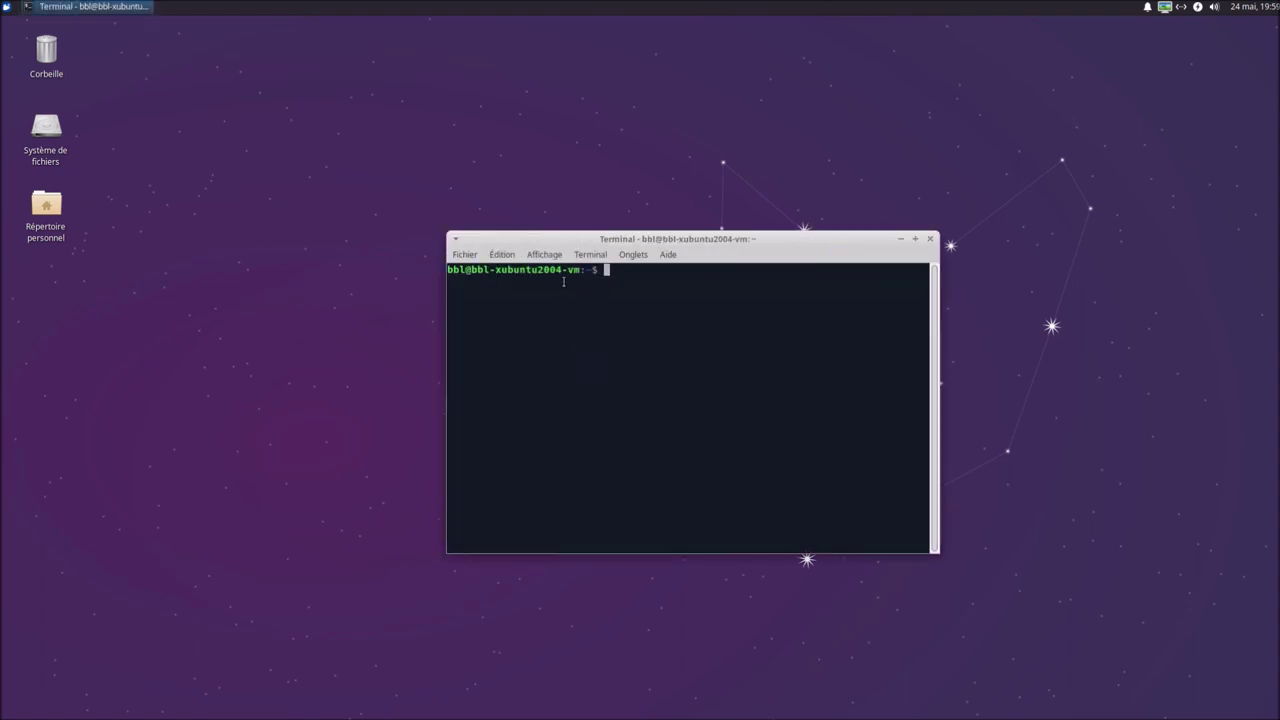
pyautogui.click(552, 262)
pyautogui.click(574, 337)
pyautogui.moveTo(596, 247); pyautogui.dragTo(148, 35)
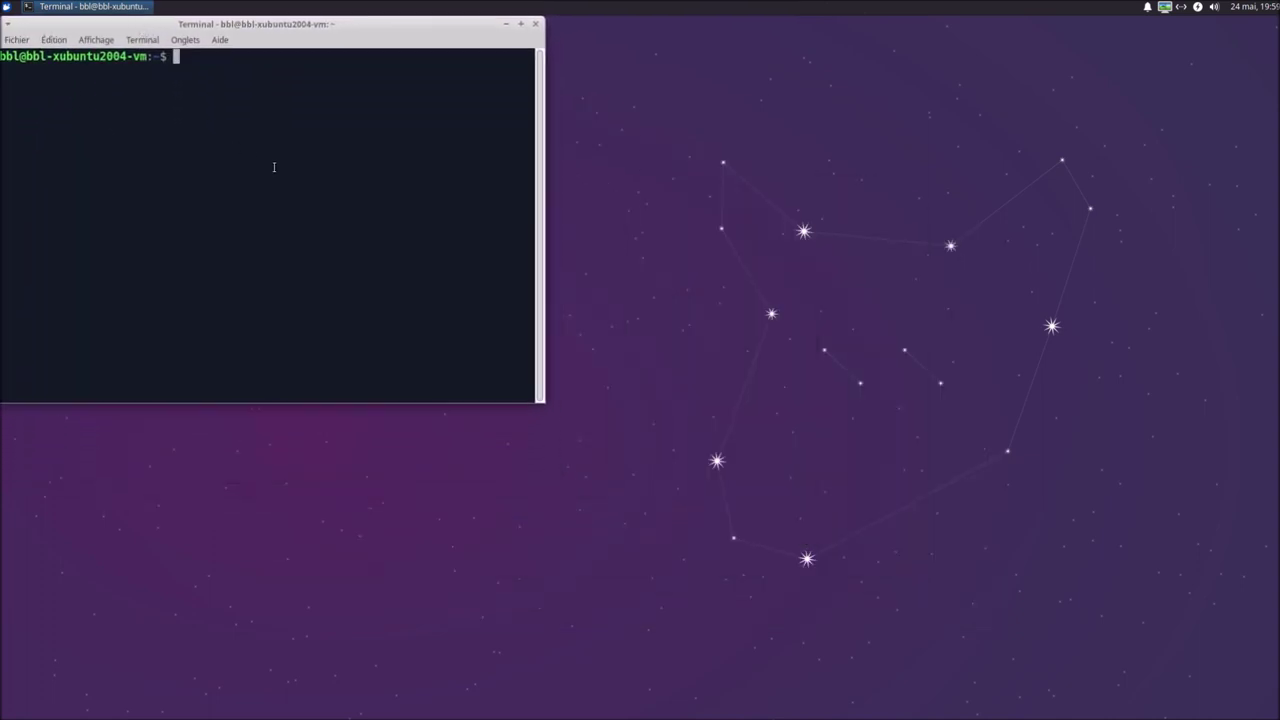
# Step: Try to run htop in the terminal
pyautogui.write('su')
pyautogui.press('BackSpace')
pyautogui.write('top')
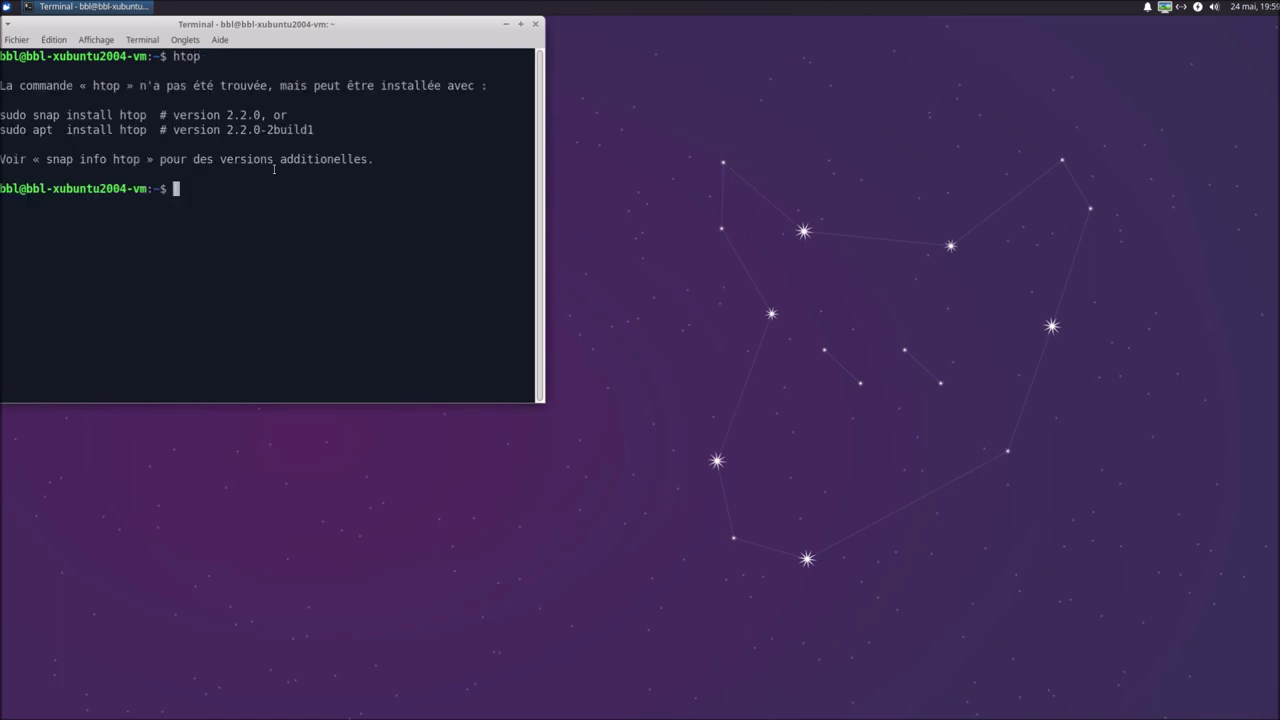
# Step: Install htop with "sudo apt install htop", authorising it with the account password
pyautogui.write('sudo apt install htop')
pyautogui.press('Return')
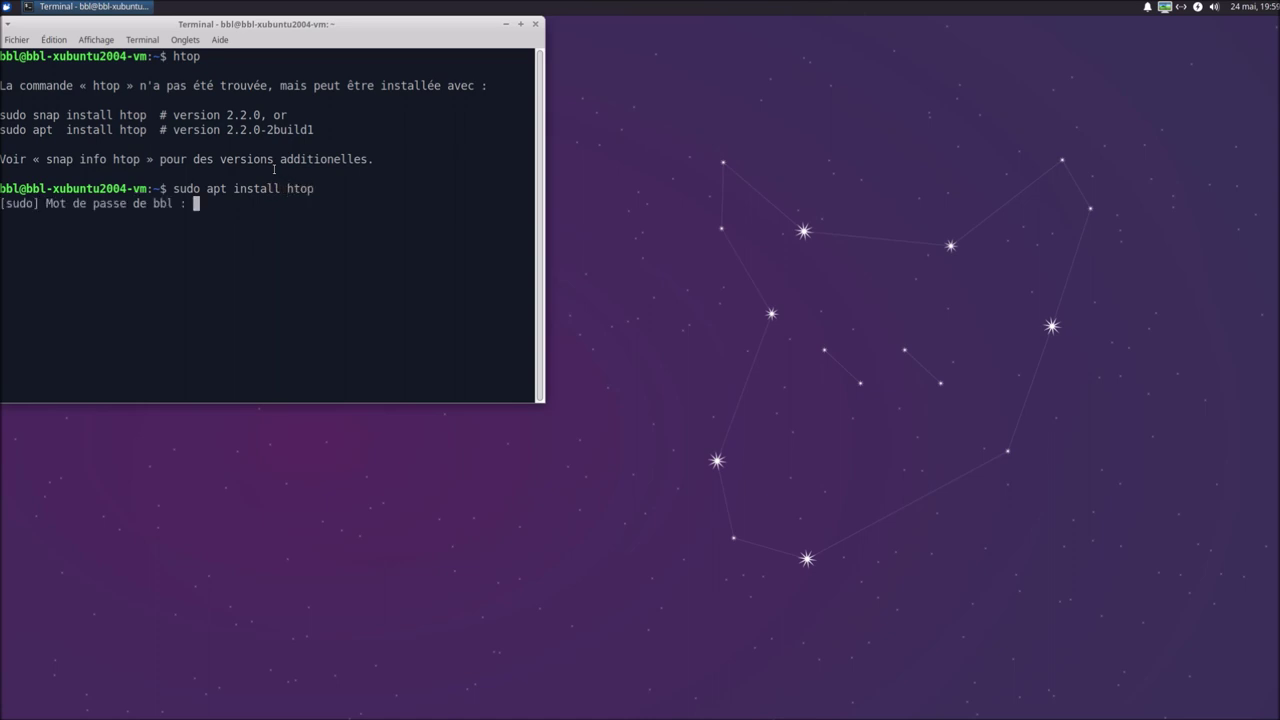
pyautogui.press('Return')
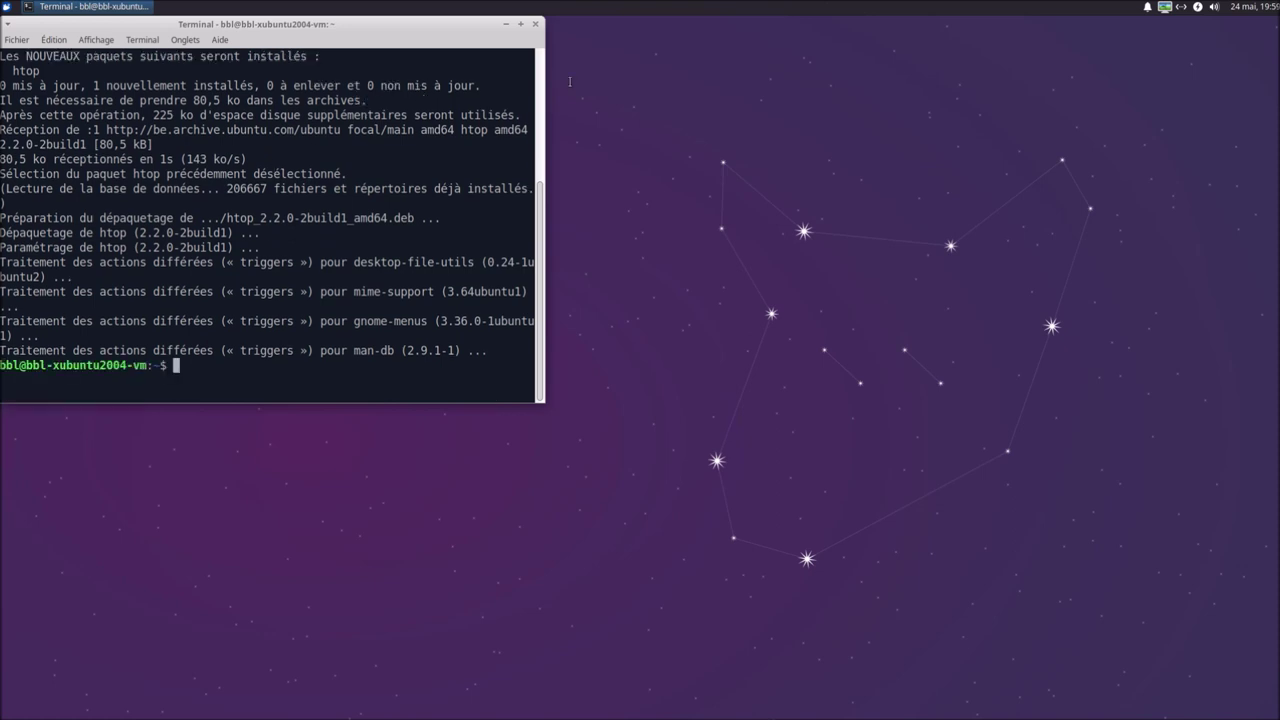
# Step: Open the LiveWallpaper preferences beside the terminal, review the general settings, and close the window
pyautogui.click(1164, 7)
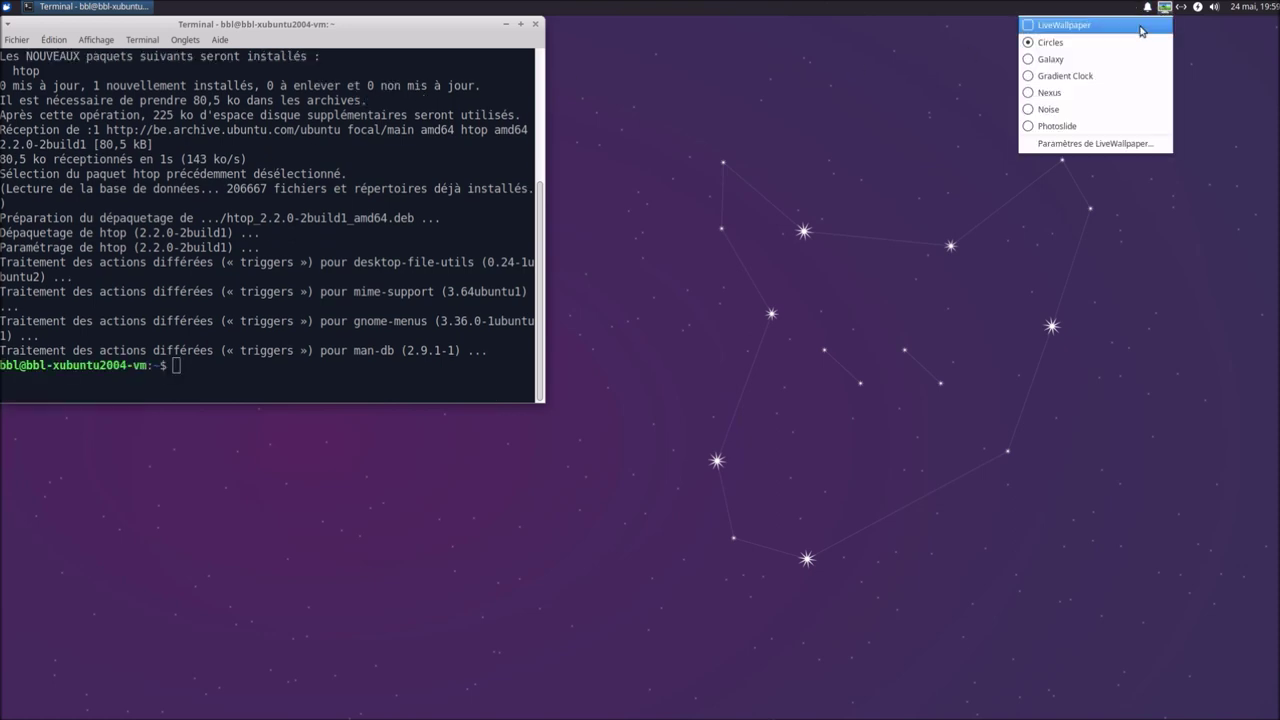
pyautogui.click(1130, 143)
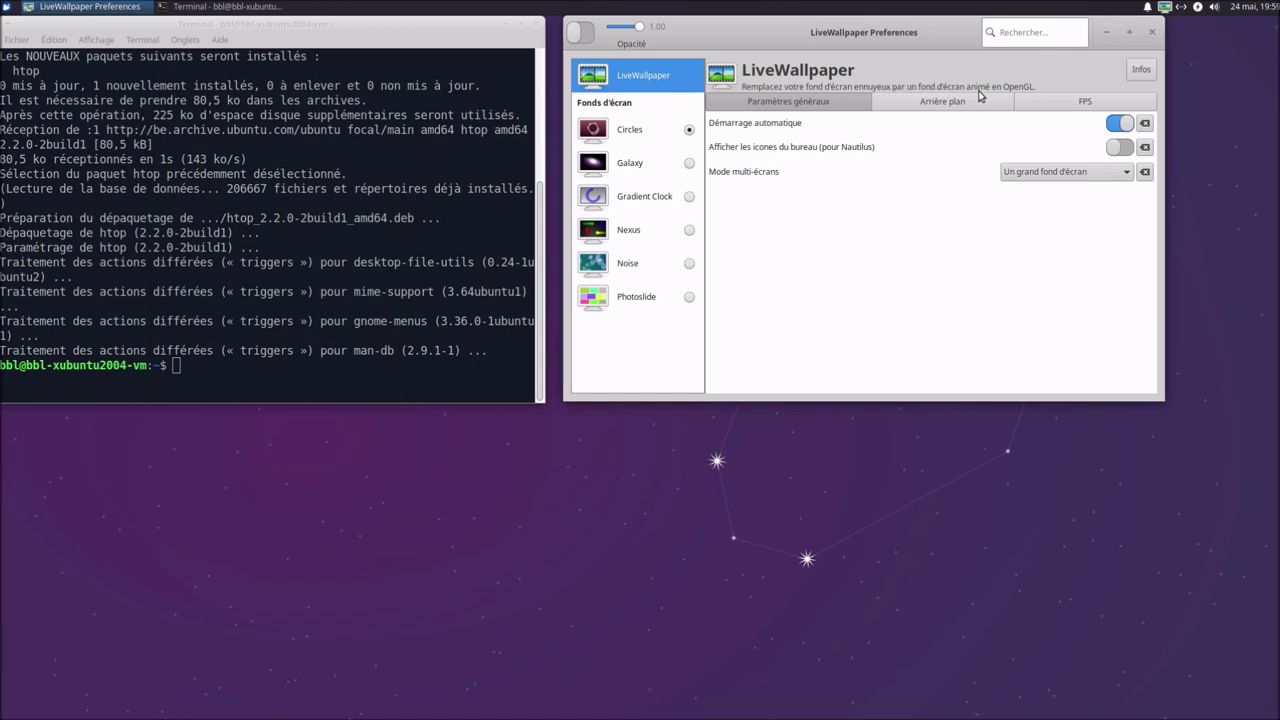
pyautogui.click(1152, 33)
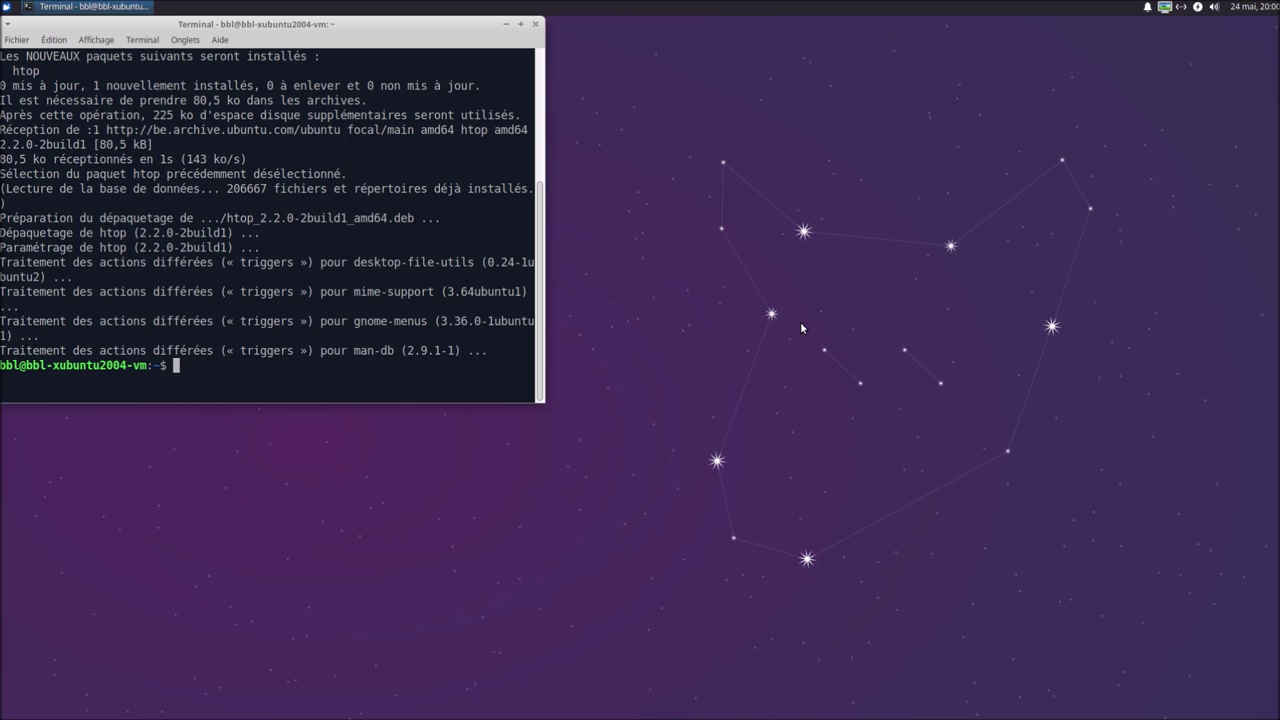
# Step: Run htop in the terminal and enable LiveWallpaper with Circles to monitor its processor load
pyautogui.write('htop')
pyautogui.press('Return')
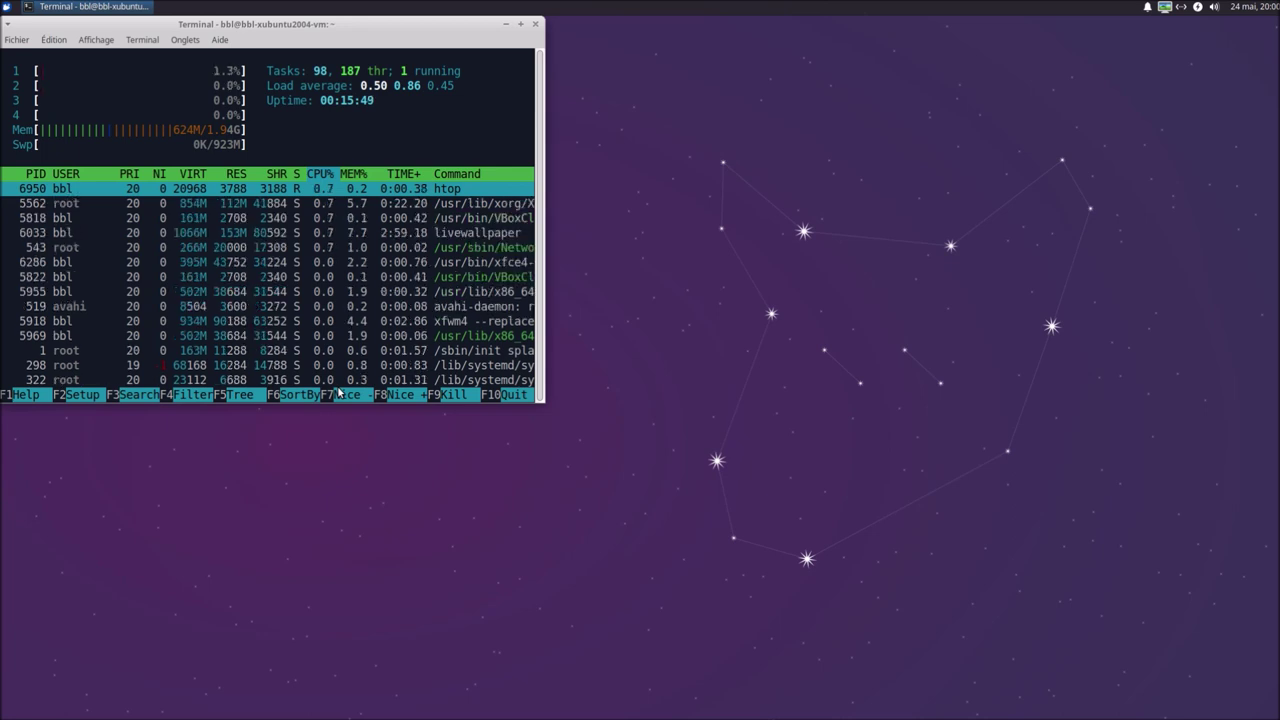
pyautogui.click(1165, 6)
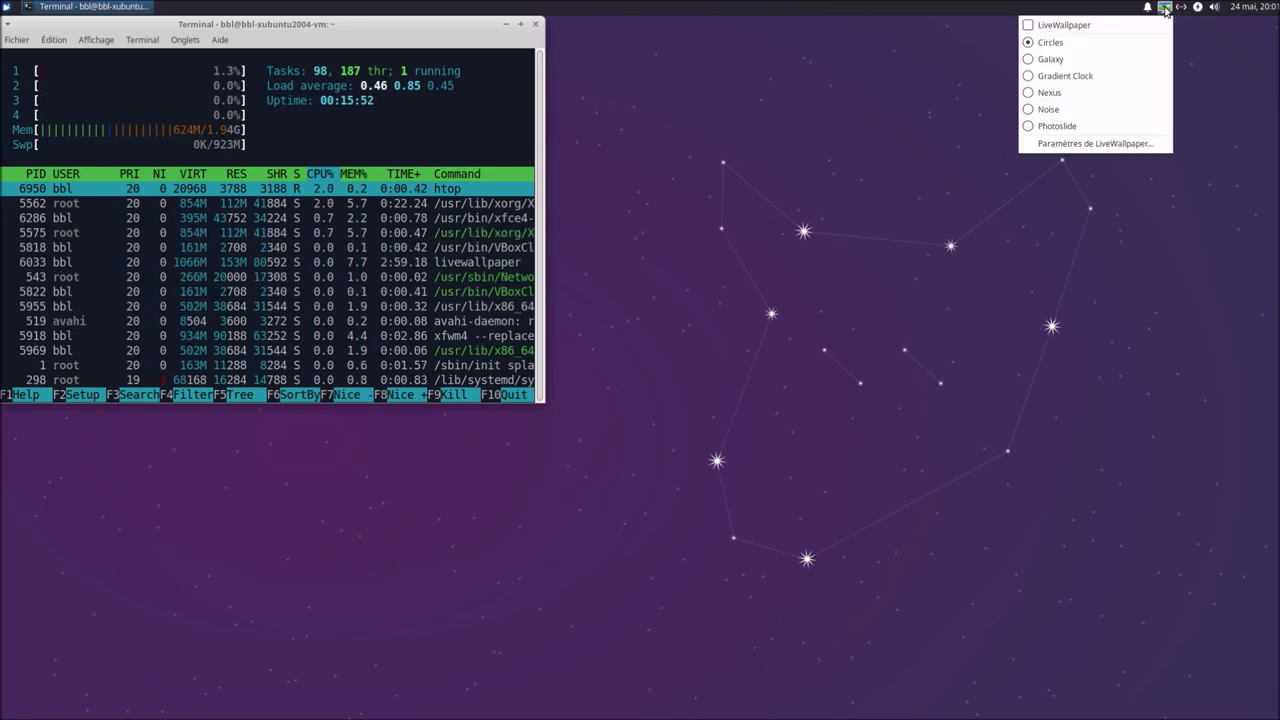
pyautogui.click(1031, 25)
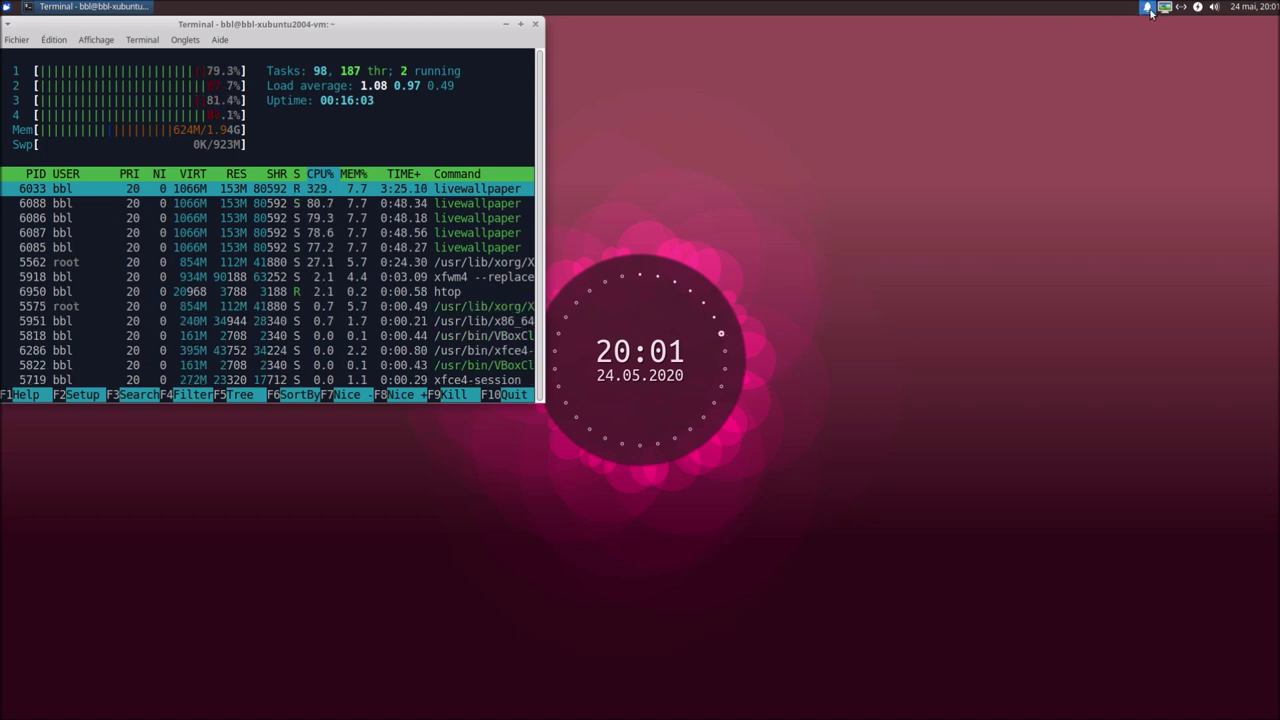
# Step: Close the terminal running htop, confirming that the process may be stopped, and open the LiveWallpaper preferences
pyautogui.click(537, 27)
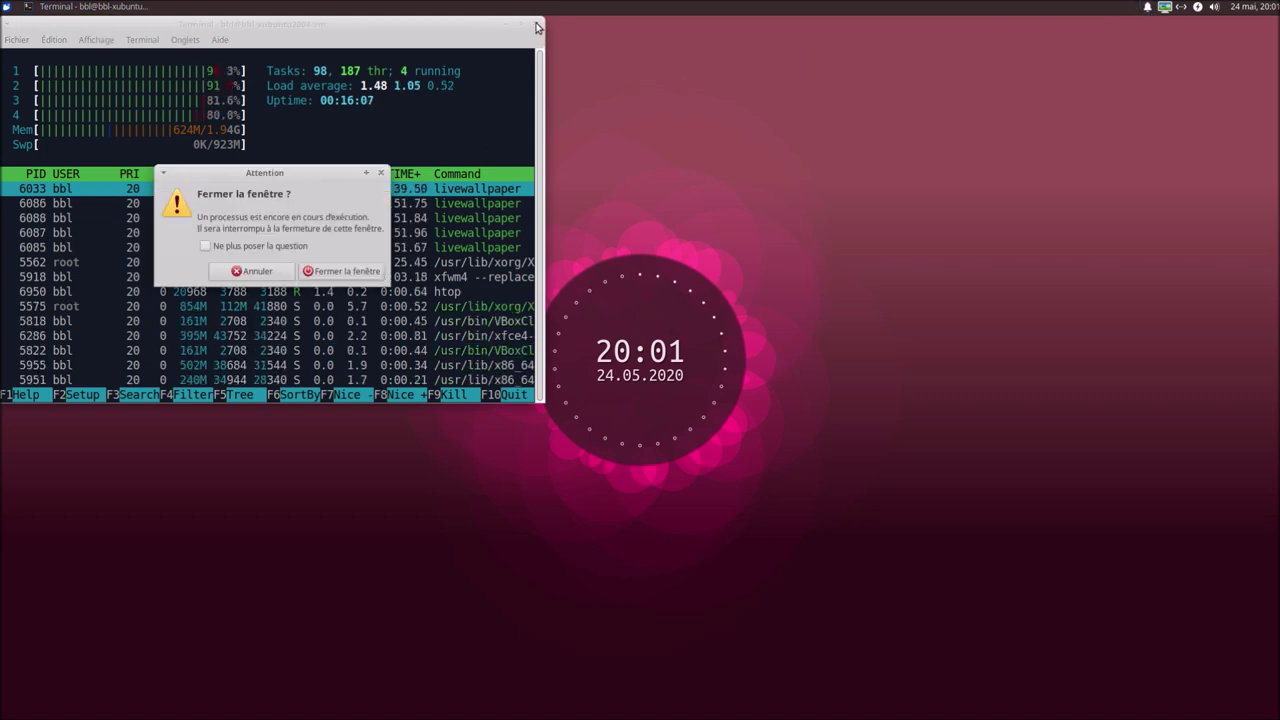
pyautogui.click(347, 272)
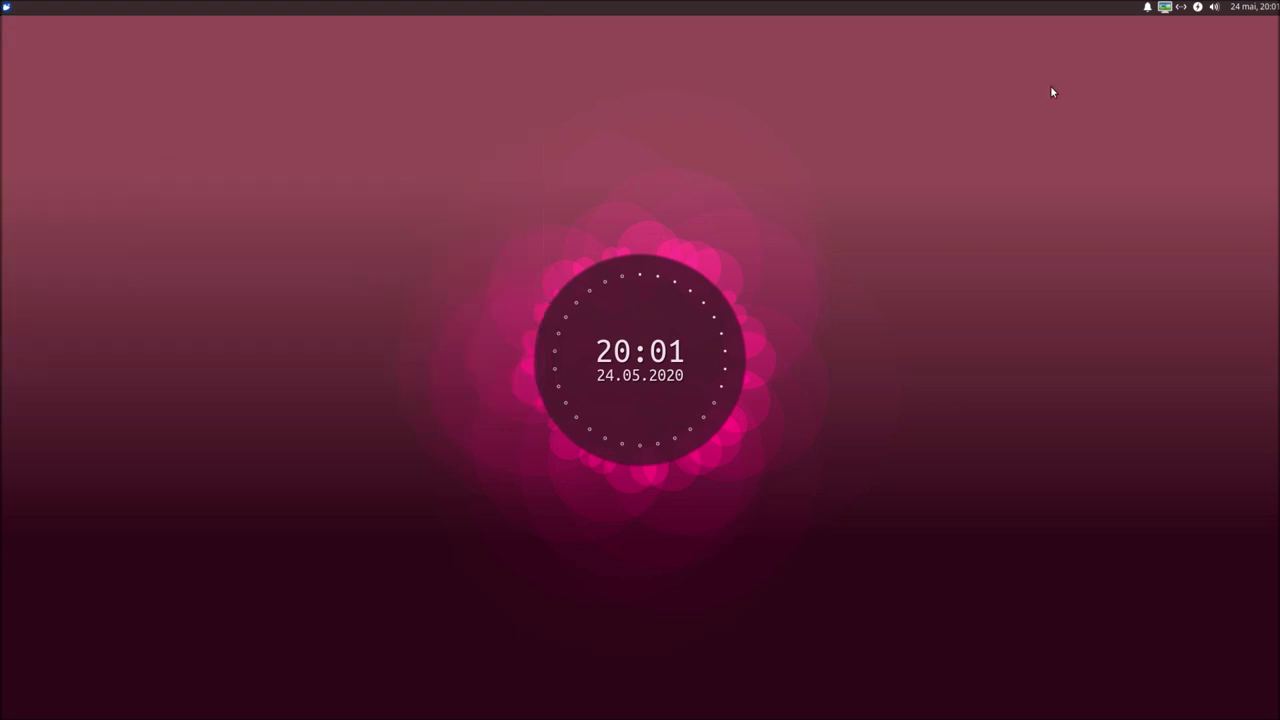
pyautogui.click(1164, 7)
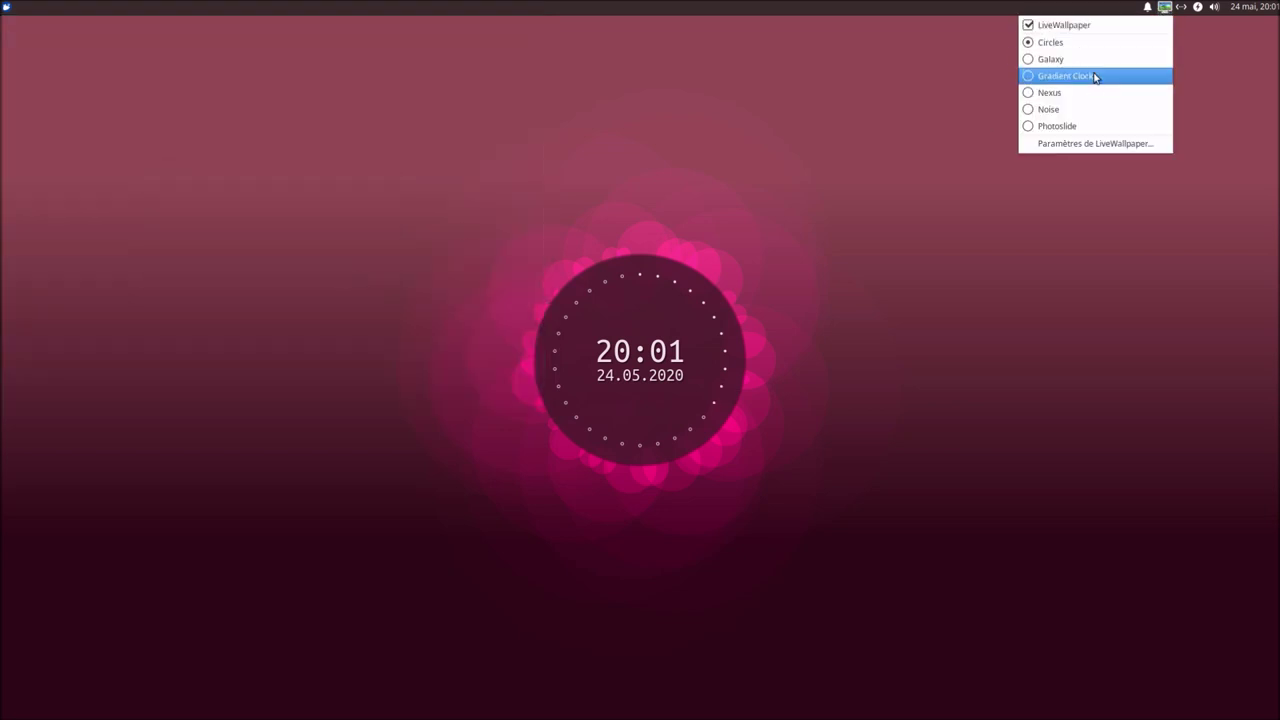
pyautogui.click(1077, 143)
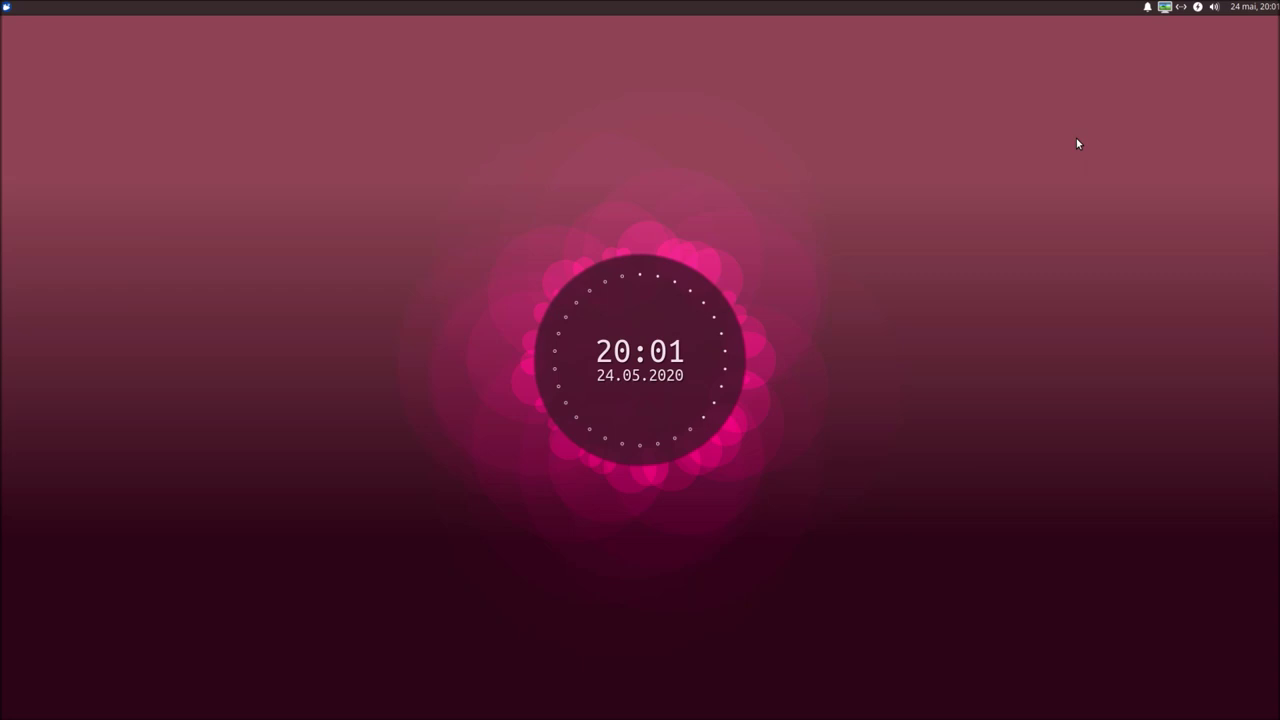
pyautogui.moveTo(392, 31)
pyautogui.mouseDown()
pyautogui.moveTo(558, 78)
pyautogui.moveTo(346, 34)
pyautogui.moveTo(392, 31)
pyautogui.mouseUp()
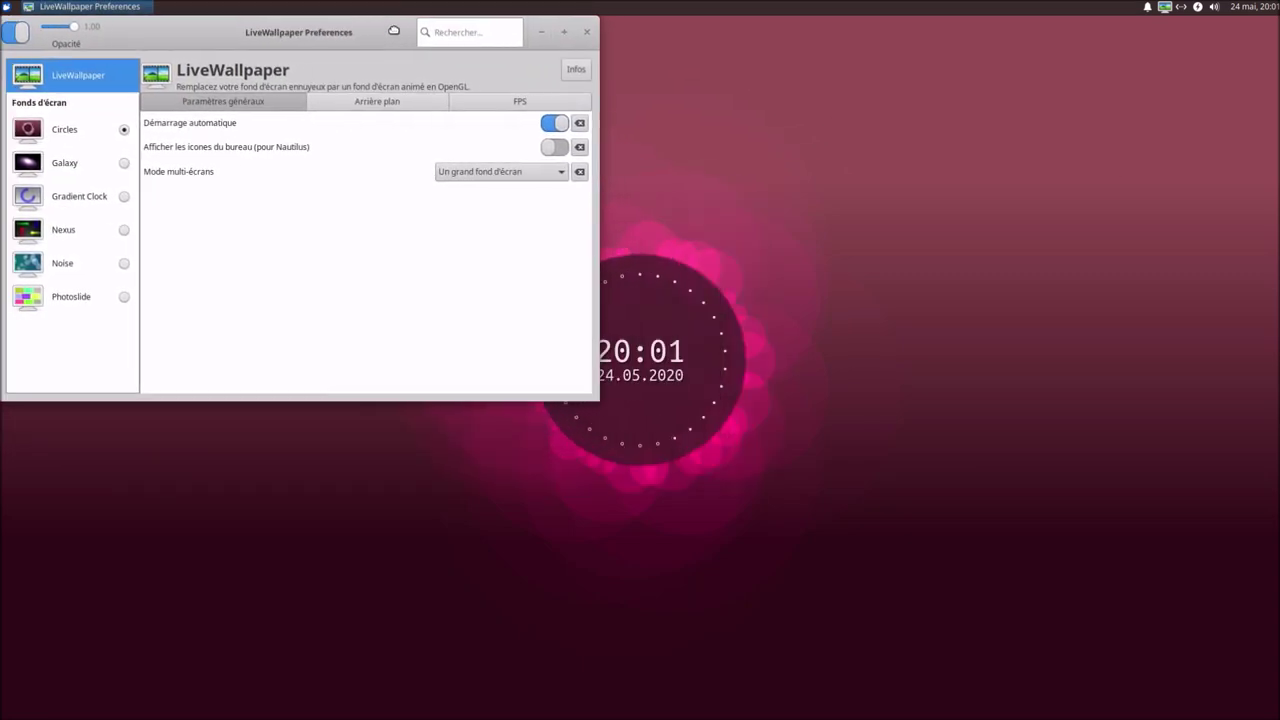
# Step: Switch LiveWallpaper off and back on, and do the same with the "Démarrage automatique" option
pyautogui.click(12, 33)
pyautogui.click(10, 33)
pyautogui.click(1163, 8)
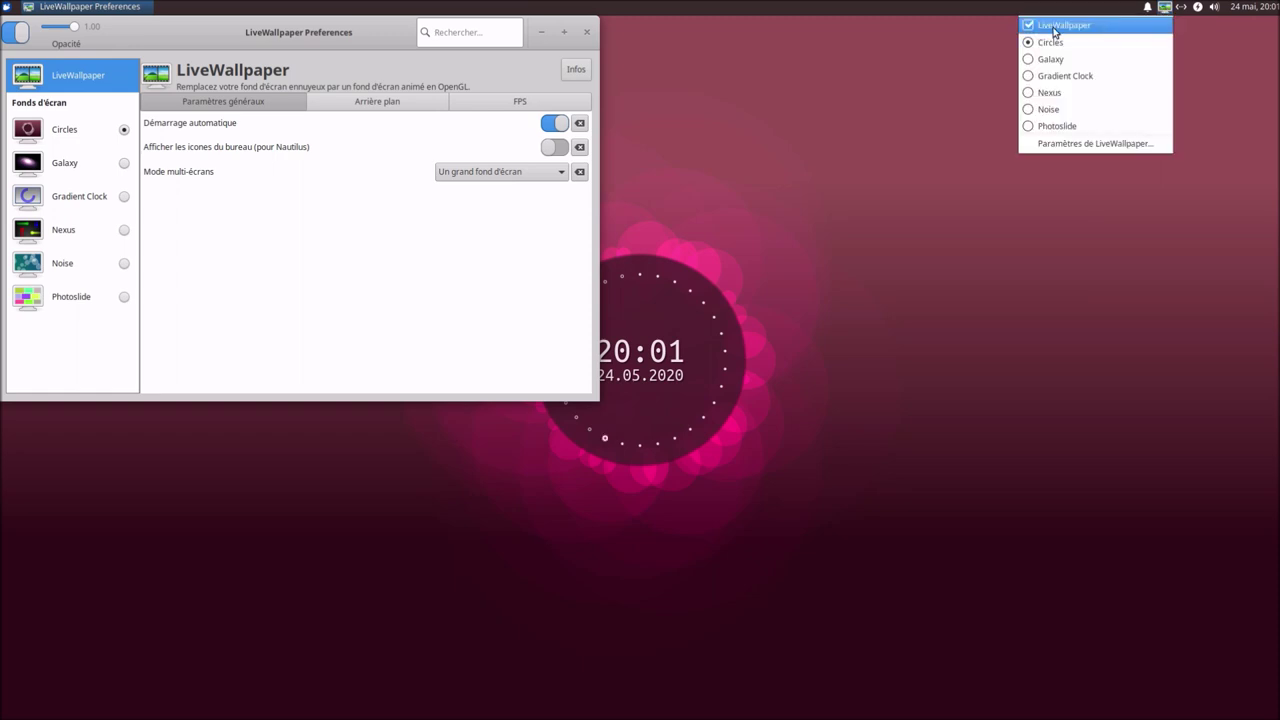
pyautogui.click(150, 30)
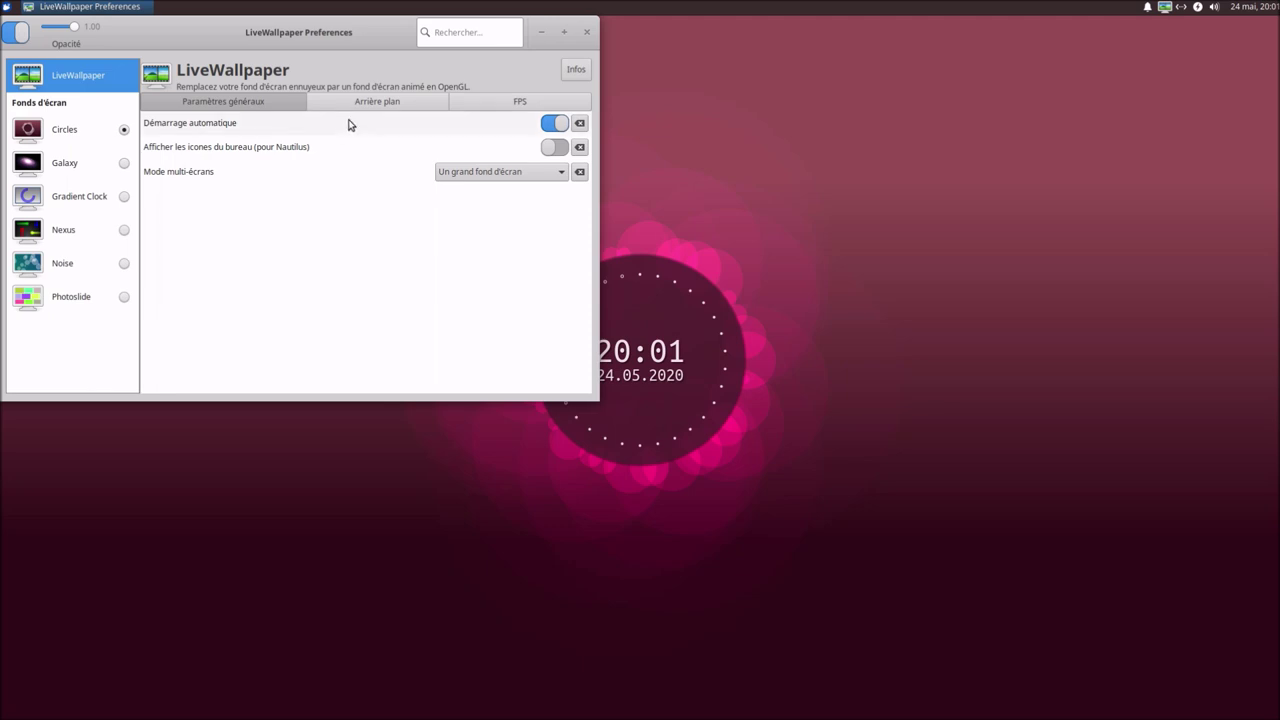
pyautogui.click(556, 124)
pyautogui.click(556, 124)
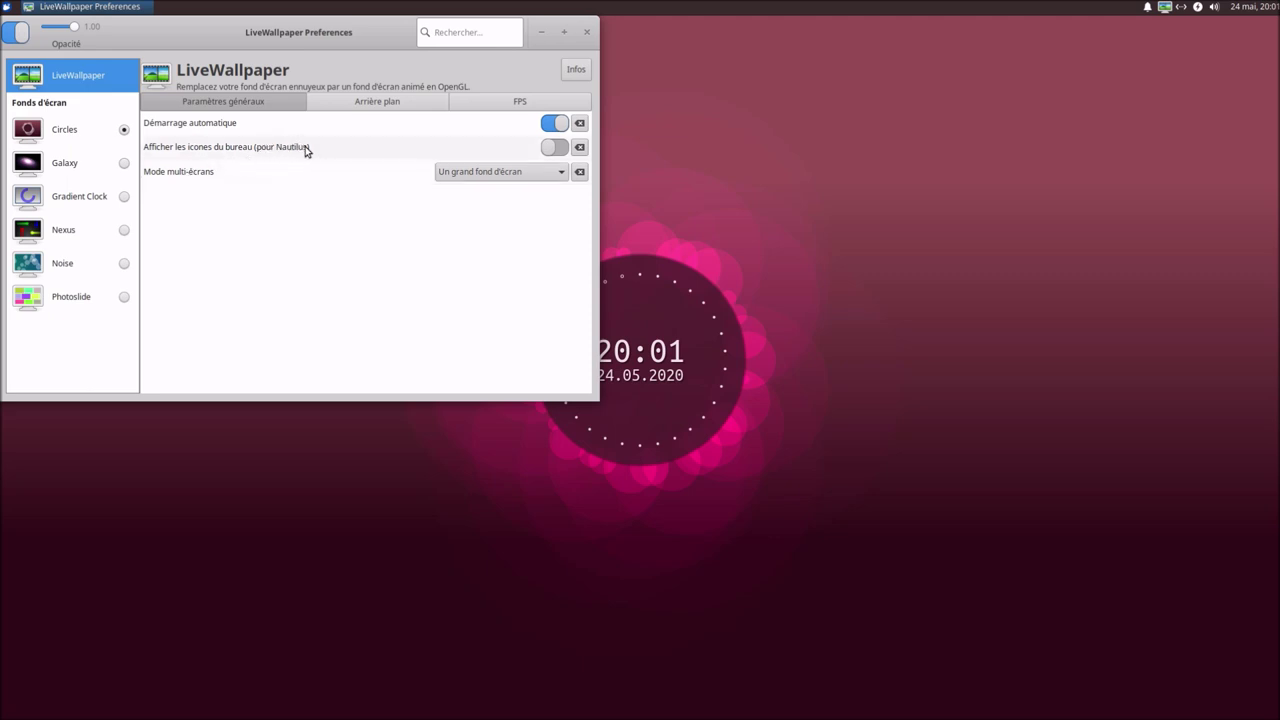
# Step: Try the "Afficher les icones du bureau (pour Nautilus)" option on and off while uncovering different desktop areas, leaving it off
pyautogui.moveTo(210, 36); pyautogui.dragTo(537, 186)
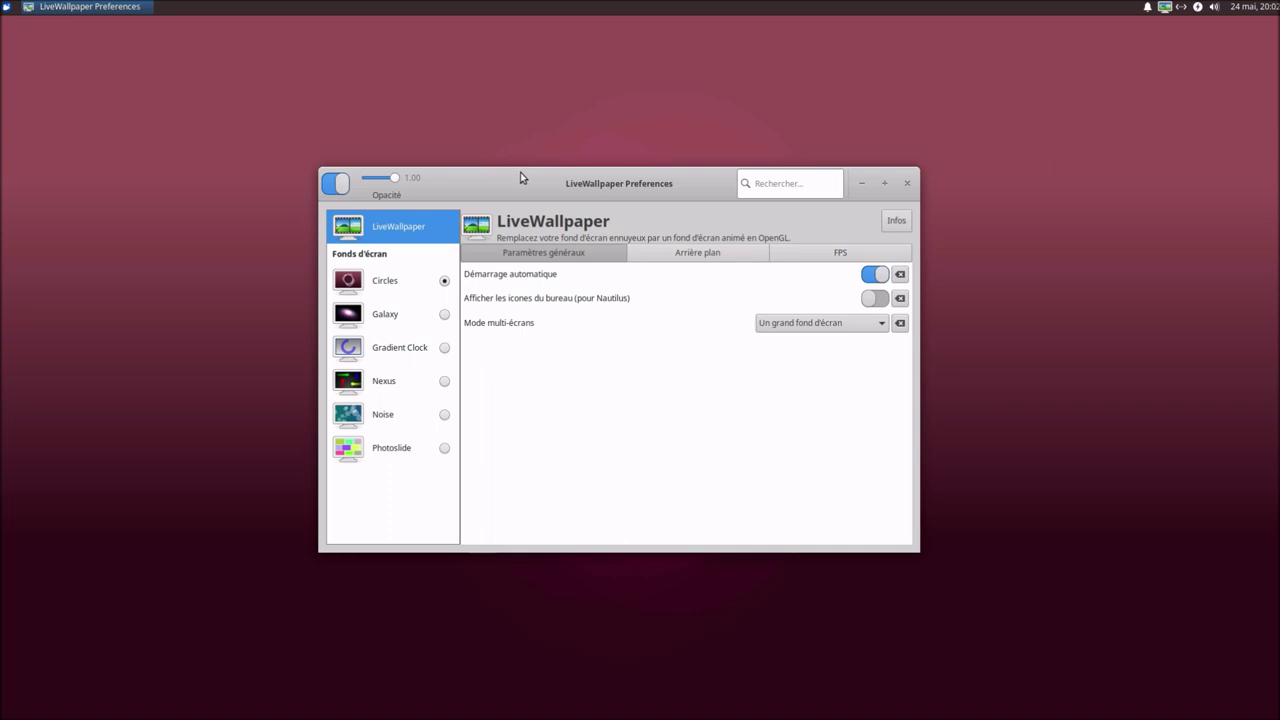
pyautogui.moveTo(529, 184); pyautogui.dragTo(462, 270)
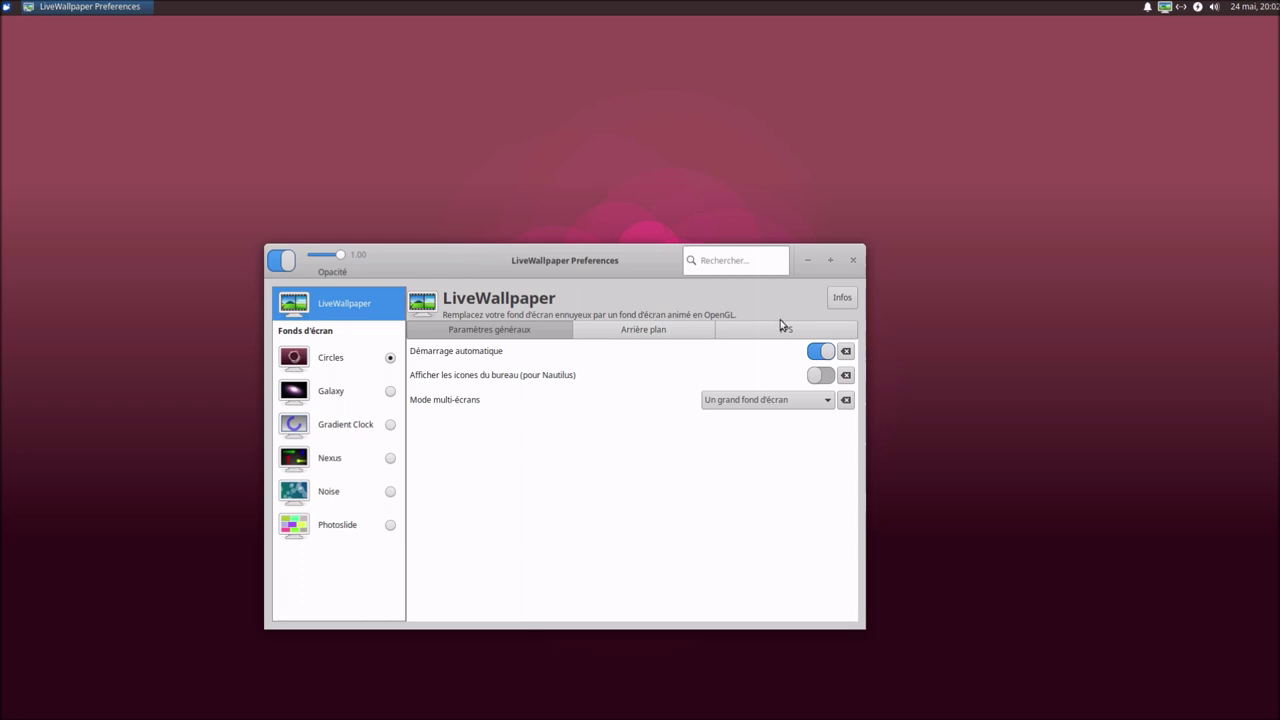
pyautogui.click(816, 378)
pyautogui.moveTo(677, 260); pyautogui.dragTo(963, 267)
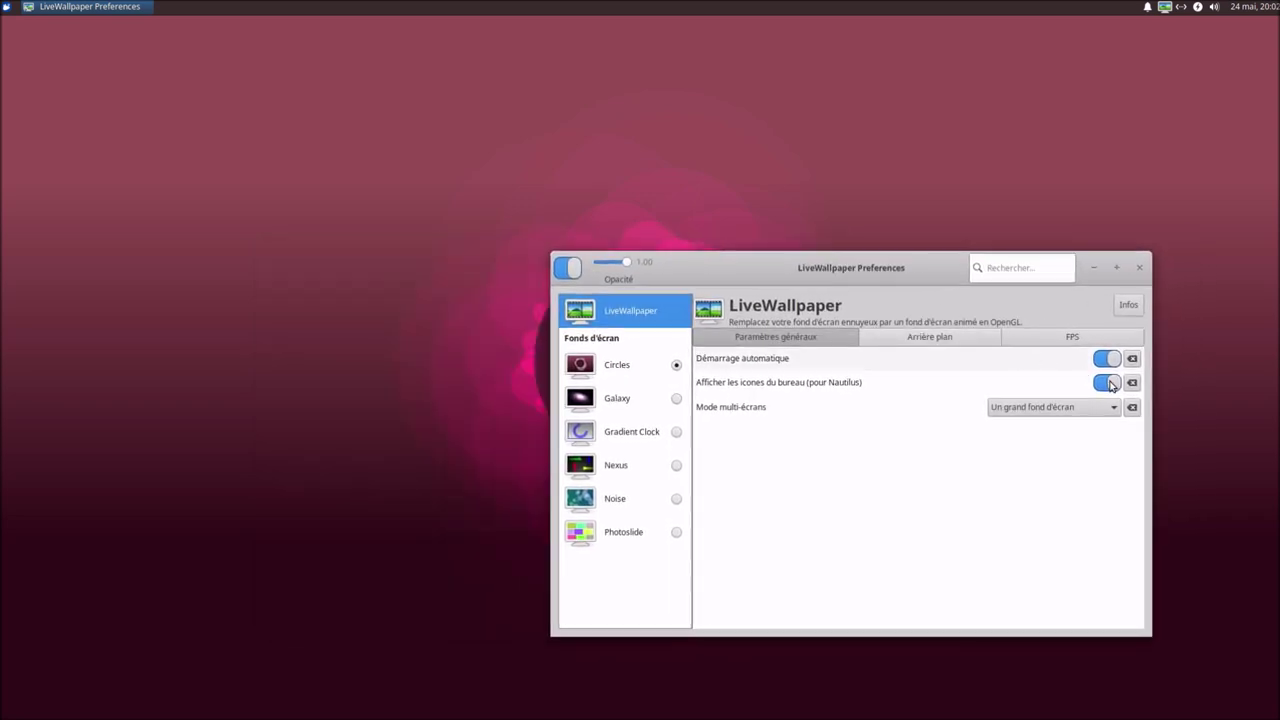
pyautogui.click(1110, 384)
pyautogui.click(1107, 383)
pyautogui.click(1107, 383)
pyautogui.click(1107, 383)
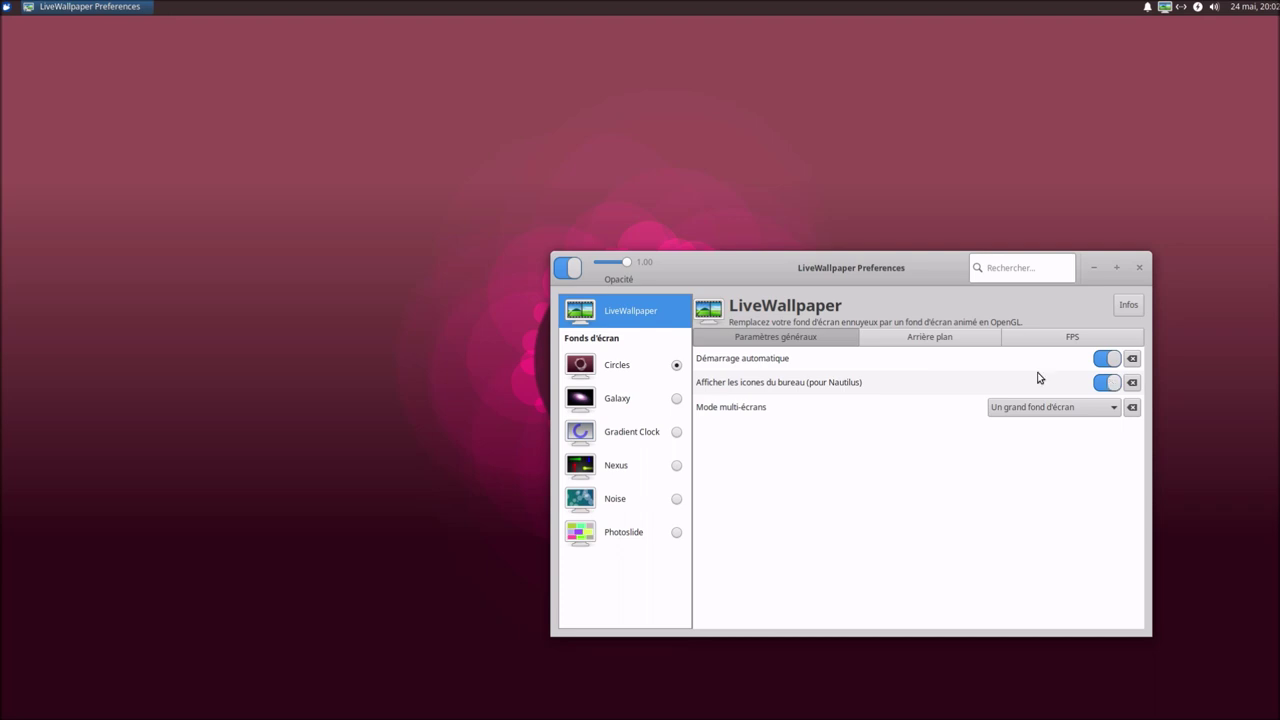
pyautogui.click(1105, 383)
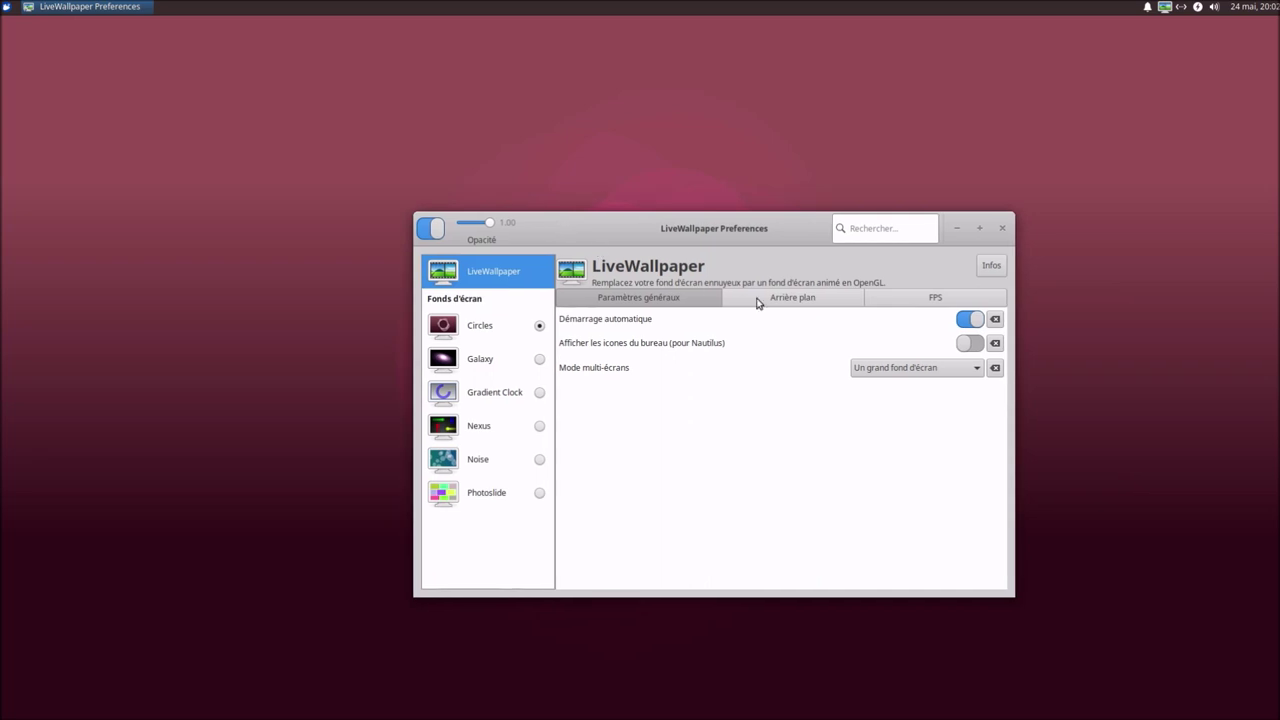
# Step: Try the Image personnalisée, Couleur unique, Dégradé horizontal and Dégradé vertical background types one after another
pyautogui.click(784, 302)
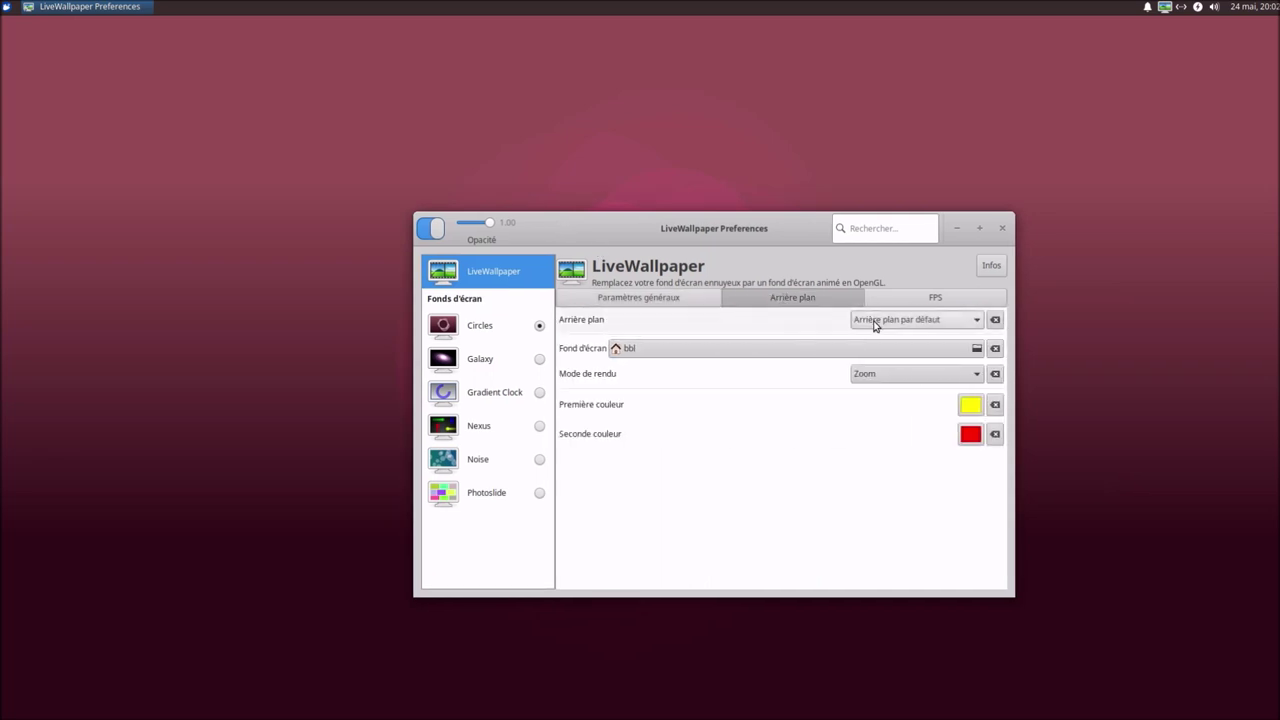
pyautogui.moveTo(624, 221); pyautogui.dragTo(286, 70)
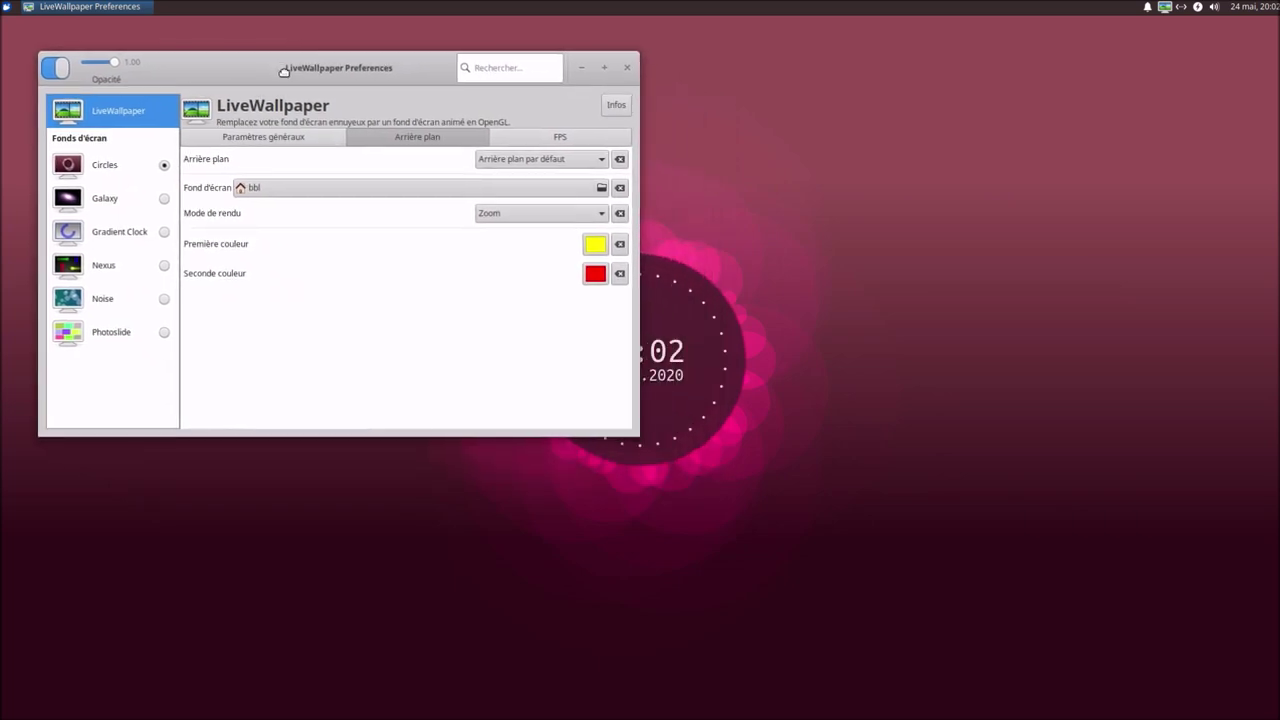
pyautogui.click(525, 158)
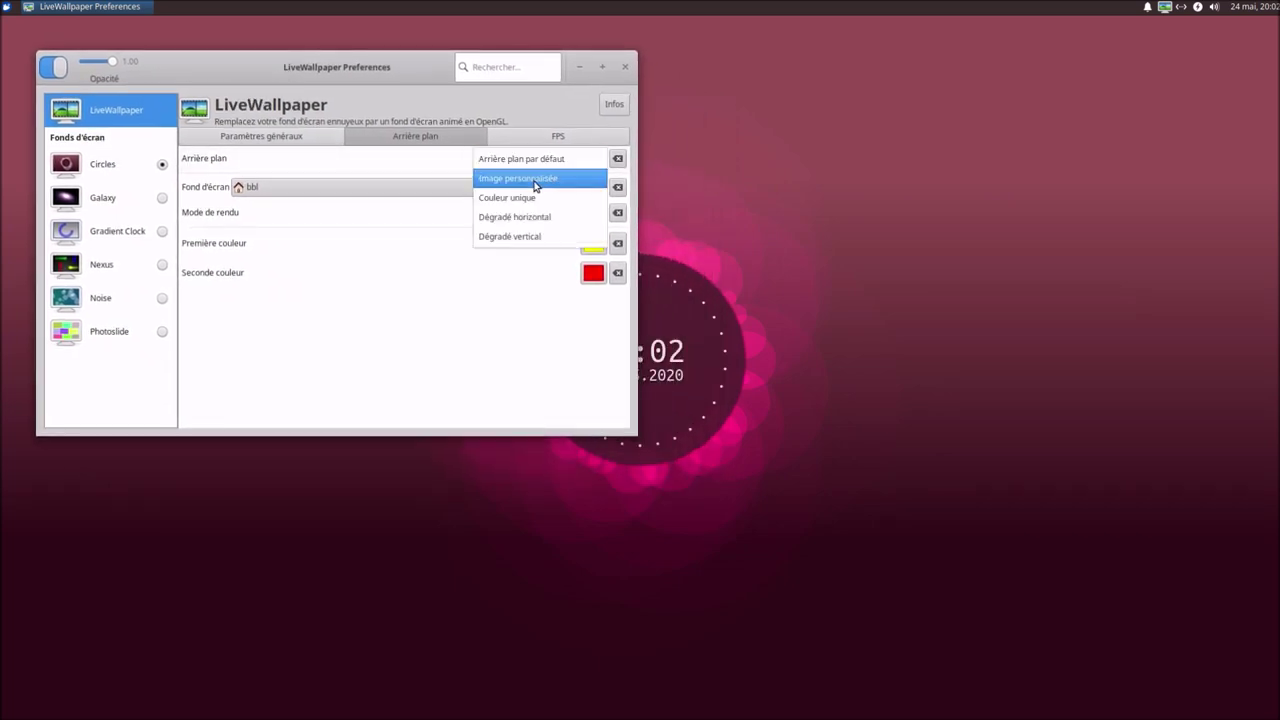
pyautogui.click(534, 181)
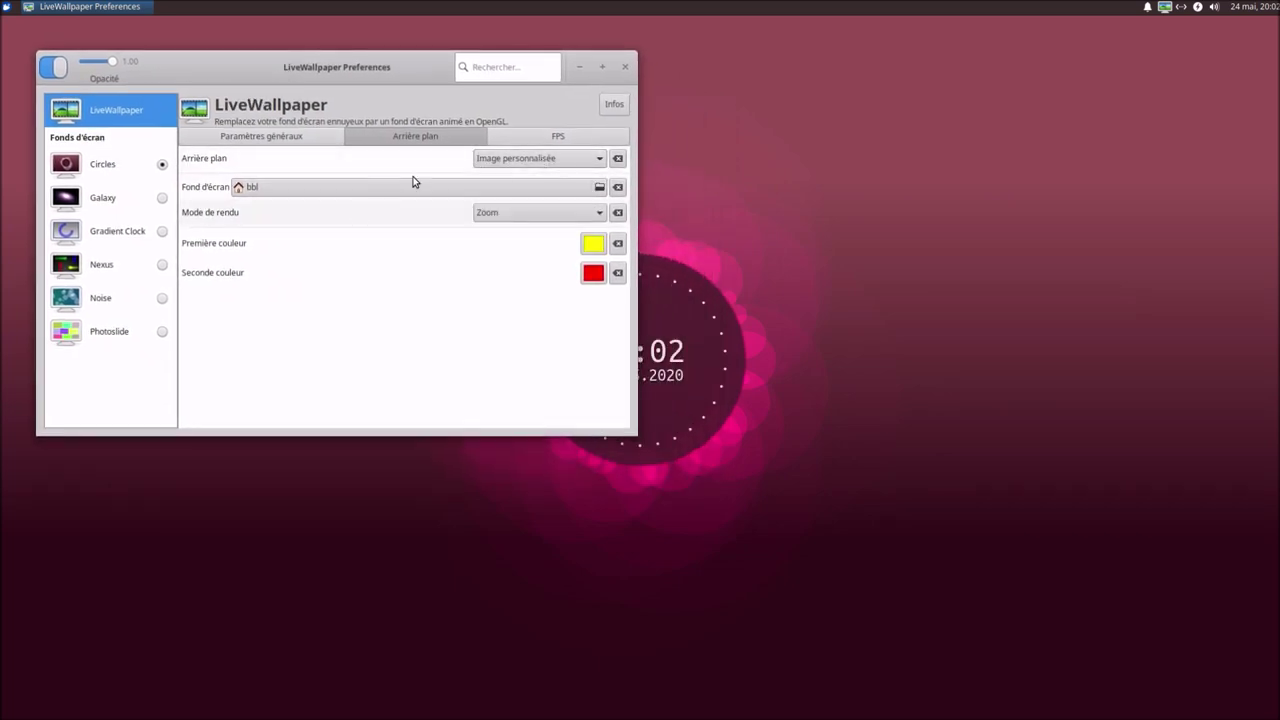
pyautogui.click(505, 160)
pyautogui.click(505, 180)
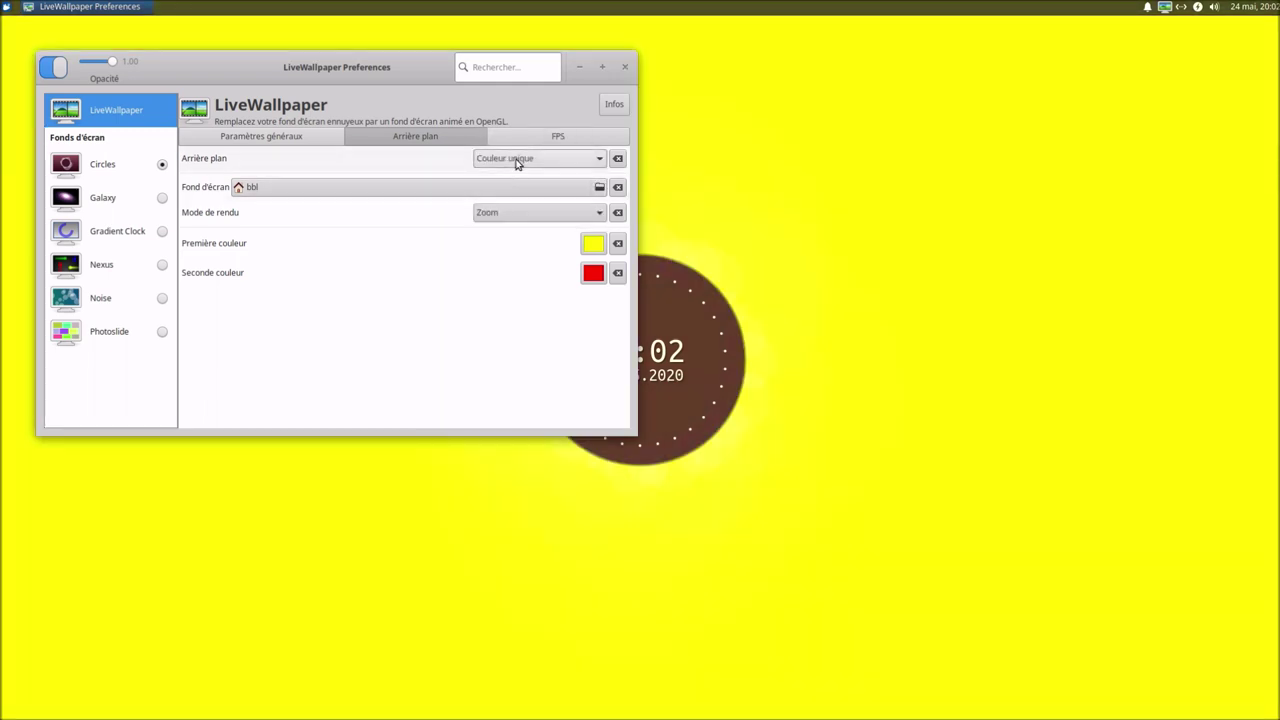
pyautogui.click(518, 162)
pyautogui.click(520, 179)
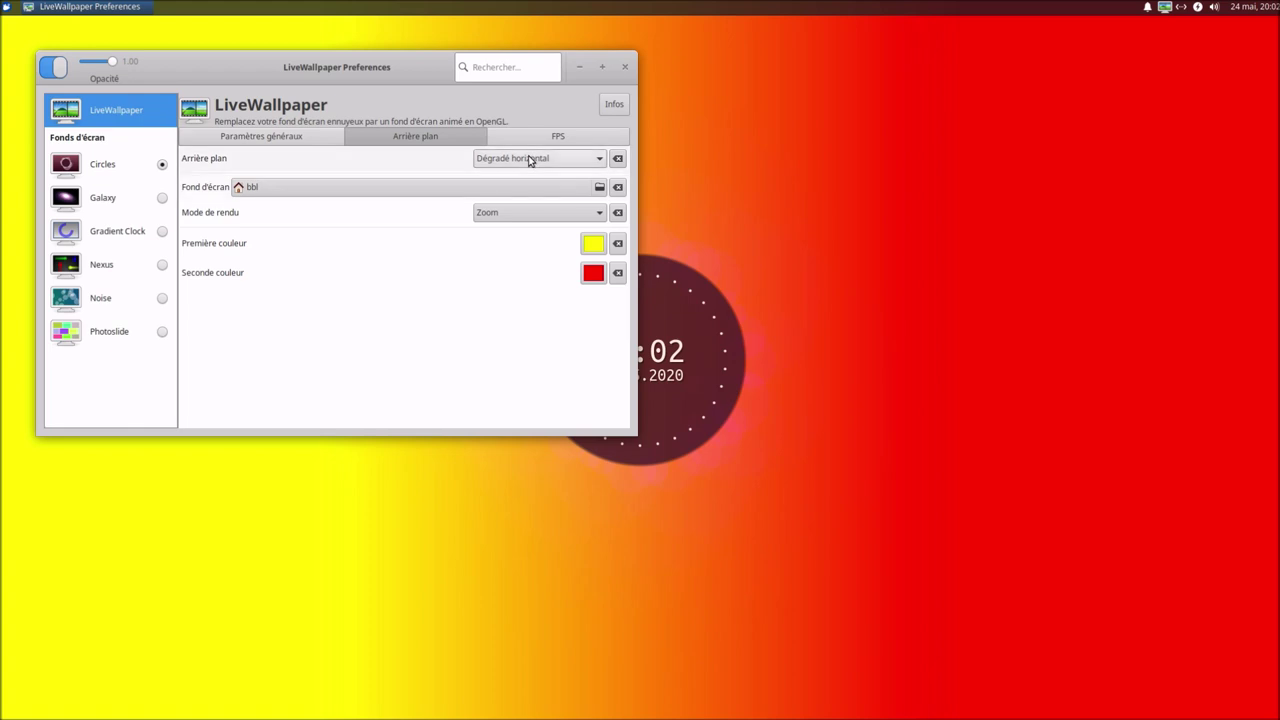
pyautogui.click(530, 161)
pyautogui.click(533, 177)
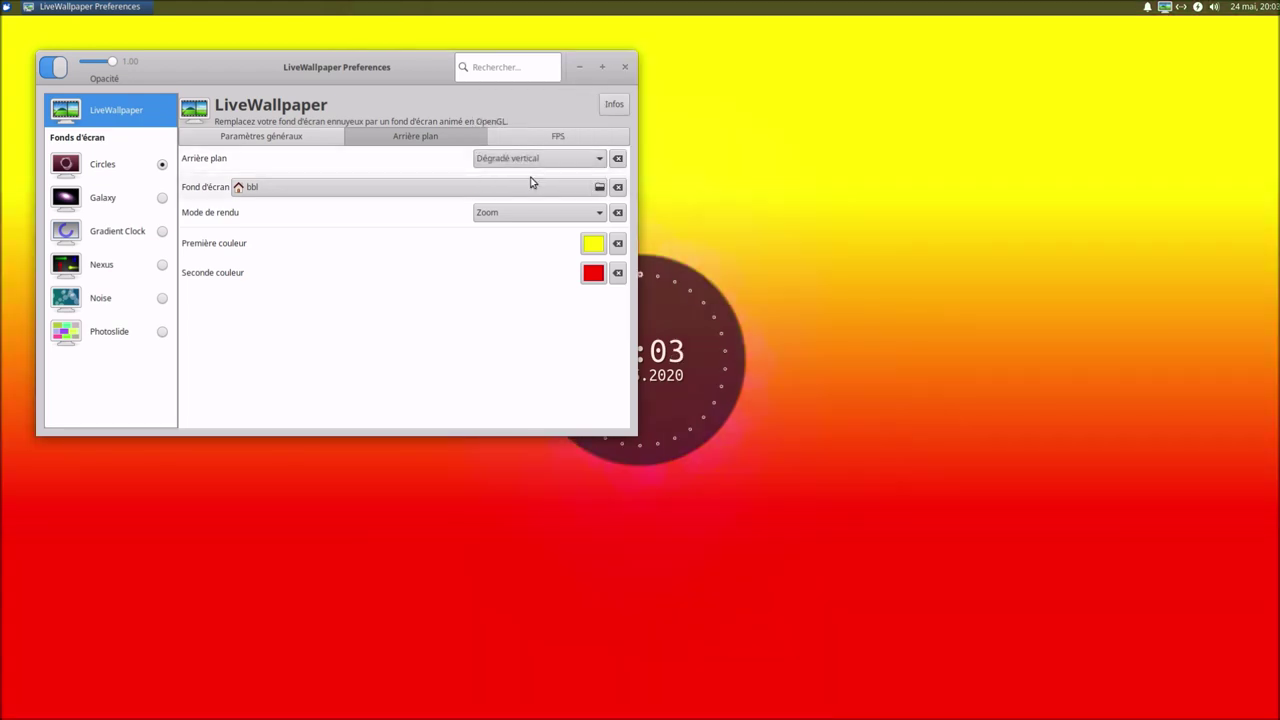
# Step: Set the background gradient's first colour to medium blue and its second colour to medium purple
pyautogui.click(593, 243)
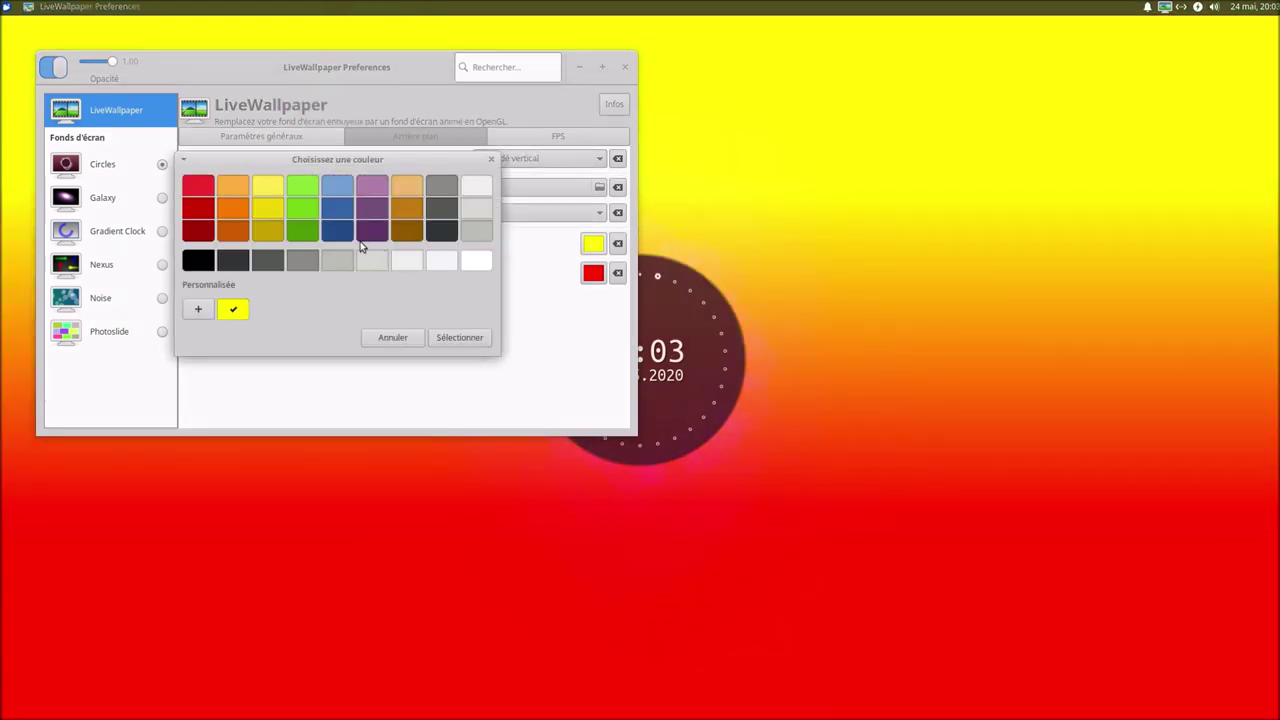
pyautogui.click(337, 210)
pyautogui.click(458, 339)
pyautogui.click(593, 274)
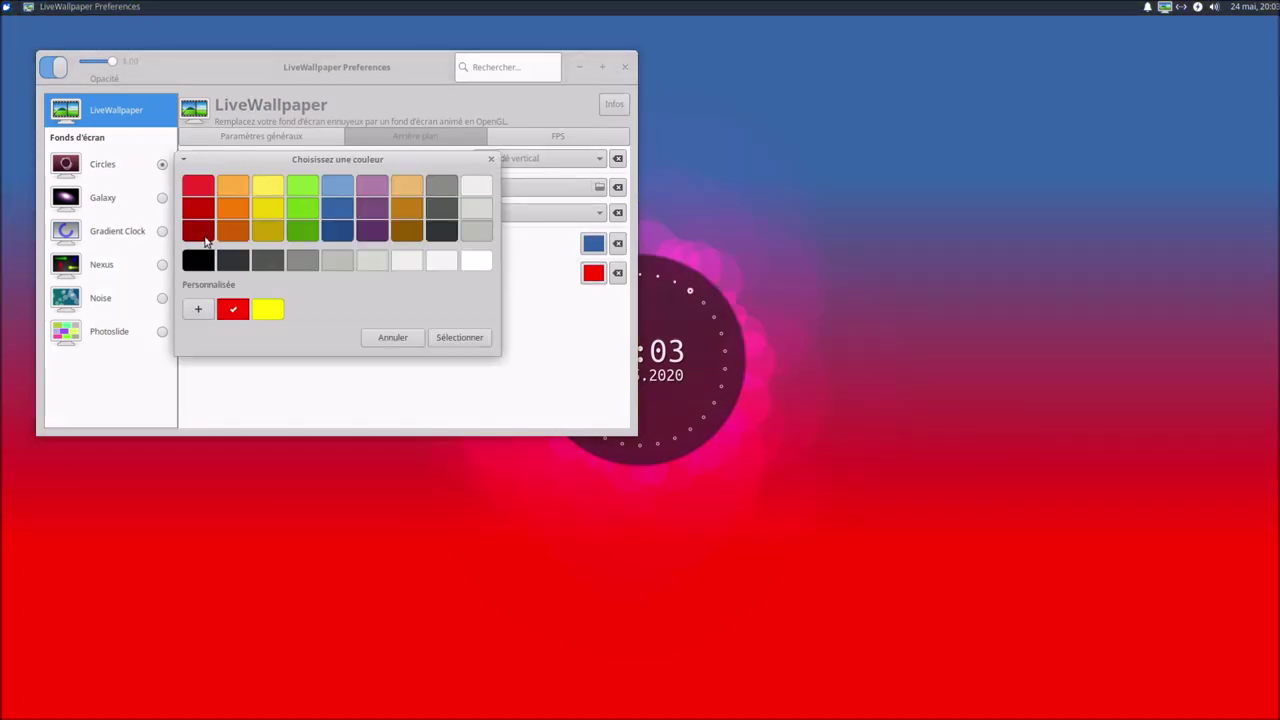
pyautogui.click(378, 216)
pyautogui.click(458, 338)
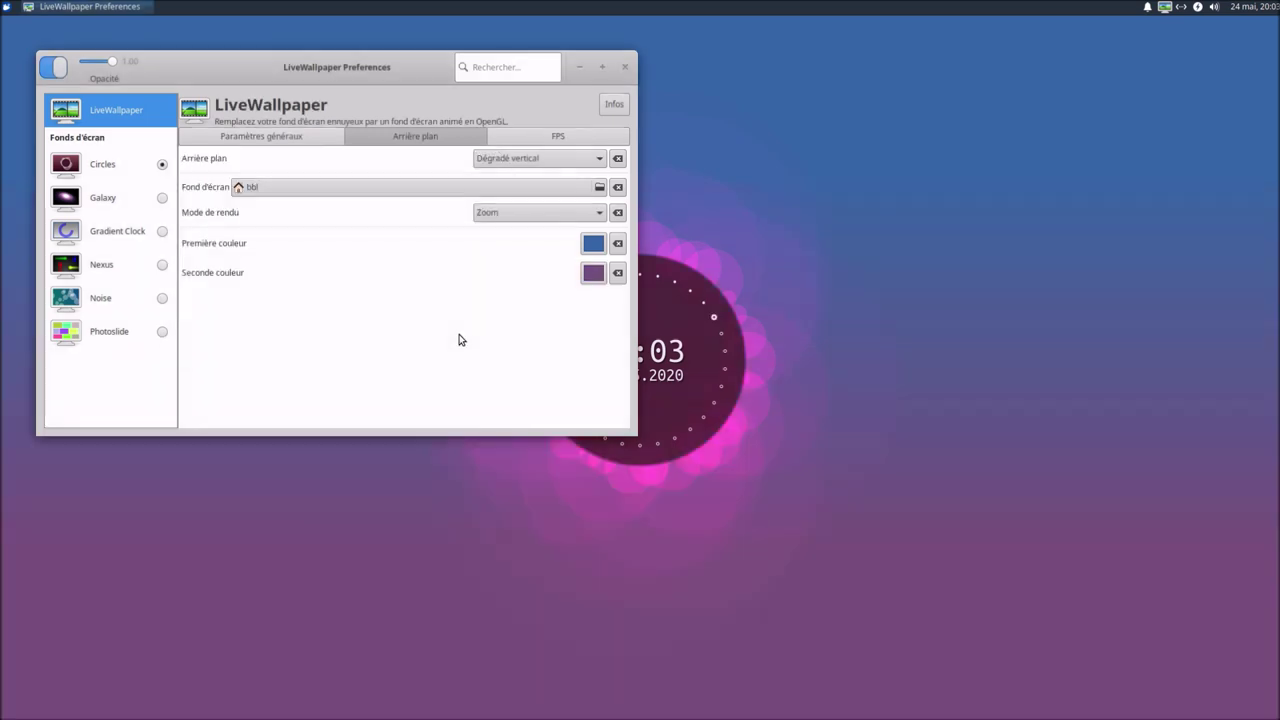
# Step: Reset both gradient colours and the background type to their defaults
pyautogui.click(618, 272)
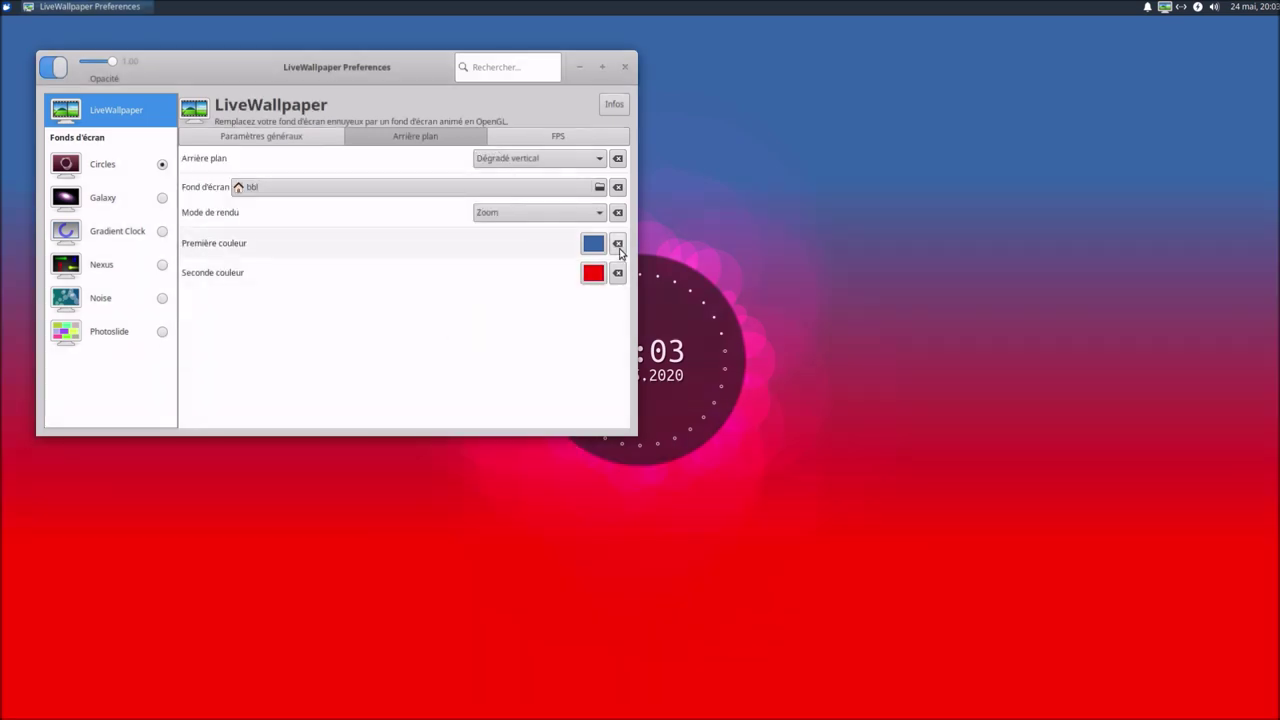
pyautogui.click(618, 243)
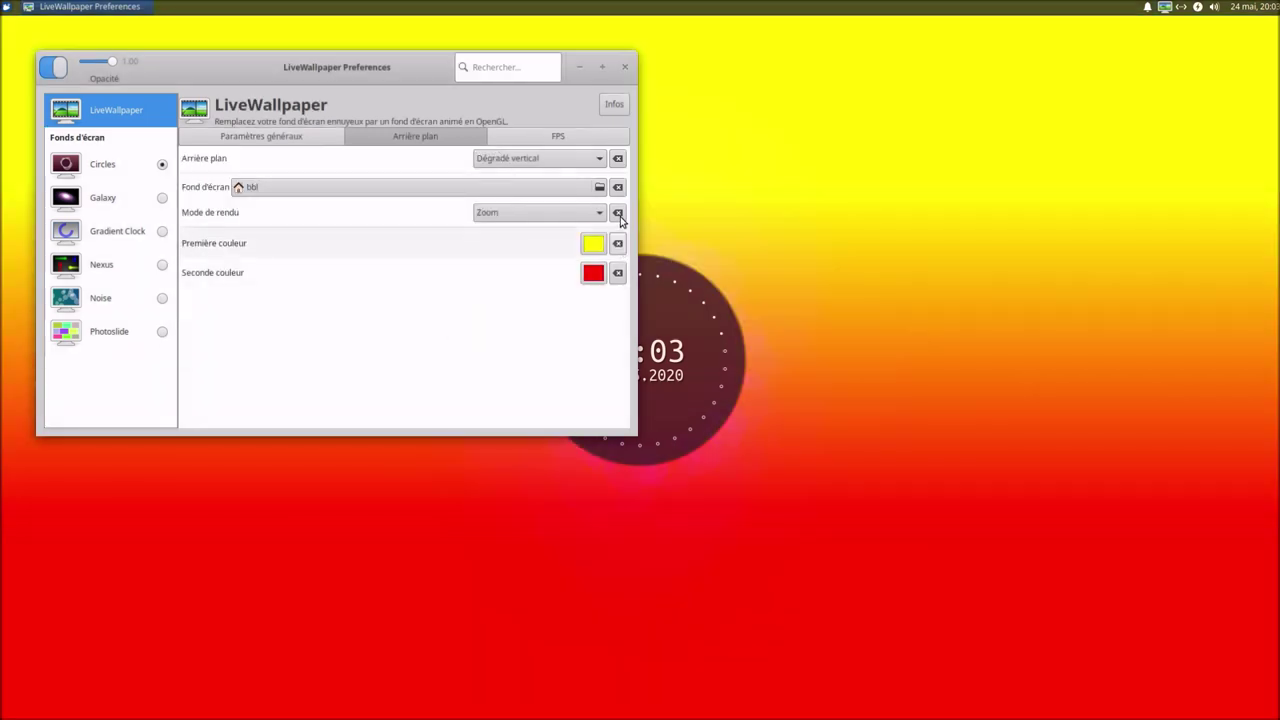
pyautogui.click(617, 159)
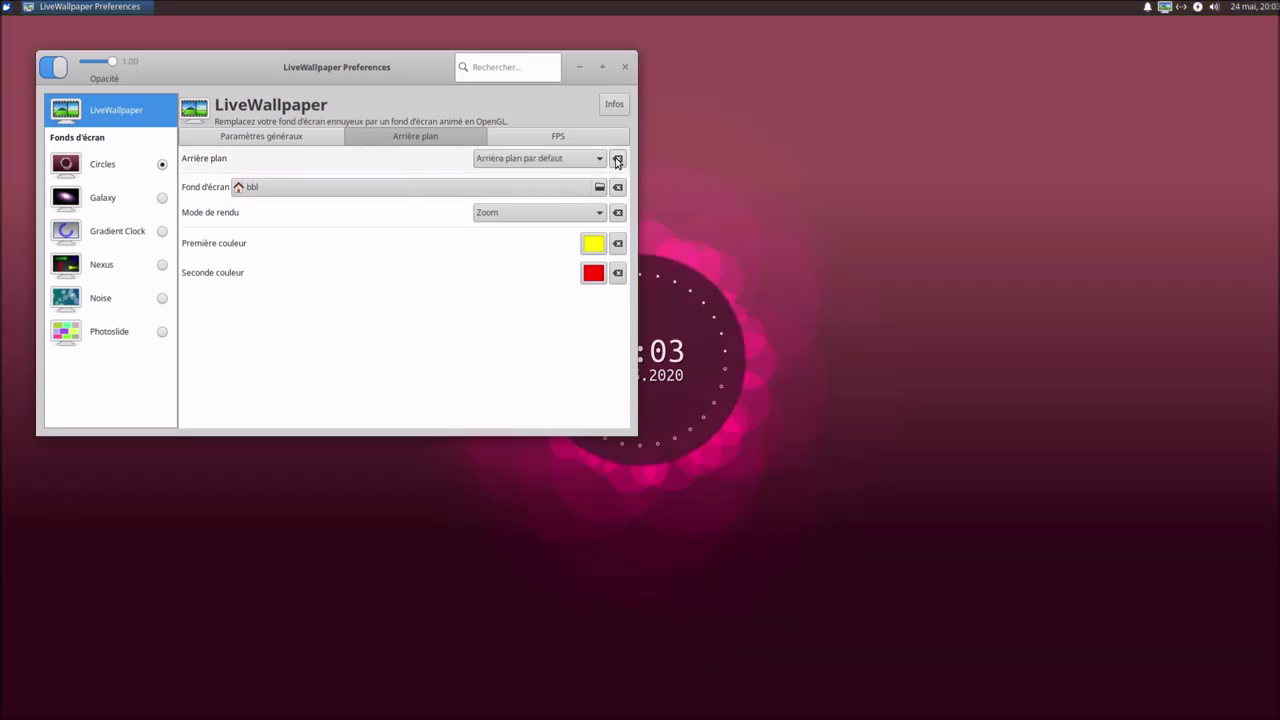
# Step: Turn on the FPS counter display and set its font to Sans Bold Italic
pyautogui.click(550, 136)
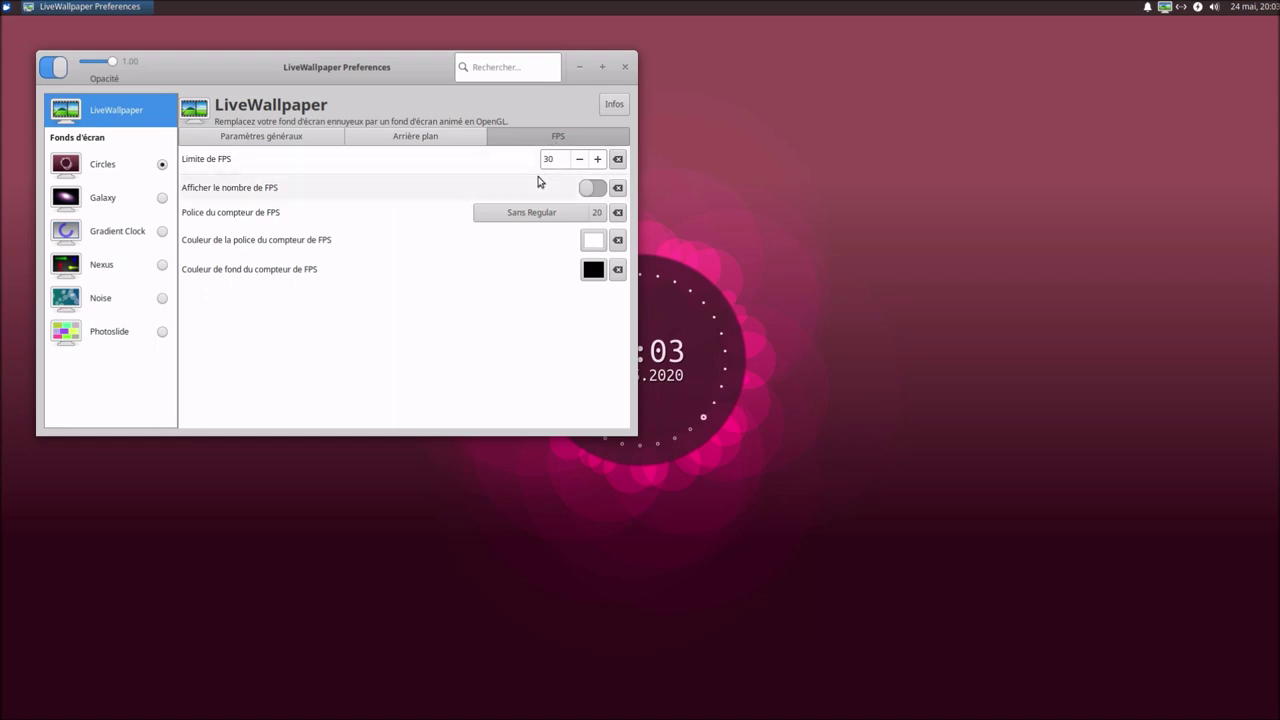
pyautogui.click(591, 188)
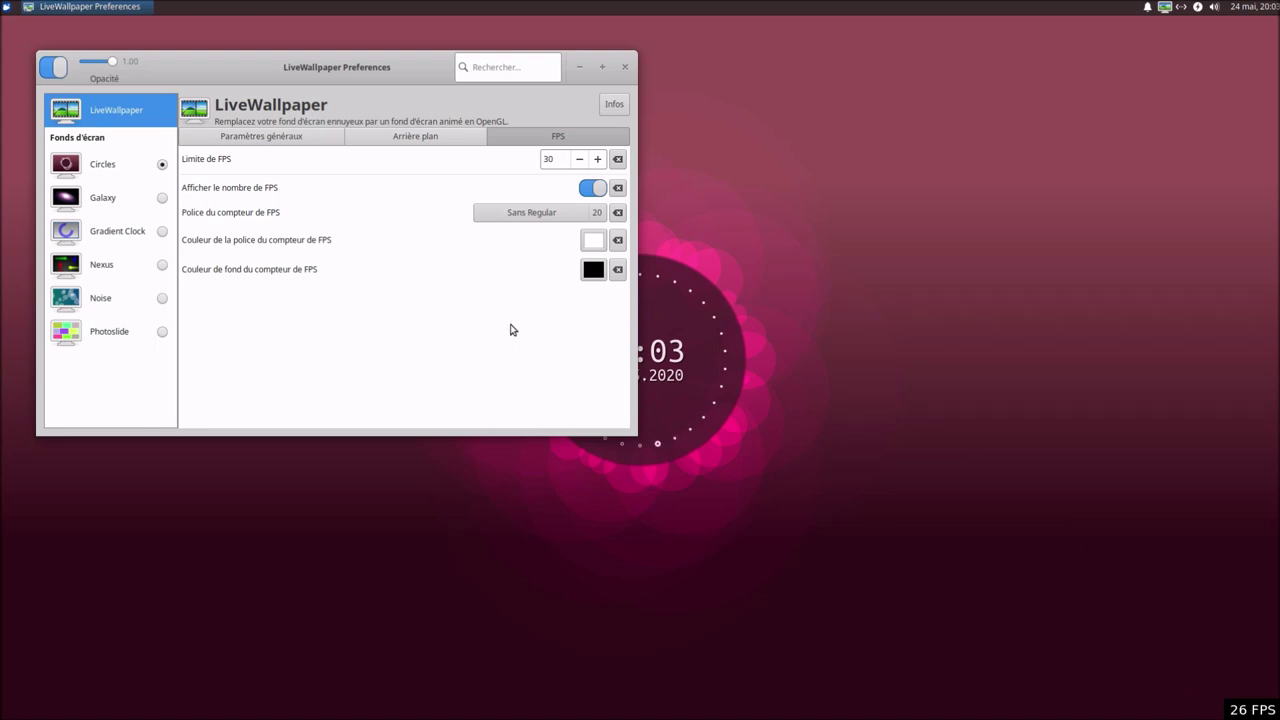
pyautogui.click(514, 212)
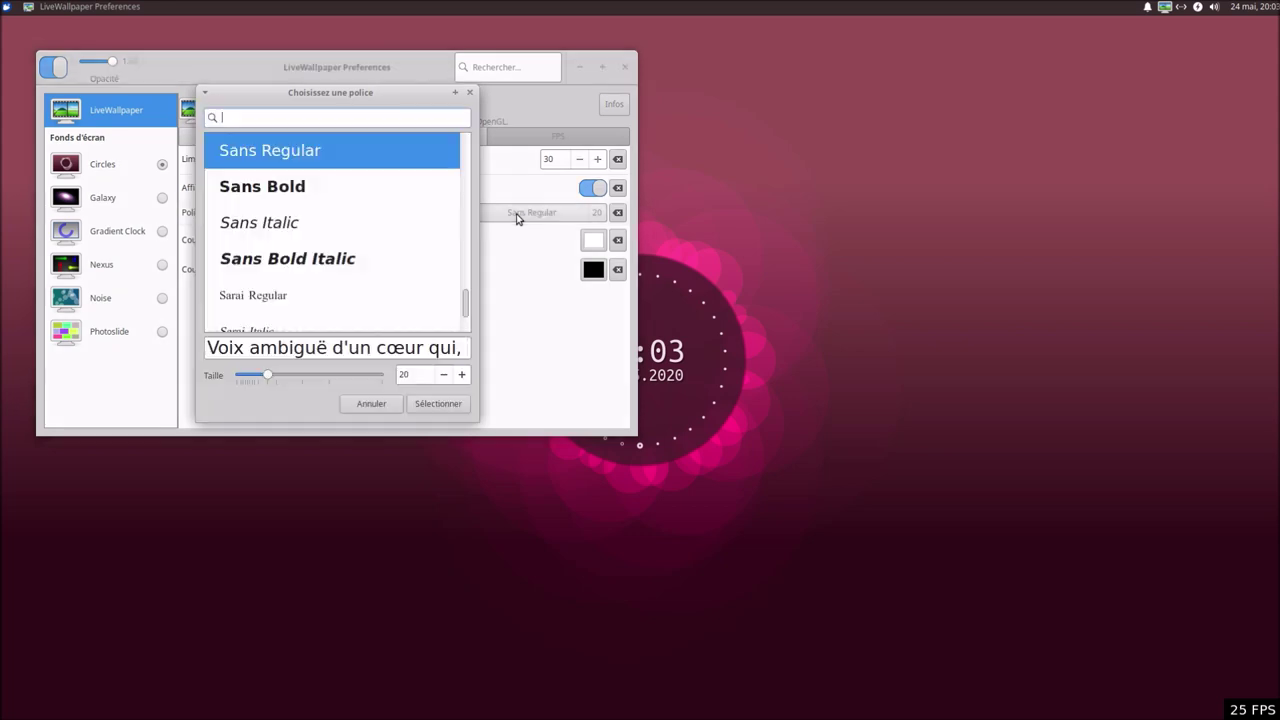
pyautogui.click(280, 262)
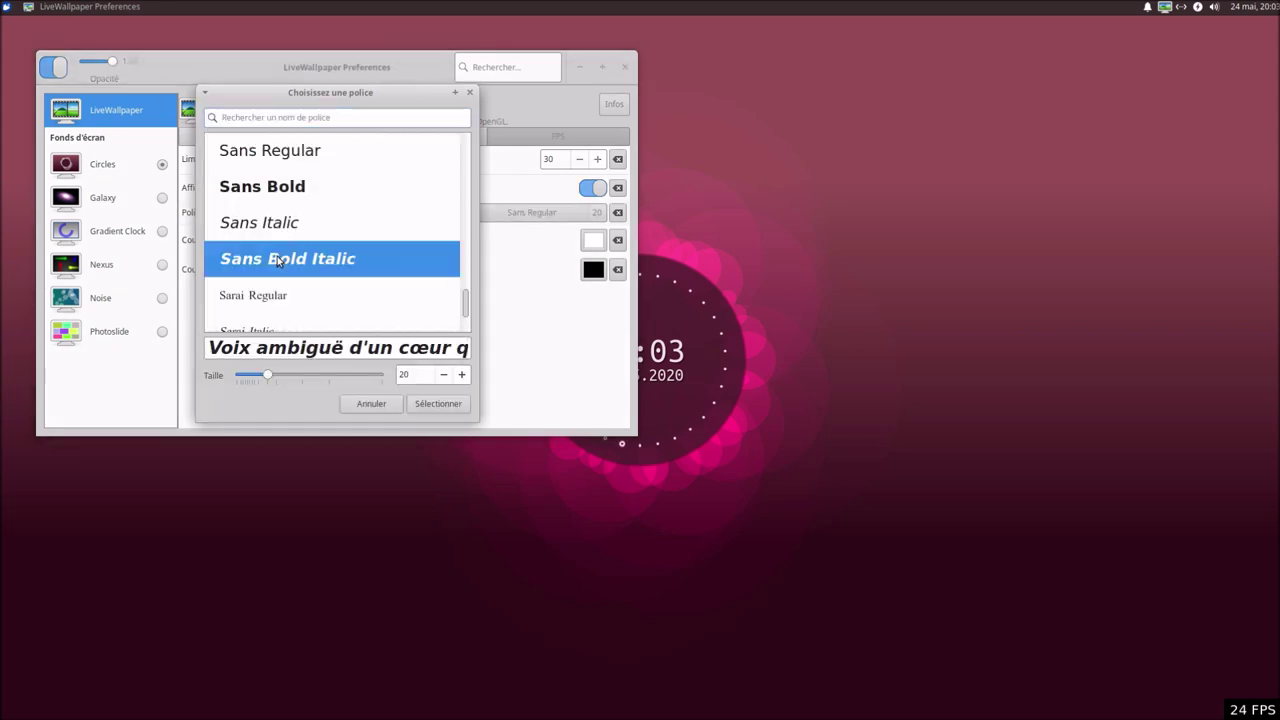
pyautogui.click(432, 404)
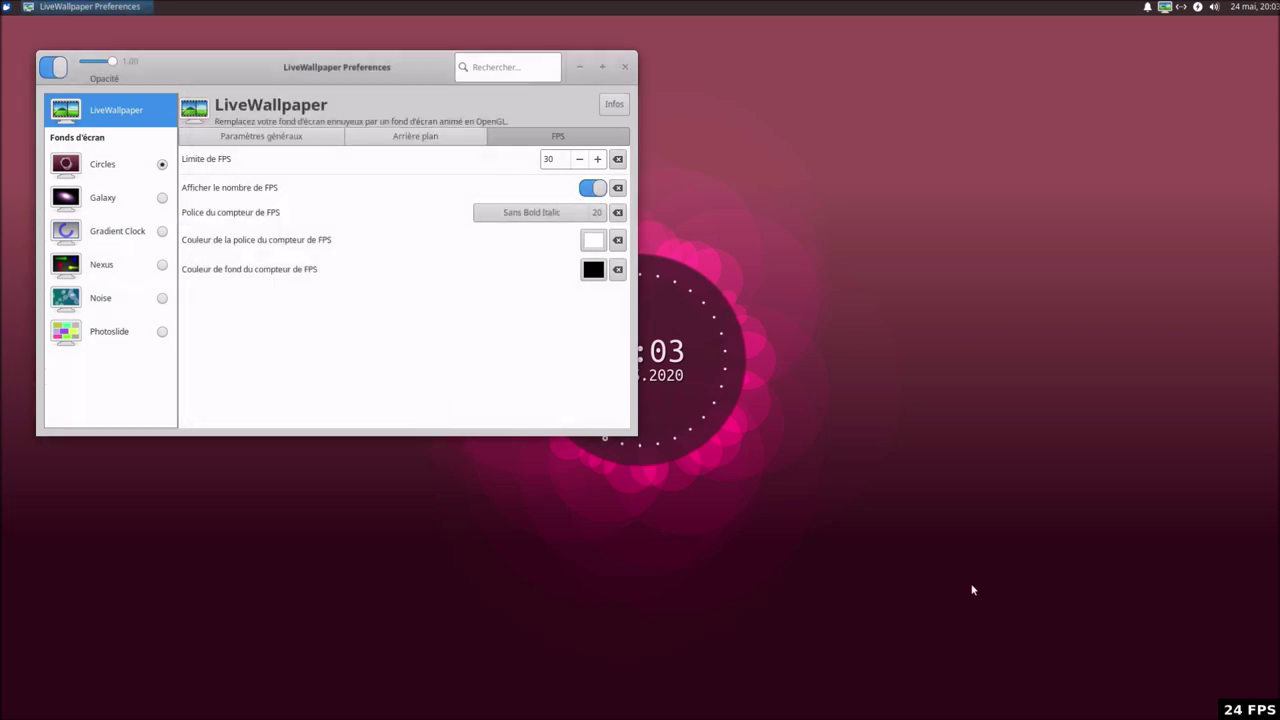
# Step: Increase the FPS counter's font size to 28
pyautogui.click(597, 213)
pyautogui.click(463, 377)
pyautogui.click(463, 377)
pyautogui.click(463, 378)
pyautogui.click(463, 378)
pyautogui.click(463, 379)
pyautogui.click(463, 379)
pyautogui.click(463, 380)
pyautogui.click(463, 380)
pyautogui.click(439, 412)
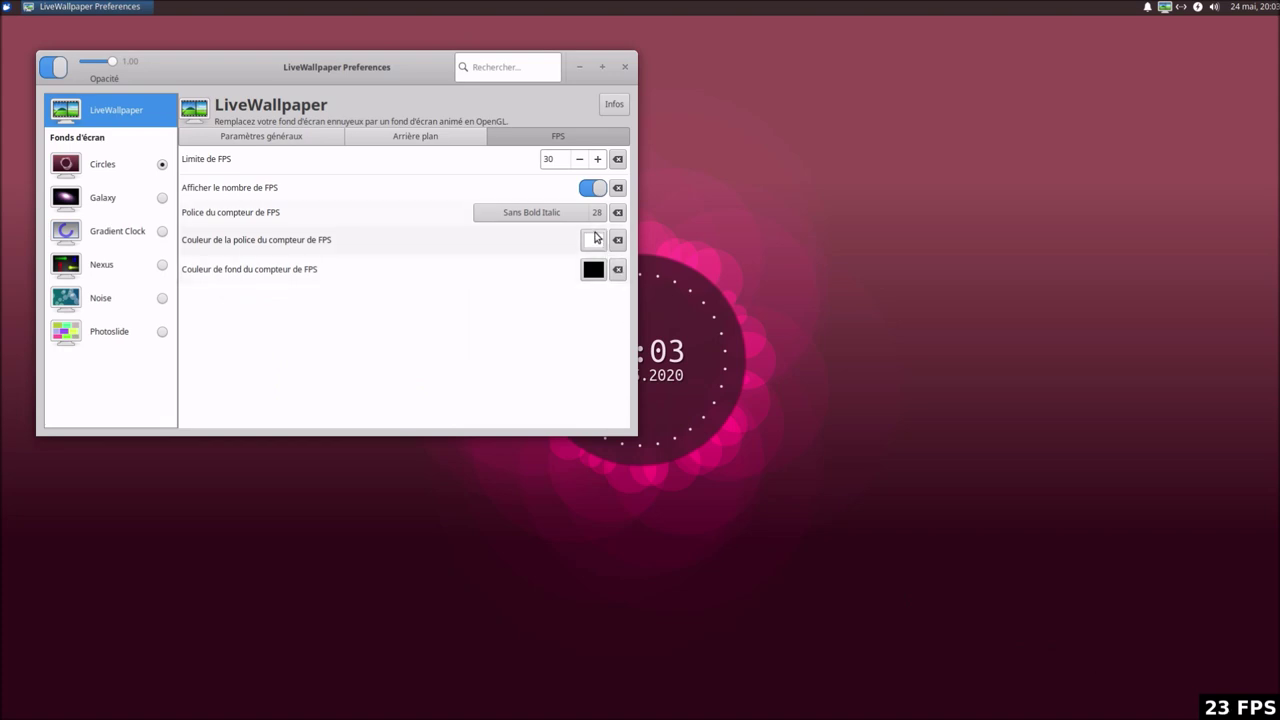
# Step: Set the FPS counter's font colour to dark green
pyautogui.click(595, 243)
pyautogui.click(300, 234)
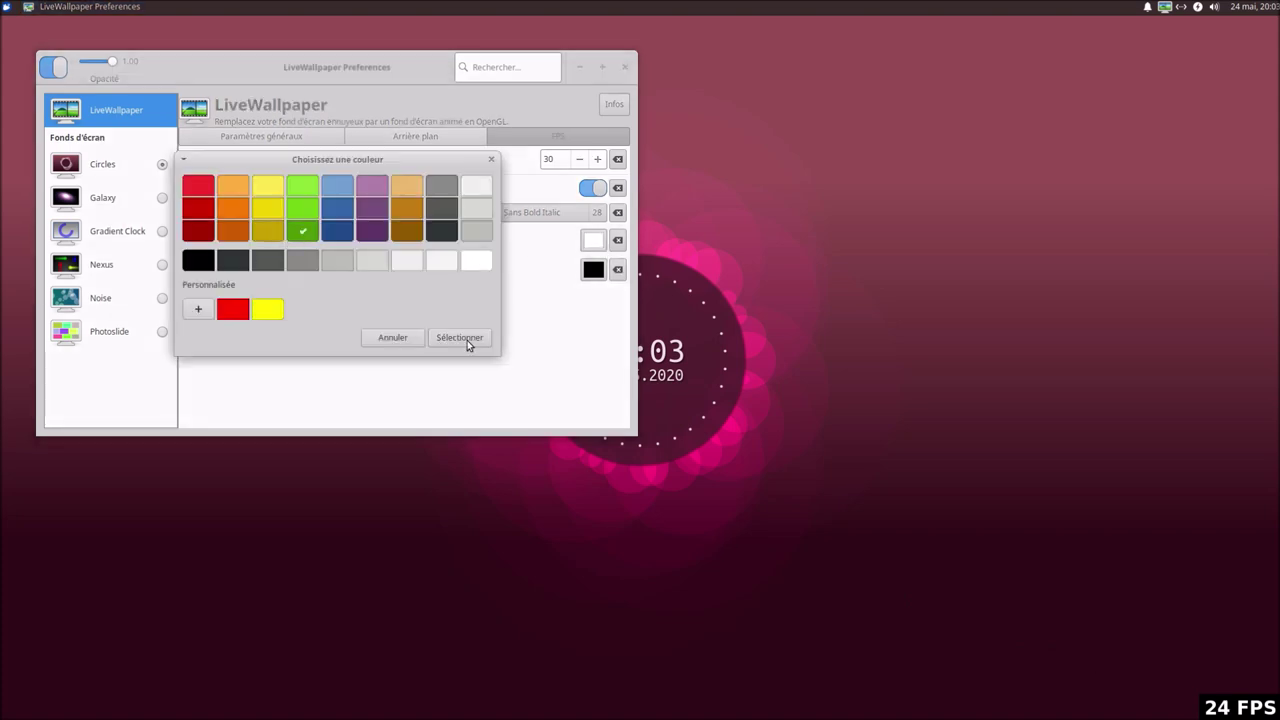
pyautogui.click(478, 342)
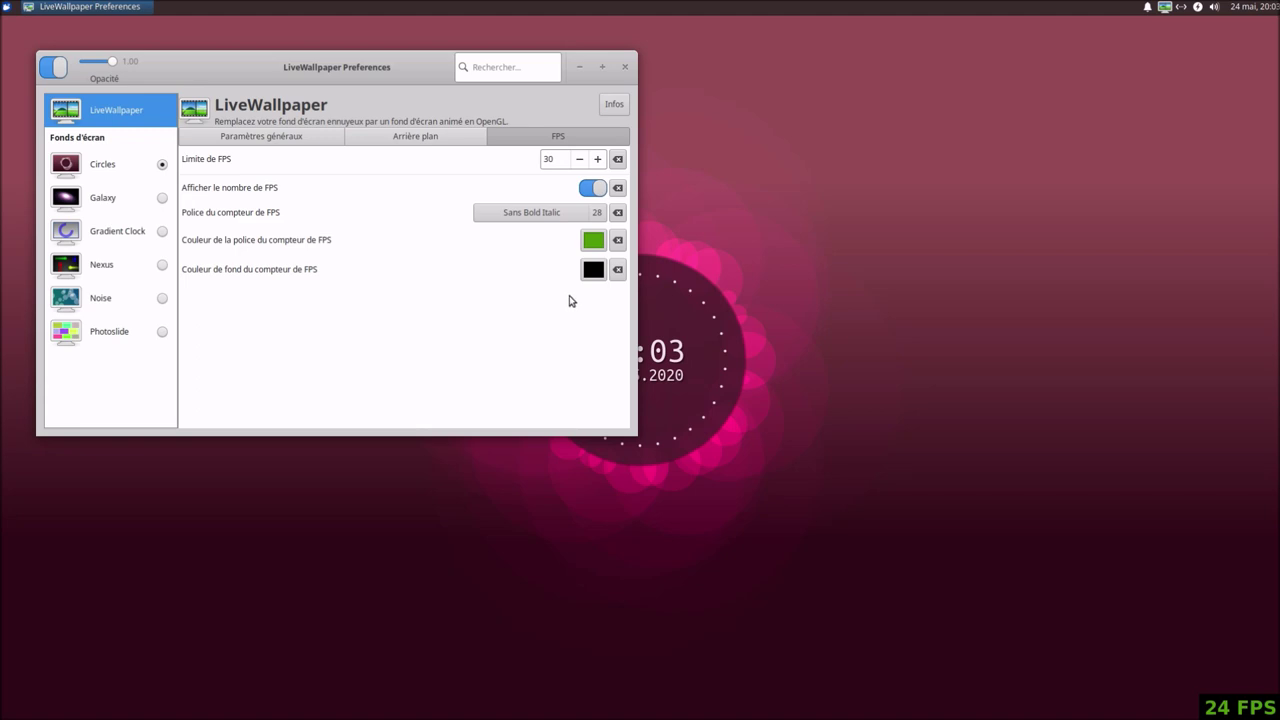
# Step: Try an orange background for the FPS counter, and reset its display, font and both colours to their defaults
pyautogui.click(592, 272)
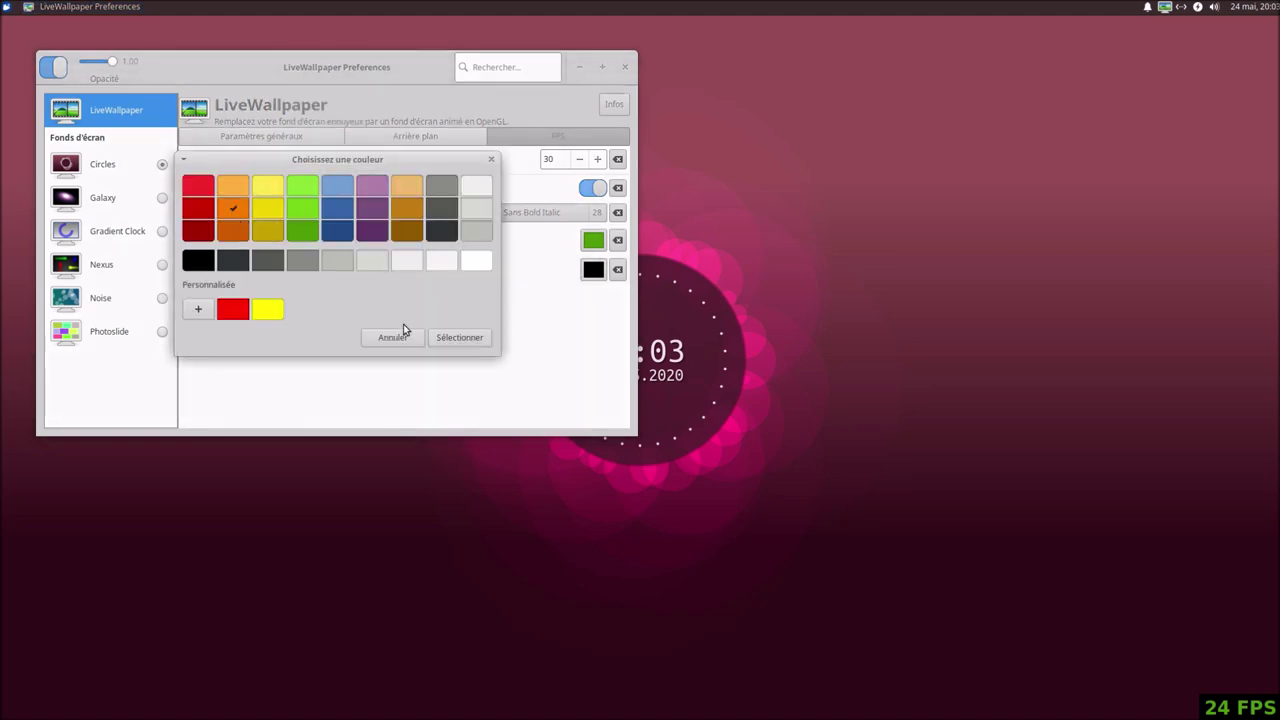
pyautogui.click(457, 337)
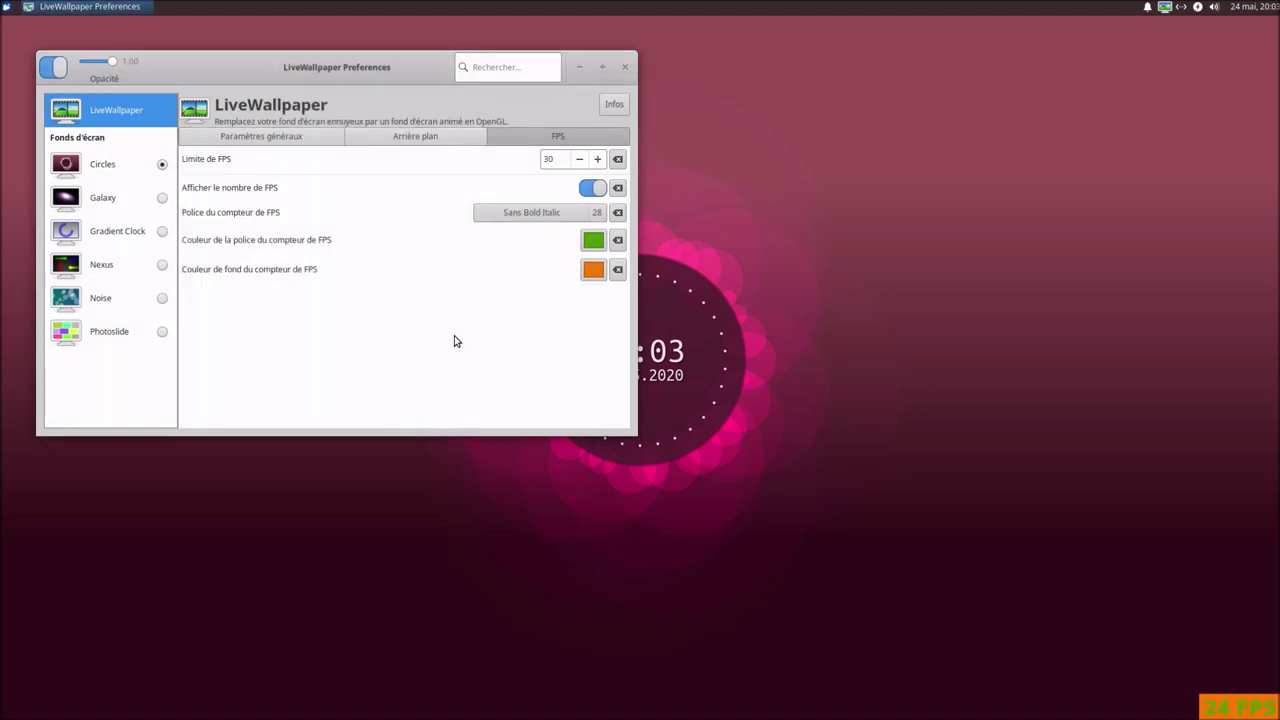
pyautogui.click(618, 268)
pyautogui.click(618, 240)
pyautogui.click(618, 212)
pyautogui.click(618, 188)
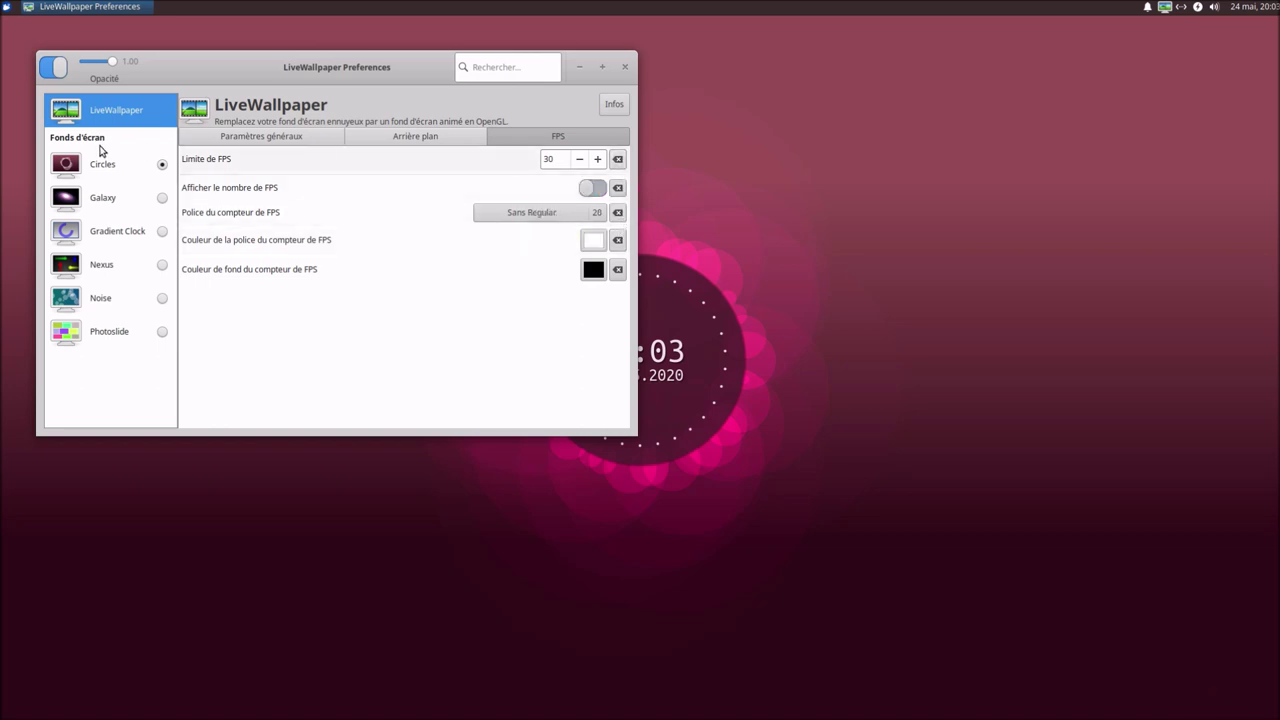
# Step: Move the preferences window clear of the desktop clock and open the Circles wallpaper settings
pyautogui.moveTo(192, 70); pyautogui.dragTo(155, 44)
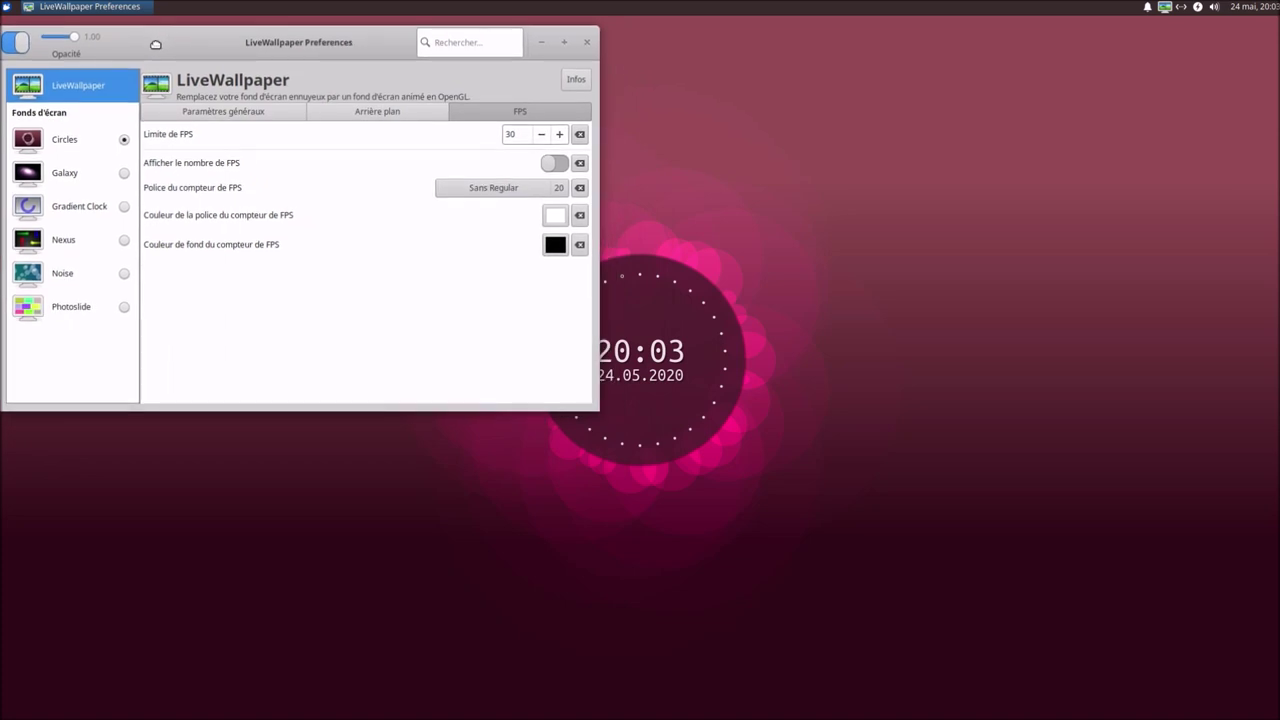
pyautogui.click(70, 141)
pyautogui.moveTo(174, 55); pyautogui.dragTo(174, 45)
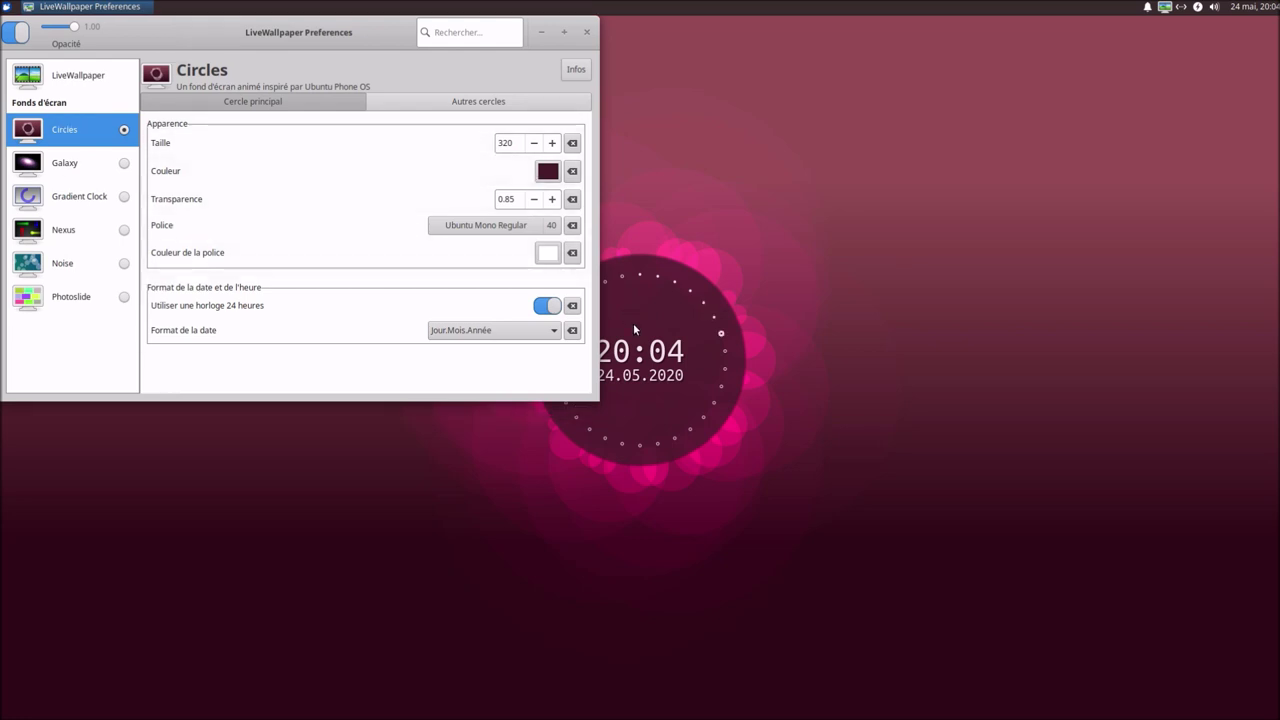
# Step: Set the main circle's size to 512 and its colour to bright green
pyautogui.click(552, 143)
pyautogui.moveTo(554, 146); pyautogui.dragTo(556, 148)
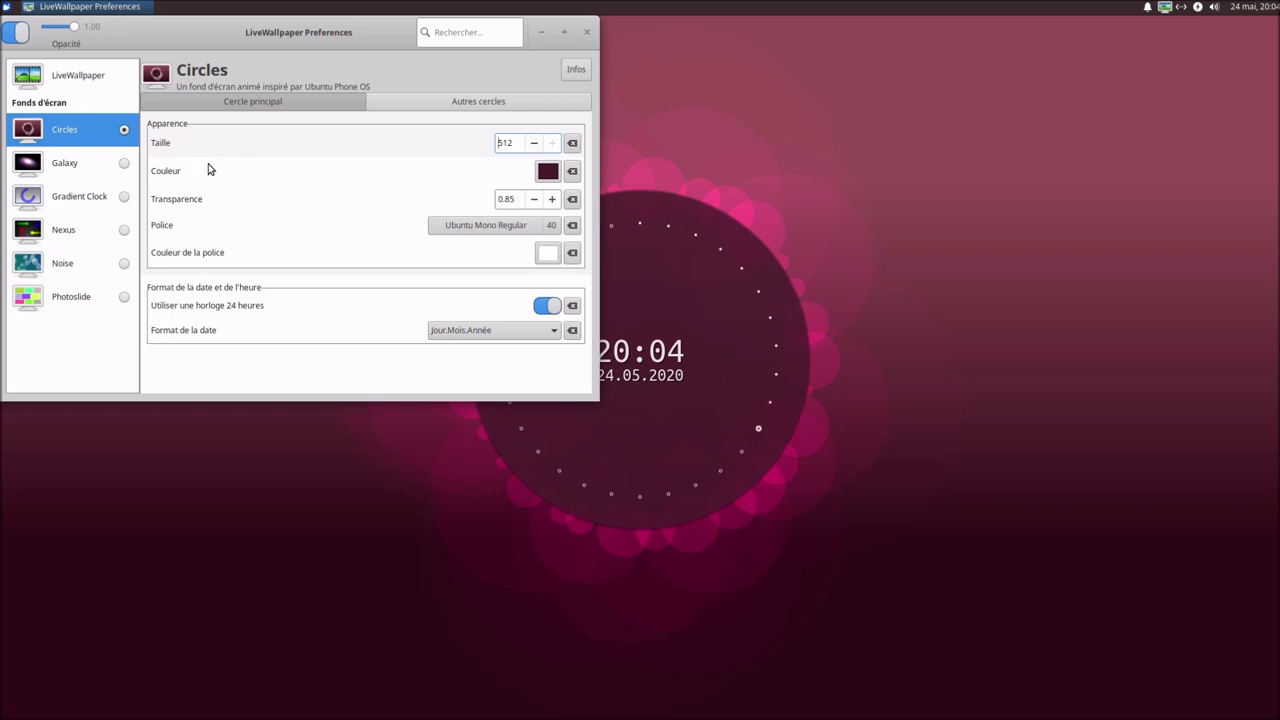
pyautogui.click(547, 174)
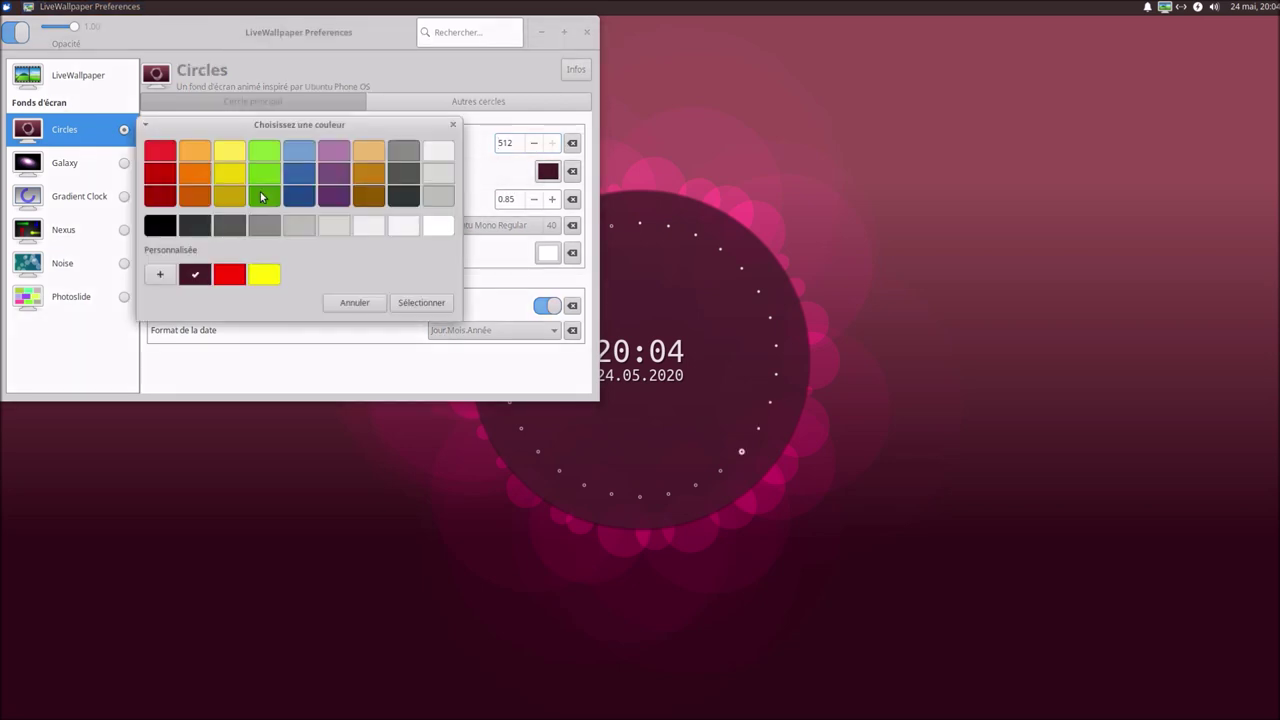
pyautogui.click(420, 303)
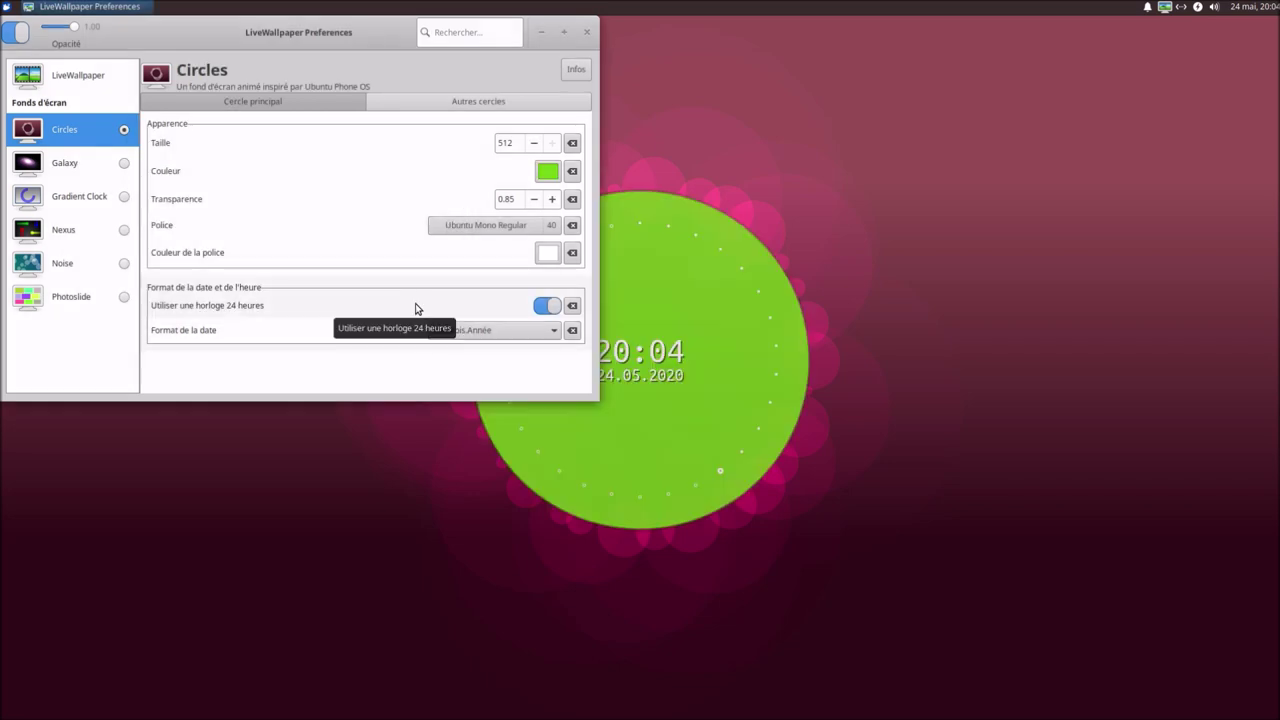
# Step: Lower the main circle's transparency value to 0.36
pyautogui.click(536, 200)
pyautogui.moveTo(537, 203); pyautogui.dragTo(551, 203)
pyautogui.click(552, 200)
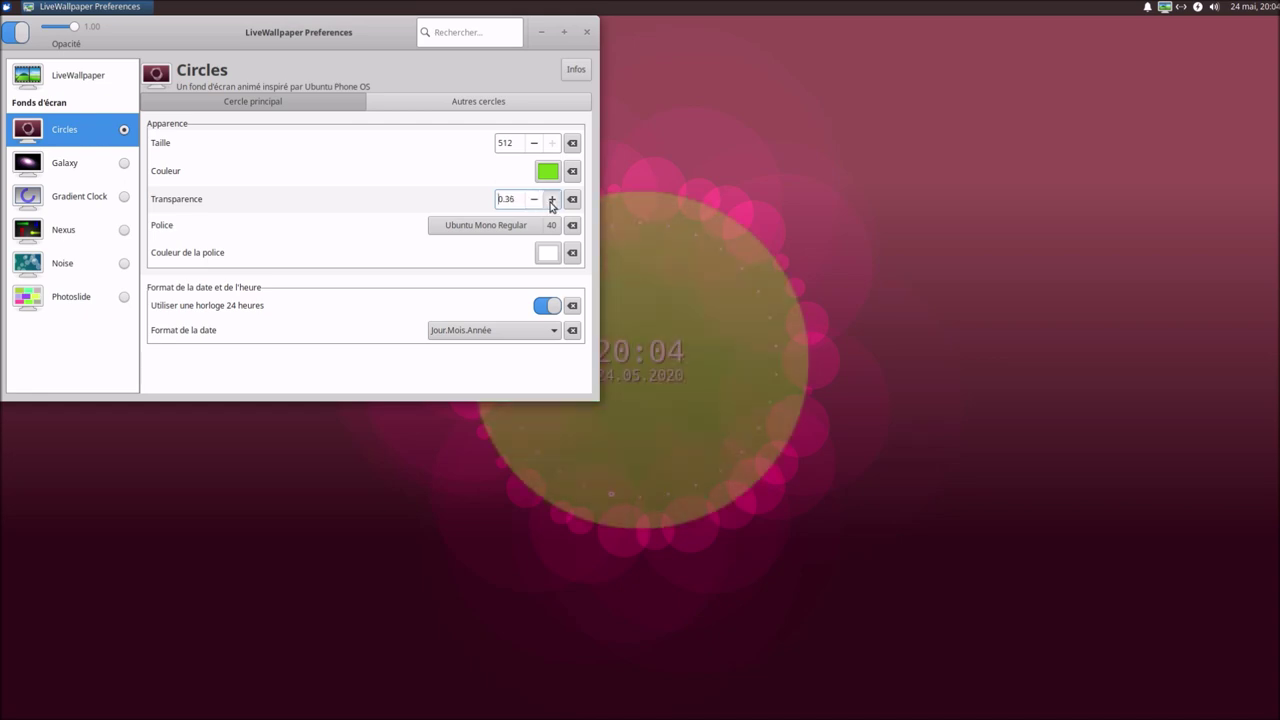
# Step: Set the main circle's clock font to Ubuntu Medium at size 49
pyautogui.click(486, 226)
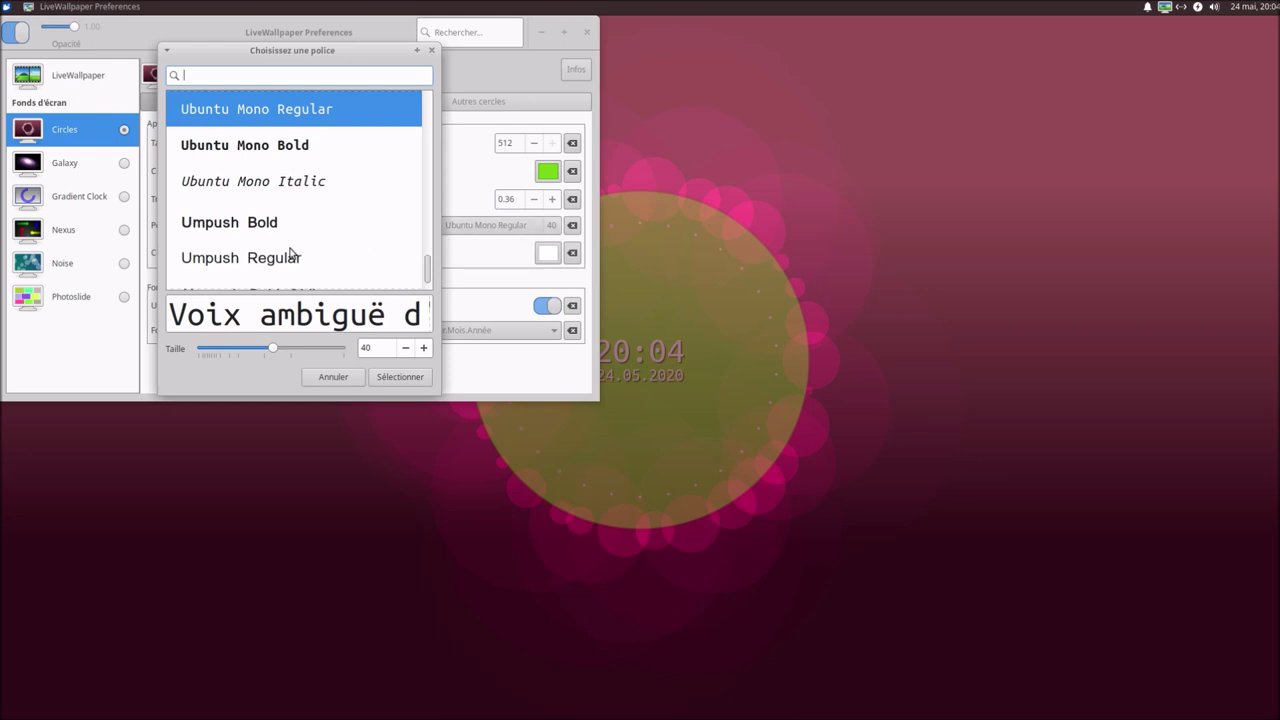
pyautogui.scroll(-3, 295, 257)
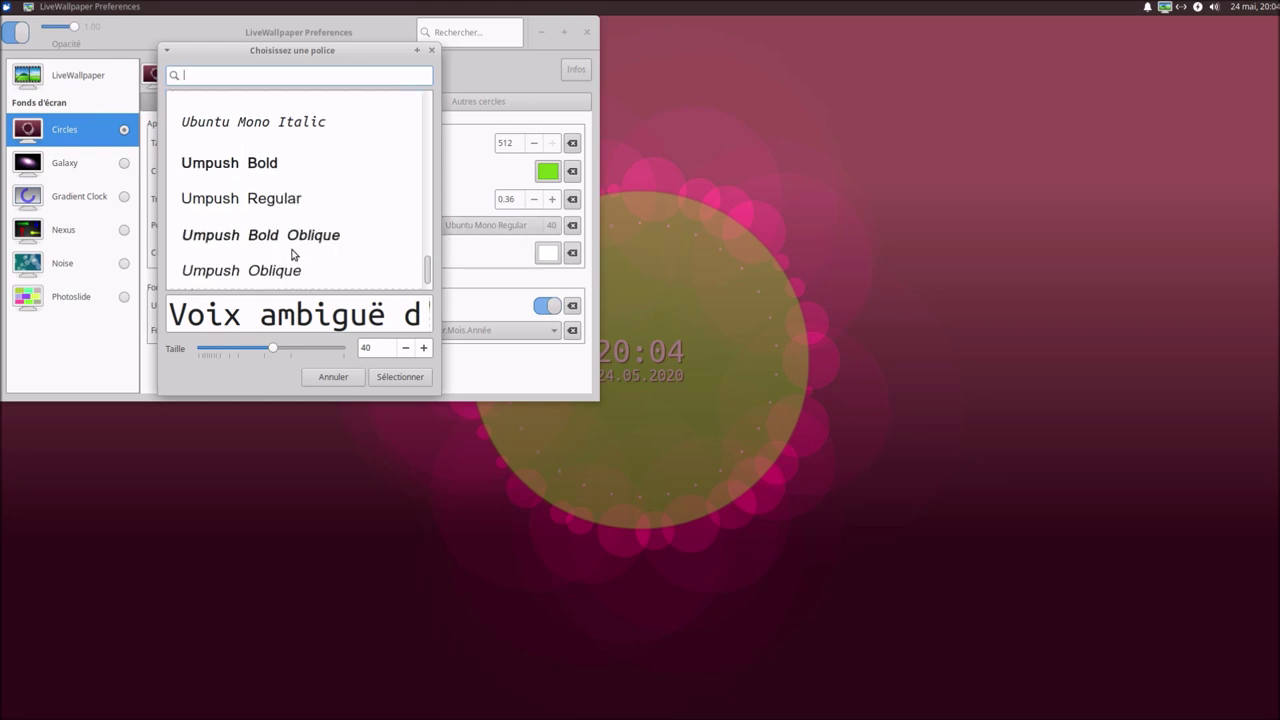
pyautogui.scroll(8, 292, 259)
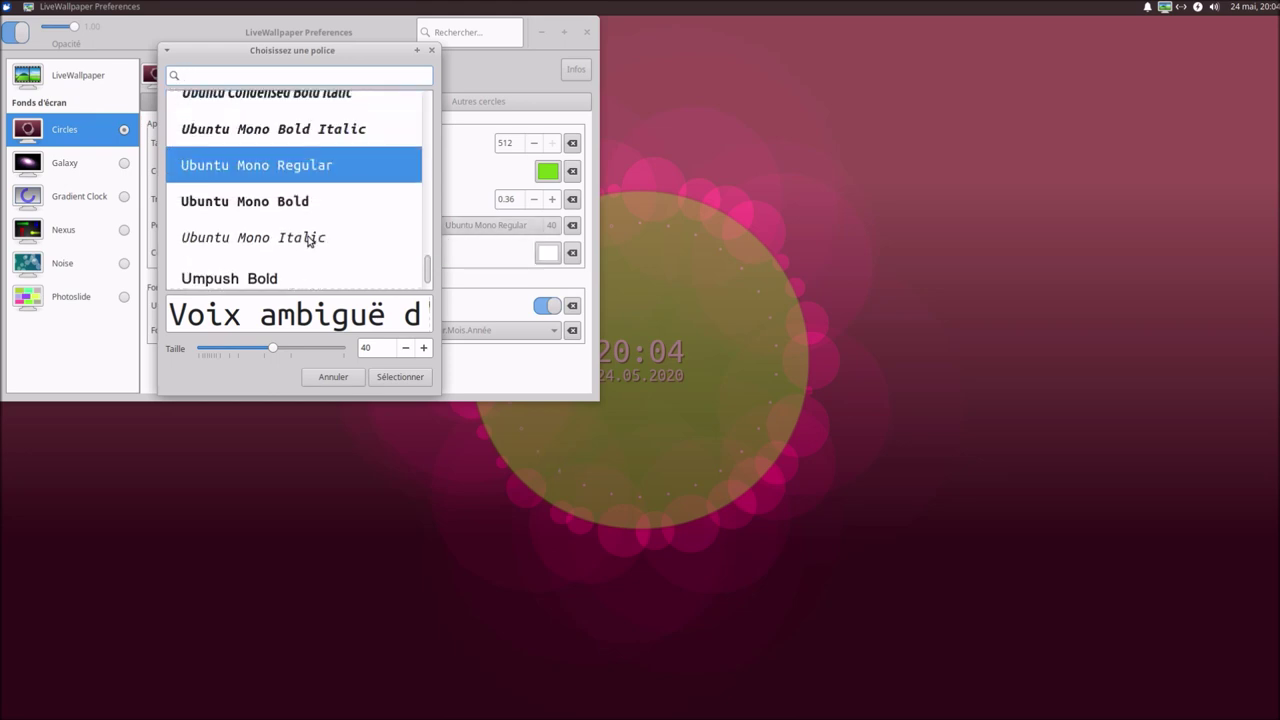
pyautogui.click(267, 120)
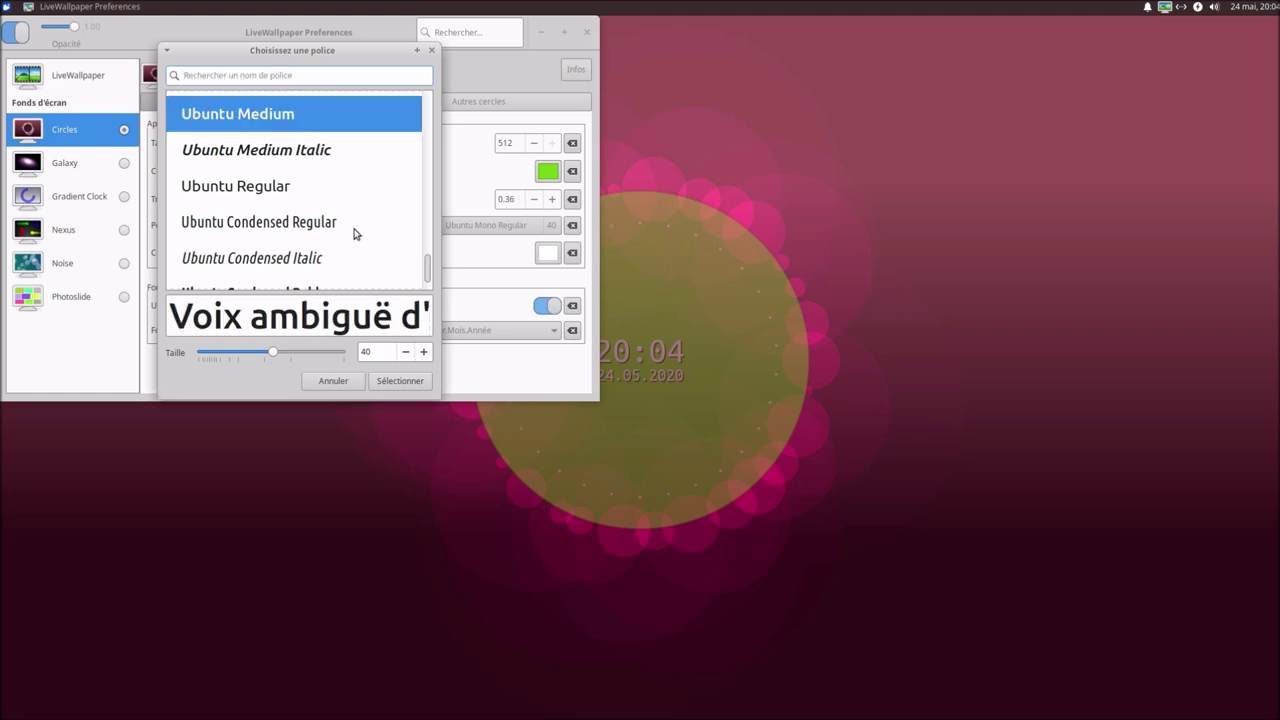
pyautogui.scroll(9, 421, 355)
pyautogui.click(412, 389)
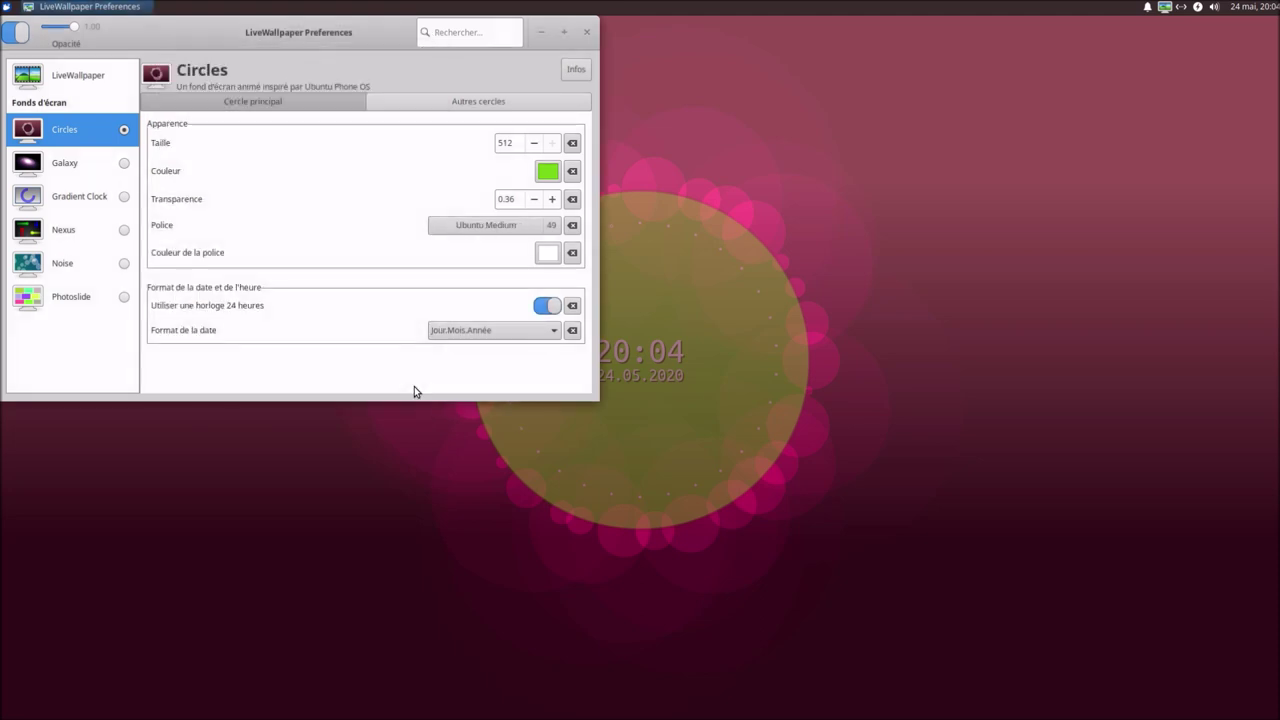
# Step: Set the main circle's font colour to medium blue
pyautogui.click(555, 256)
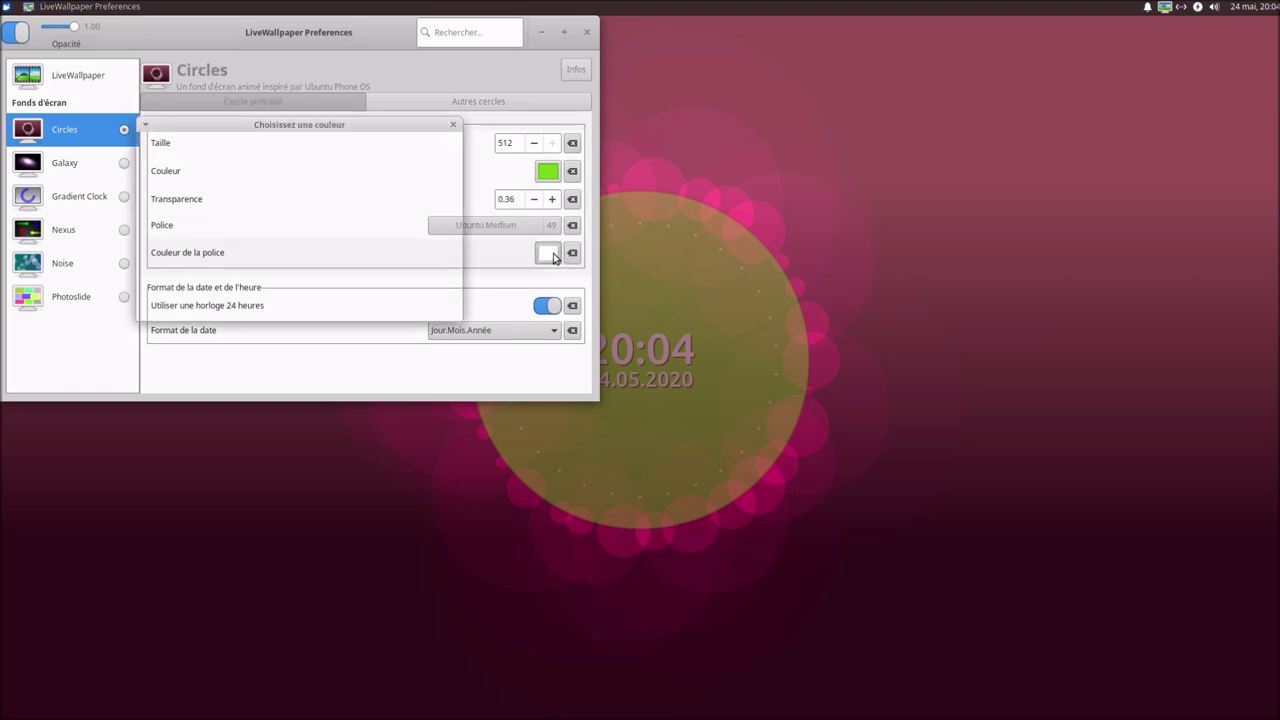
pyautogui.click(305, 182)
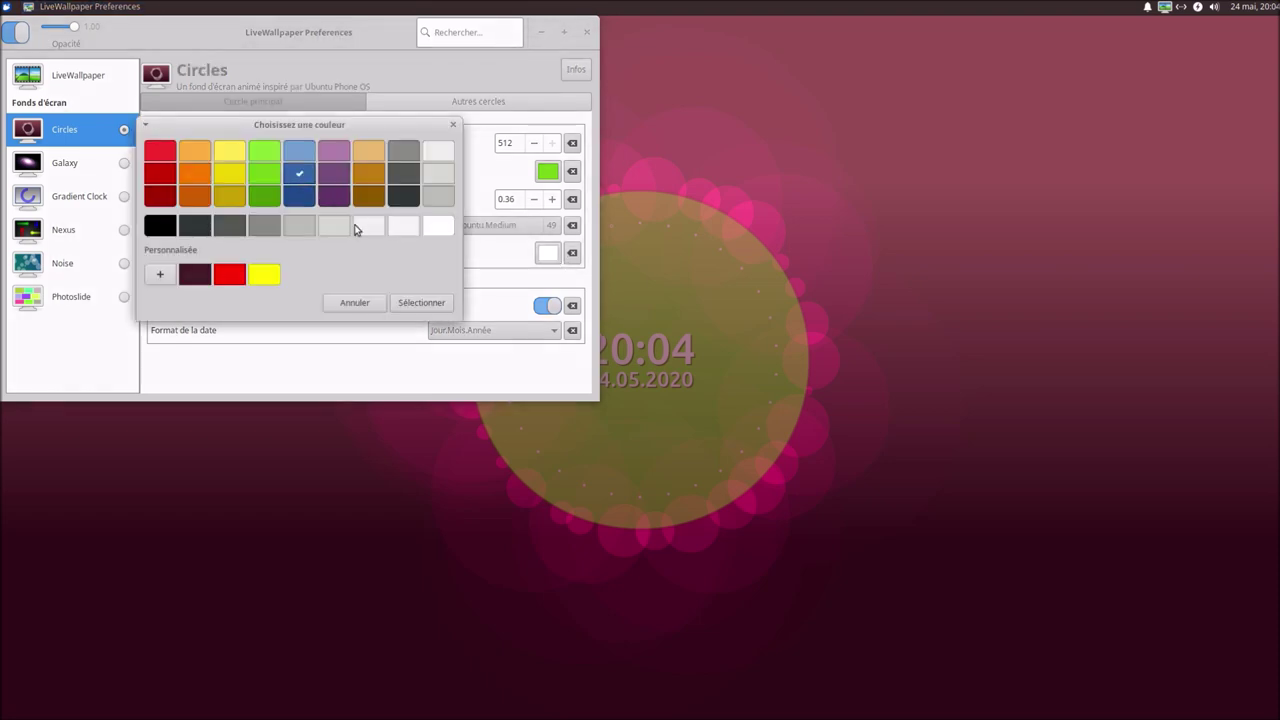
pyautogui.click(420, 302)
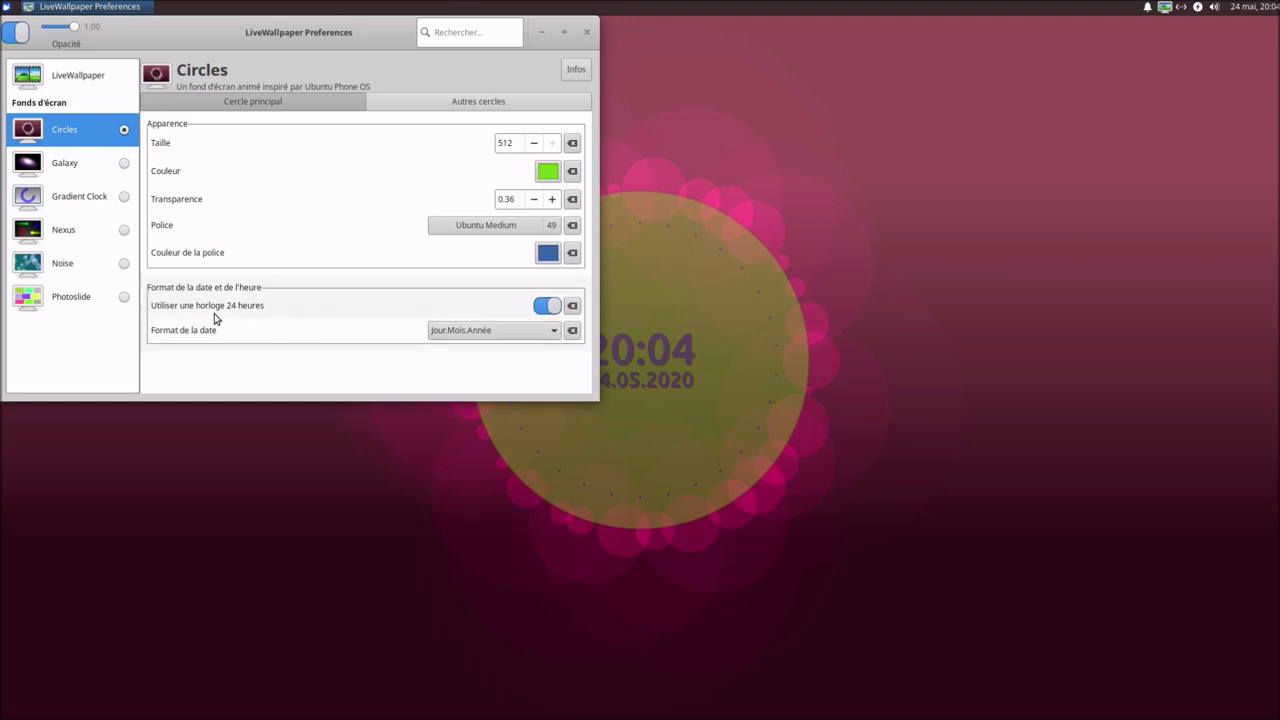
# Step: Switch the 24-hour clock off and on, and try the Jour-Mois-Année date format before resetting it to the default
pyautogui.click(547, 312)
pyautogui.click(548, 313)
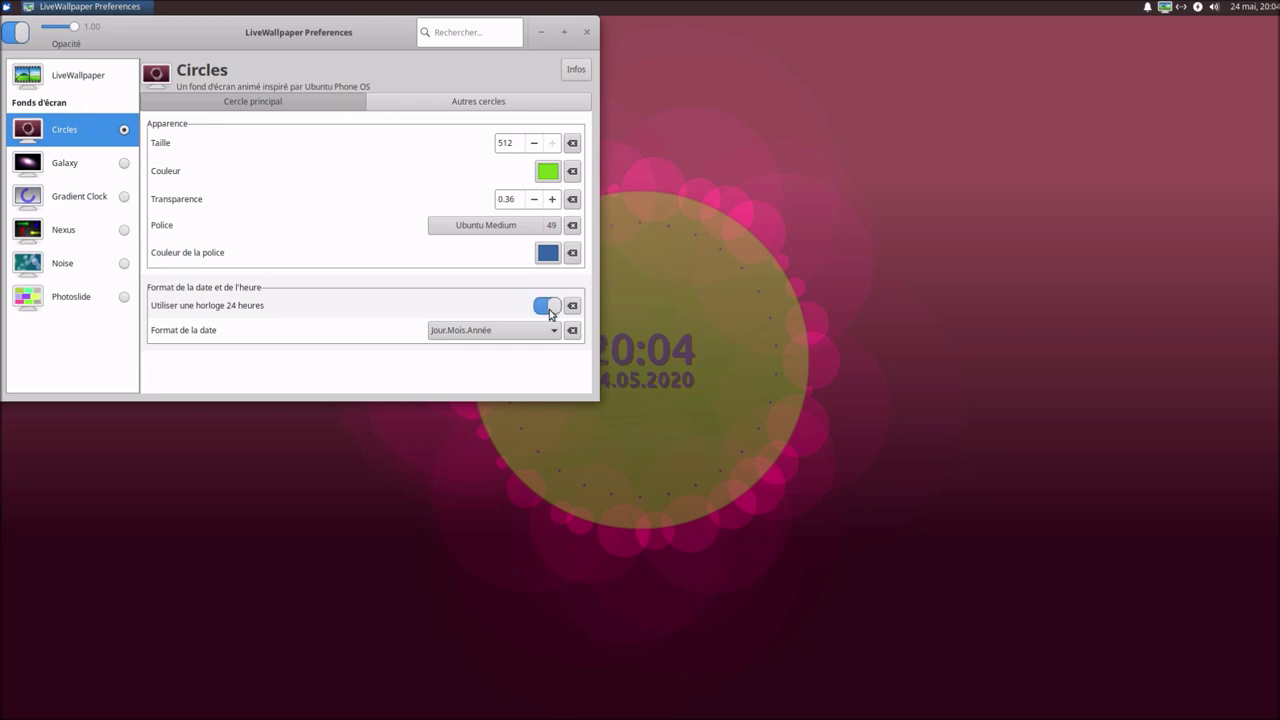
pyautogui.click(473, 341)
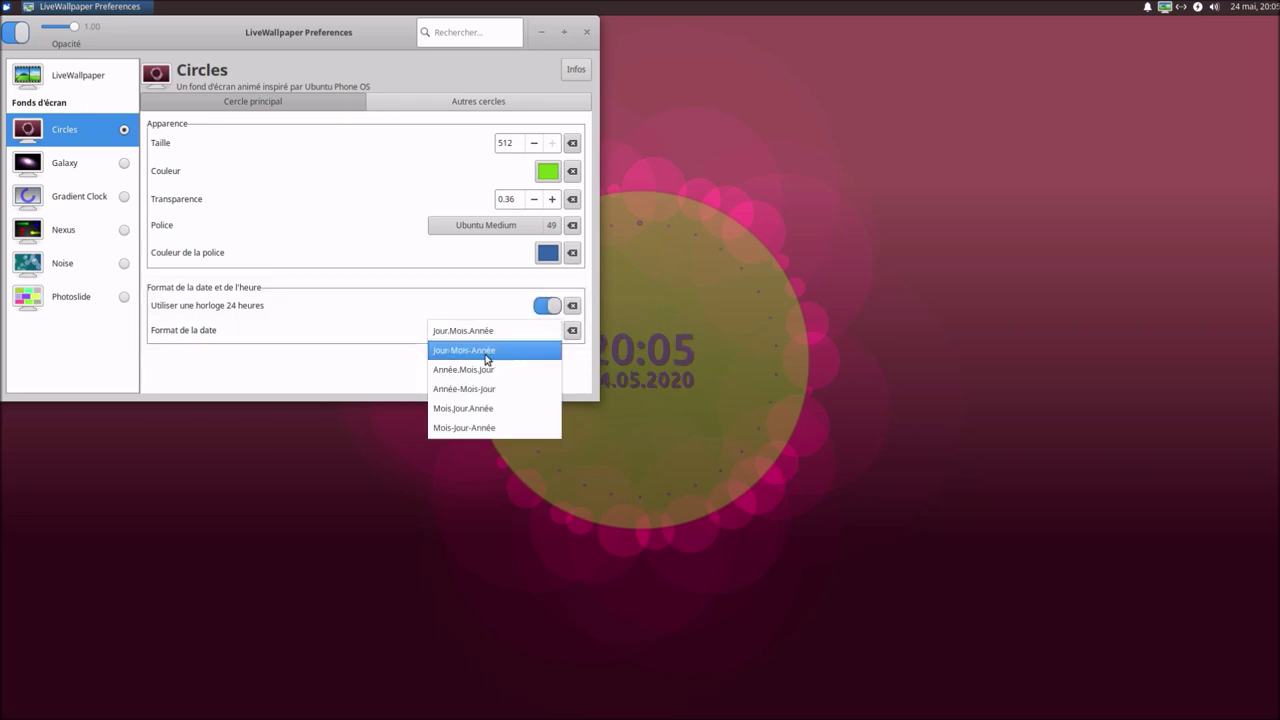
pyautogui.click(487, 352)
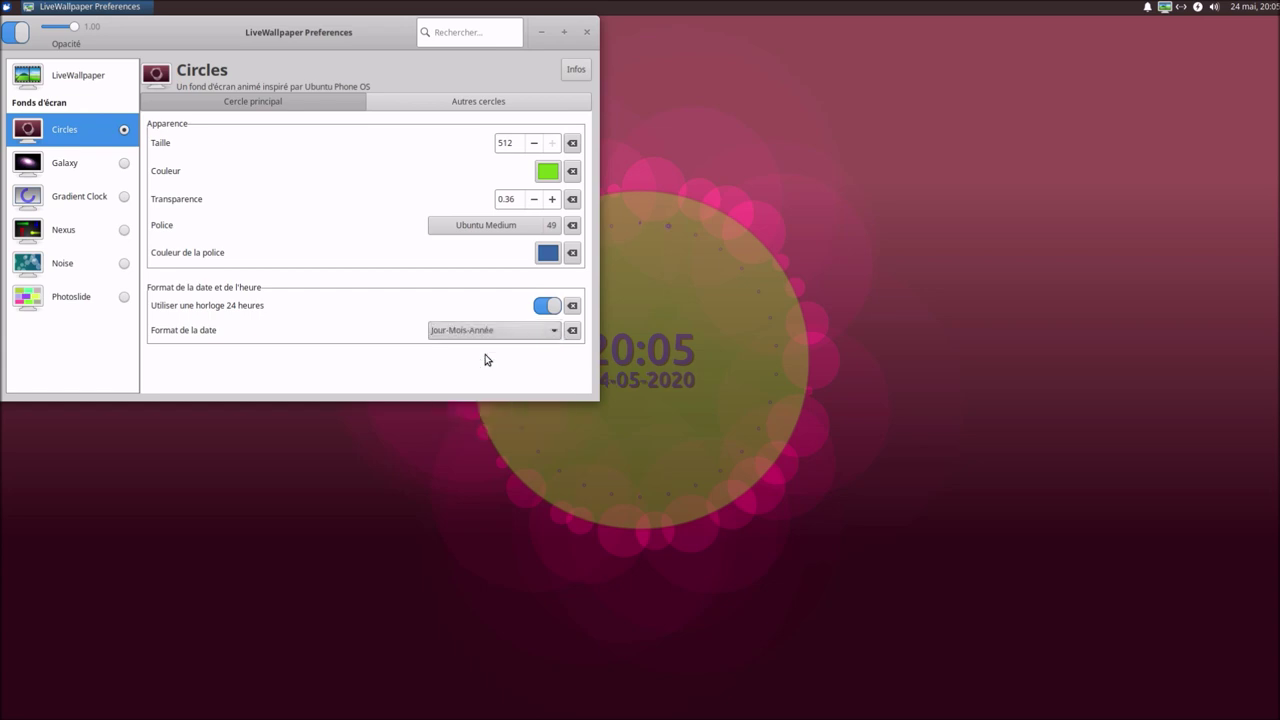
pyautogui.click(489, 332)
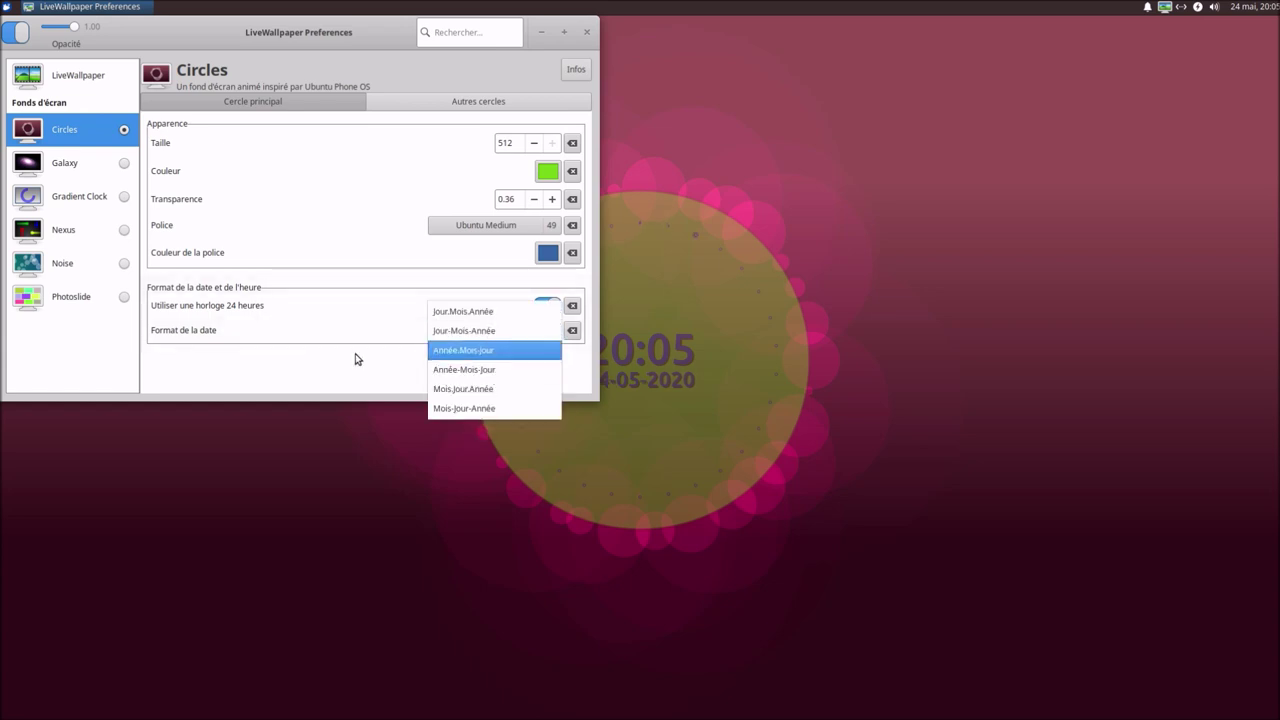
pyautogui.click(354, 358)
pyautogui.click(572, 330)
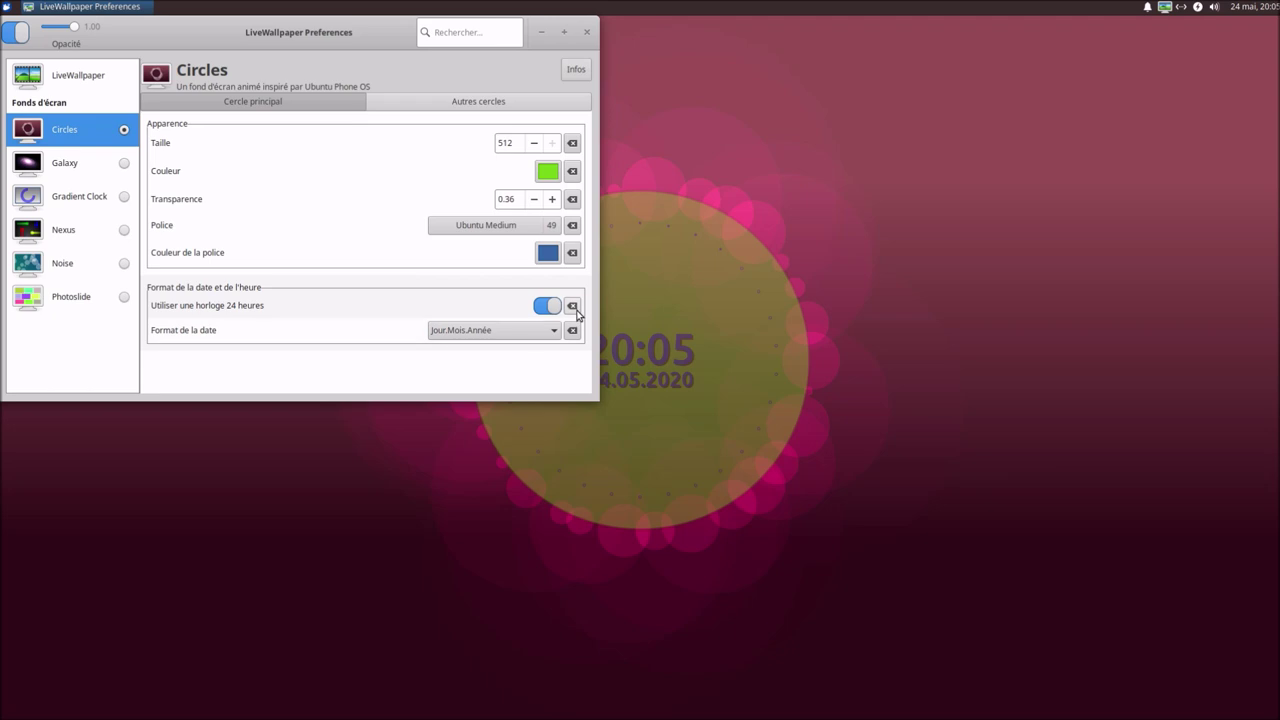
# Step: Reset the main circle's font colour, font, transparency, colour and size to their defaults
pyautogui.click(572, 253)
pyautogui.click(572, 225)
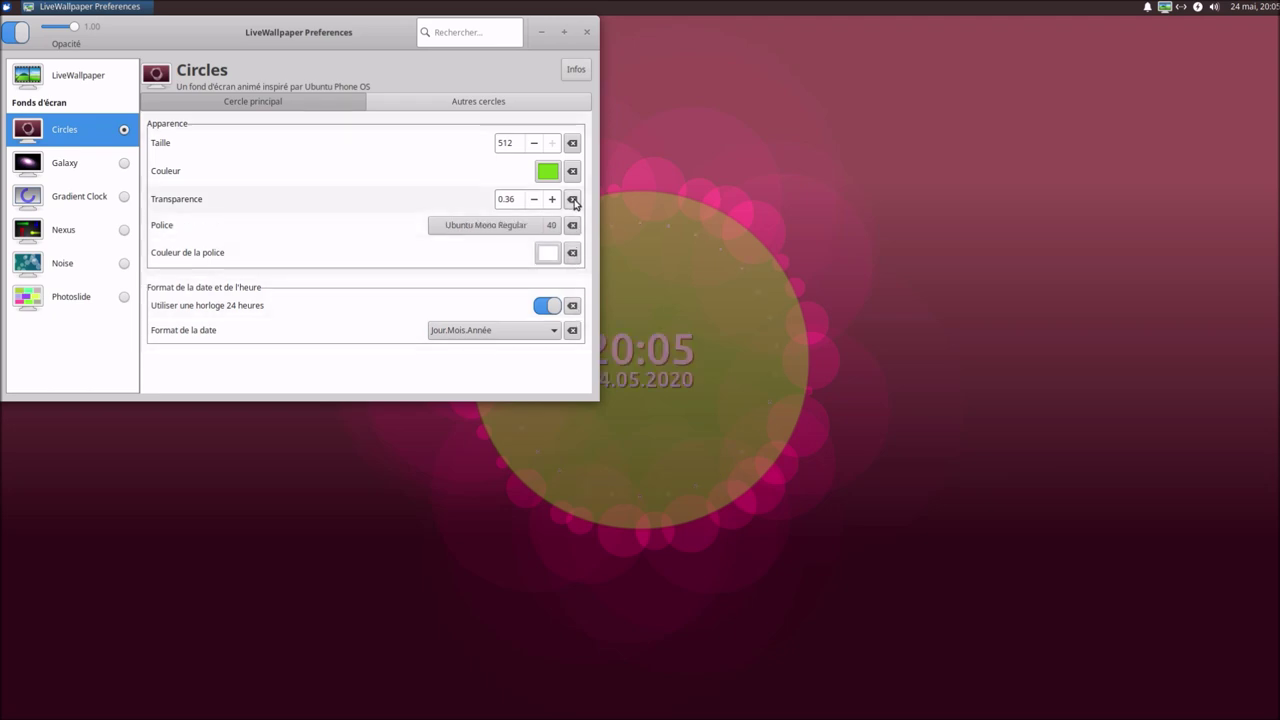
pyautogui.click(572, 199)
pyautogui.click(572, 171)
pyautogui.click(572, 143)
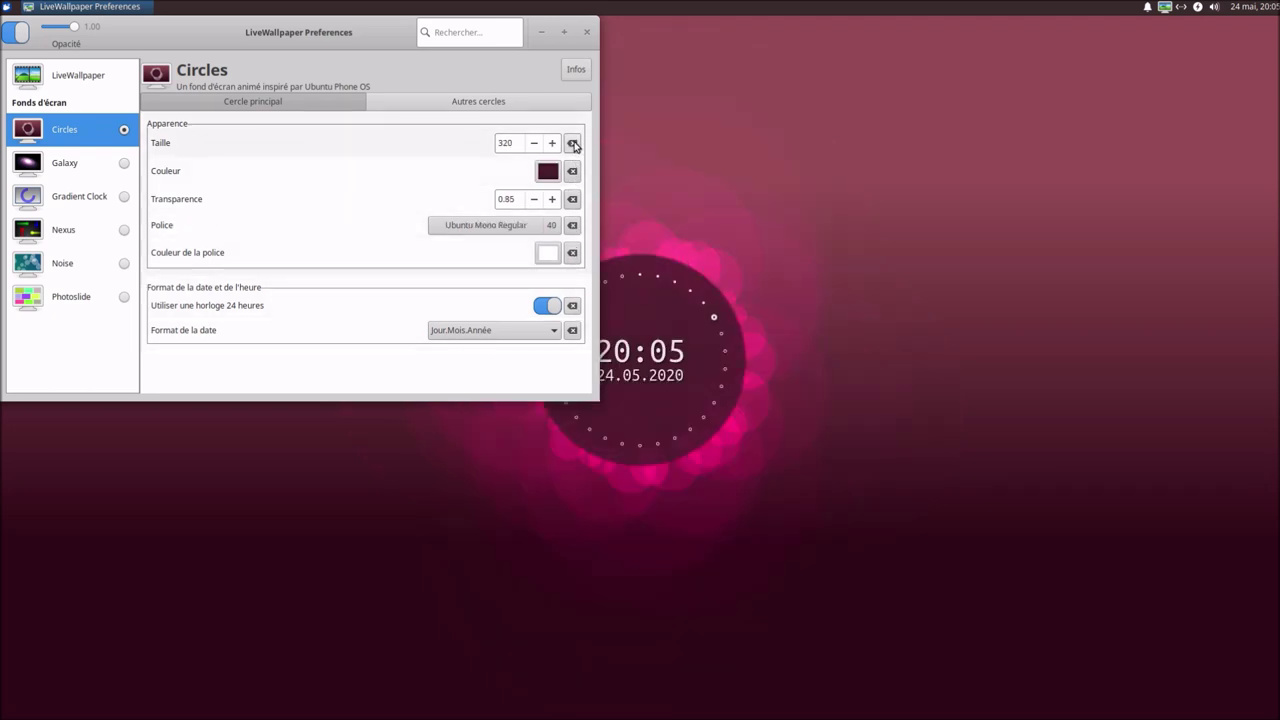
# Step: Examine the colour file, refresh period choices and transition time offered for the other circles
pyautogui.click(464, 102)
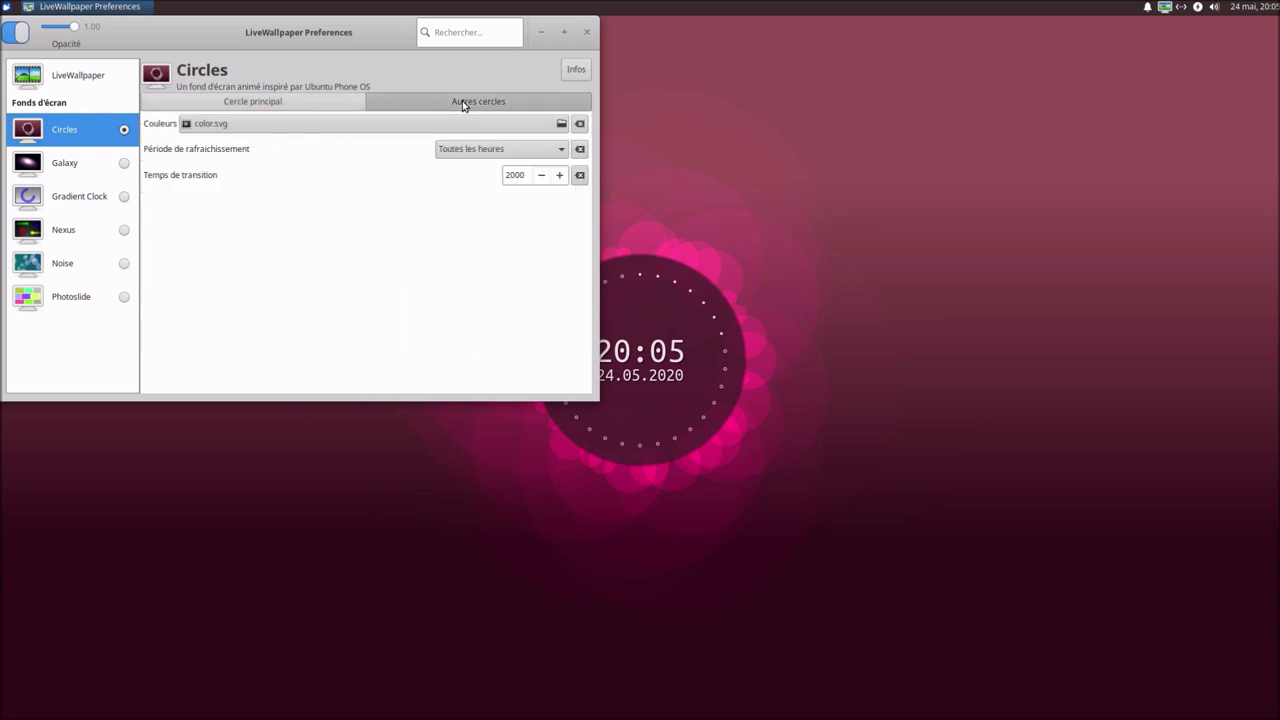
pyautogui.moveTo(251, 126)
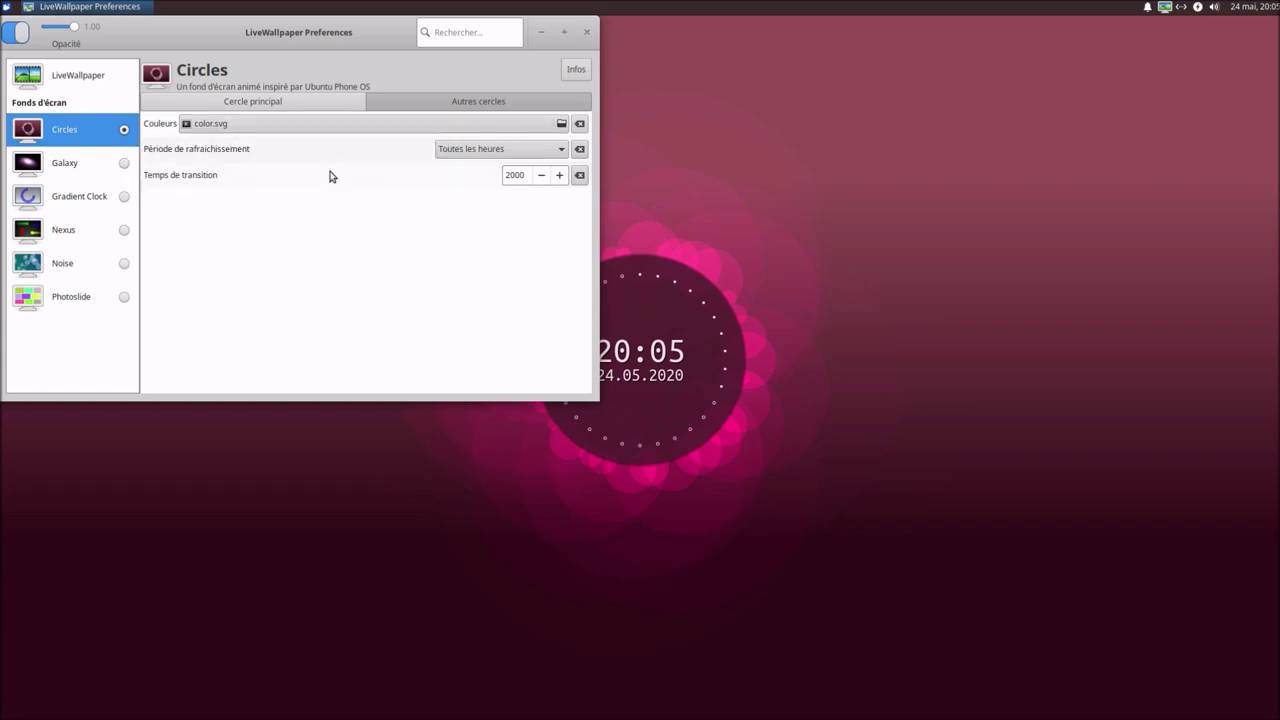
pyautogui.moveTo(465, 157)
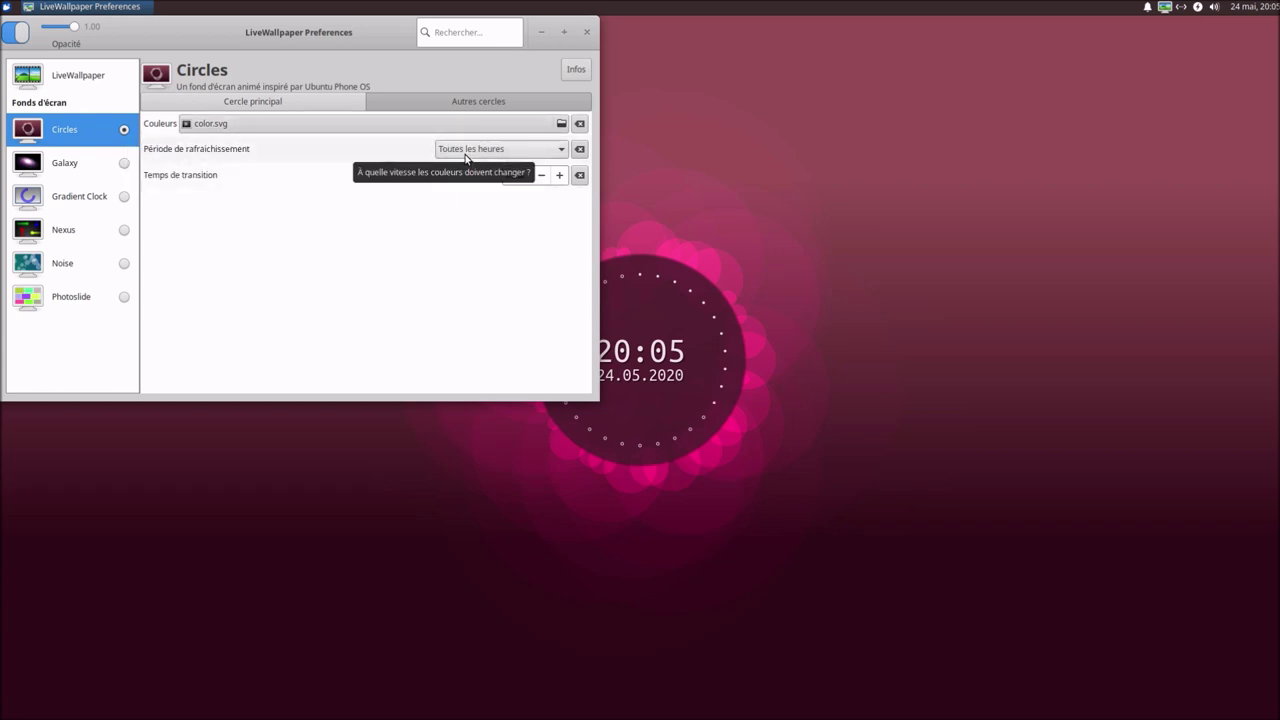
pyautogui.click(465, 152)
pyautogui.click(277, 217)
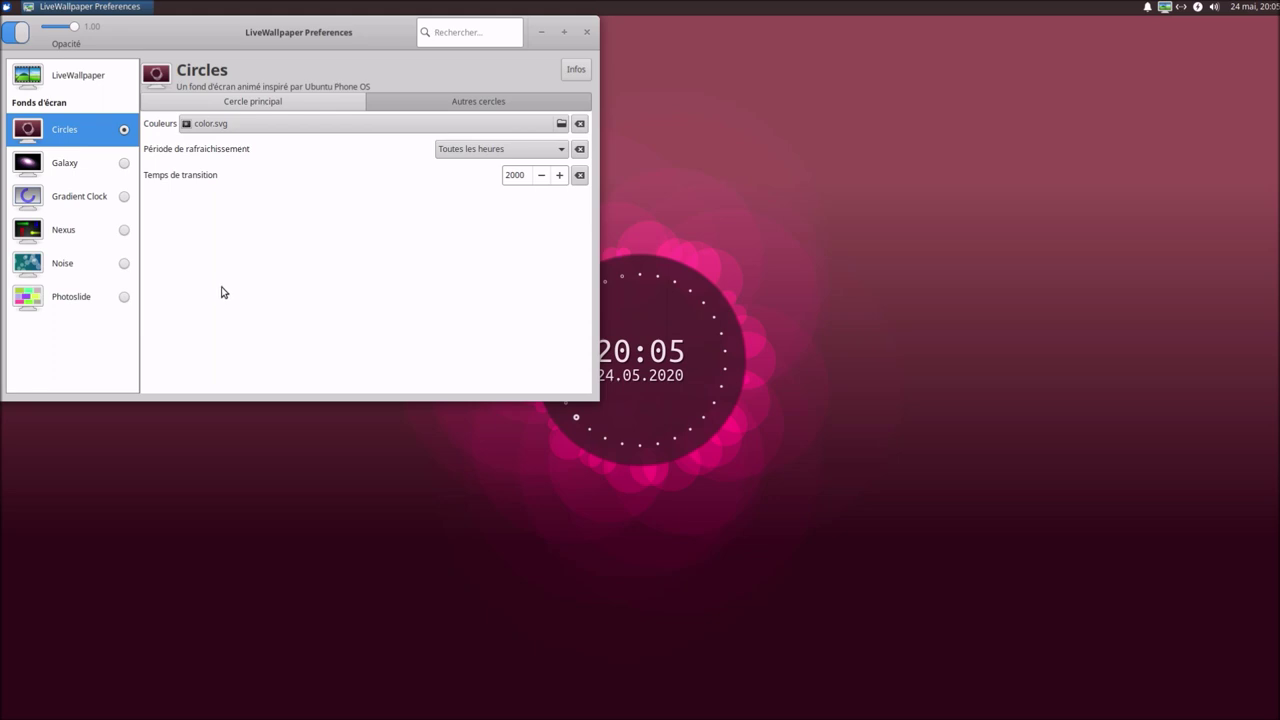
# Step: Open the Galaxy wallpaper settings and make Galaxy the active wallpaper
pyautogui.click(67, 164)
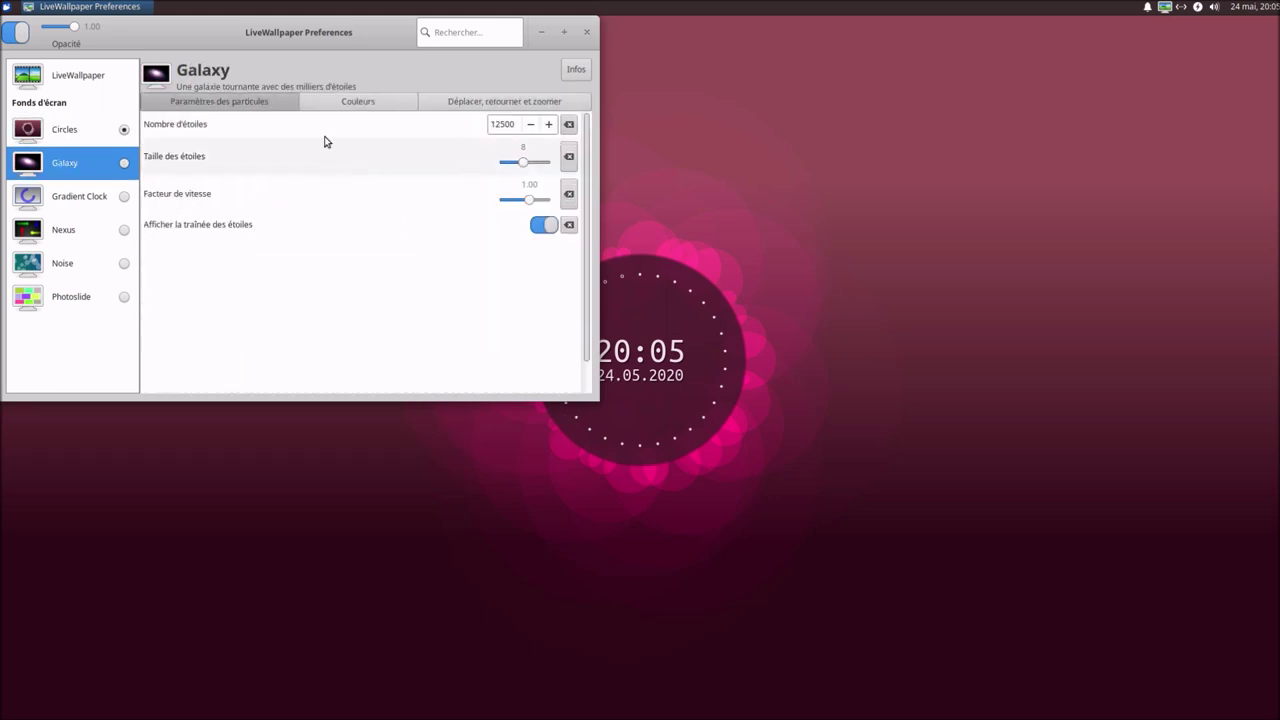
pyautogui.click(124, 165)
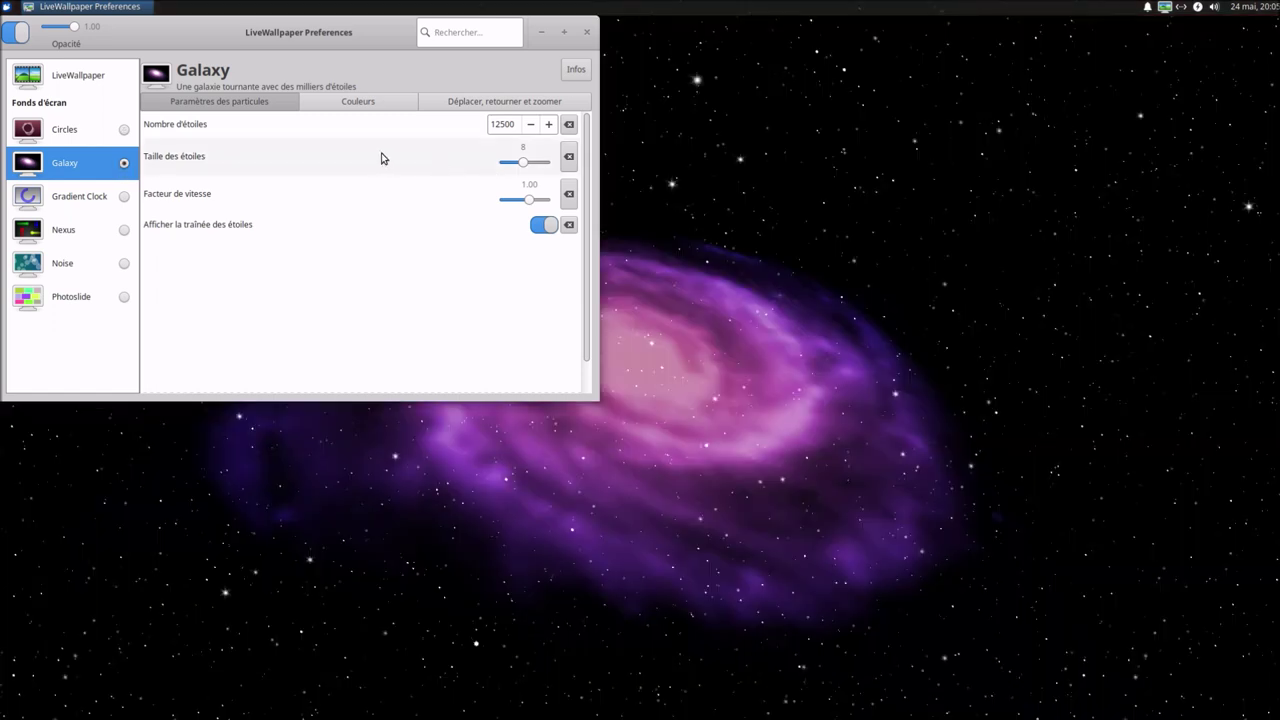
# Step: Switch Galaxy's star trails off and on, and restart the animation by disabling and re-enabling LiveWallpaper
pyautogui.click(543, 226)
pyautogui.click(543, 226)
pyautogui.click(20, 37)
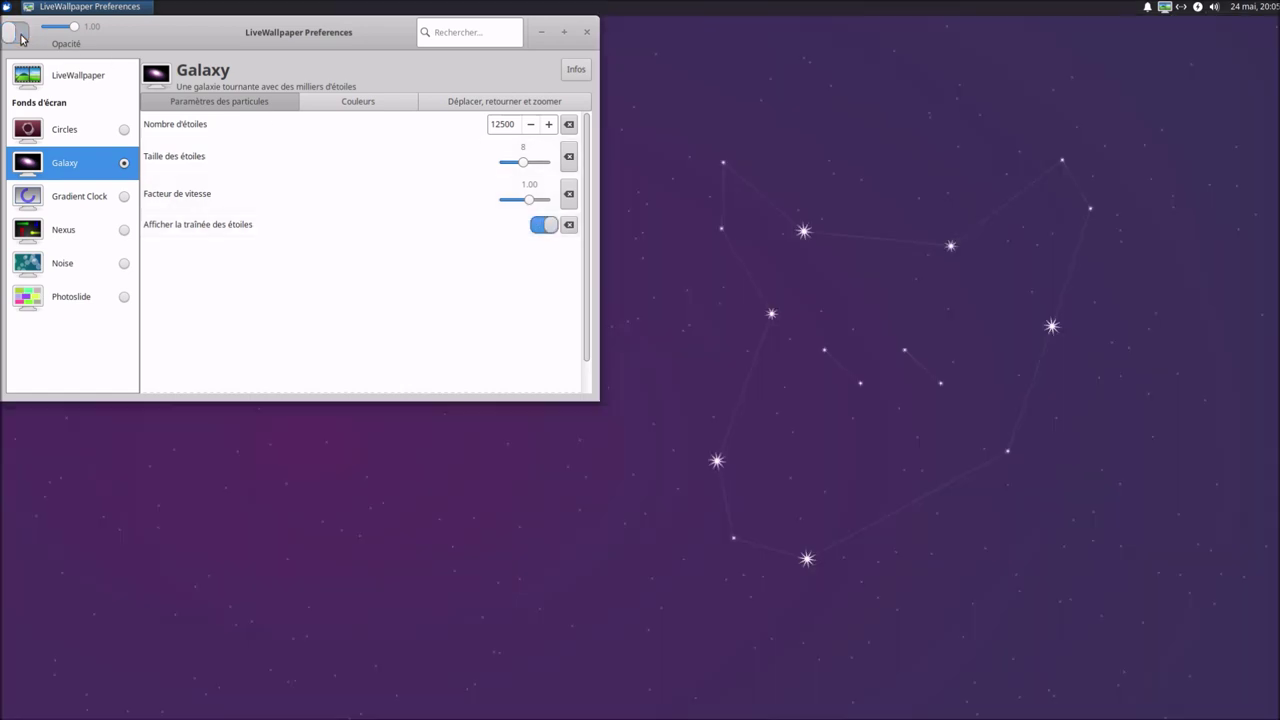
pyautogui.click(20, 37)
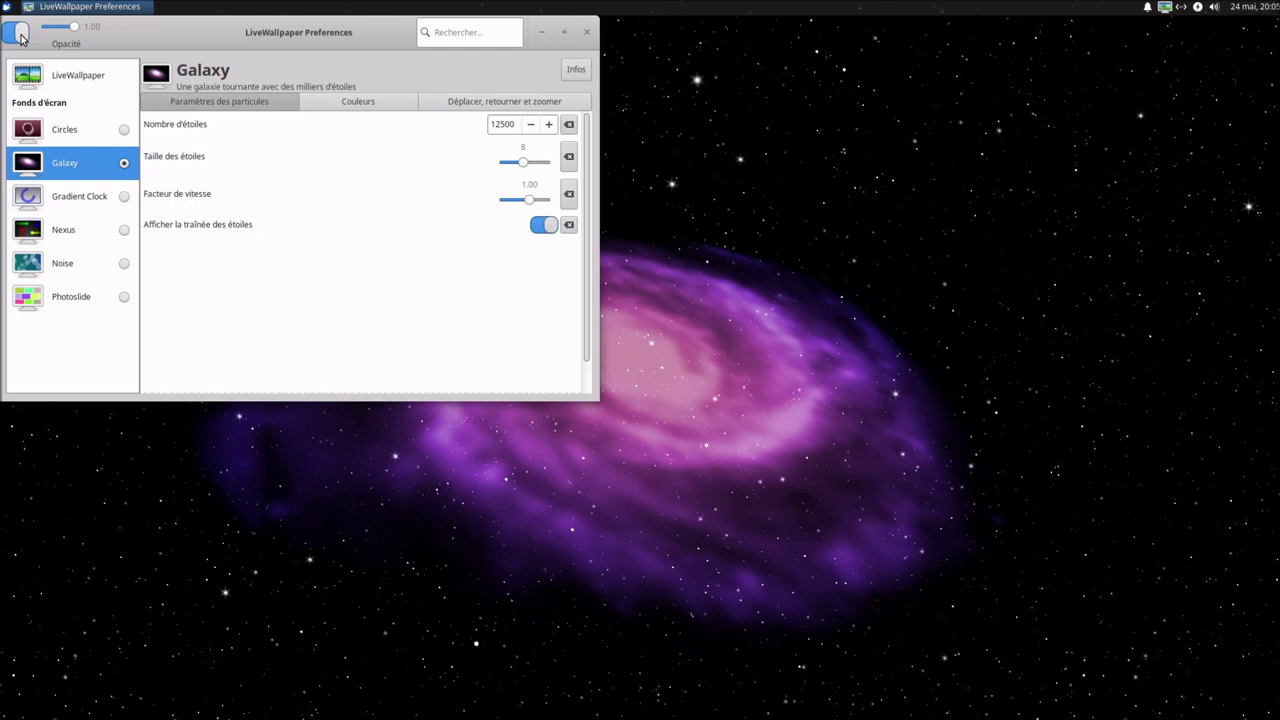
# Step: Set Galaxy's star size to 10 and its number of stars to 10500
pyautogui.click(536, 163)
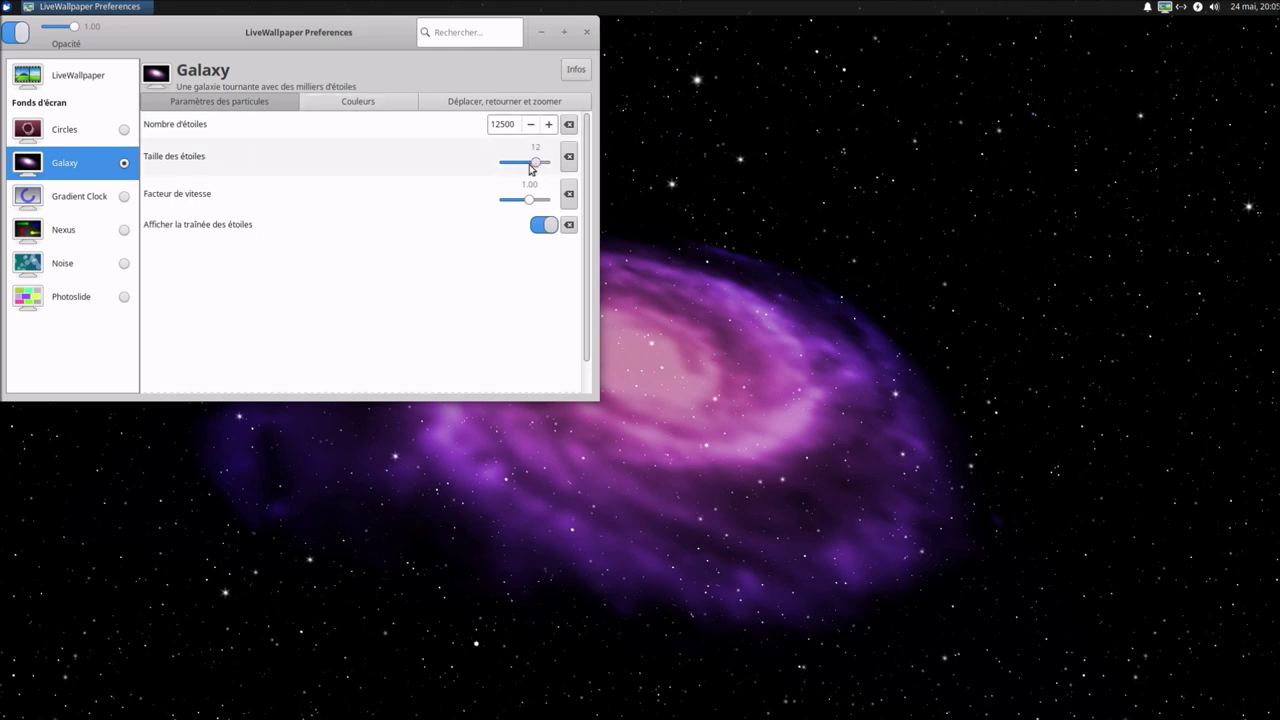
pyautogui.click(529, 163)
pyautogui.click(531, 125)
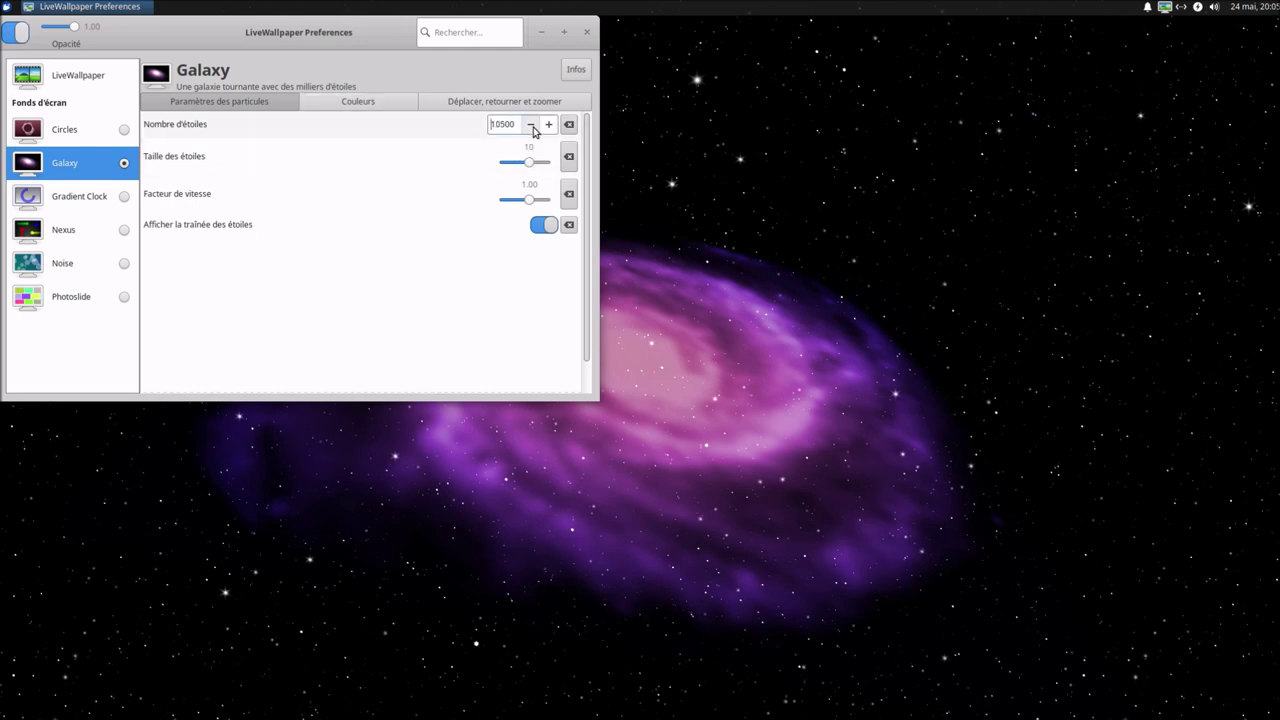
# Step: Reset Galaxy's number of stars and star size to their defaults, and make Circles the active wallpaper again
pyautogui.click(569, 125)
pyautogui.click(569, 157)
pyautogui.click(124, 130)
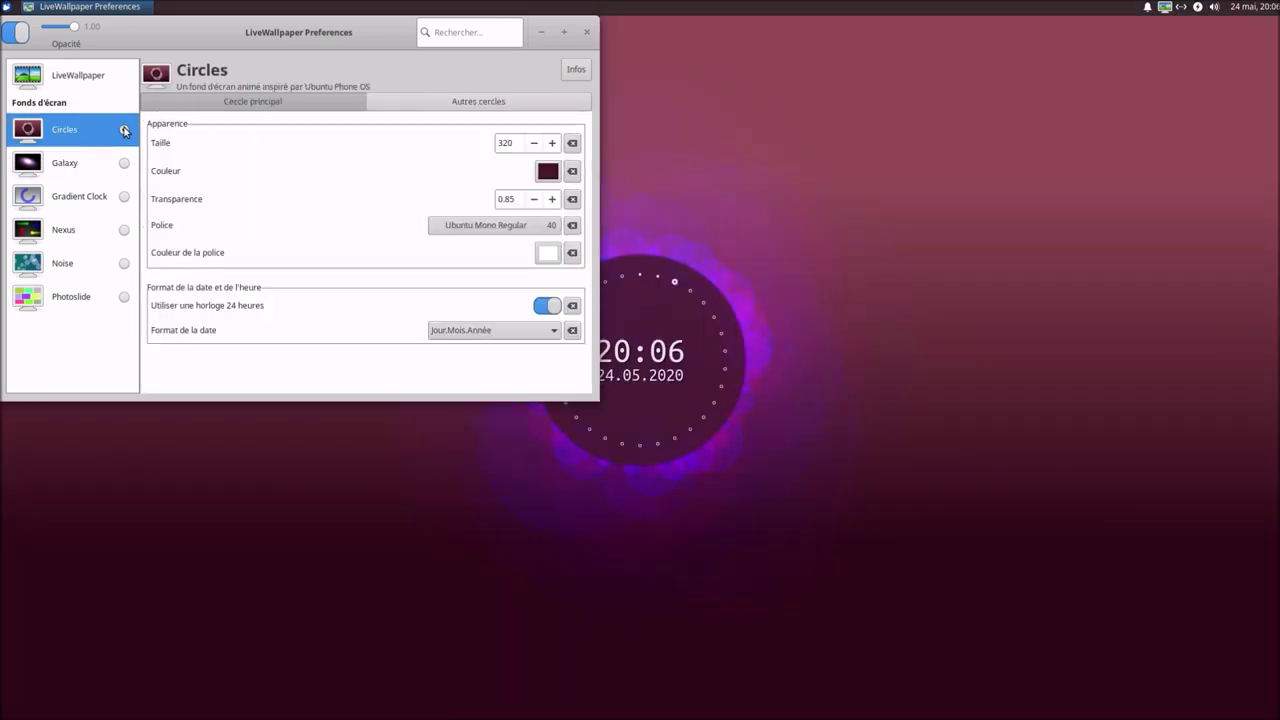
# Step: Disable LiveWallpaper and close its preferences window
pyautogui.click(24, 34)
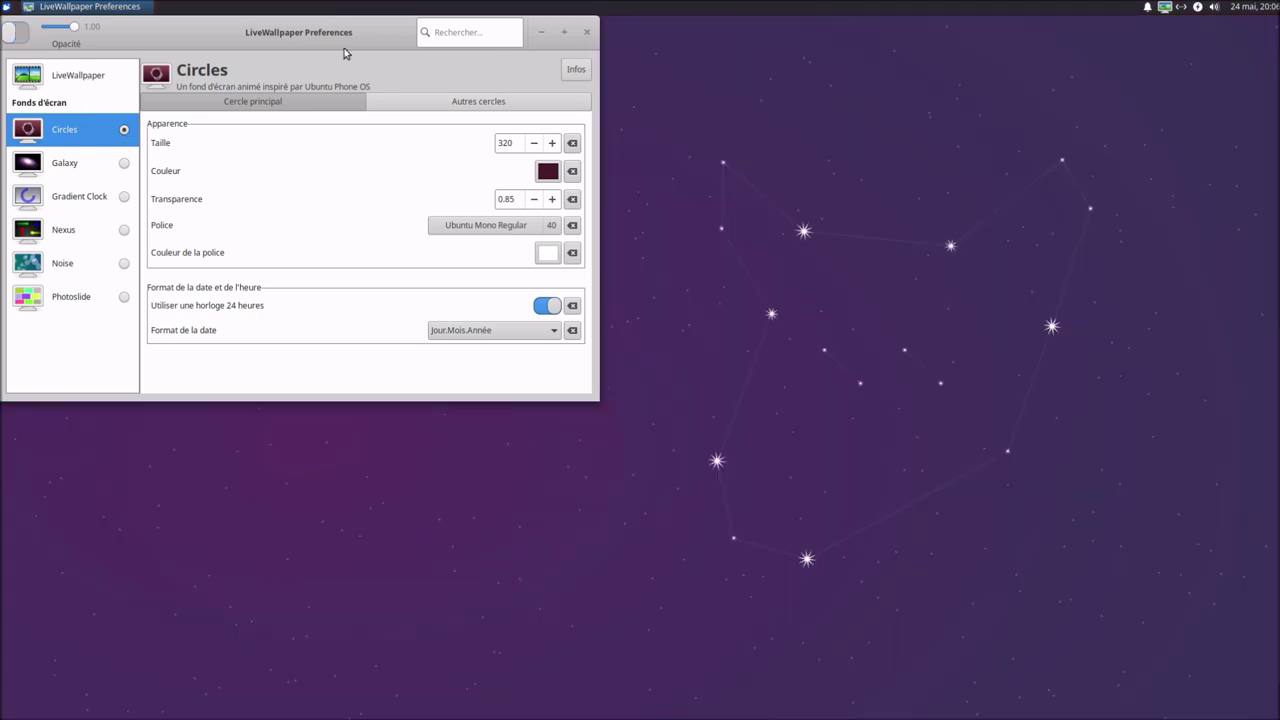
pyautogui.click(587, 34)
# Step: Log out of the desktop session and log back in with the account password
pyautogui.click(6, 8)
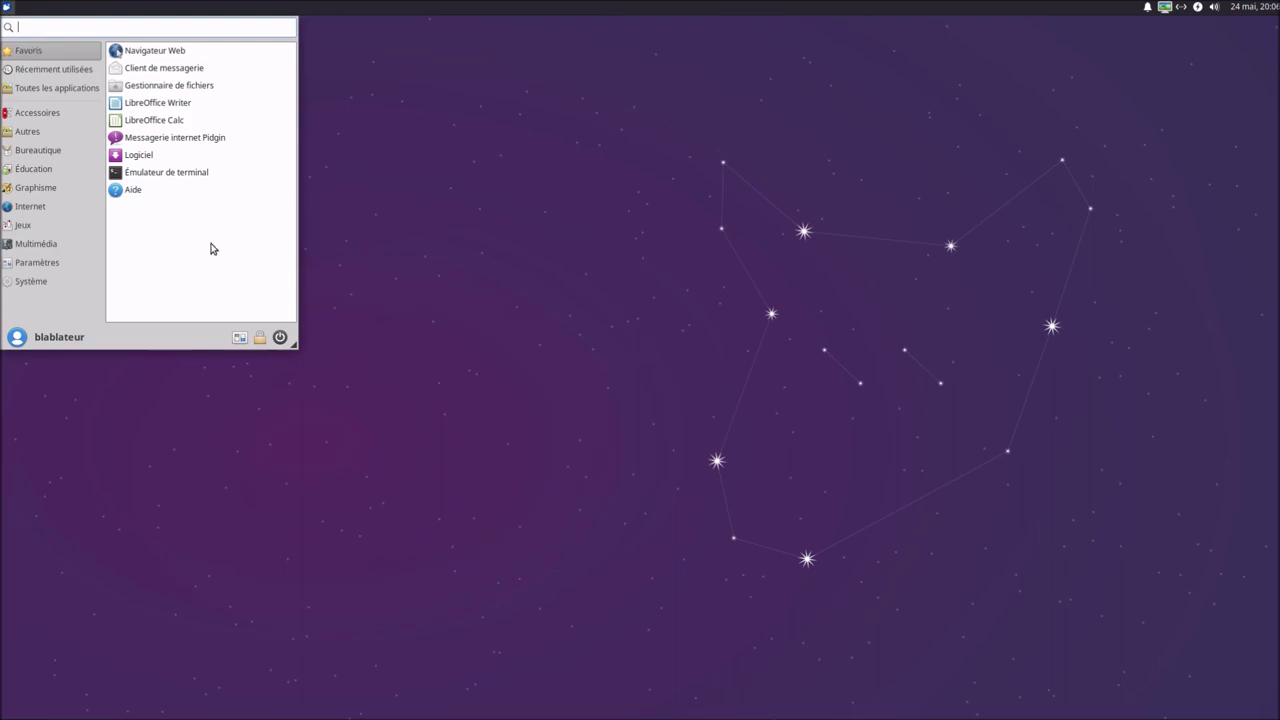
pyautogui.hotkey('ctrl', 'alt', 'Delete')
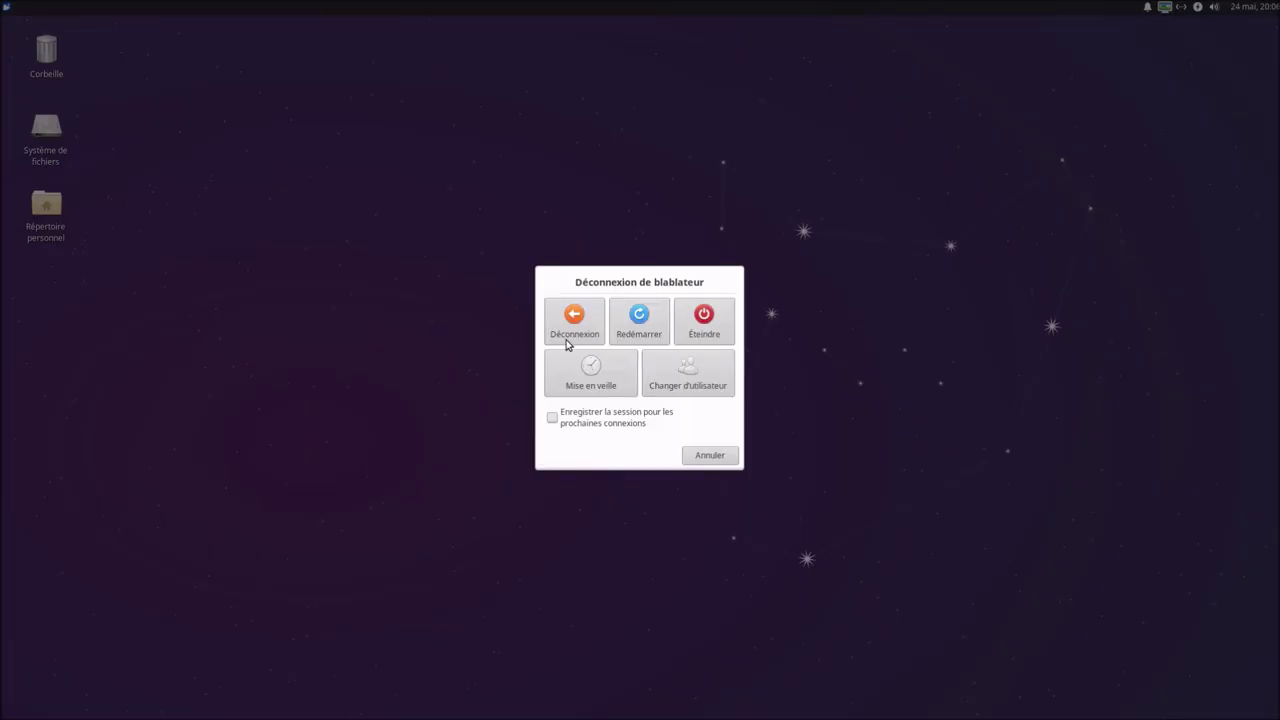
pyautogui.click(588, 334)
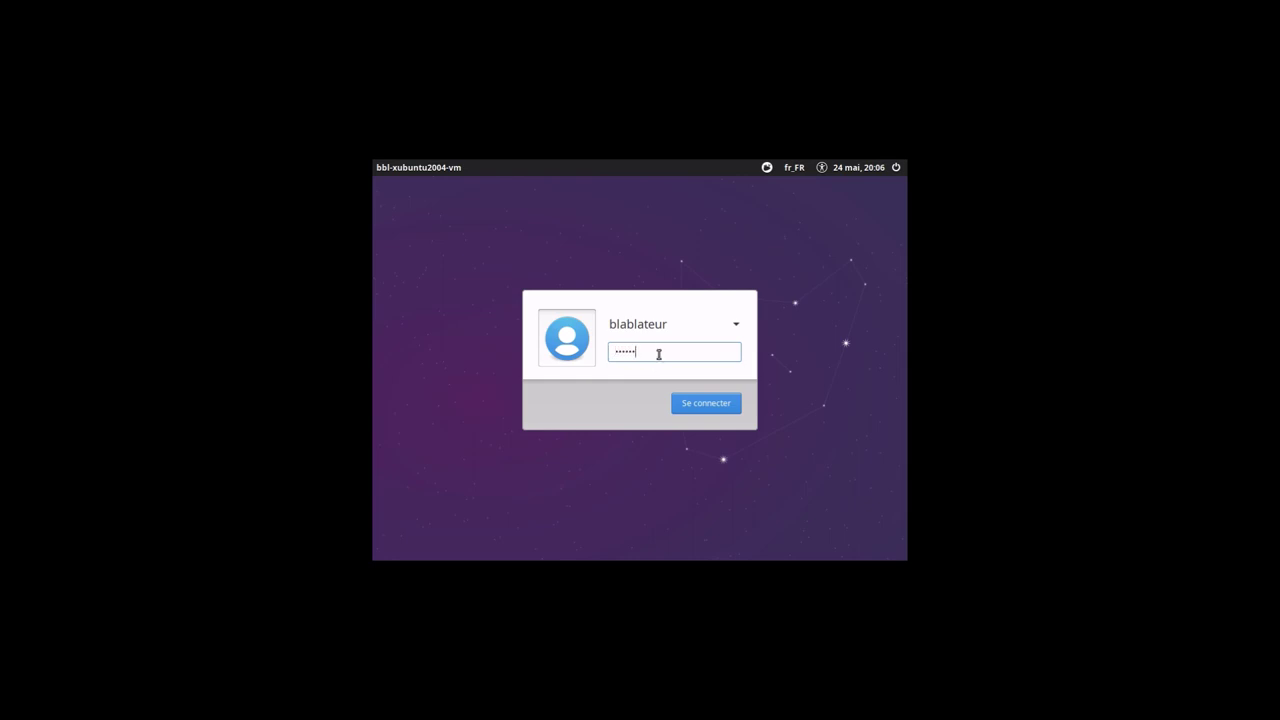
pyautogui.press('Return')
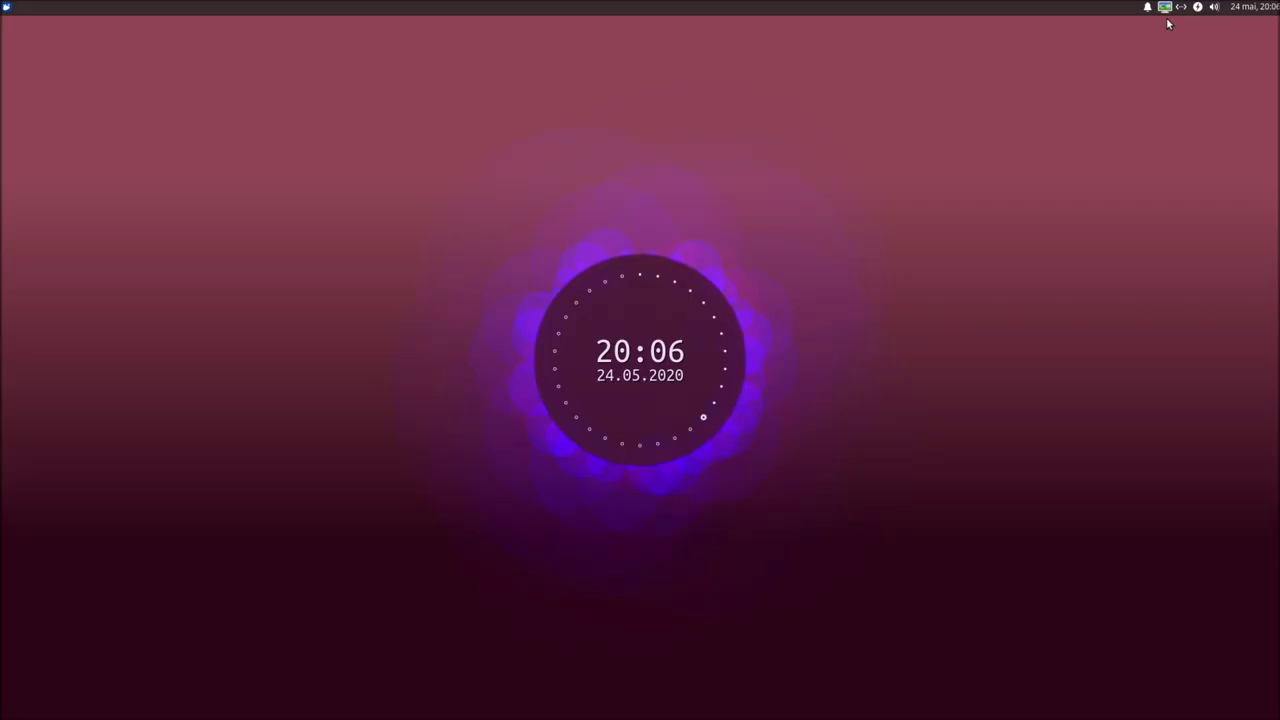
# Step: Make Galaxy the active wallpaper from the LiveWallpaper indicator, and open Galaxy's settings in the preferences
pyautogui.click(1165, 8)
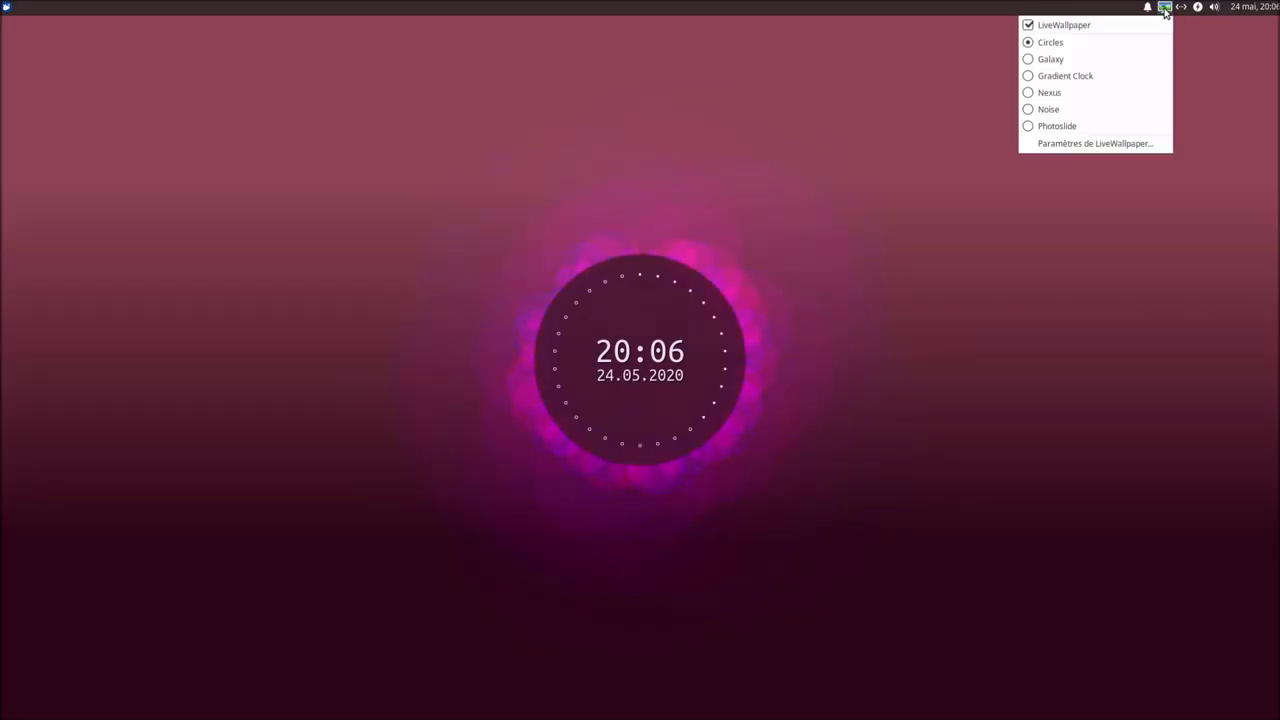
pyautogui.click(1031, 60)
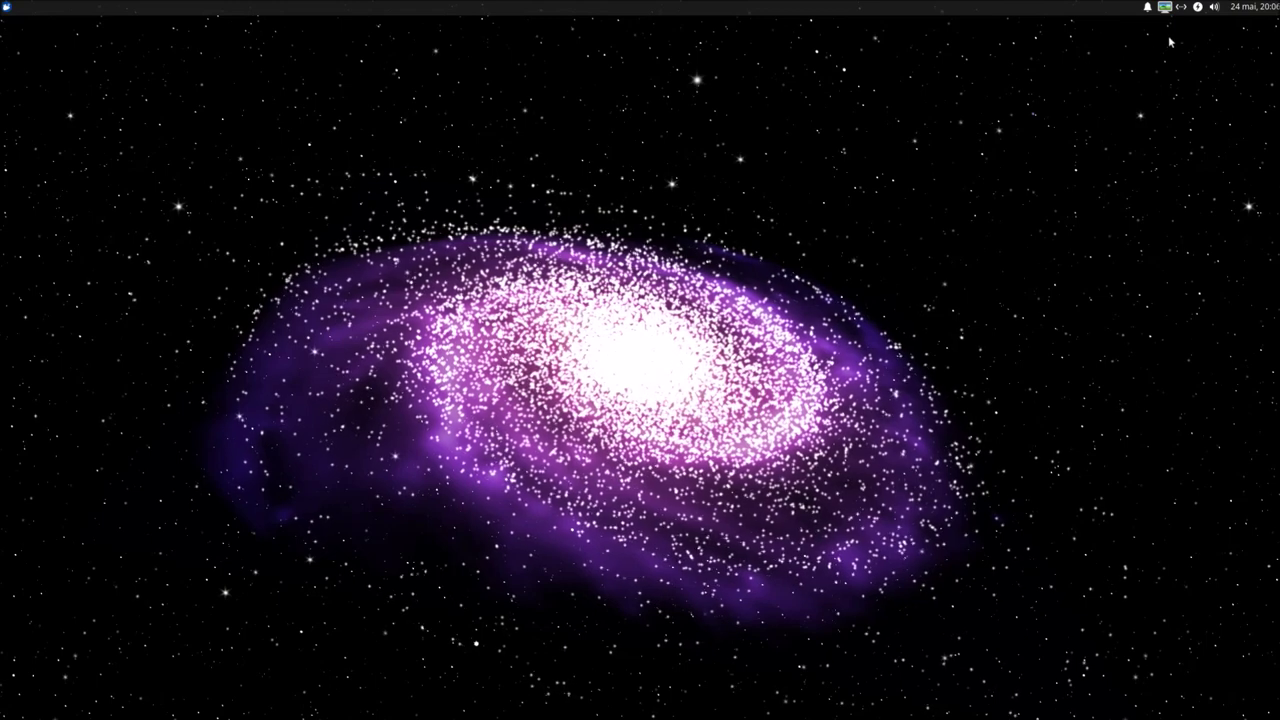
pyautogui.click(1166, 8)
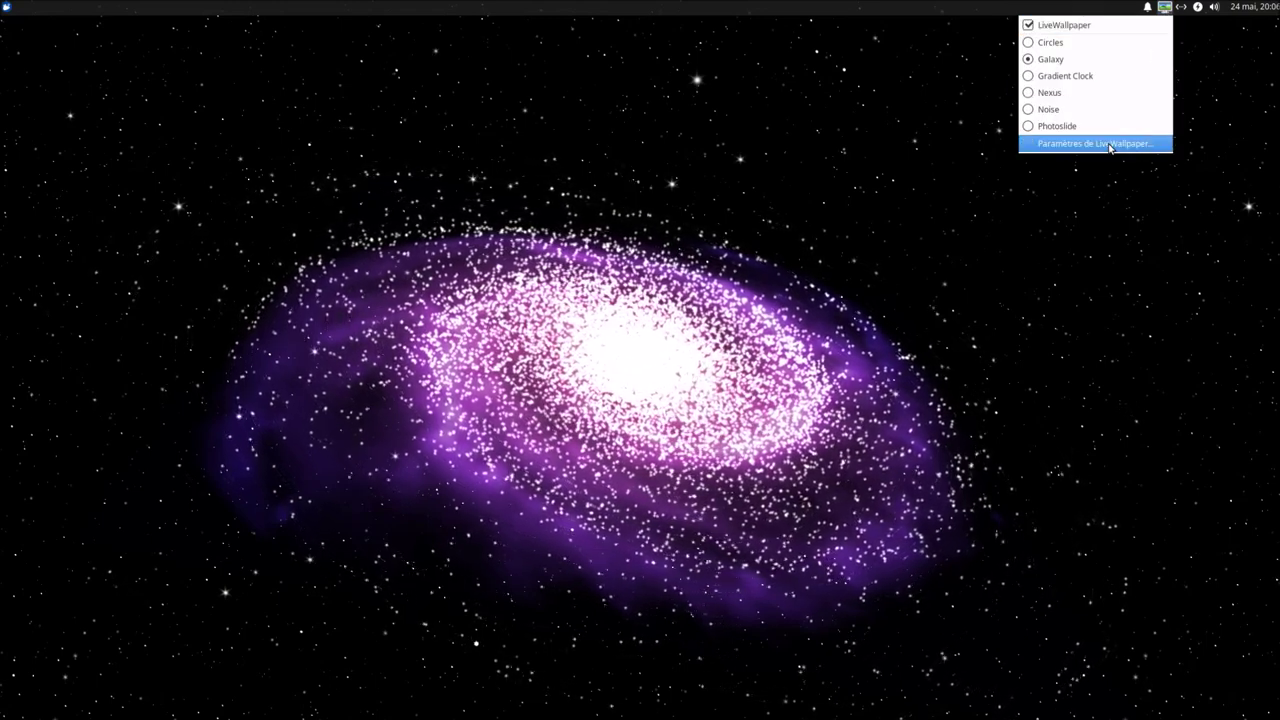
pyautogui.click(1109, 142)
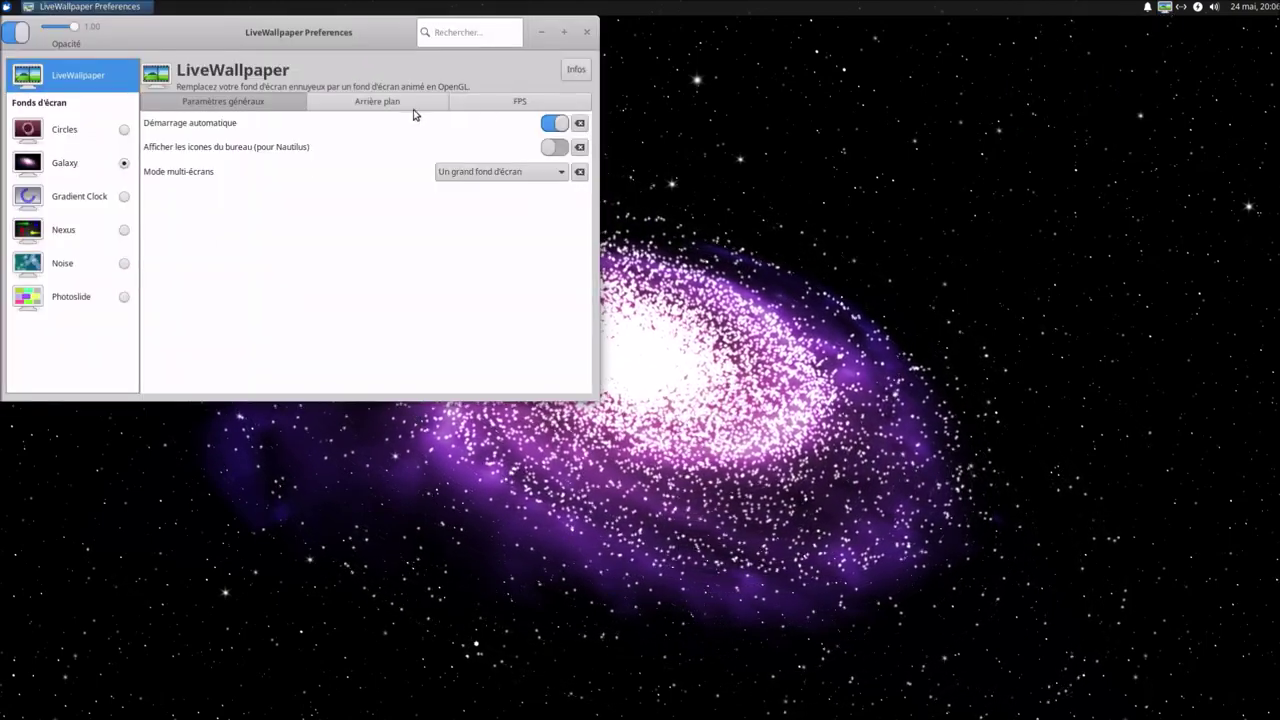
pyautogui.click(83, 163)
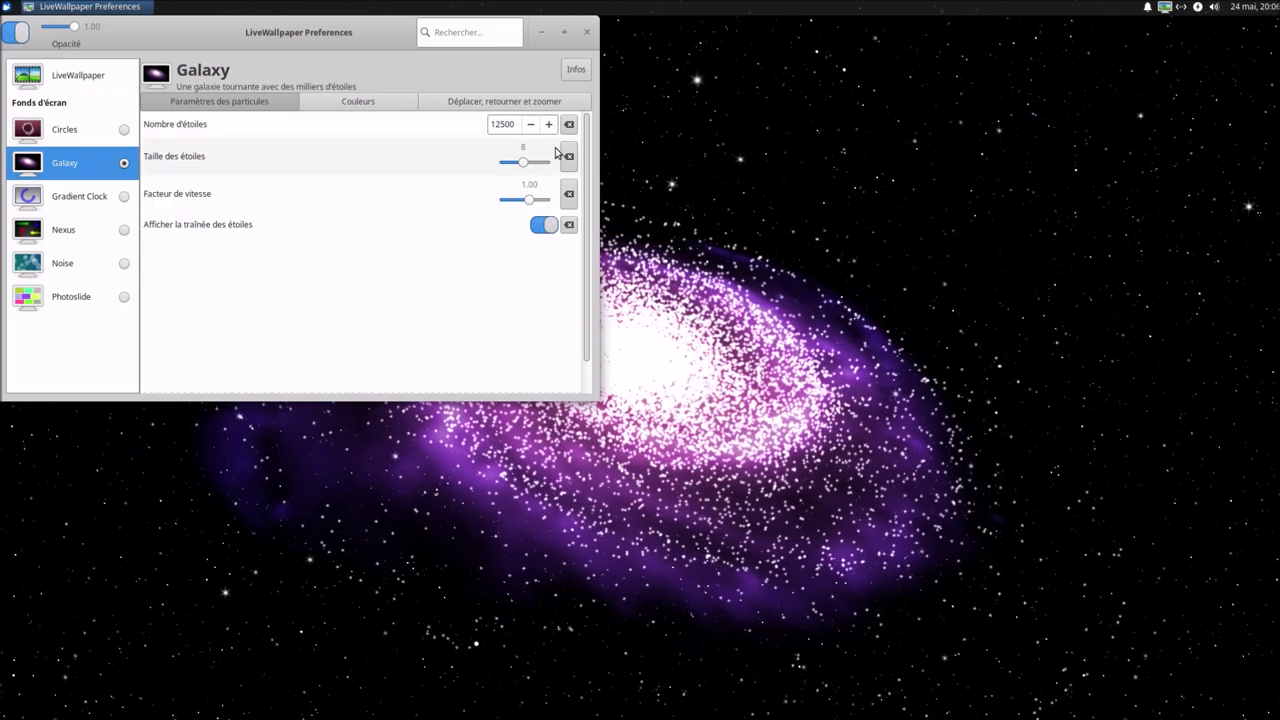
# Step: Try Galaxy's number of stars at 0 and 133500, and set it to 36000
pyautogui.click(531, 124)
pyautogui.click(536, 125)
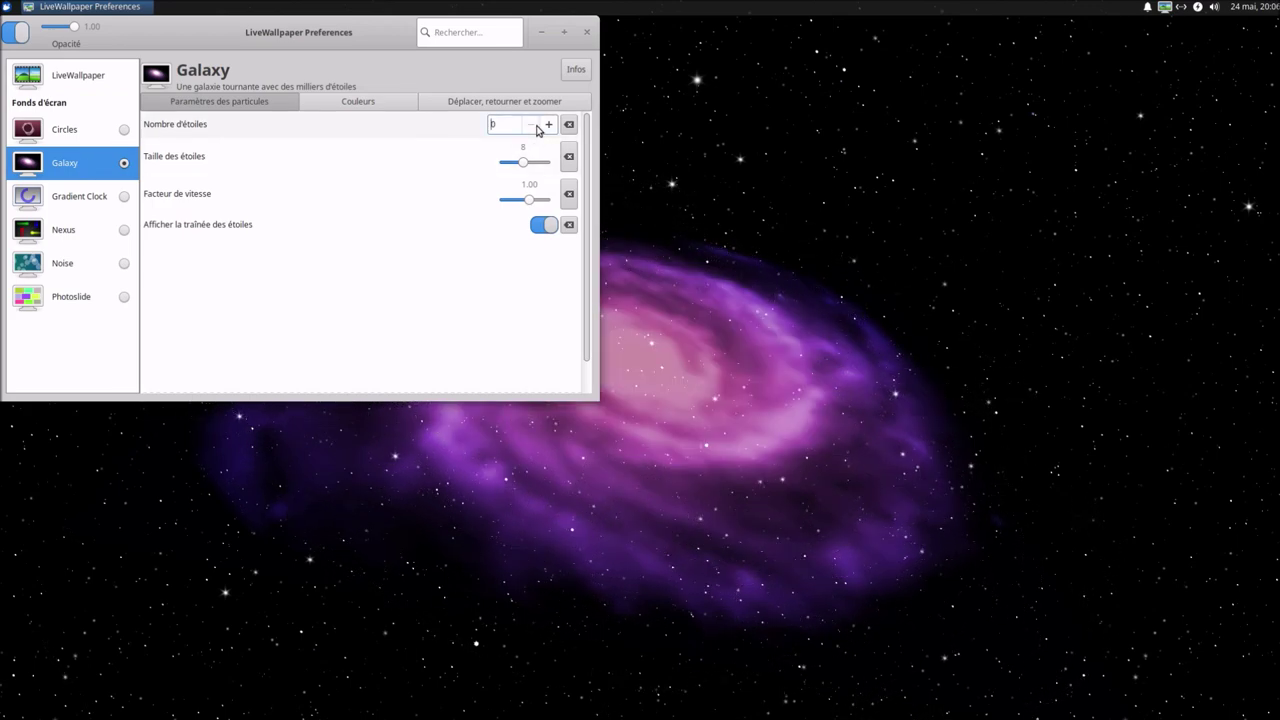
pyautogui.click(549, 125)
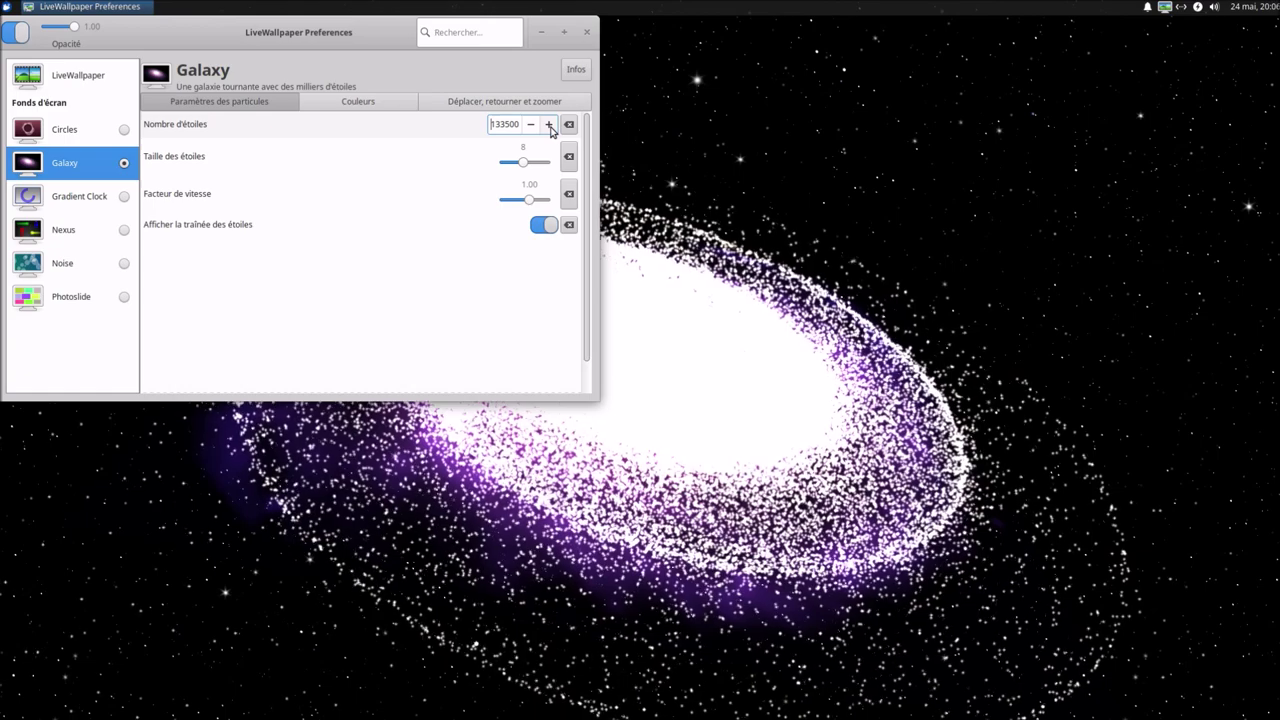
pyautogui.click(536, 128)
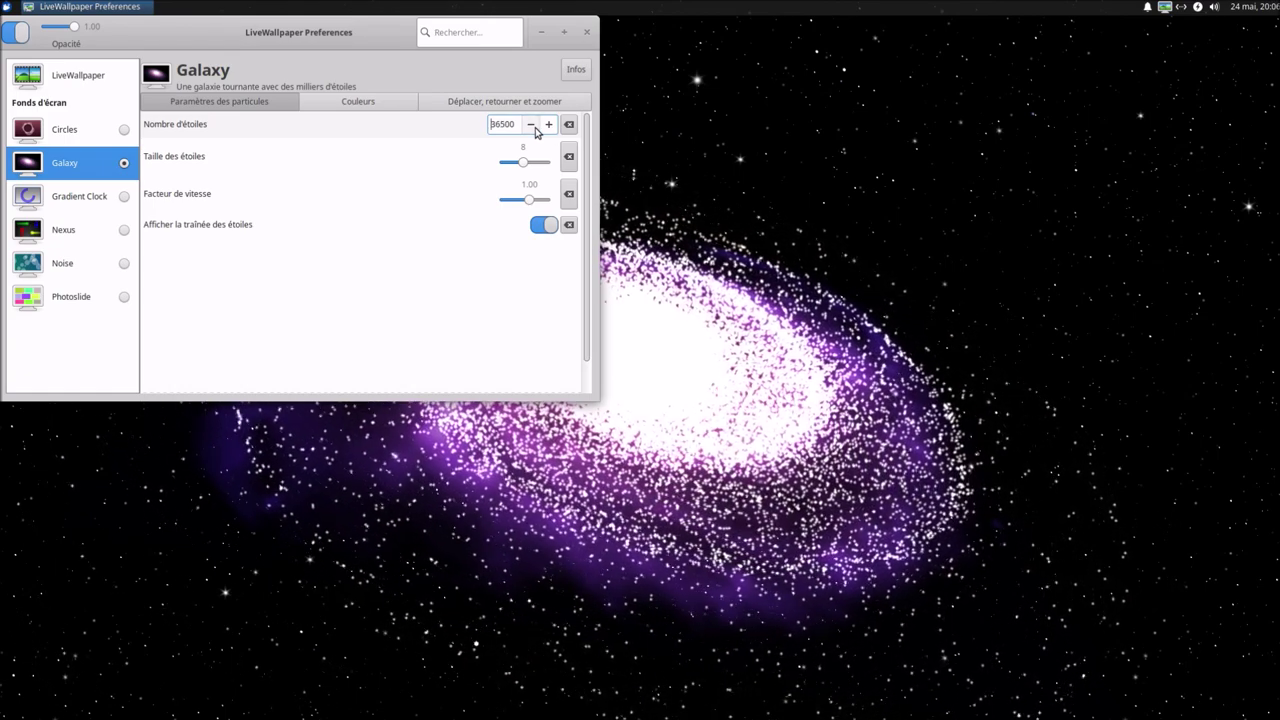
pyautogui.click(535, 128)
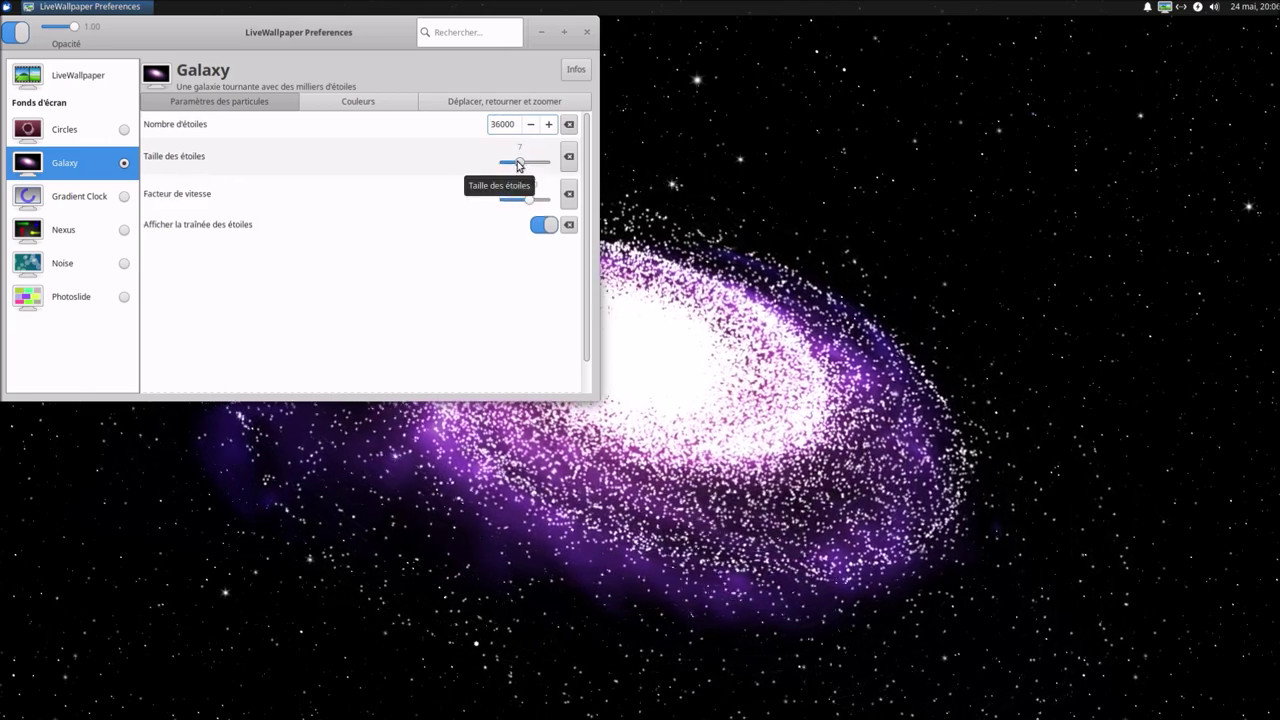
# Step: Try Galaxy's star size at 1, set it to 4, and reduce the speed factor to 0.07
pyautogui.moveTo(517, 163); pyautogui.dragTo(494, 165)
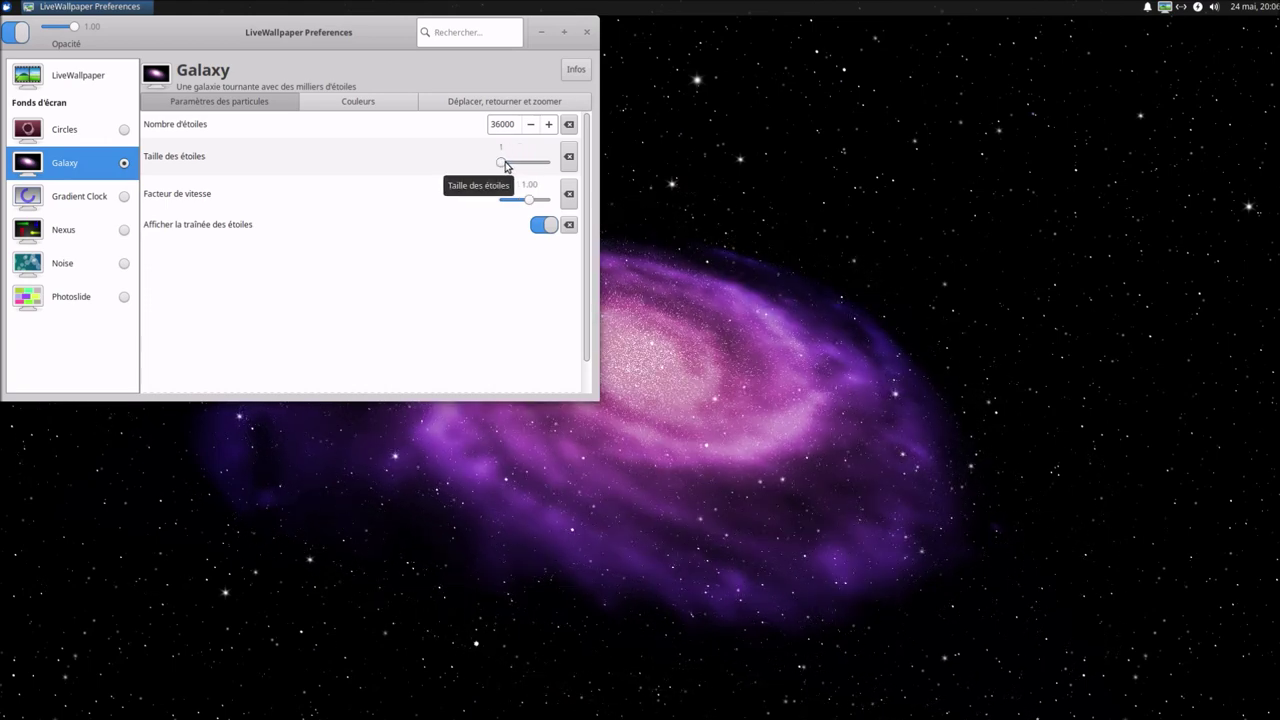
pyautogui.moveTo(505, 165)
pyautogui.mouseDown()
pyautogui.moveTo(548, 165)
pyautogui.moveTo(510, 166)
pyautogui.mouseUp()
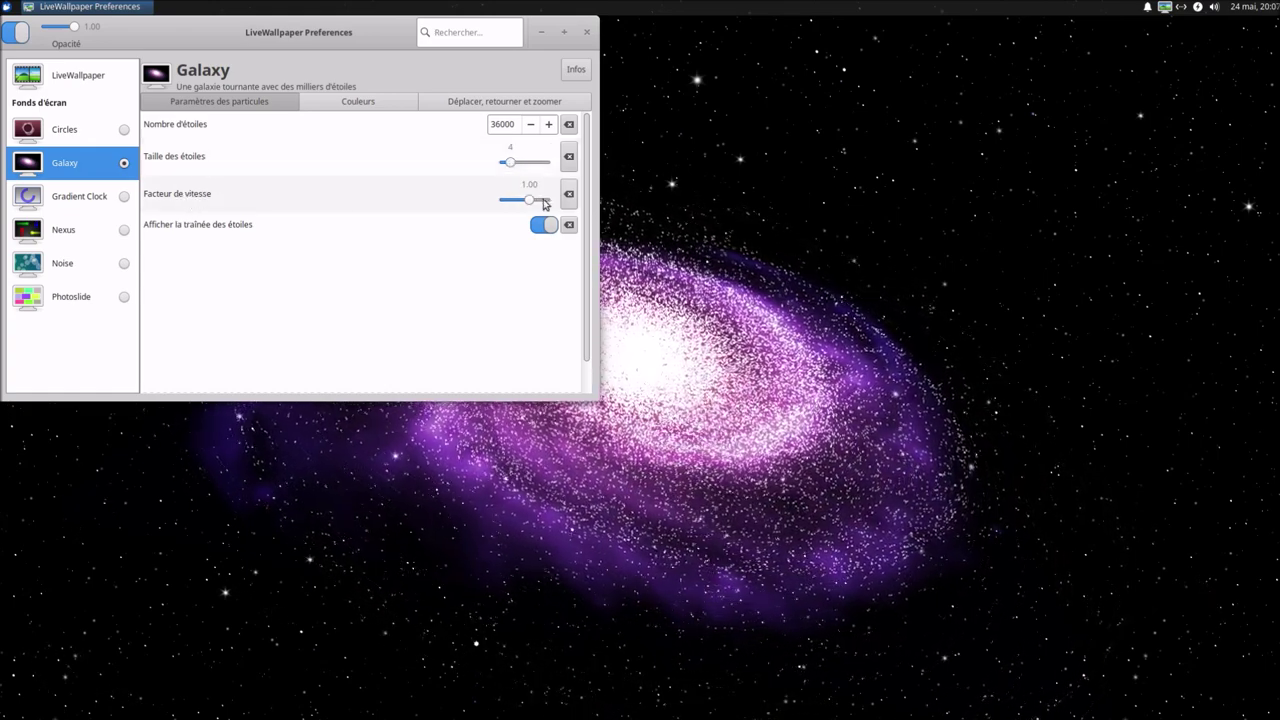
pyautogui.moveTo(527, 202)
pyautogui.mouseDown()
pyautogui.moveTo(514, 200)
pyautogui.moveTo(530, 202)
pyautogui.mouseUp()
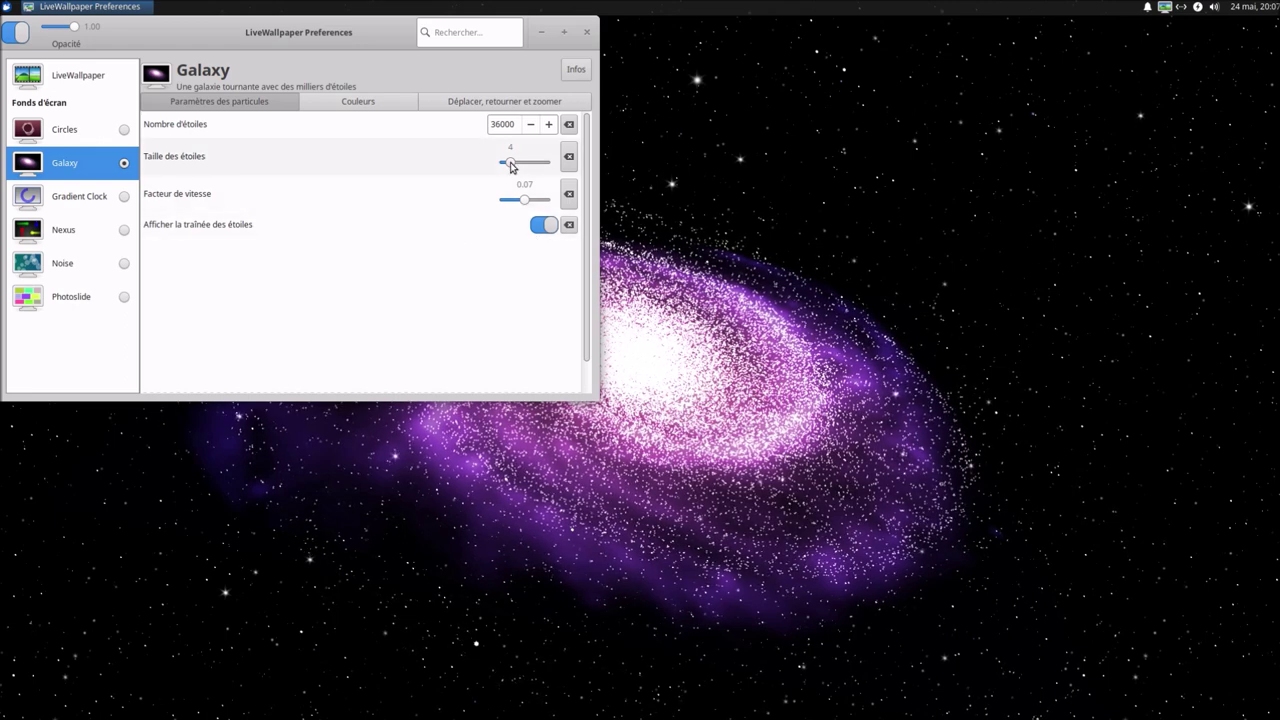
# Step: Set Galaxy's star size to 10, and switch the star trails off and on again
pyautogui.moveTo(509, 162); pyautogui.dragTo(530, 166)
pyautogui.click(545, 226)
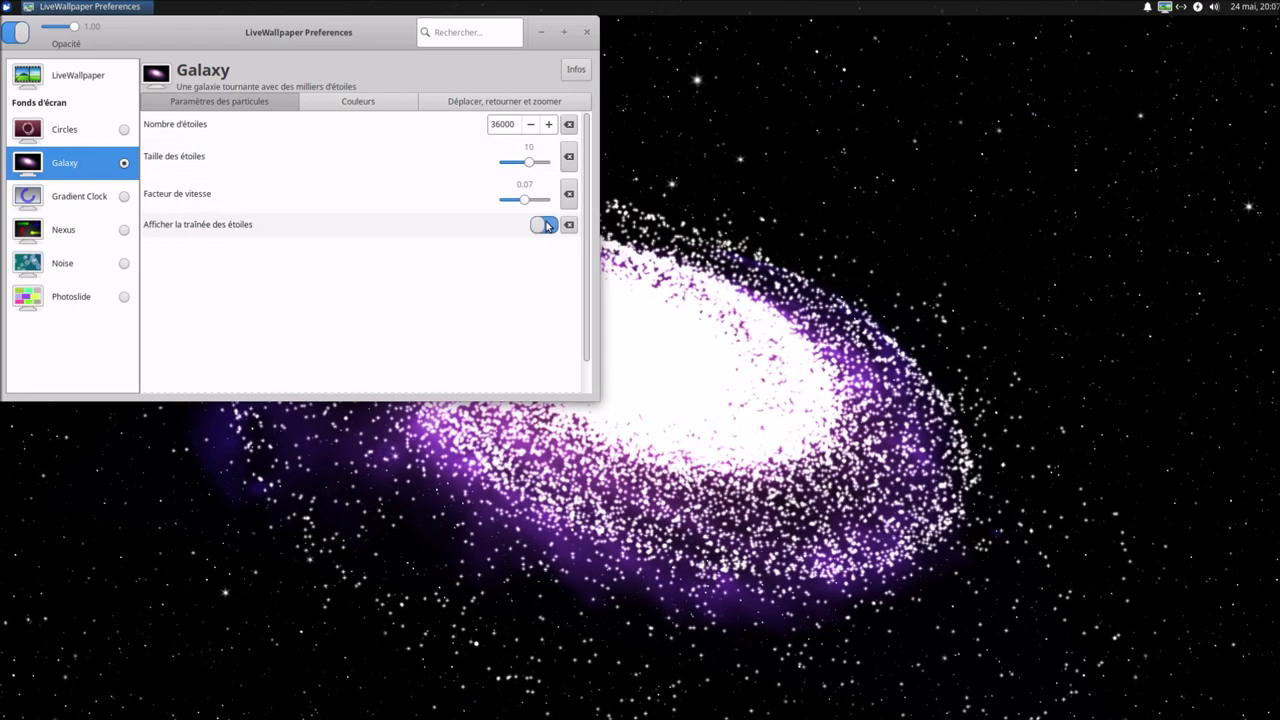
pyautogui.click(545, 226)
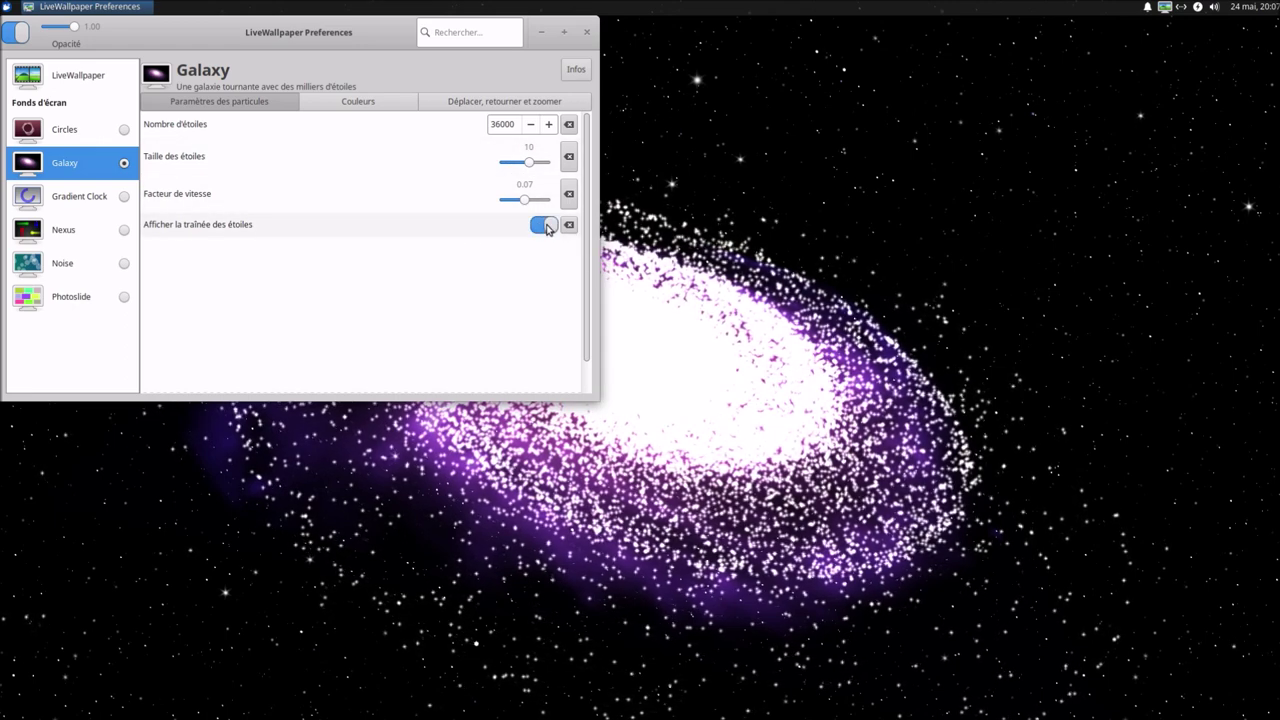
# Step: Change the colour of Galaxy's stars to bright red
pyautogui.click(378, 108)
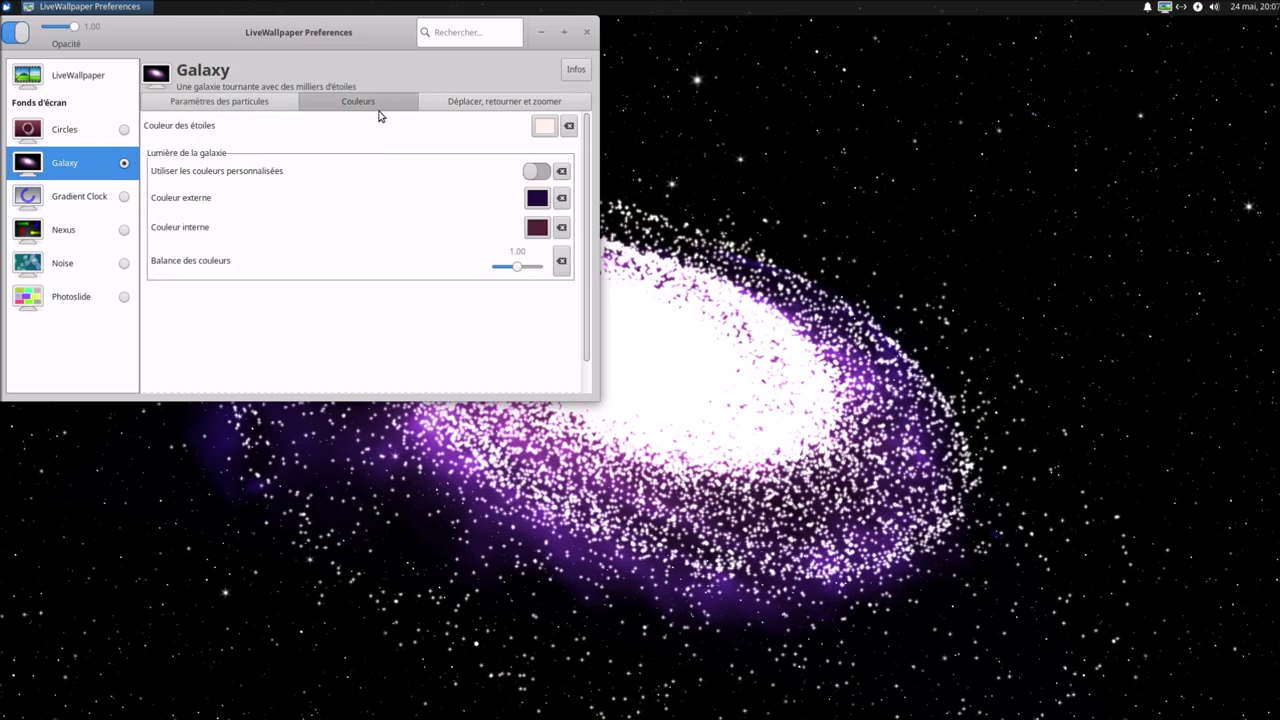
pyautogui.click(544, 126)
pyautogui.click(160, 150)
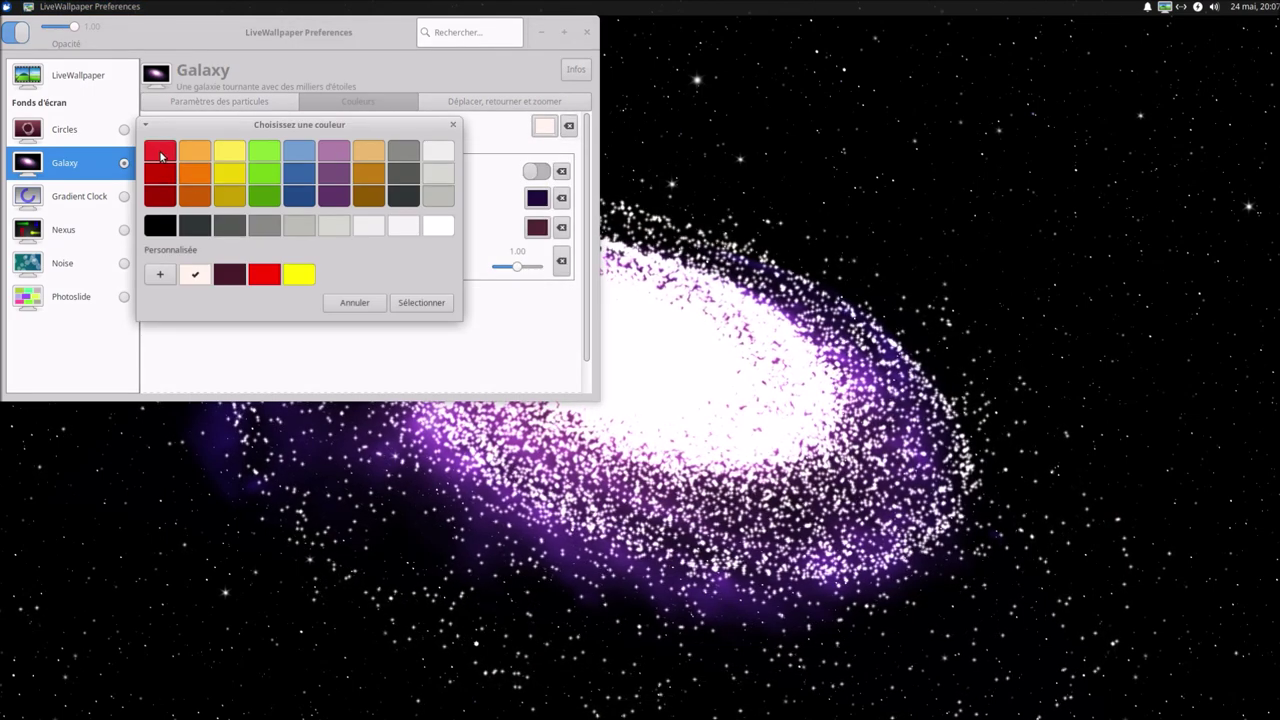
pyautogui.click(408, 302)
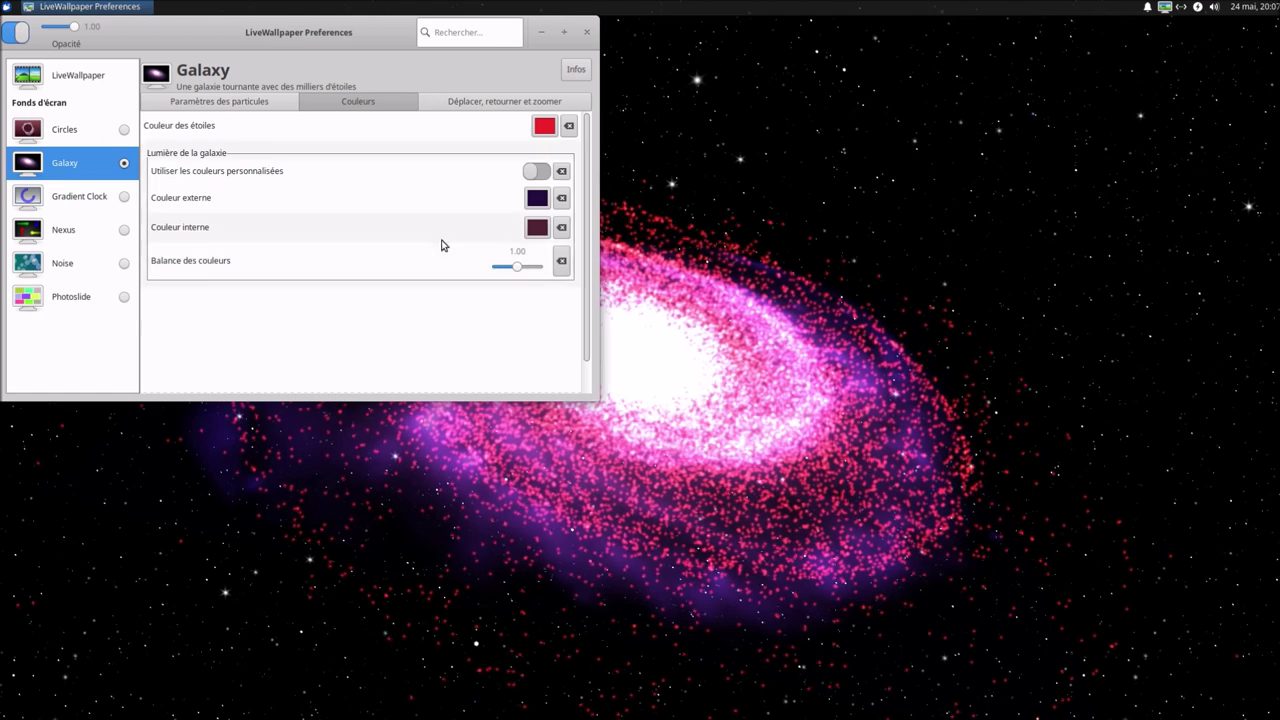
# Step: Use custom colours for Galaxy's light, with light blue as the outer colour and yellow as the inner colour
pyautogui.click(537, 197)
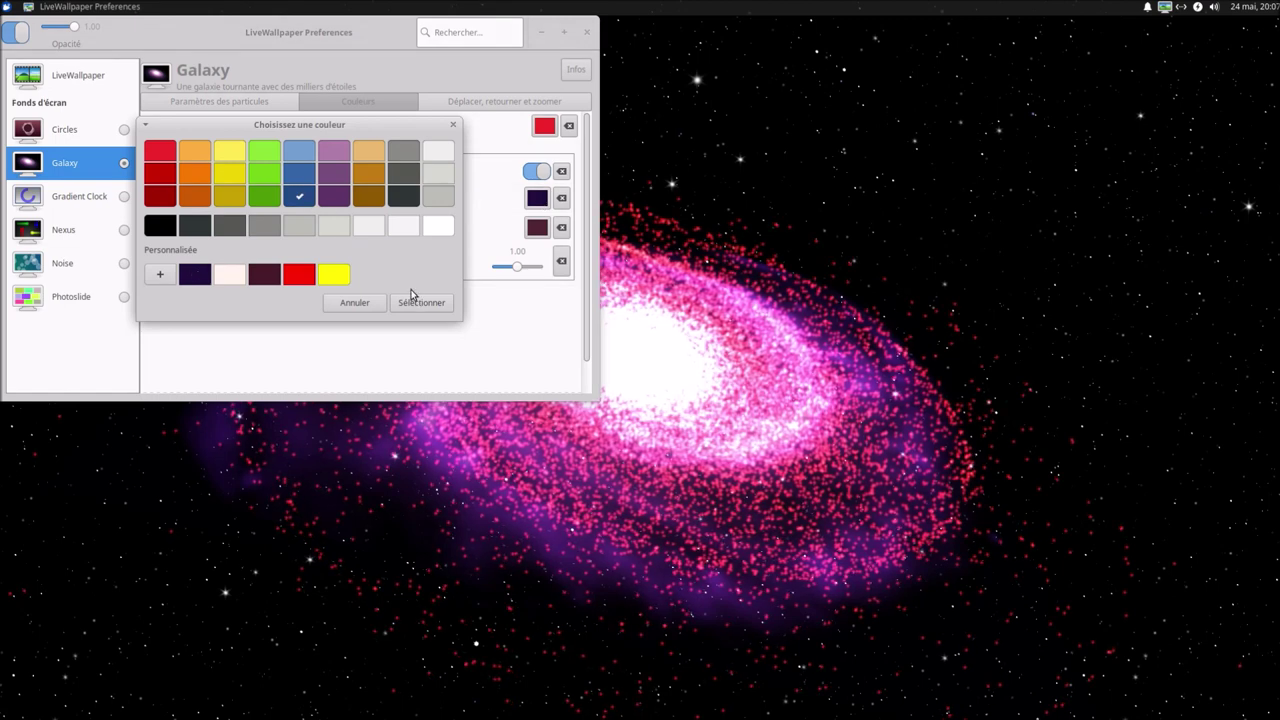
pyautogui.click(400, 302)
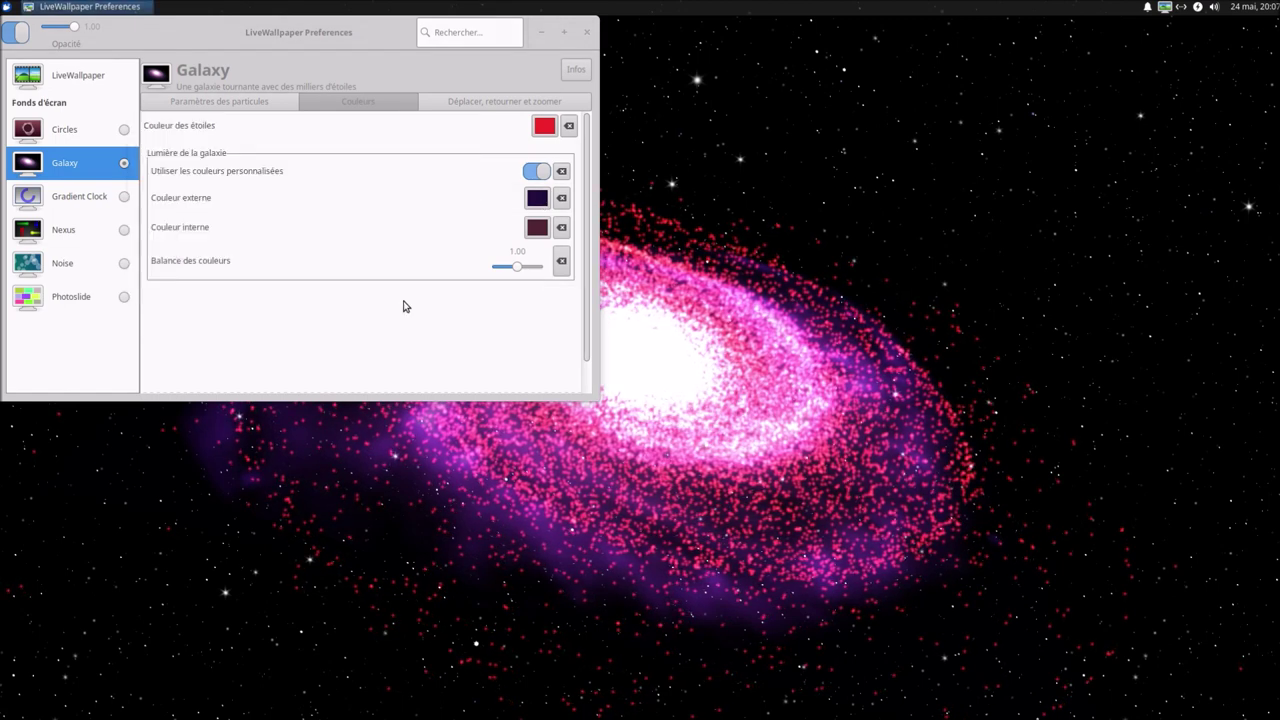
pyautogui.click(537, 228)
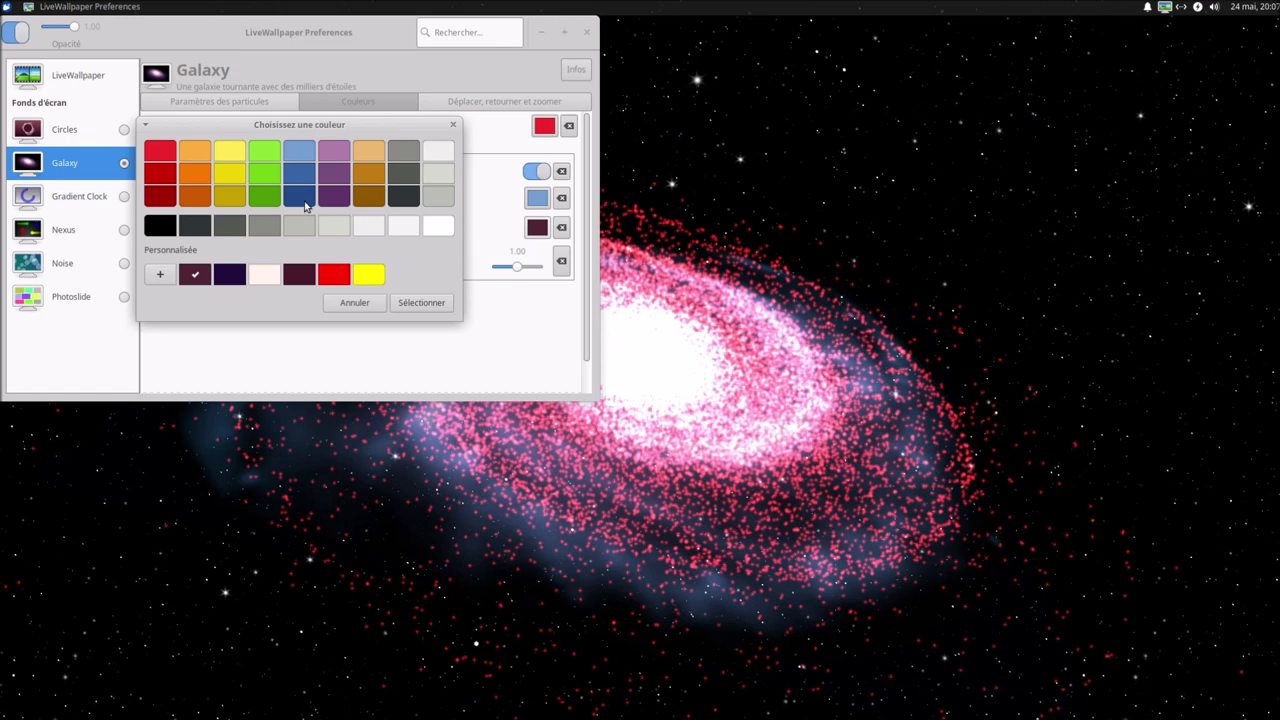
pyautogui.click(440, 304)
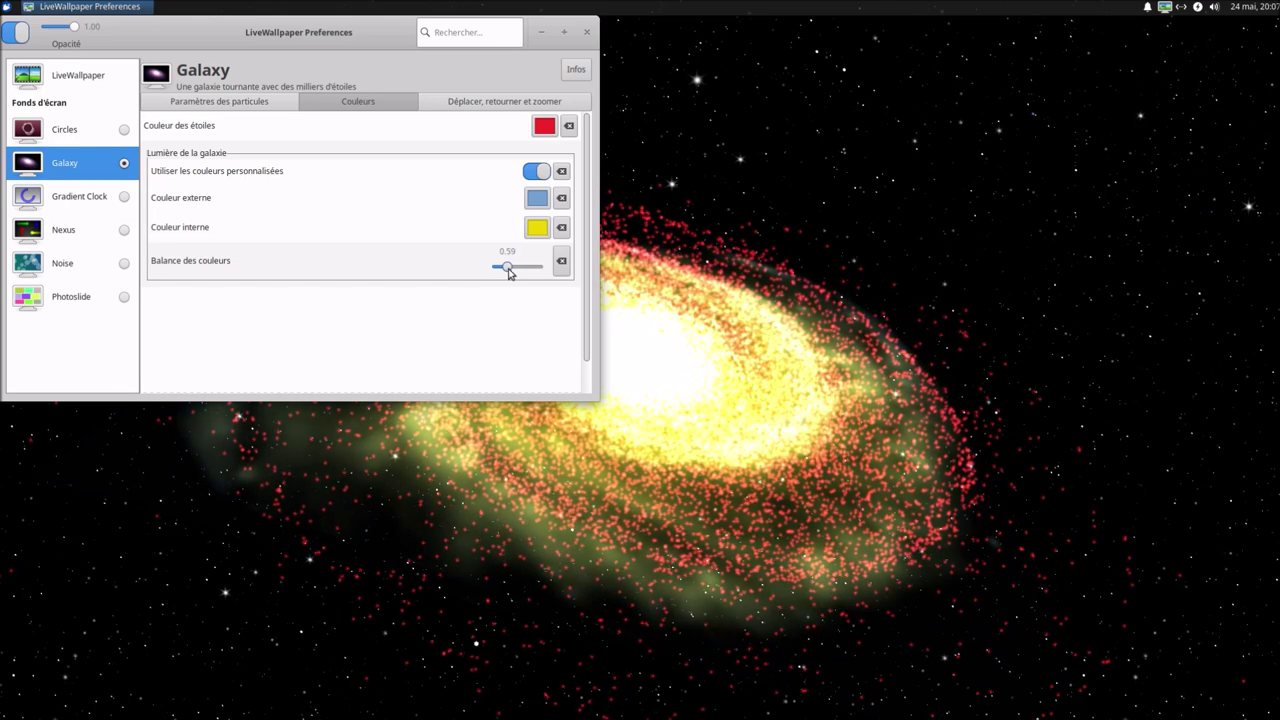
# Step: Set Galaxy's zoom to 0.42 and examine its rotation and offset settings
pyautogui.click(492, 104)
pyautogui.moveTo(517, 137)
pyautogui.mouseDown()
pyautogui.moveTo(529, 137)
pyautogui.moveTo(507, 138)
pyautogui.mouseUp()
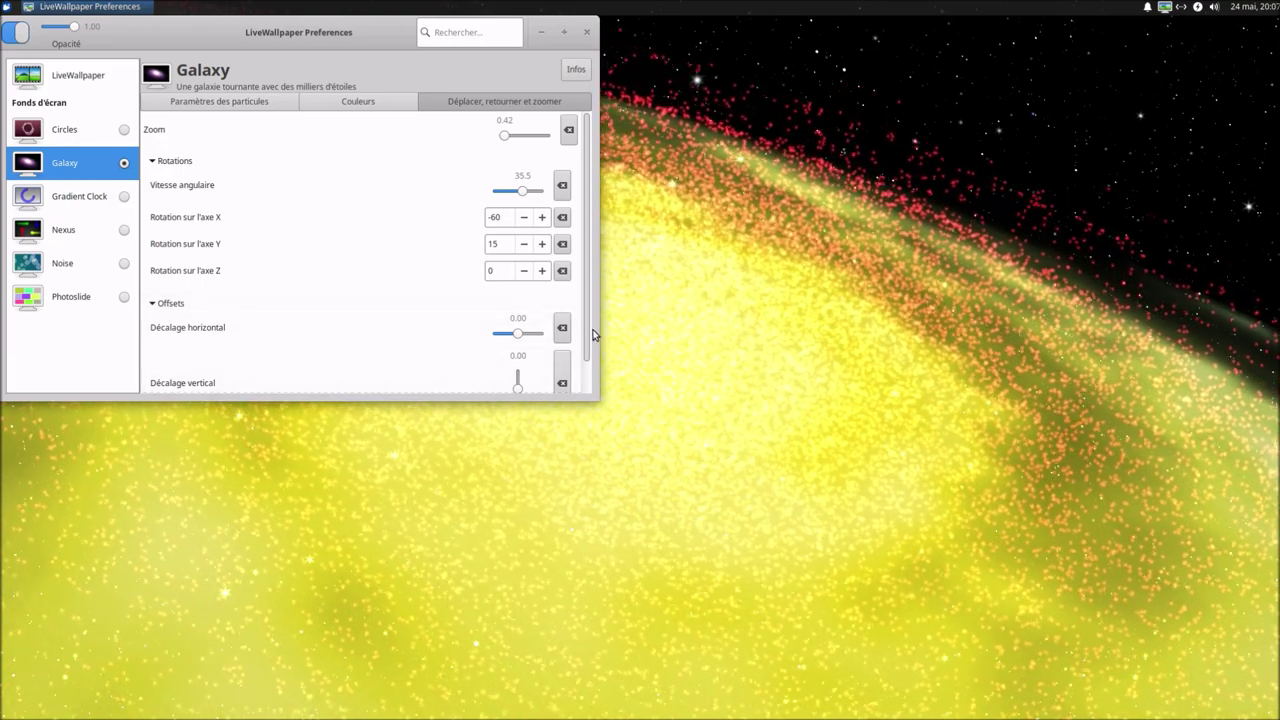
pyautogui.moveTo(588, 333); pyautogui.dragTo(590, 384)
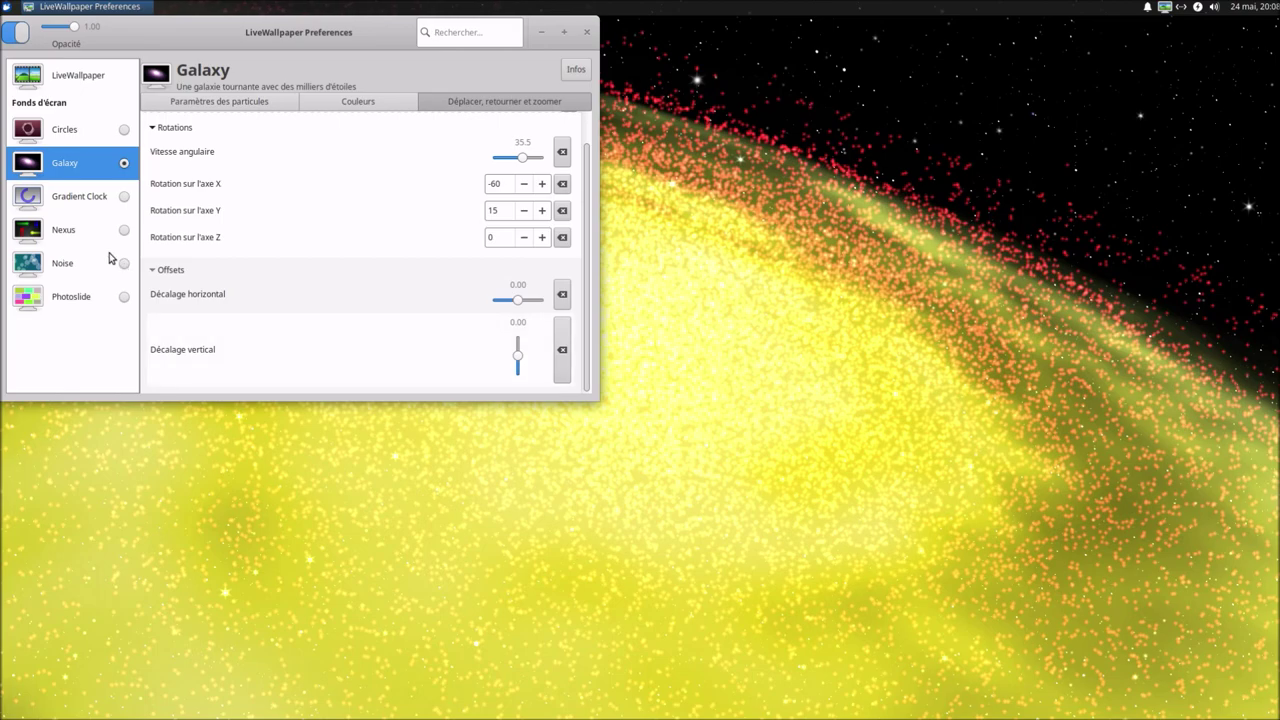
# Step: Make Gradient Clock the active wallpaper and set its second colour to light purple
pyautogui.click(80, 197)
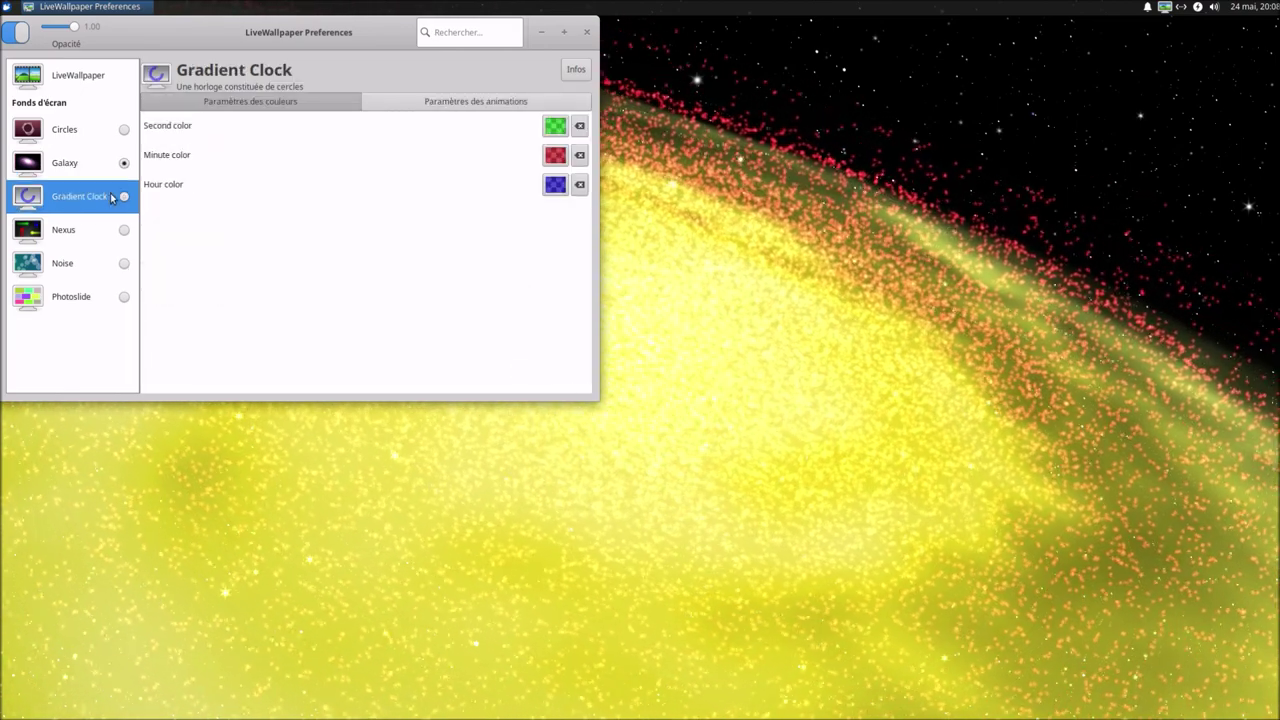
pyautogui.click(124, 198)
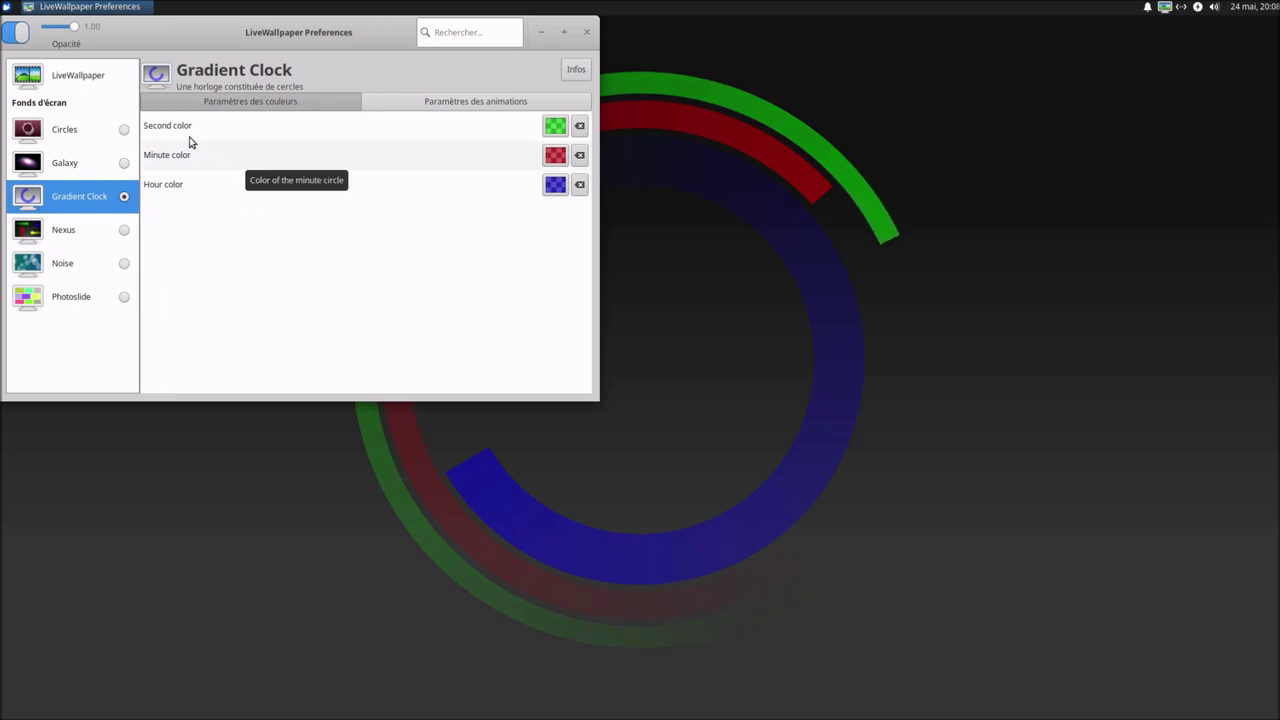
pyautogui.click(554, 128)
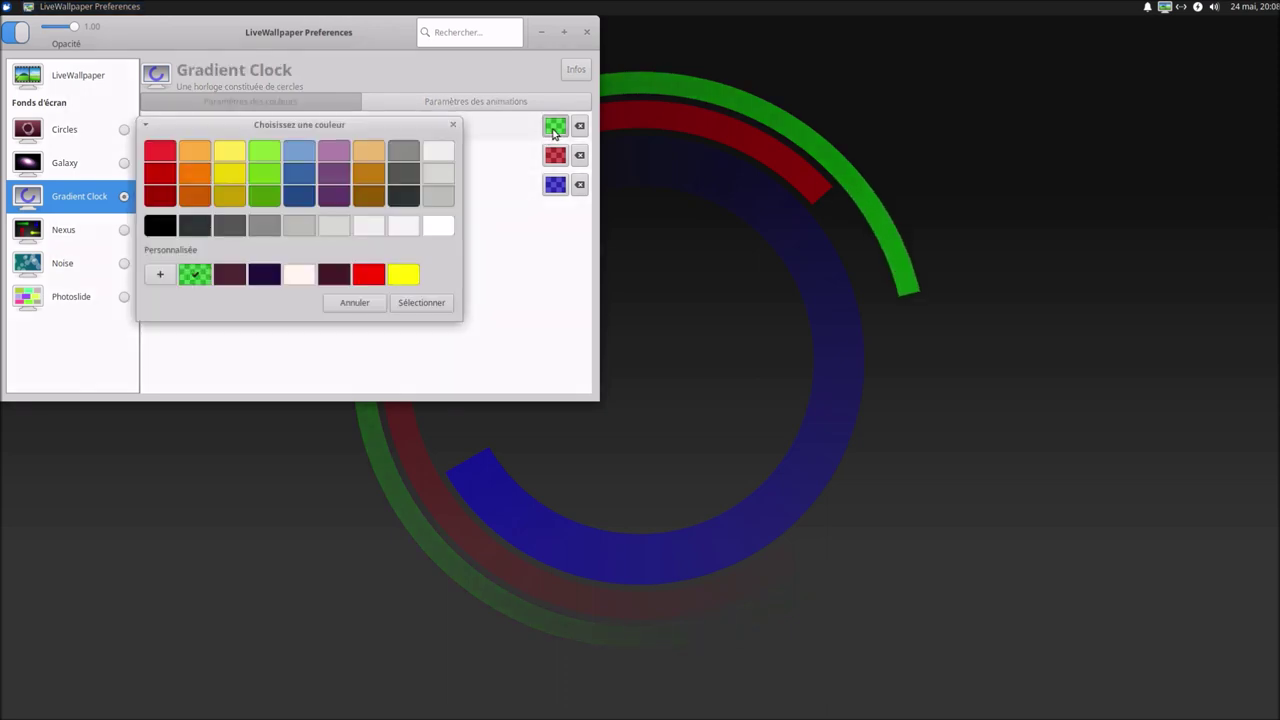
pyautogui.click(338, 157)
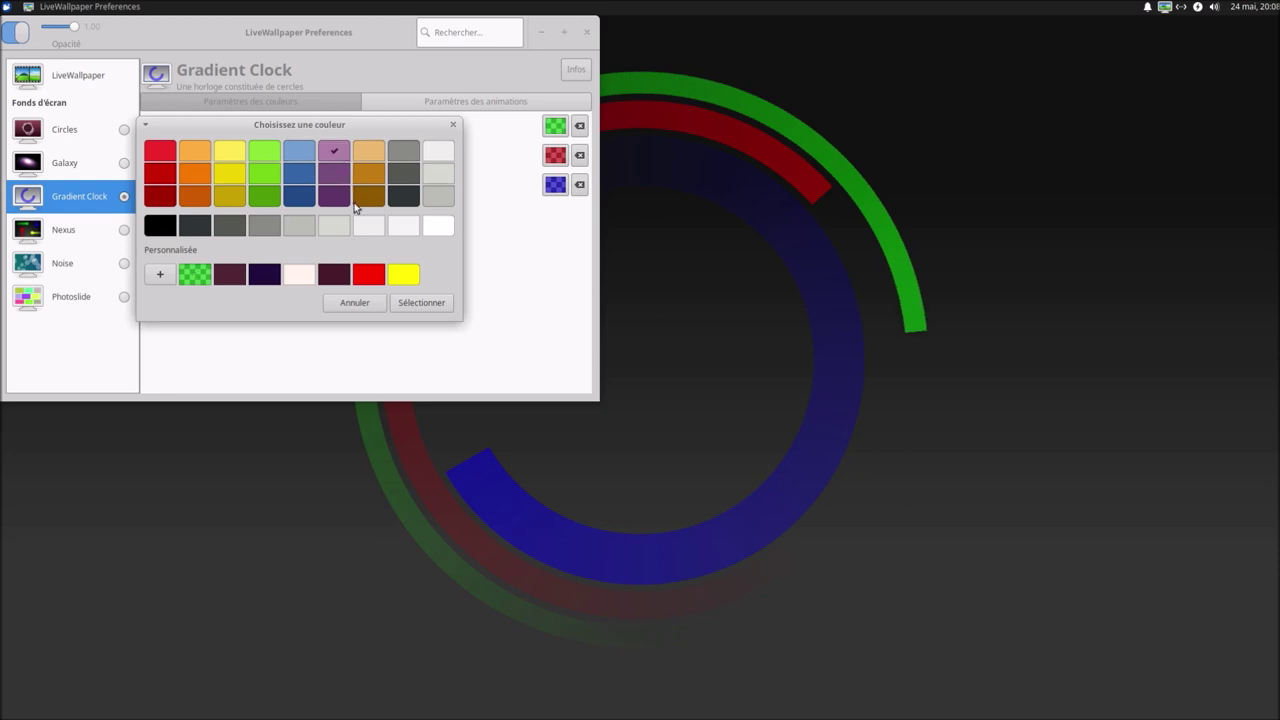
pyautogui.click(409, 304)
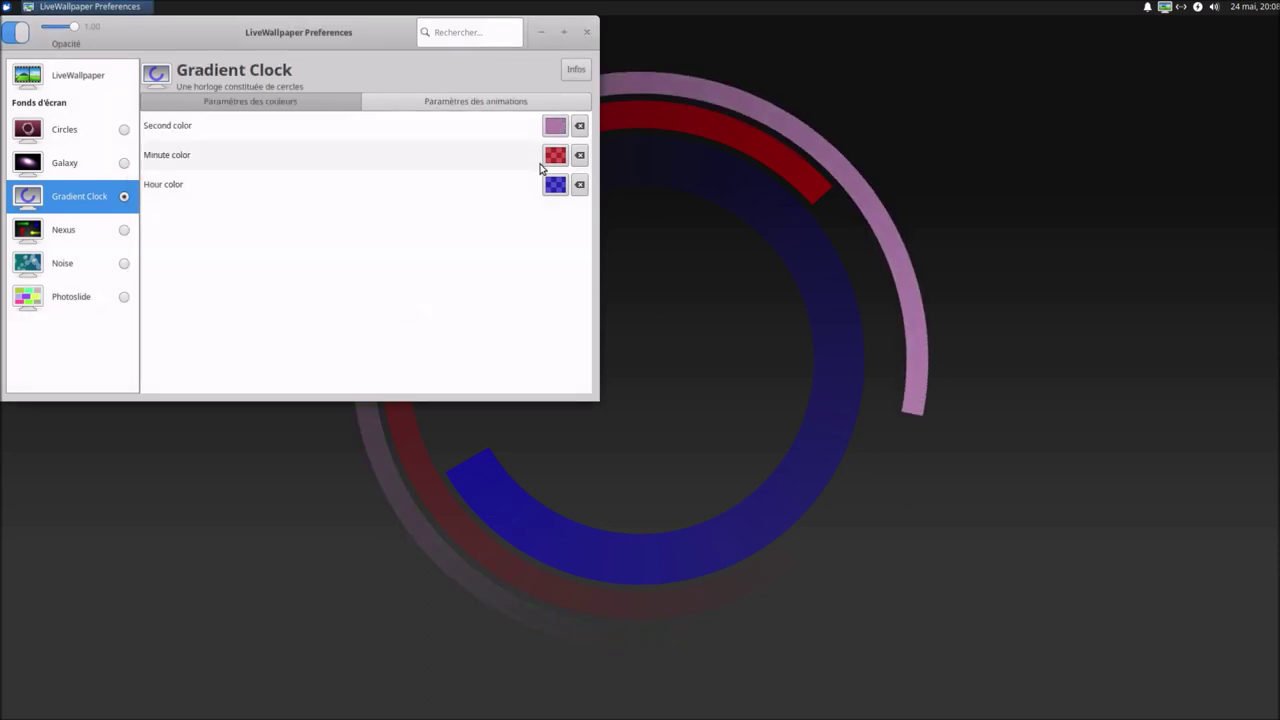
# Step: Set Gradient Clock's minute colour to bright green
pyautogui.click(555, 157)
pyautogui.click(163, 152)
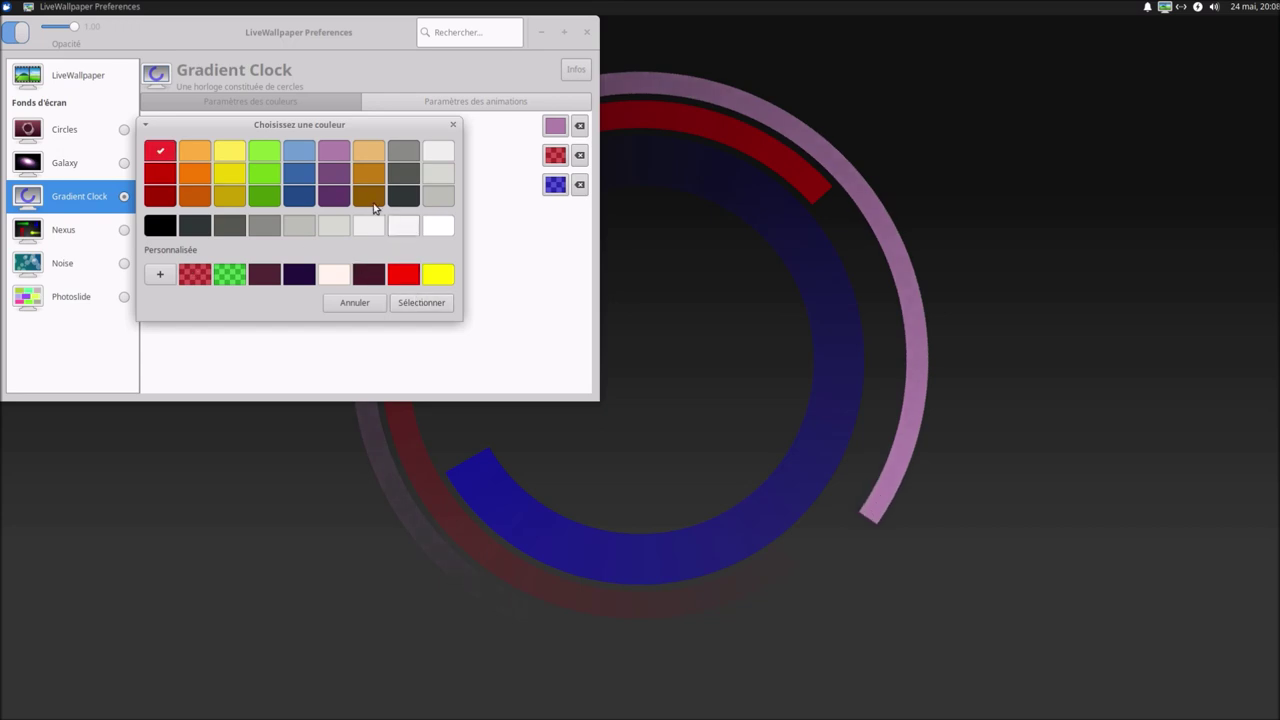
pyautogui.click(437, 306)
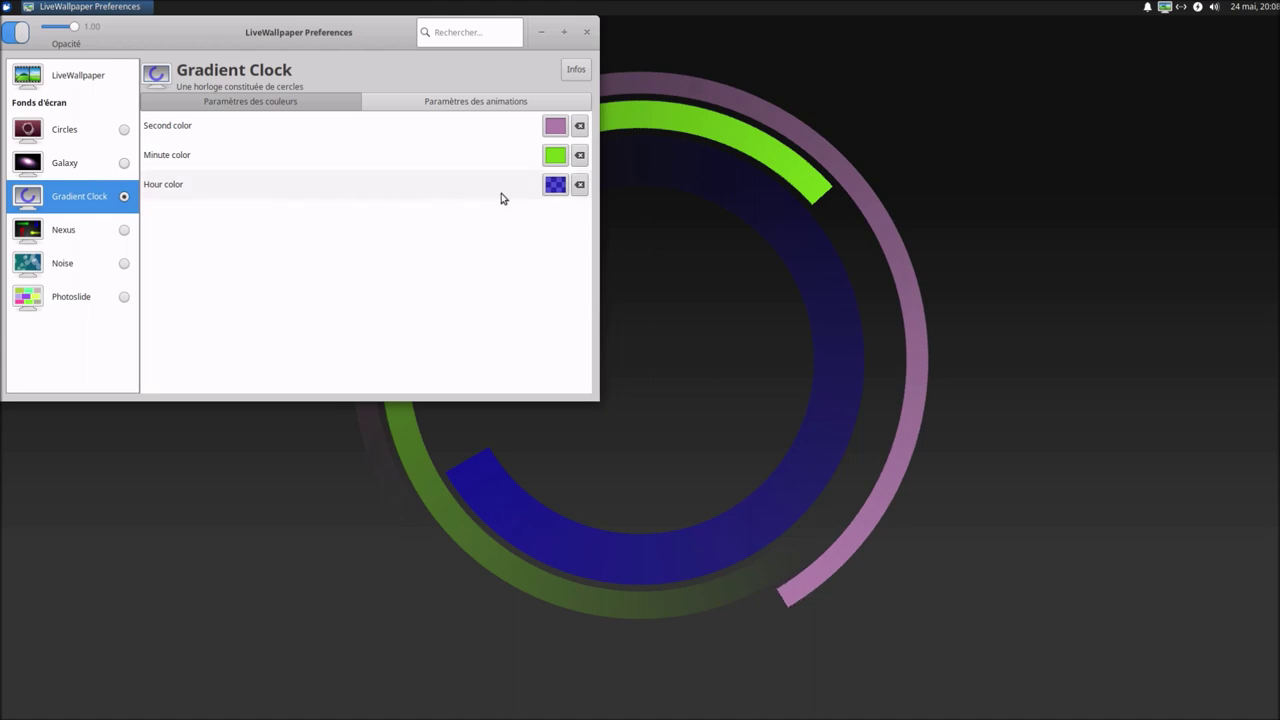
# Step: Set Gradient Clock's hour colour to yellow
pyautogui.click(552, 188)
pyautogui.click(228, 172)
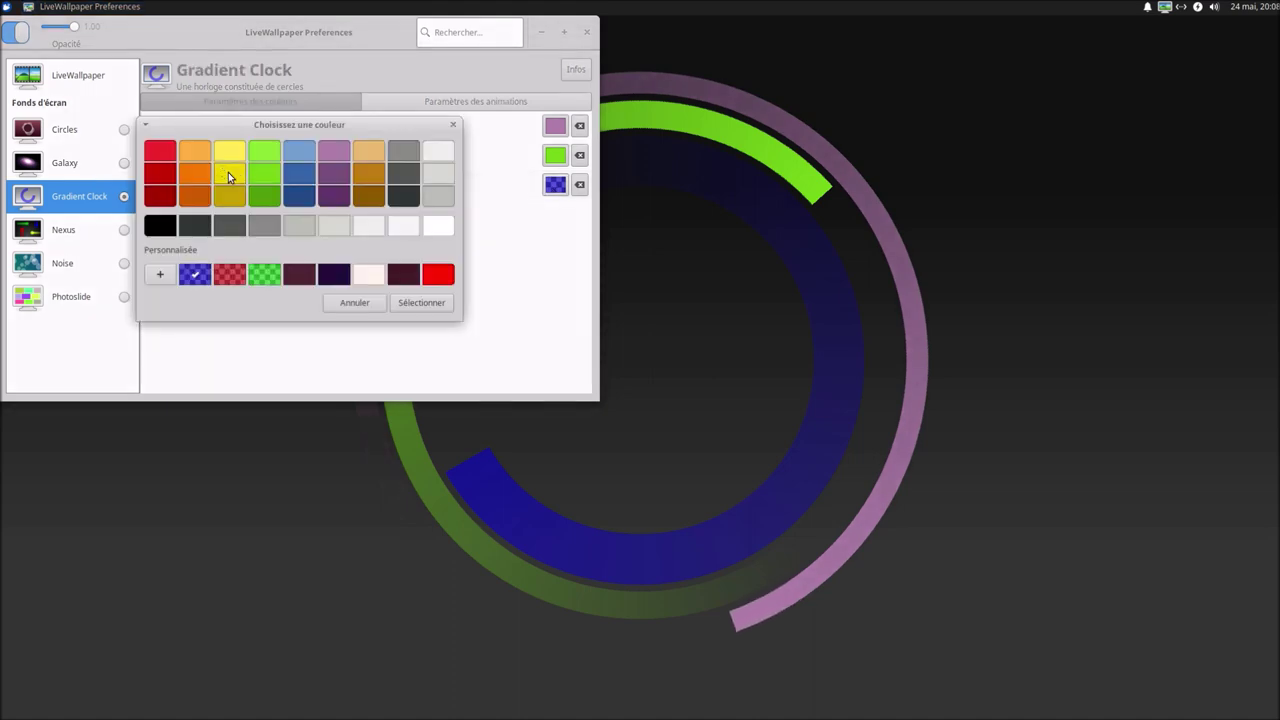
pyautogui.click(417, 304)
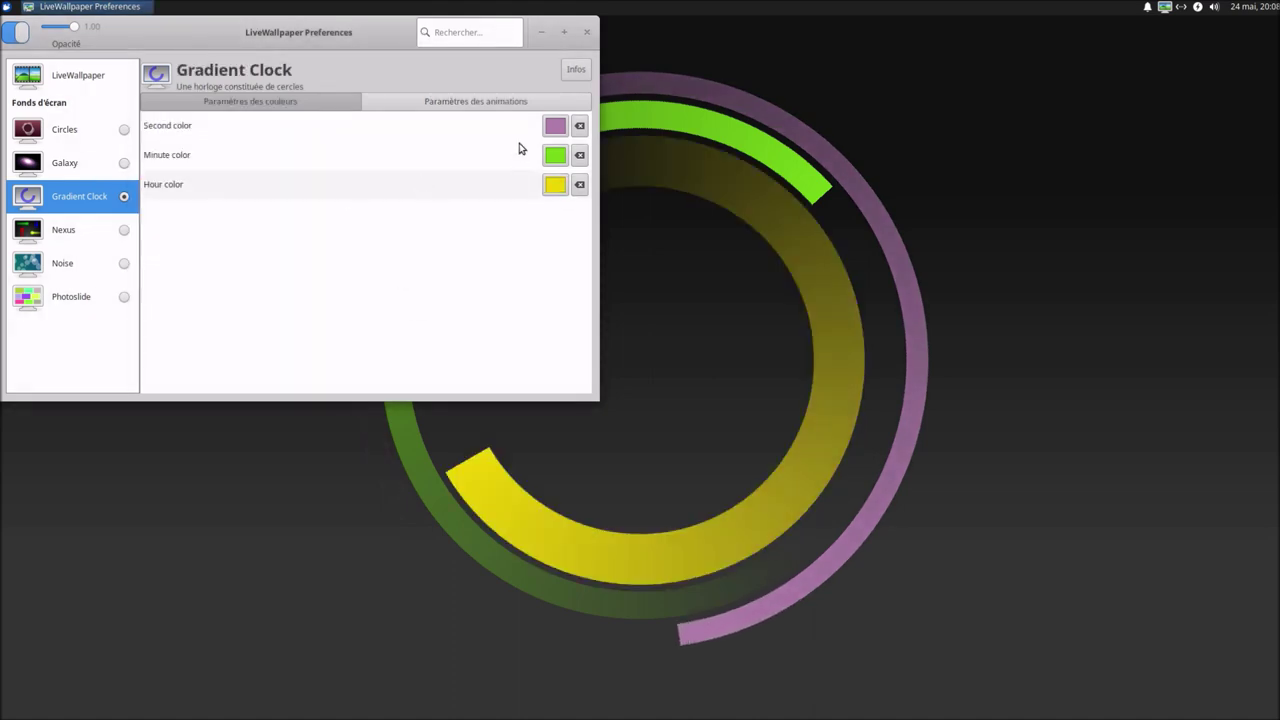
# Step: Set both the start and end smoothness of Gradient Clock's animation to 1.00
pyautogui.click(495, 104)
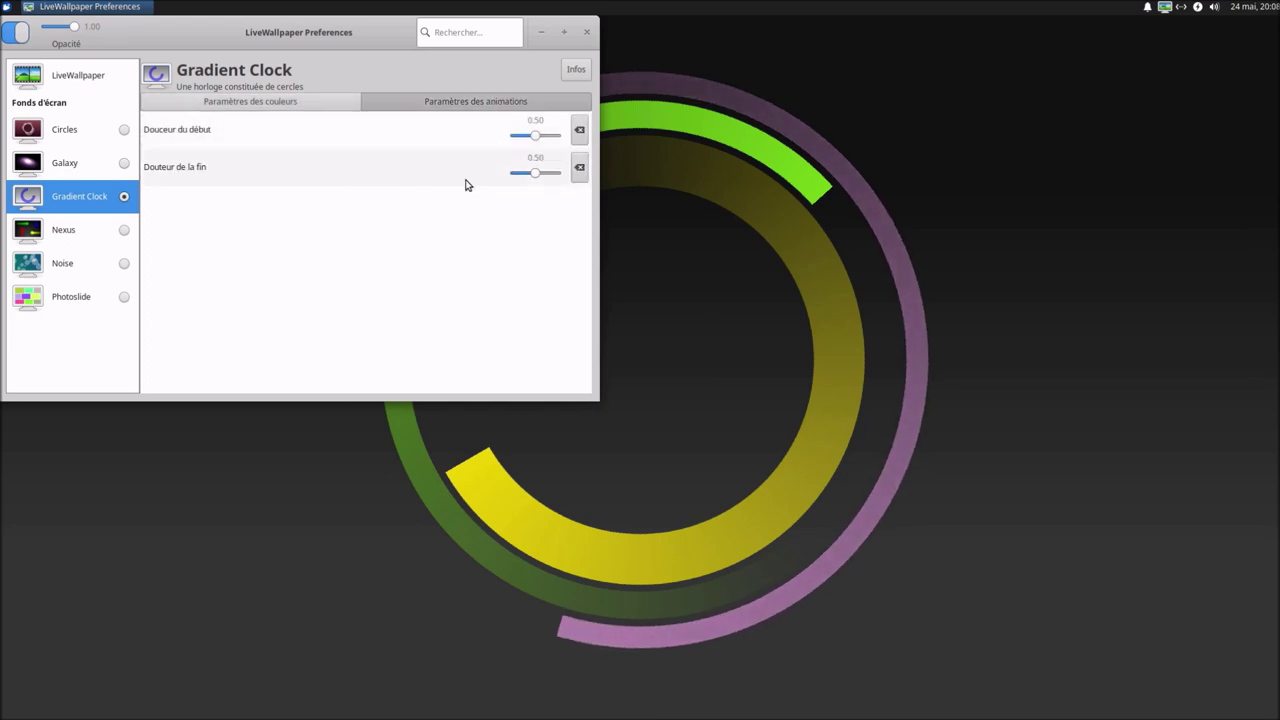
pyautogui.moveTo(535, 136); pyautogui.dragTo(578, 185)
pyautogui.moveTo(519, 140); pyautogui.dragTo(562, 136)
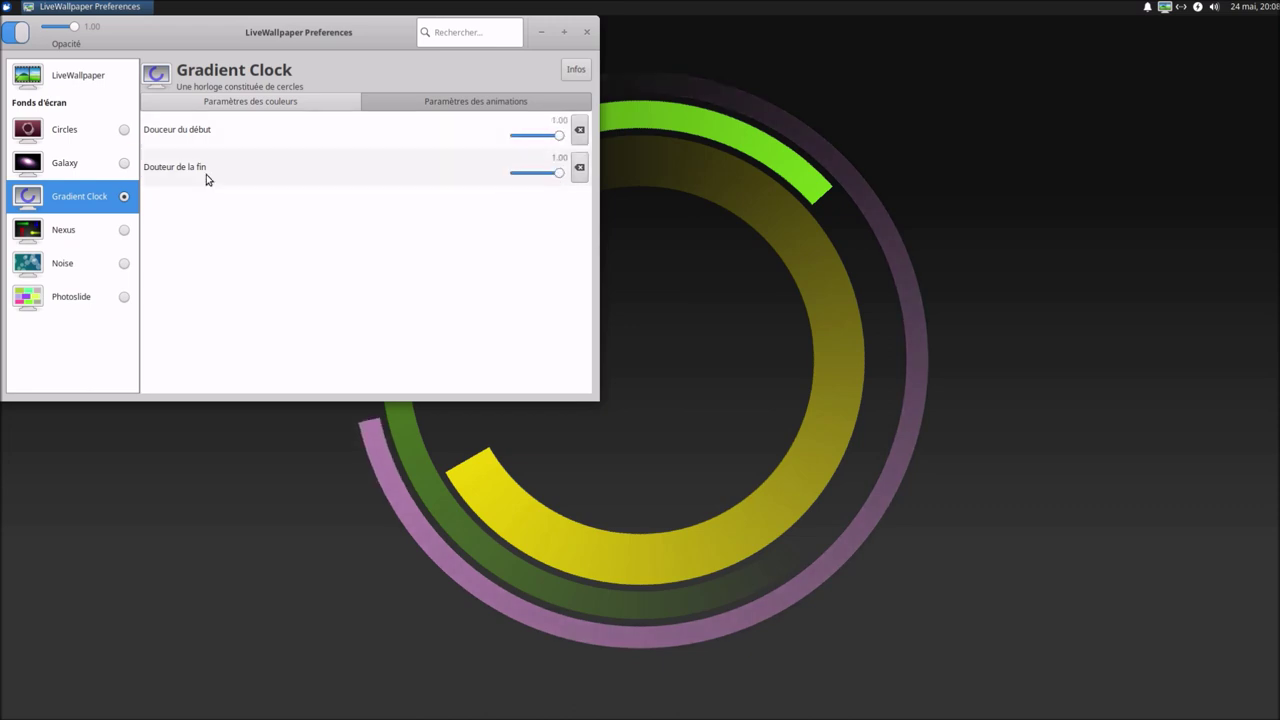
# Step: Make Nexus the active wallpaper and set it to 4 pulses with a pulse size of 58
pyautogui.click(60, 232)
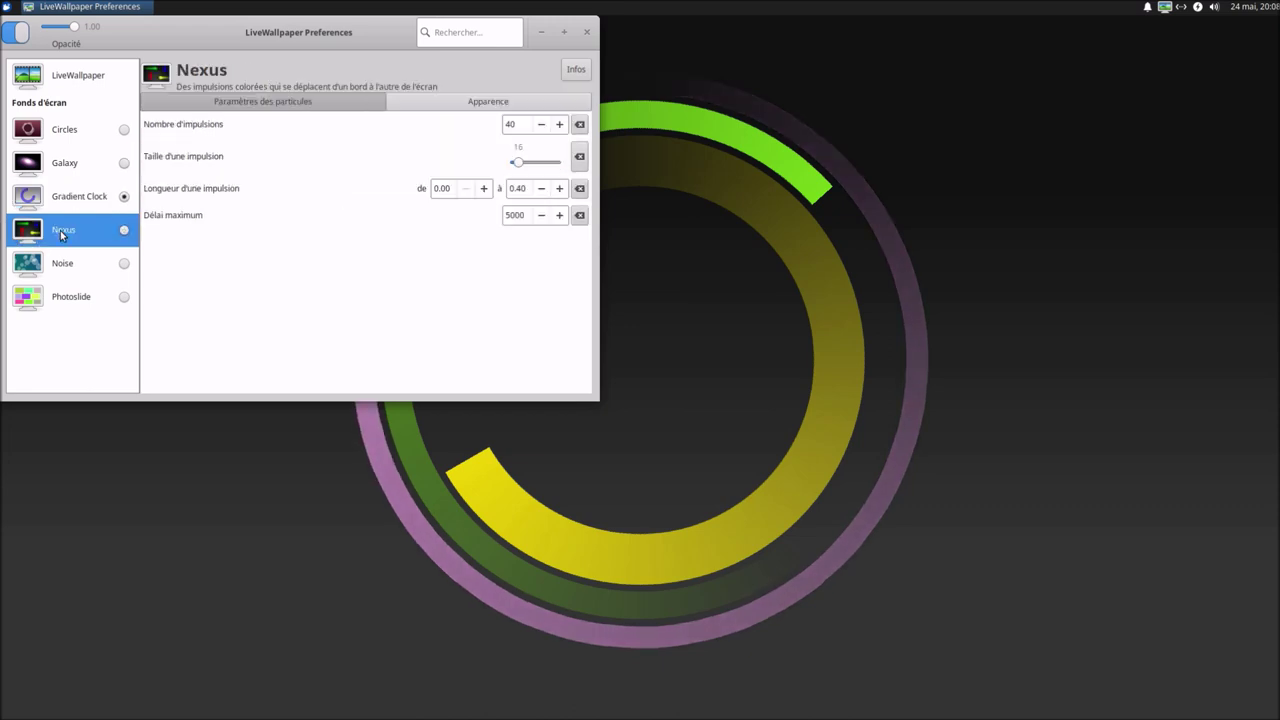
pyautogui.click(124, 231)
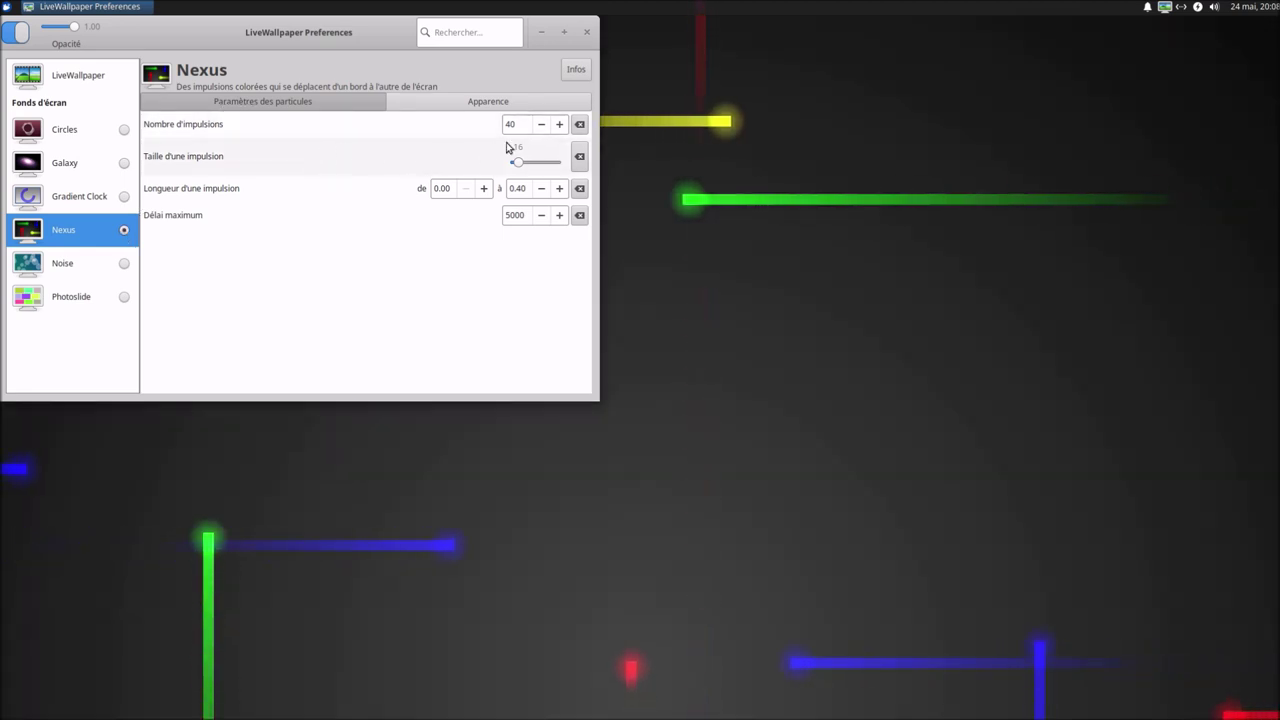
pyautogui.click(540, 125)
pyautogui.click(540, 125)
pyautogui.click(540, 125)
pyautogui.click(540, 125)
pyautogui.moveTo(371, 29); pyautogui.dragTo(579, 152)
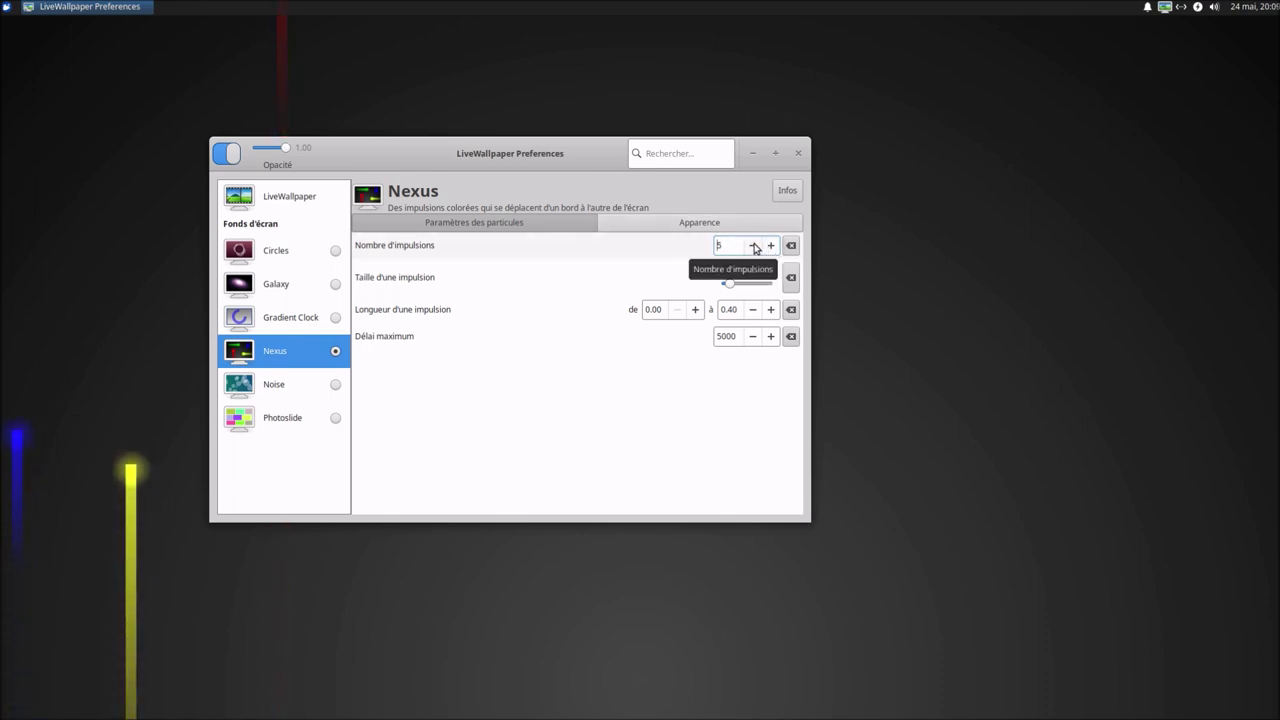
pyautogui.click(753, 245)
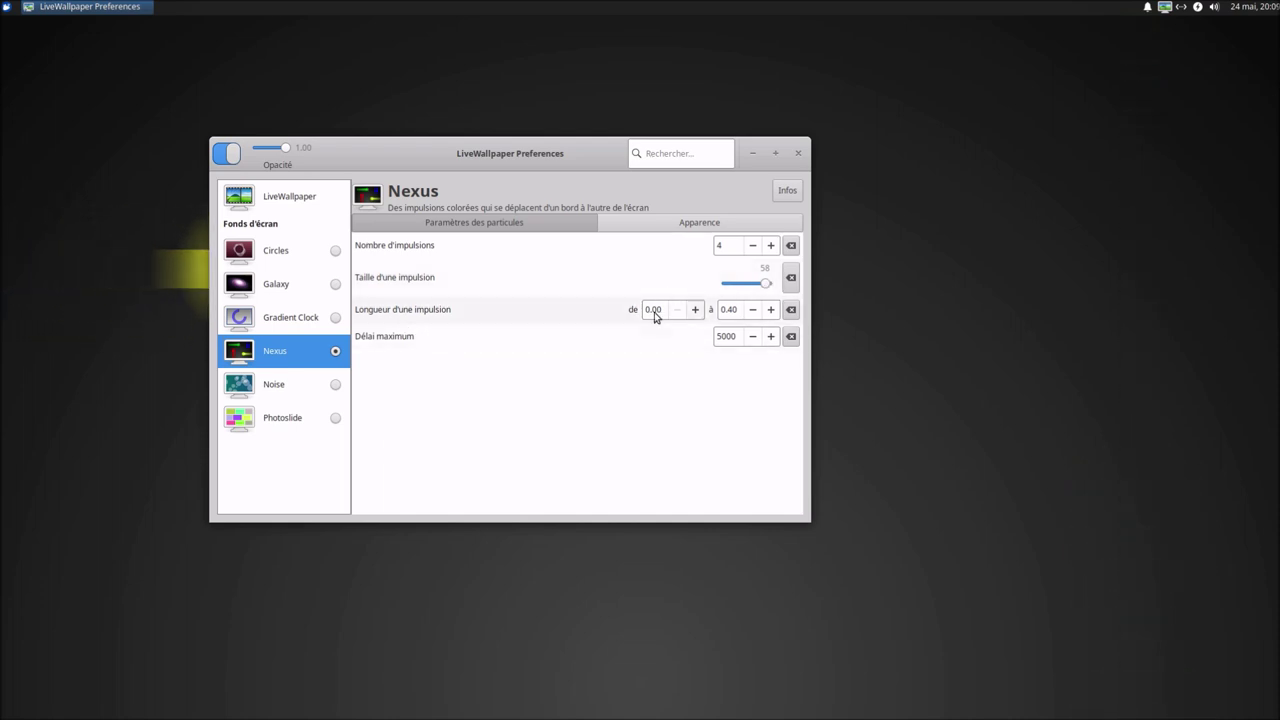
# Step: Set Nexus's pulse length to range from 0.80 to 1.00
pyautogui.click(770, 310)
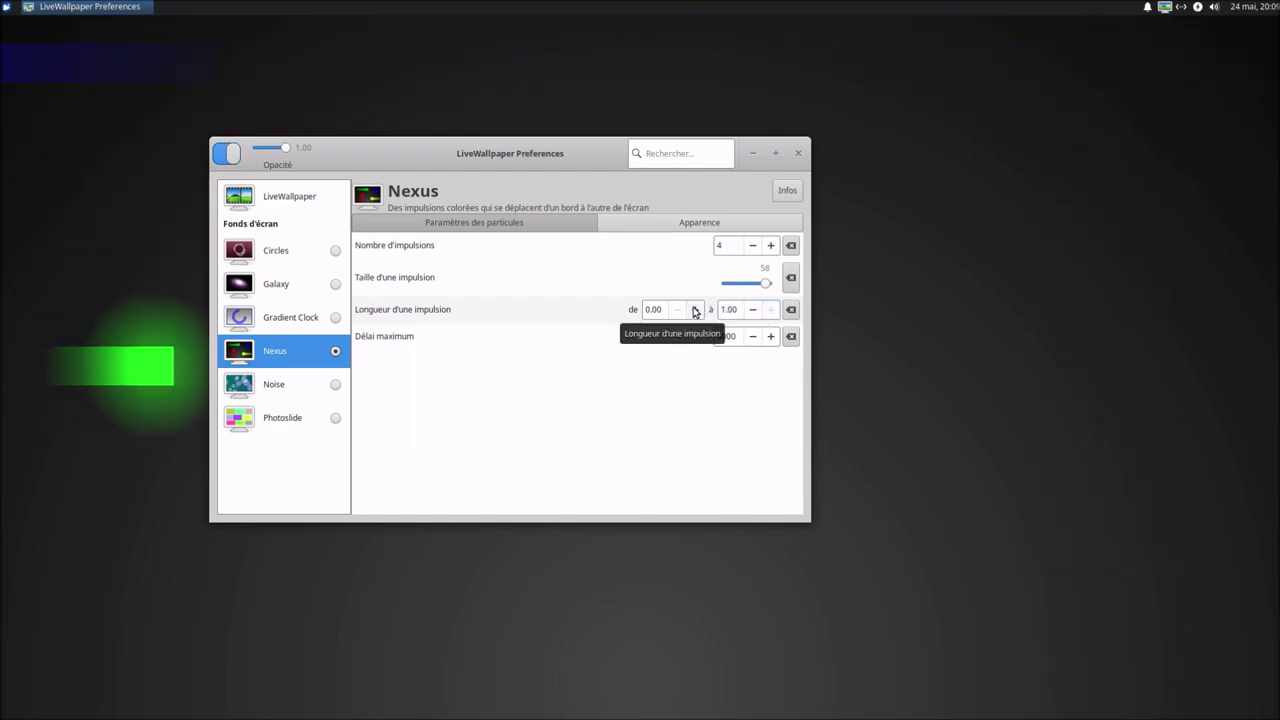
pyautogui.click(695, 310)
pyautogui.click(695, 310)
pyautogui.click(695, 310)
pyautogui.click(695, 310)
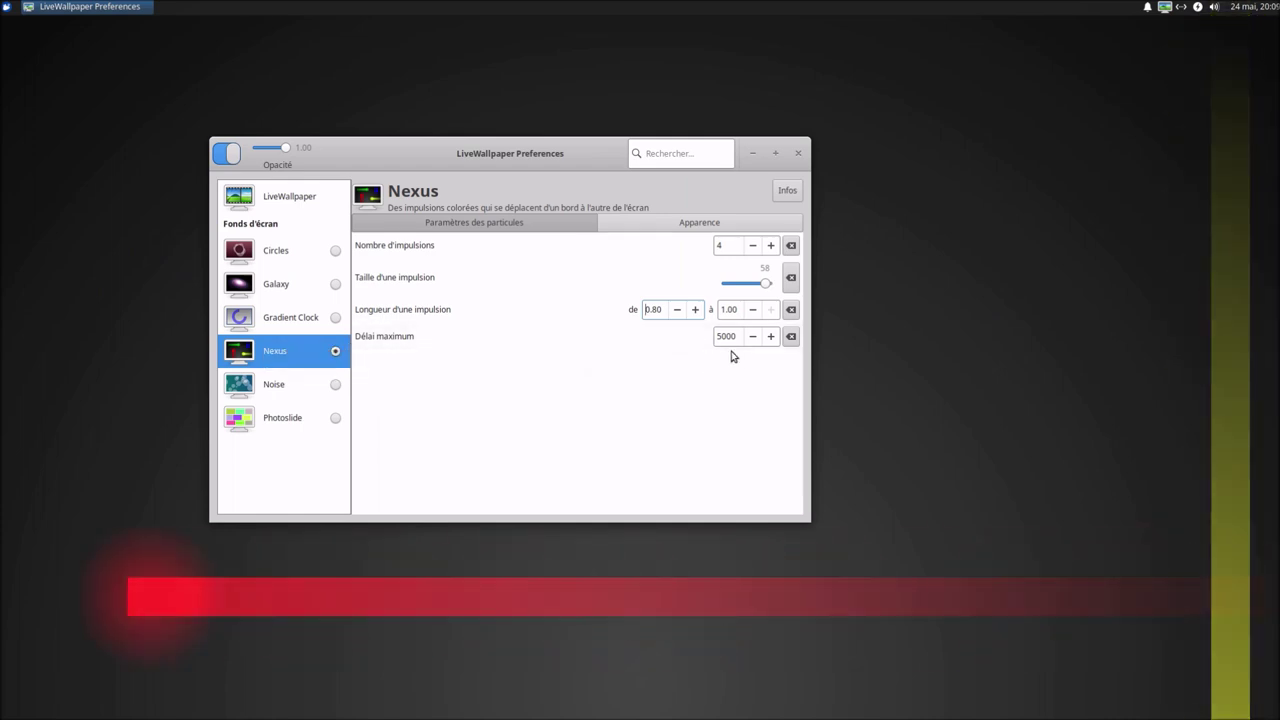
# Step: Try the Carré and Spirale glow gradients for Nexus, finishing with the Cercles concentriques type
pyautogui.click(685, 225)
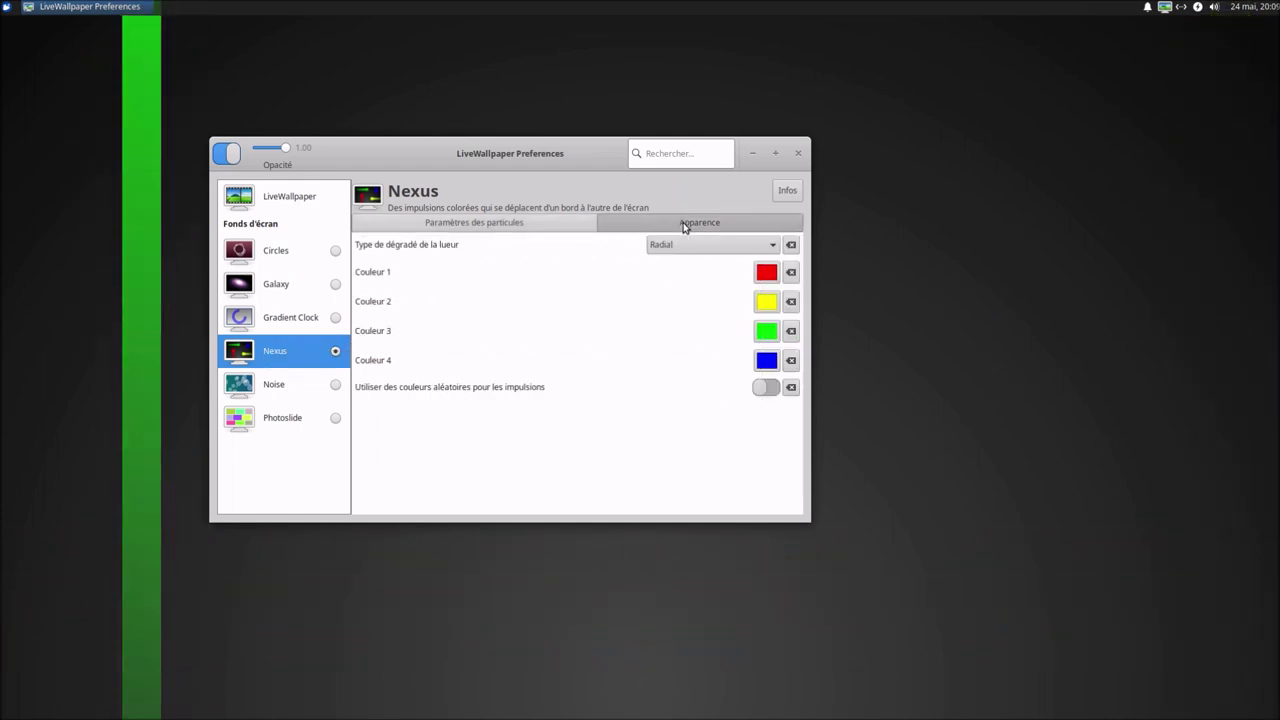
pyautogui.click(688, 251)
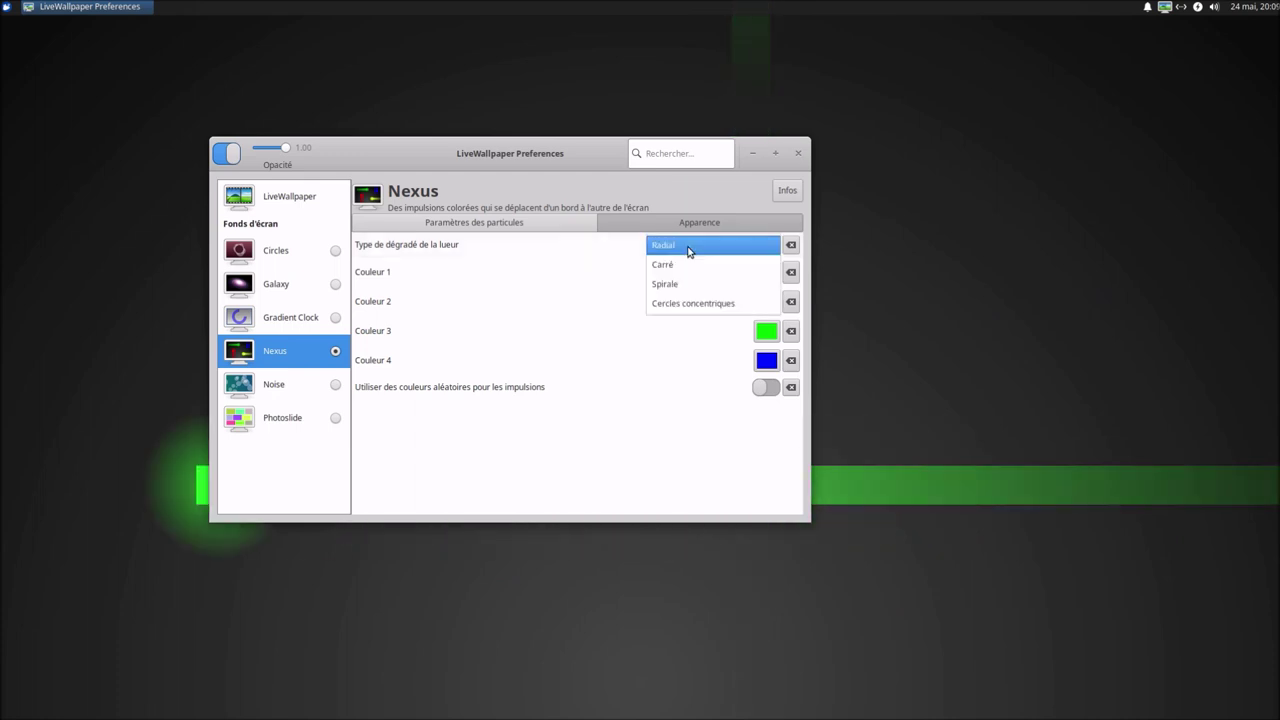
pyautogui.click(690, 268)
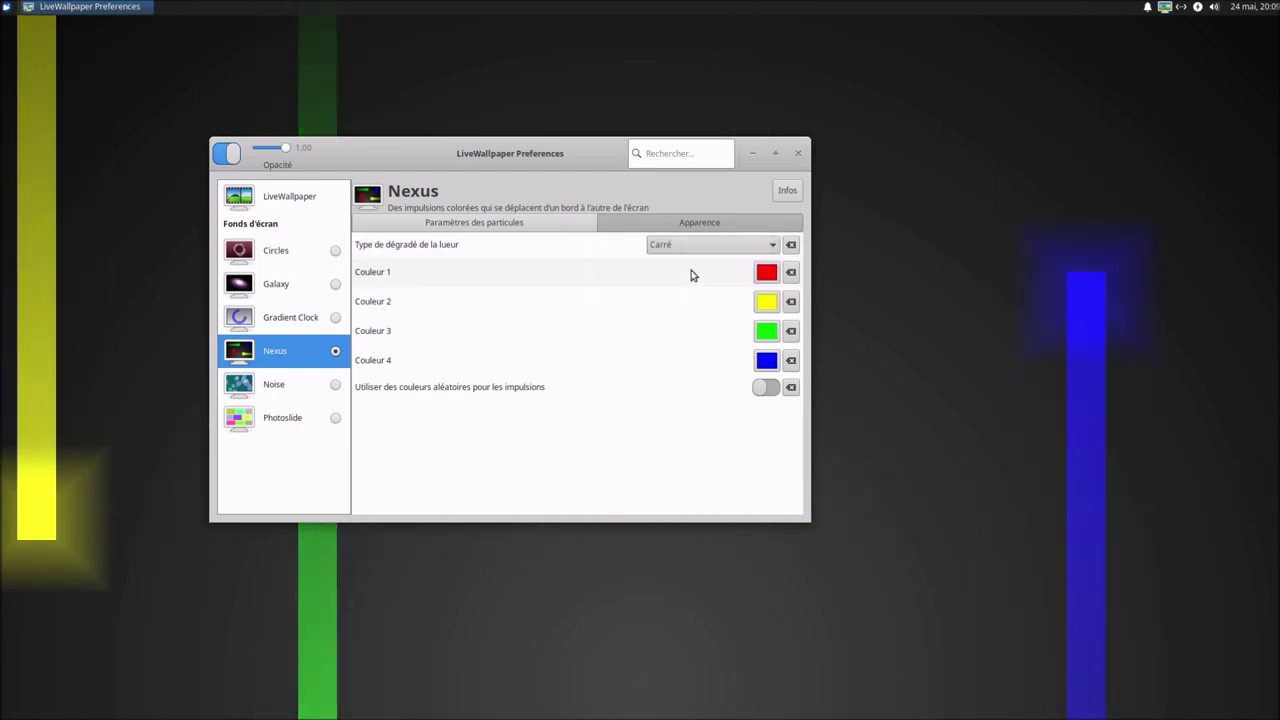
pyautogui.click(698, 247)
pyautogui.click(705, 266)
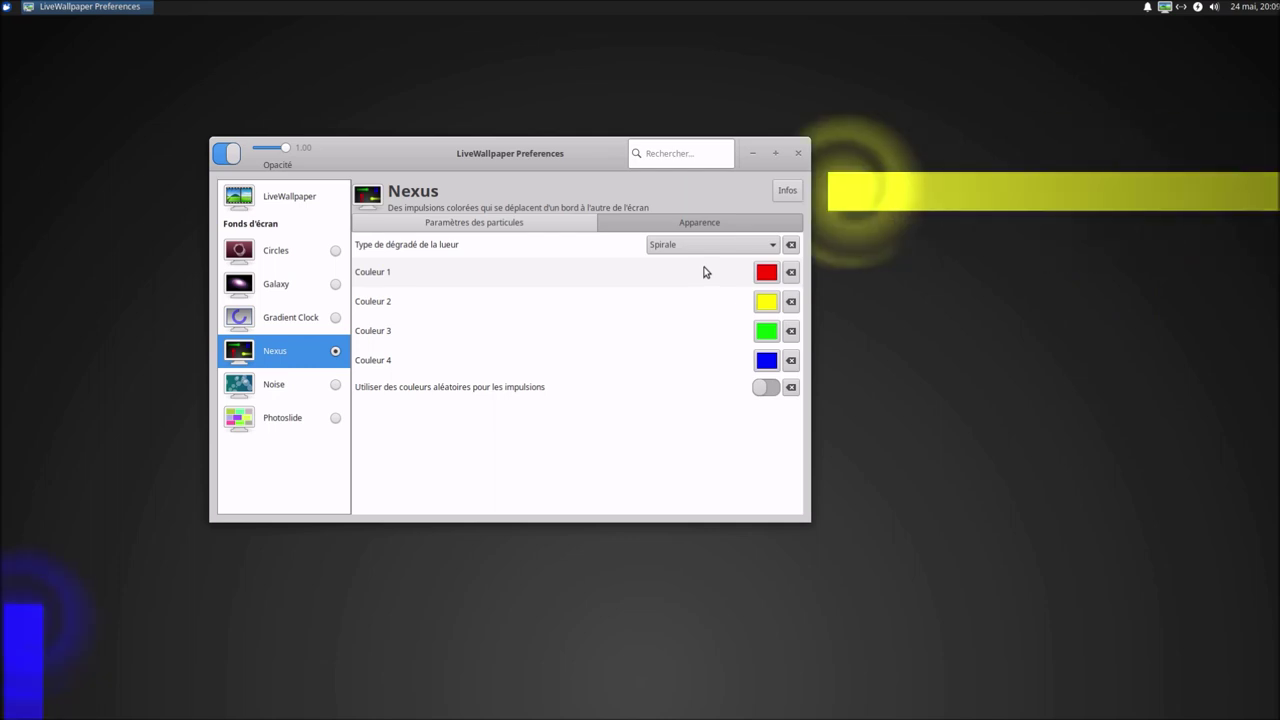
pyautogui.click(707, 247)
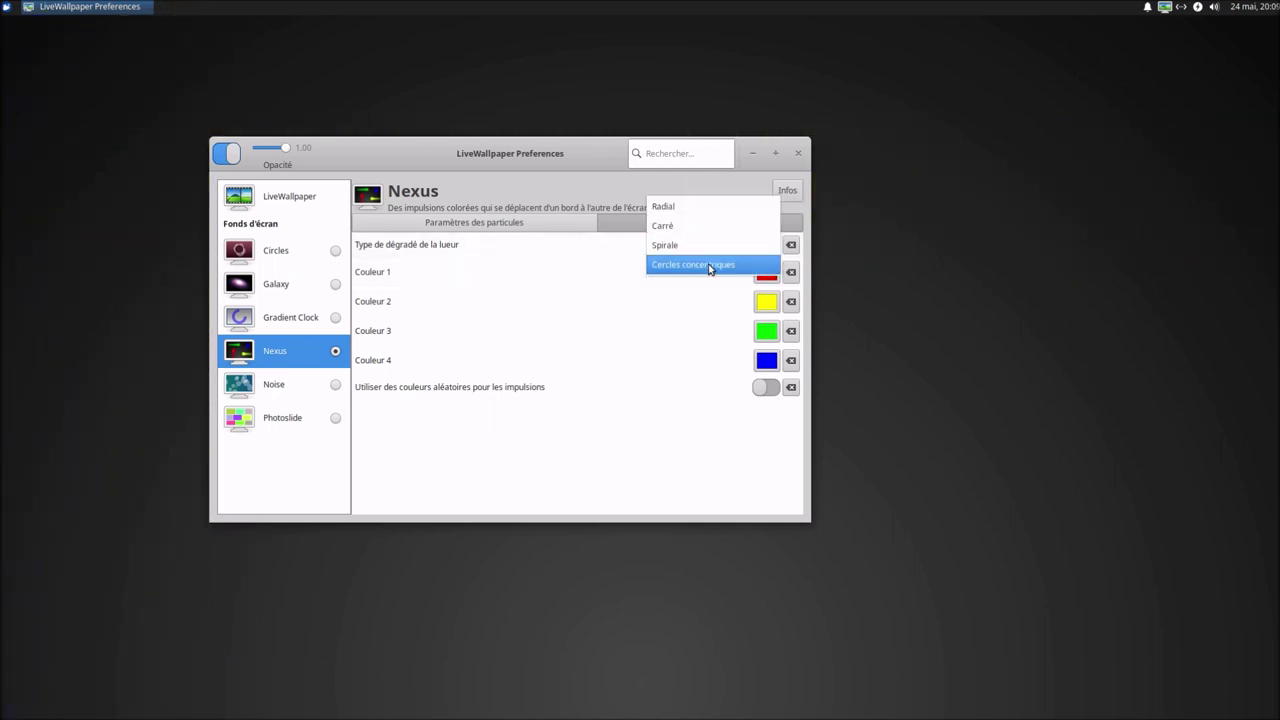
pyautogui.click(714, 272)
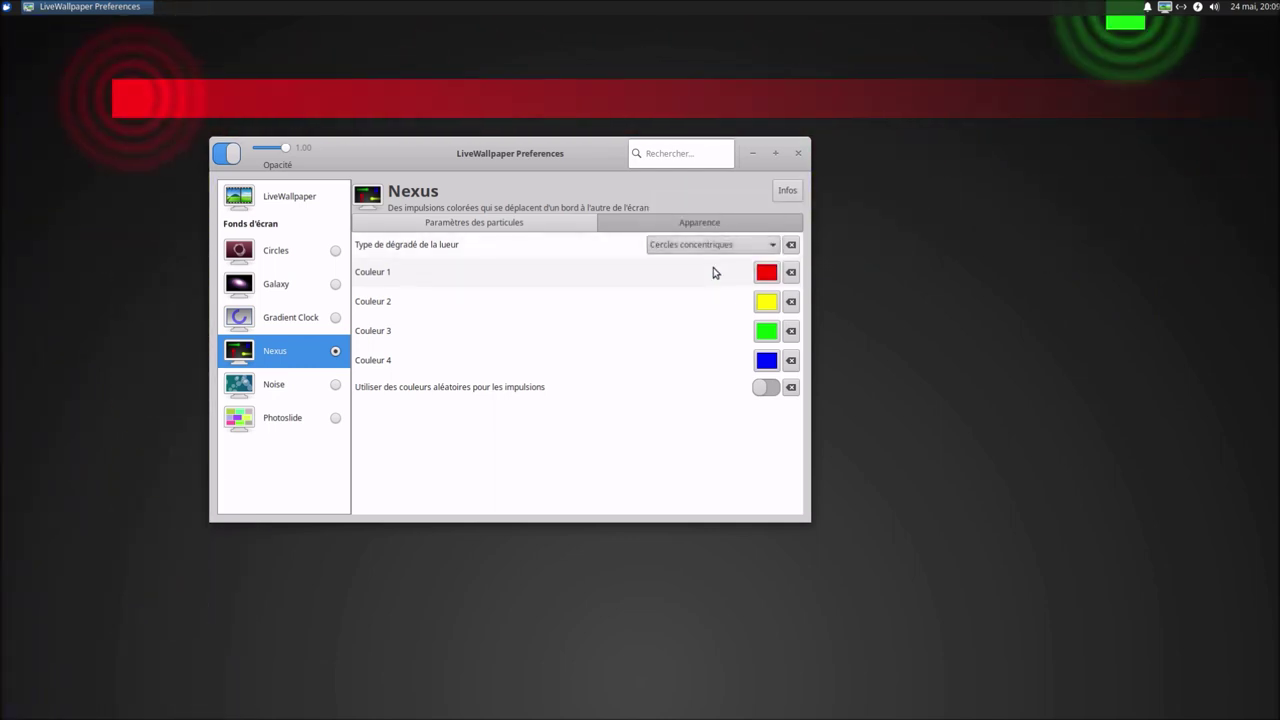
# Step: Set Nexus's Couleur 1 to light orange and Couleur 2 to medium purple
pyautogui.click(765, 274)
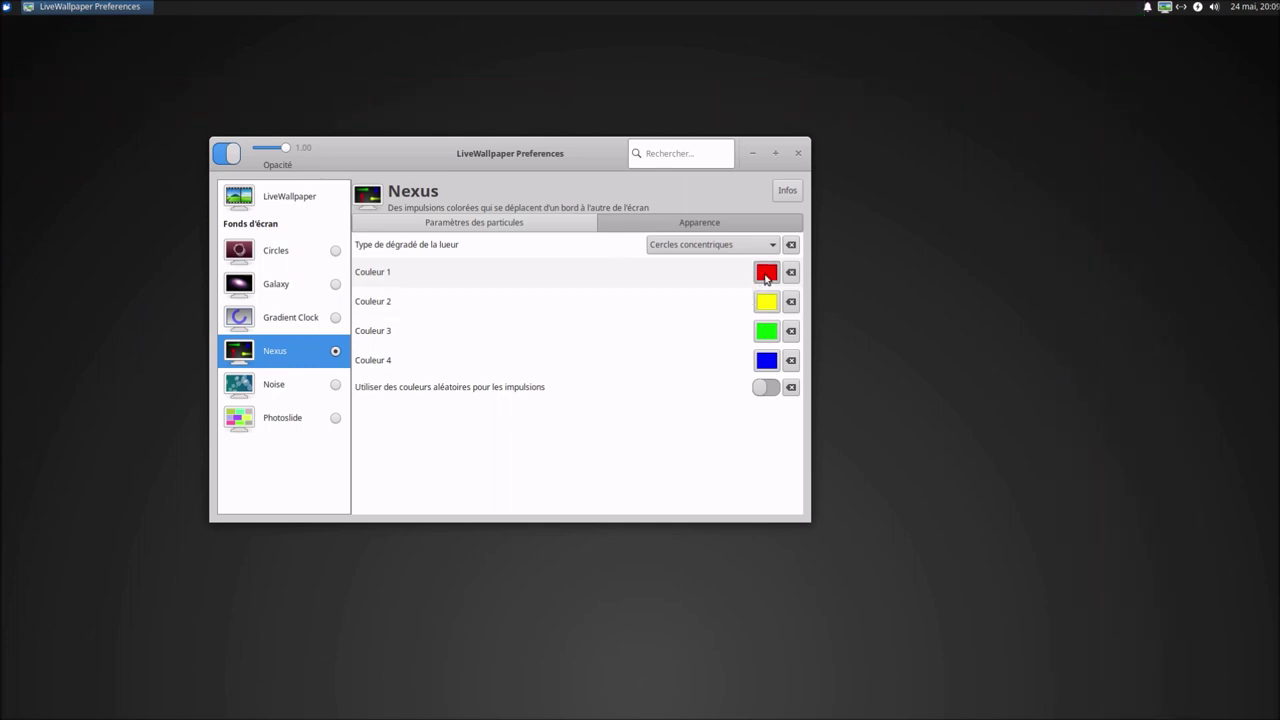
pyautogui.click(394, 272)
pyautogui.click(618, 425)
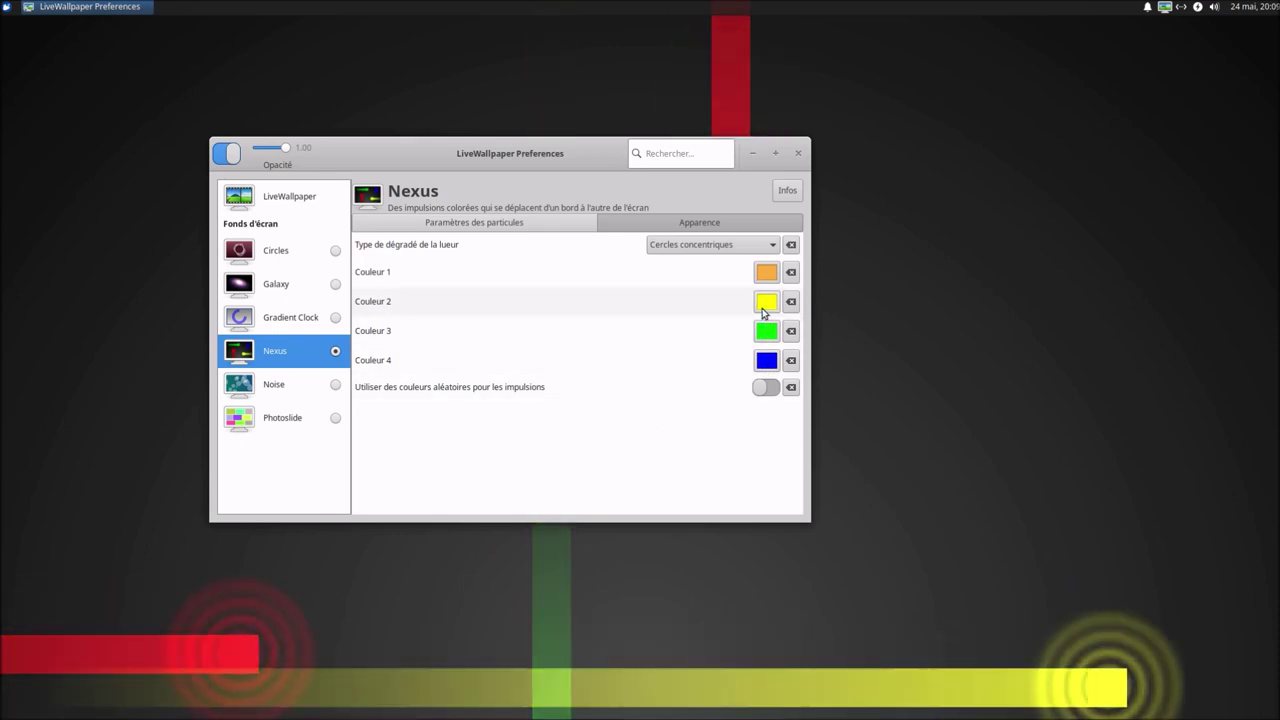
pyautogui.click(766, 301)
pyautogui.click(541, 294)
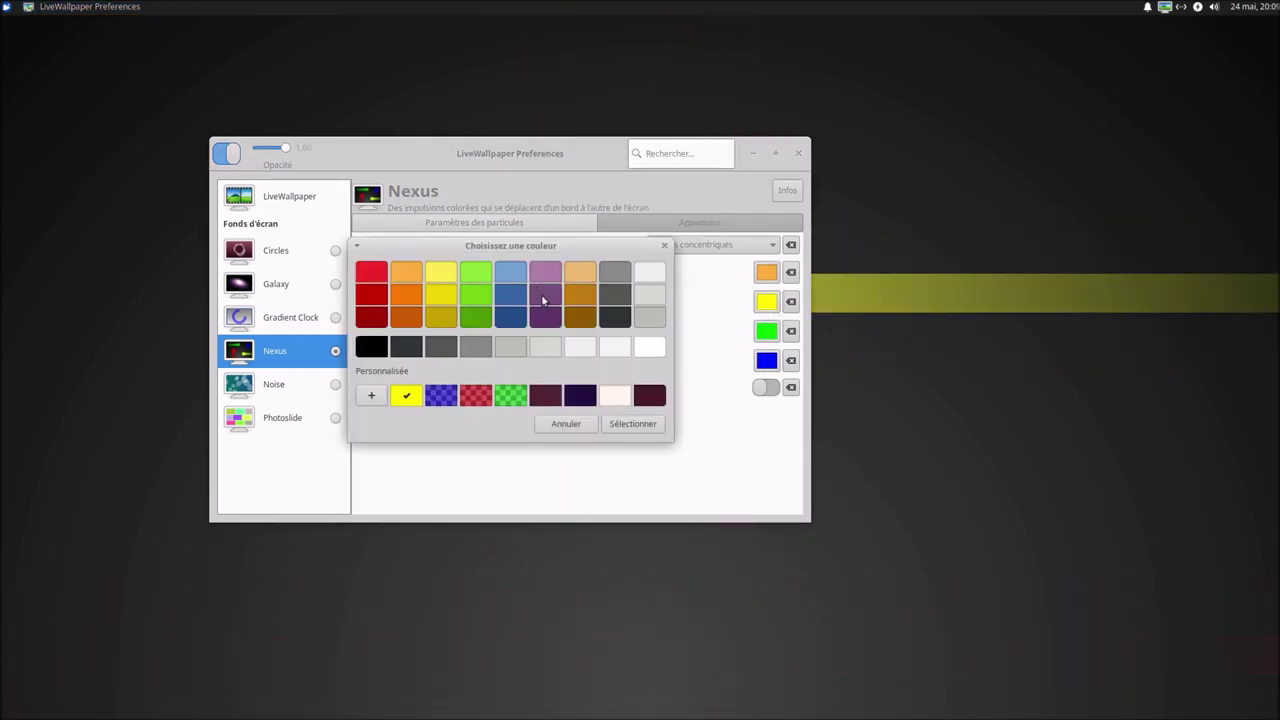
pyautogui.click(640, 423)
# Step: Set Nexus's Couleur 3 to yellow and Couleur 4 to bright green, and enable random colours for the pulses
pyautogui.click(766, 333)
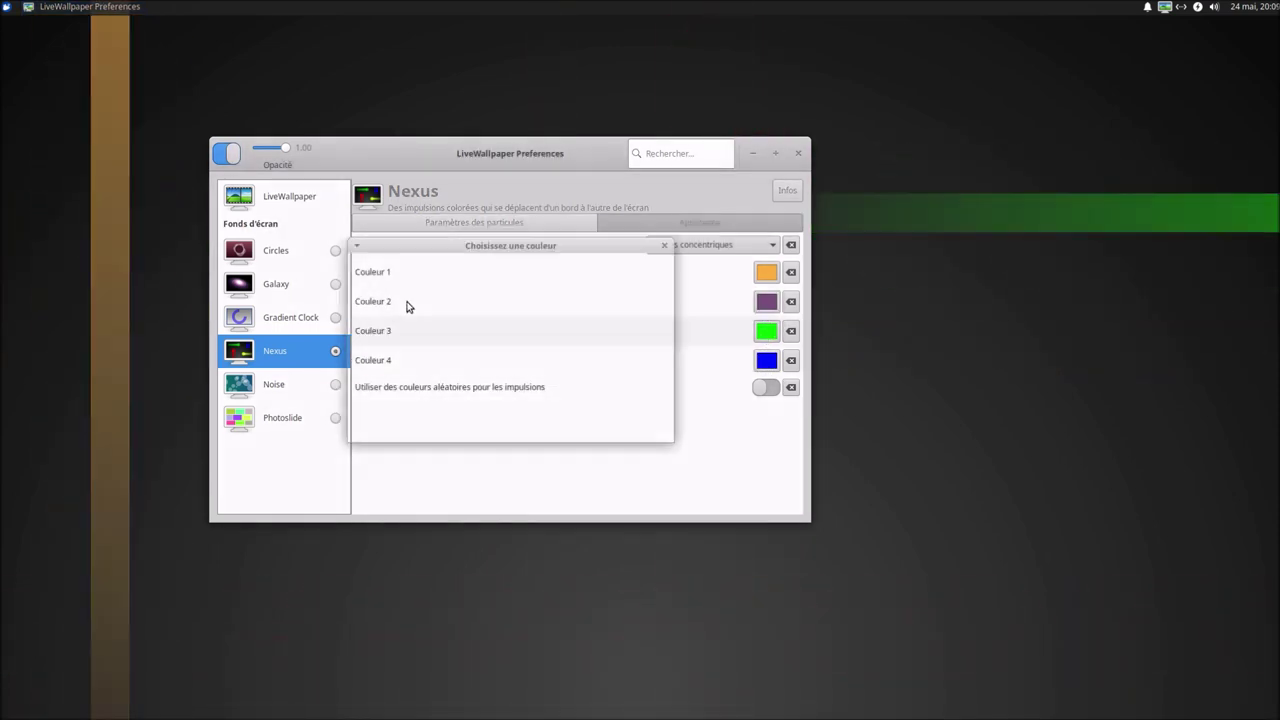
pyautogui.click(438, 297)
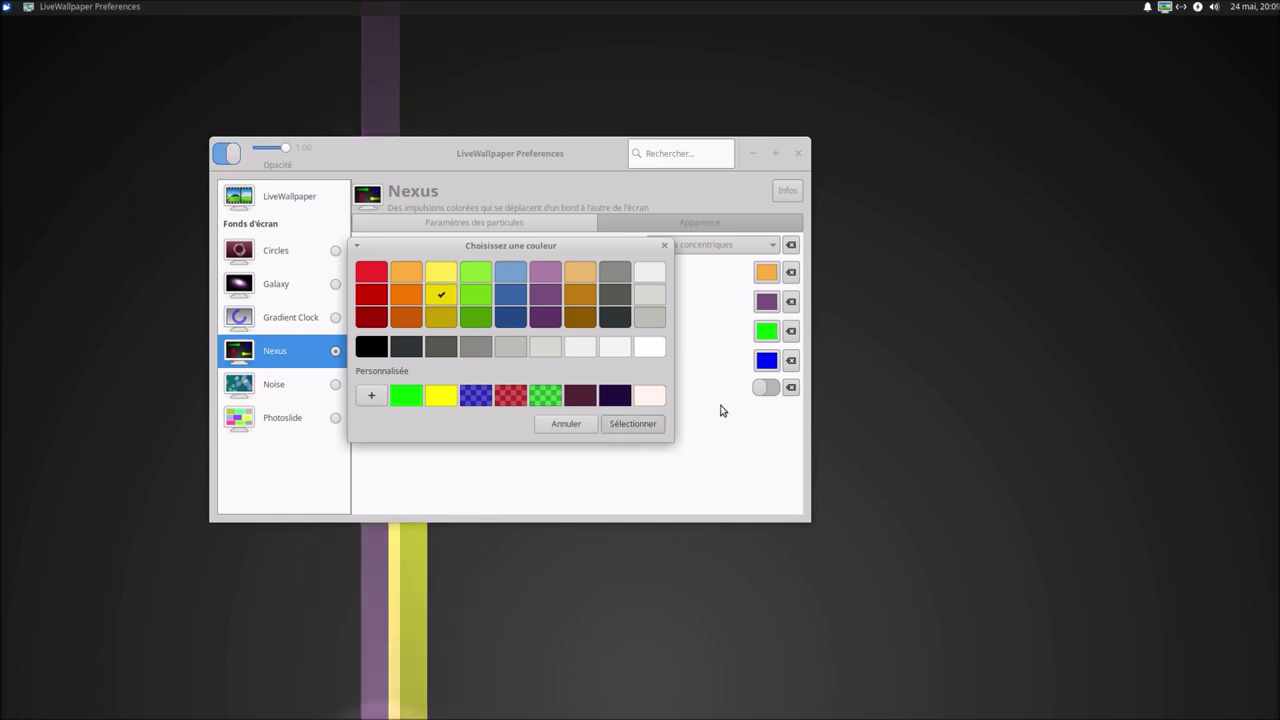
pyautogui.click(640, 424)
pyautogui.click(766, 360)
pyautogui.click(474, 294)
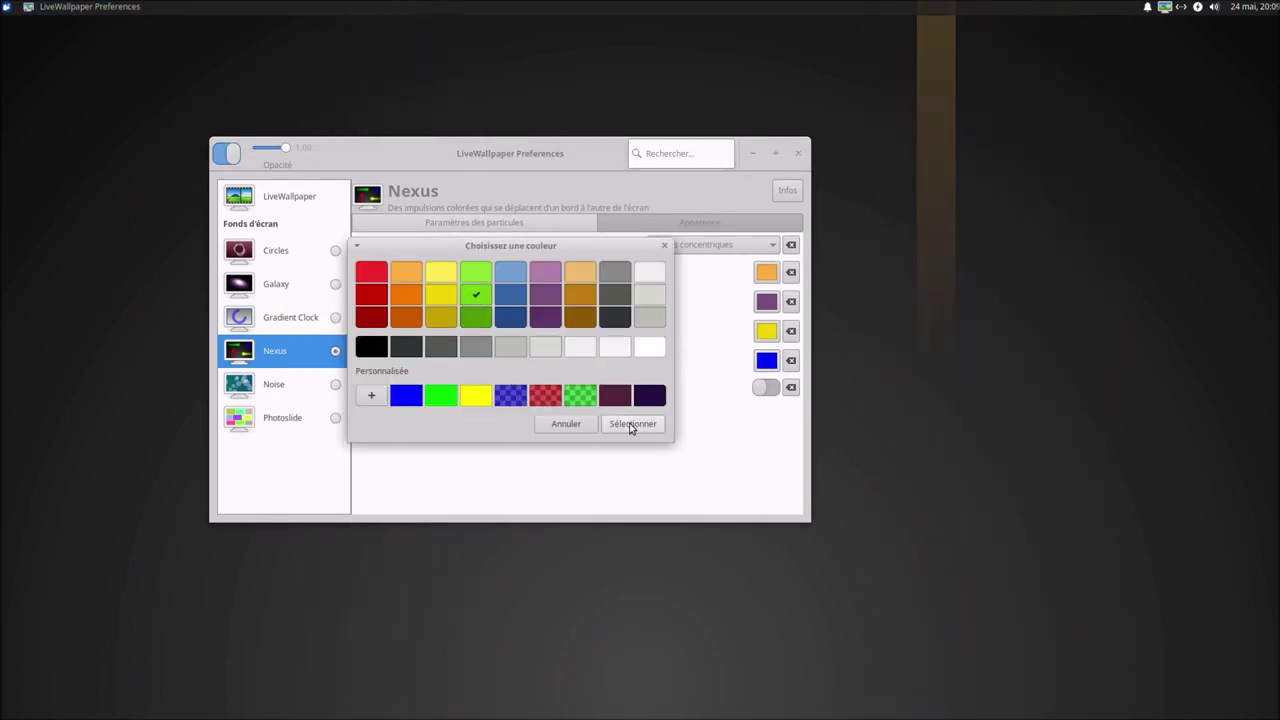
pyautogui.click(628, 424)
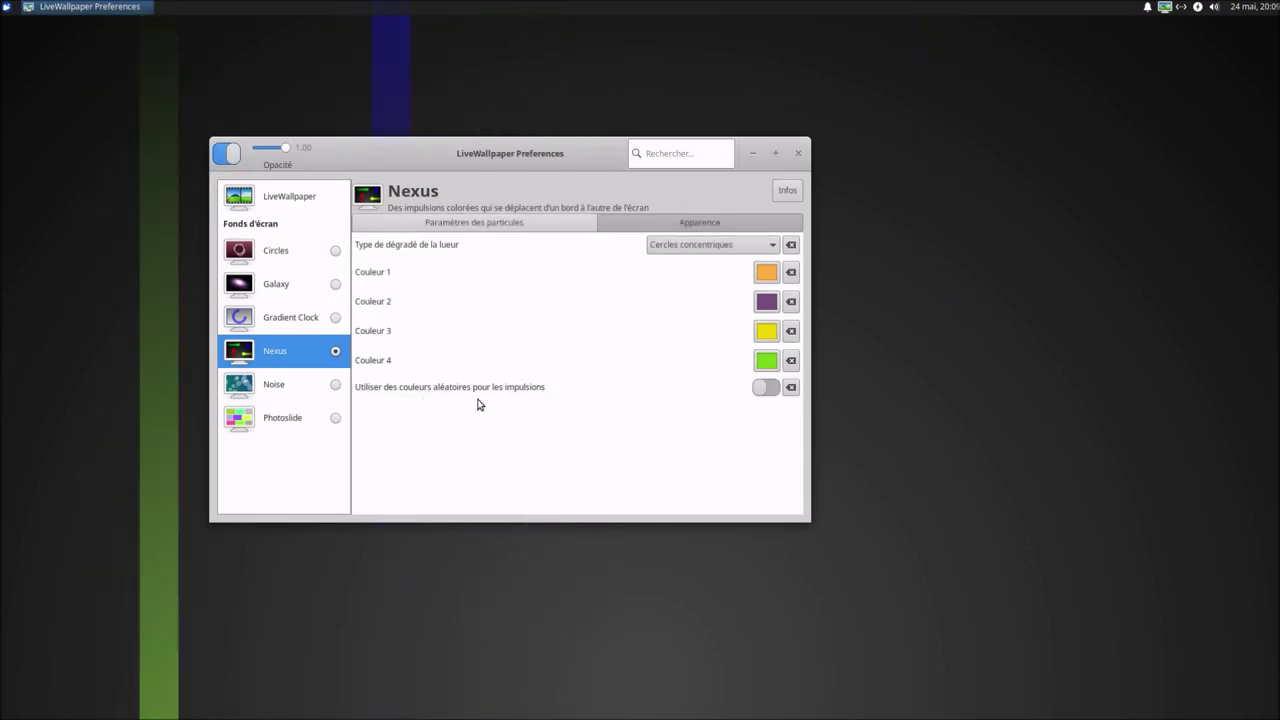
pyautogui.click(758, 389)
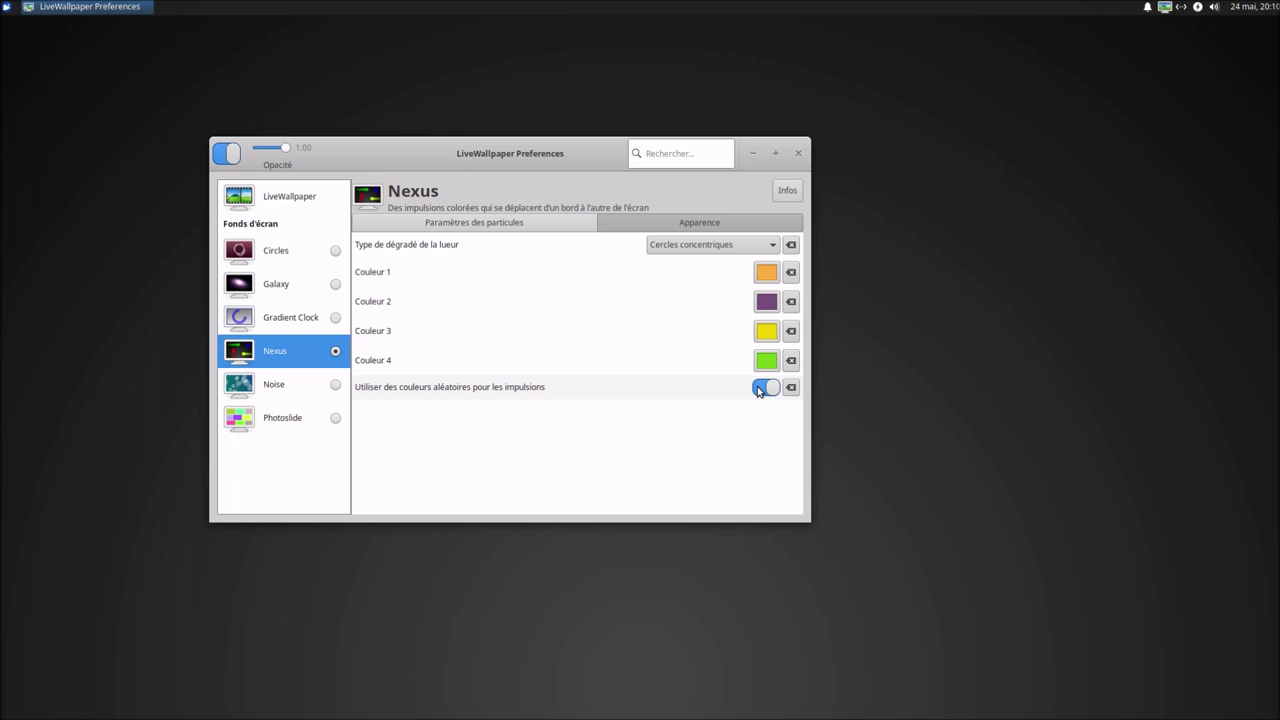
# Step: Make Noise the active wallpaper and set its number of particles to 300
pyautogui.click(299, 384)
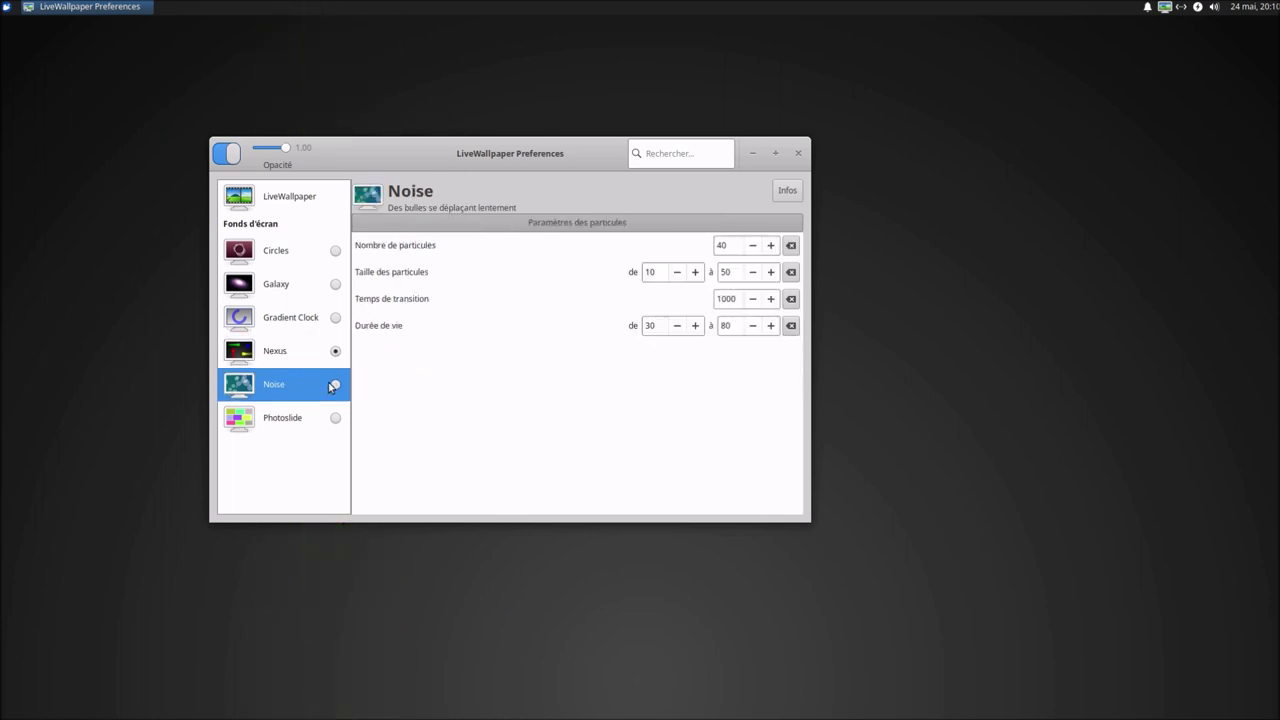
pyautogui.click(336, 386)
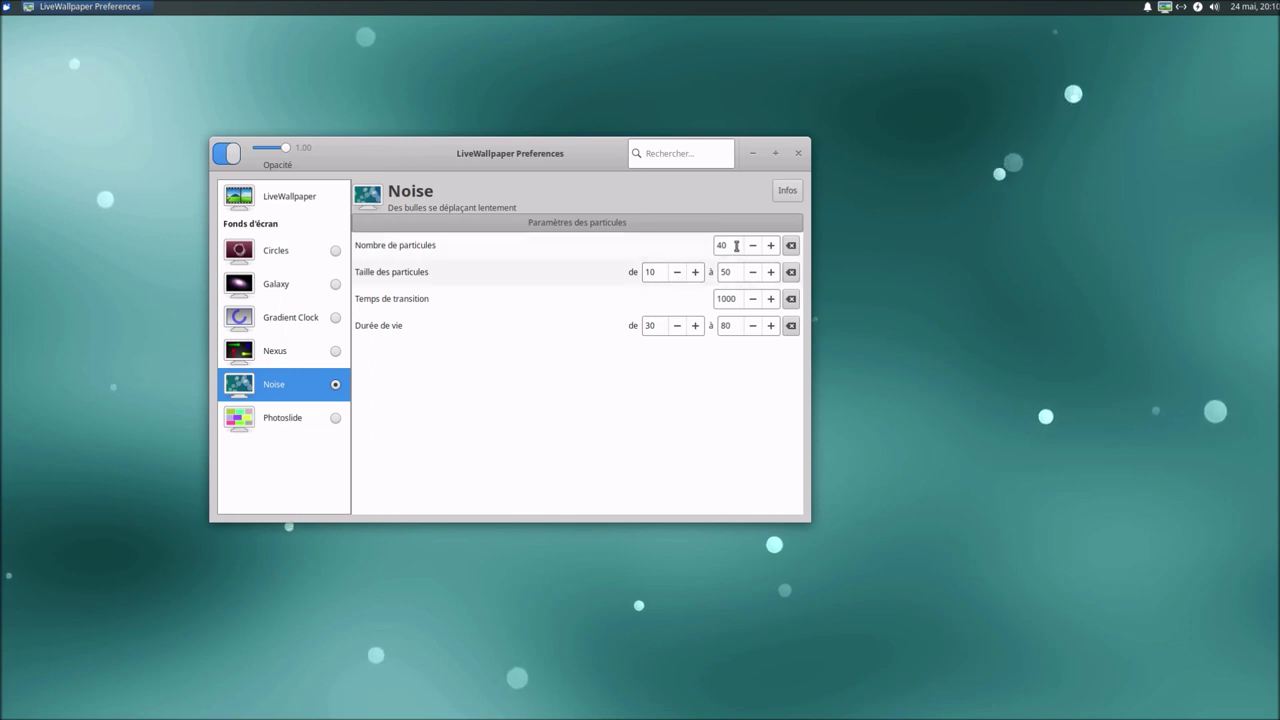
pyautogui.click(771, 246)
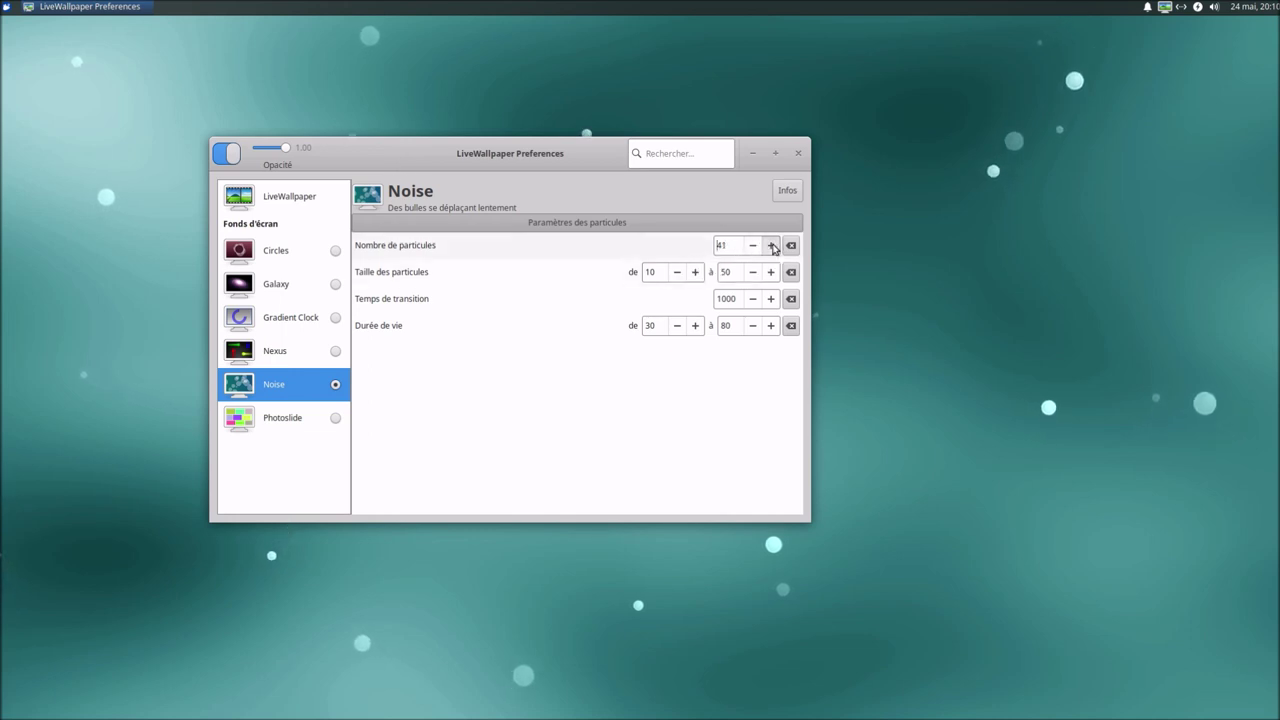
pyautogui.moveTo(772, 246); pyautogui.dragTo(772, 246)
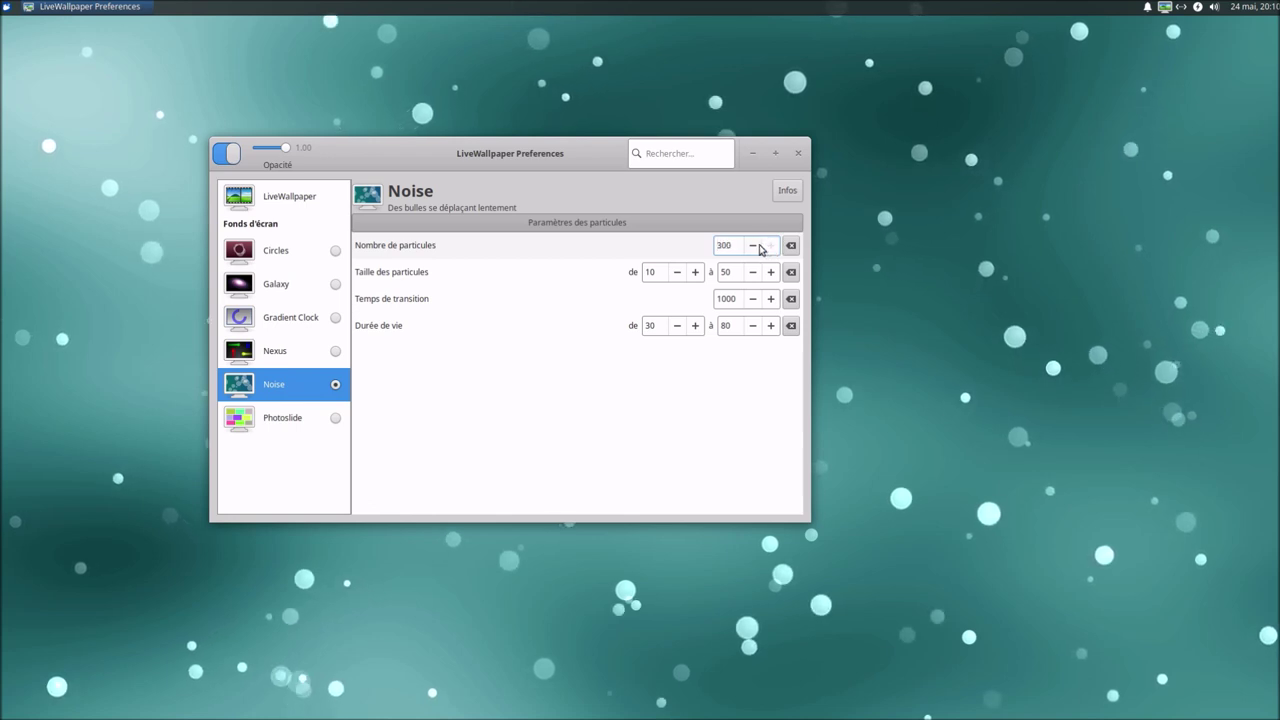
# Step: Set Noise's particle size to range from 1 to 100
pyautogui.click(677, 272)
pyautogui.click(677, 272)
pyautogui.click(677, 272)
pyautogui.click(677, 272)
pyautogui.click(677, 272)
pyautogui.click(677, 272)
pyautogui.click(677, 272)
pyautogui.click(677, 272)
pyautogui.click(677, 272)
pyautogui.click(771, 272)
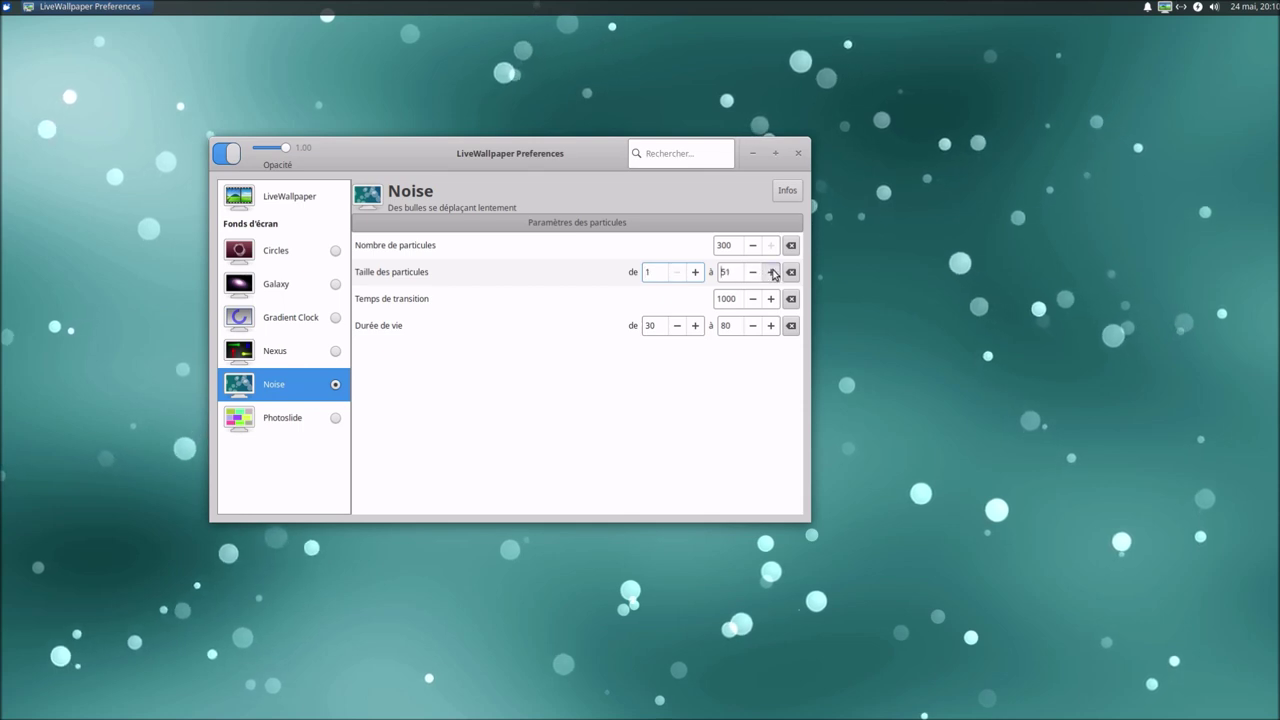
pyautogui.click(771, 272)
pyautogui.click(771, 272)
pyautogui.click(771, 272)
pyautogui.click(771, 272)
pyautogui.click(771, 272)
pyautogui.click(771, 272)
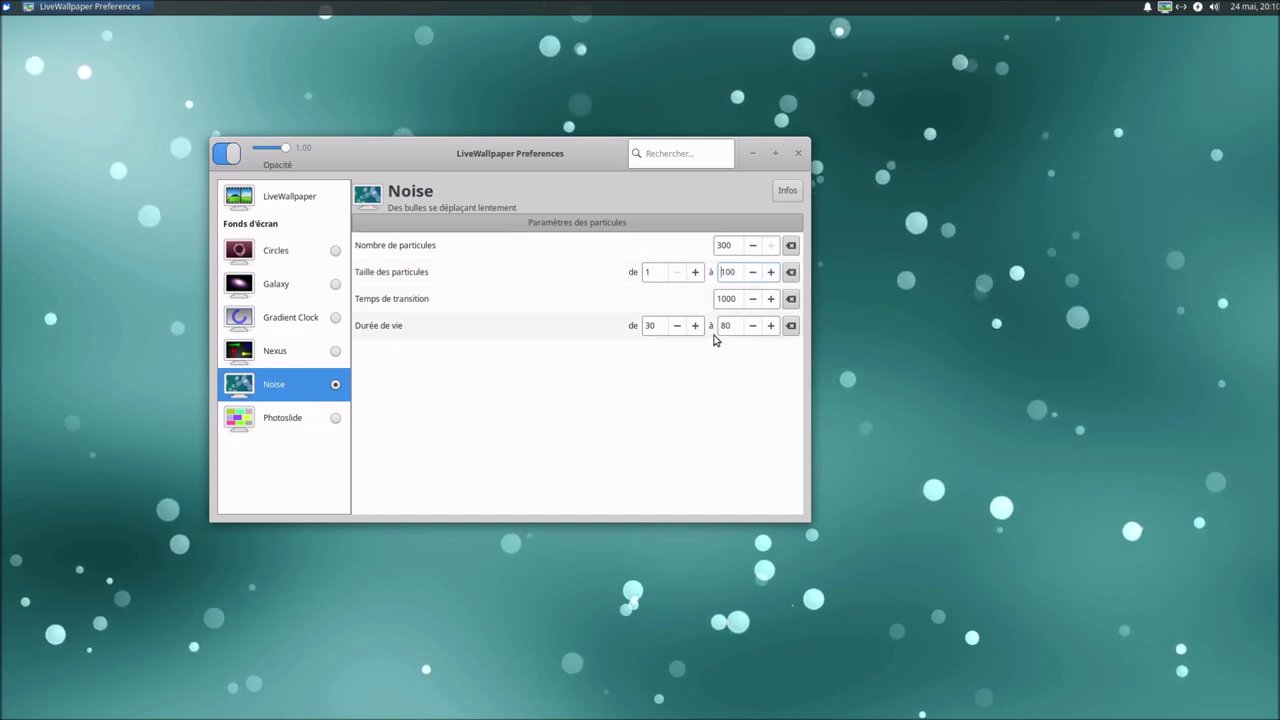
# Step: Set Noise's transition time to 5000
pyautogui.click(771, 299)
pyautogui.click(771, 299)
pyautogui.click(771, 299)
pyautogui.click(771, 299)
pyautogui.click(771, 299)
pyautogui.moveTo(771, 299); pyautogui.dragTo(771, 299)
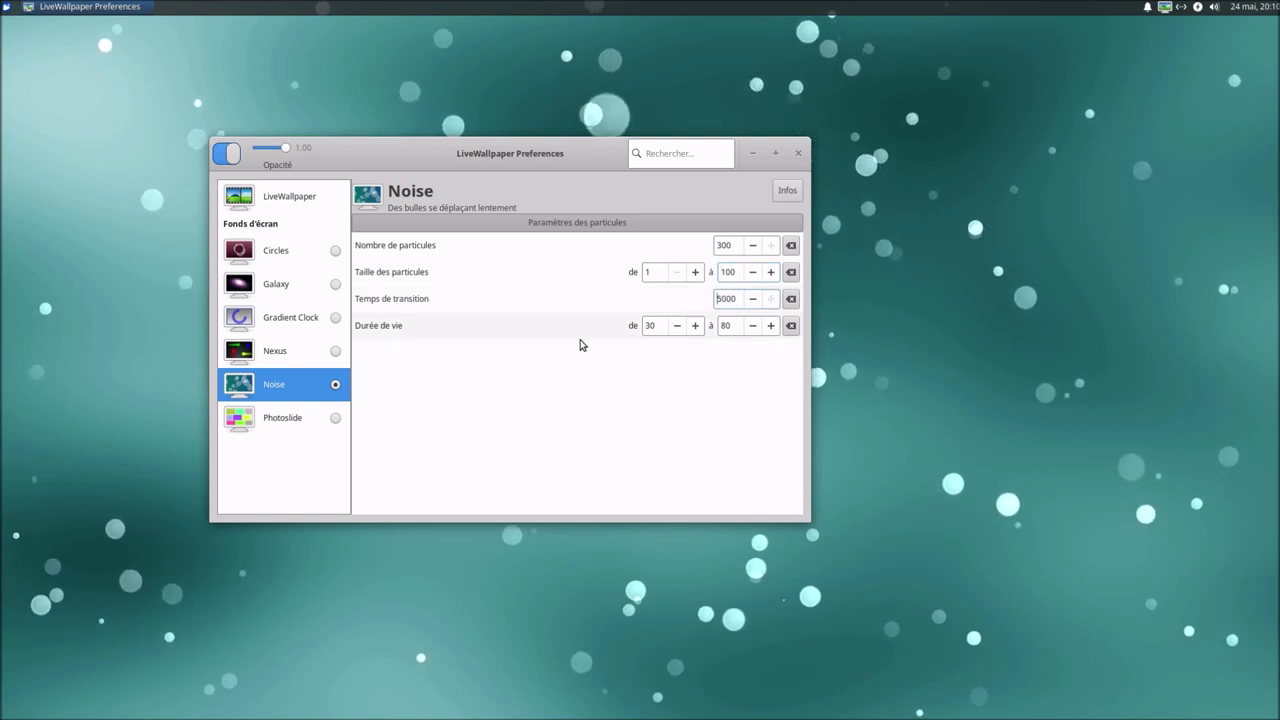
# Step: Set Noise's particle lifetime to range from 50 to 100
pyautogui.click(696, 326)
pyautogui.click(696, 326)
pyautogui.click(696, 326)
pyautogui.click(696, 326)
pyautogui.click(696, 326)
pyautogui.click(696, 326)
pyautogui.click(696, 326)
pyautogui.click(696, 326)
pyautogui.click(771, 326)
pyautogui.click(771, 326)
pyautogui.click(771, 326)
pyautogui.moveTo(773, 328); pyautogui.dragTo(770, 328)
pyautogui.click(753, 326)
pyautogui.click(753, 326)
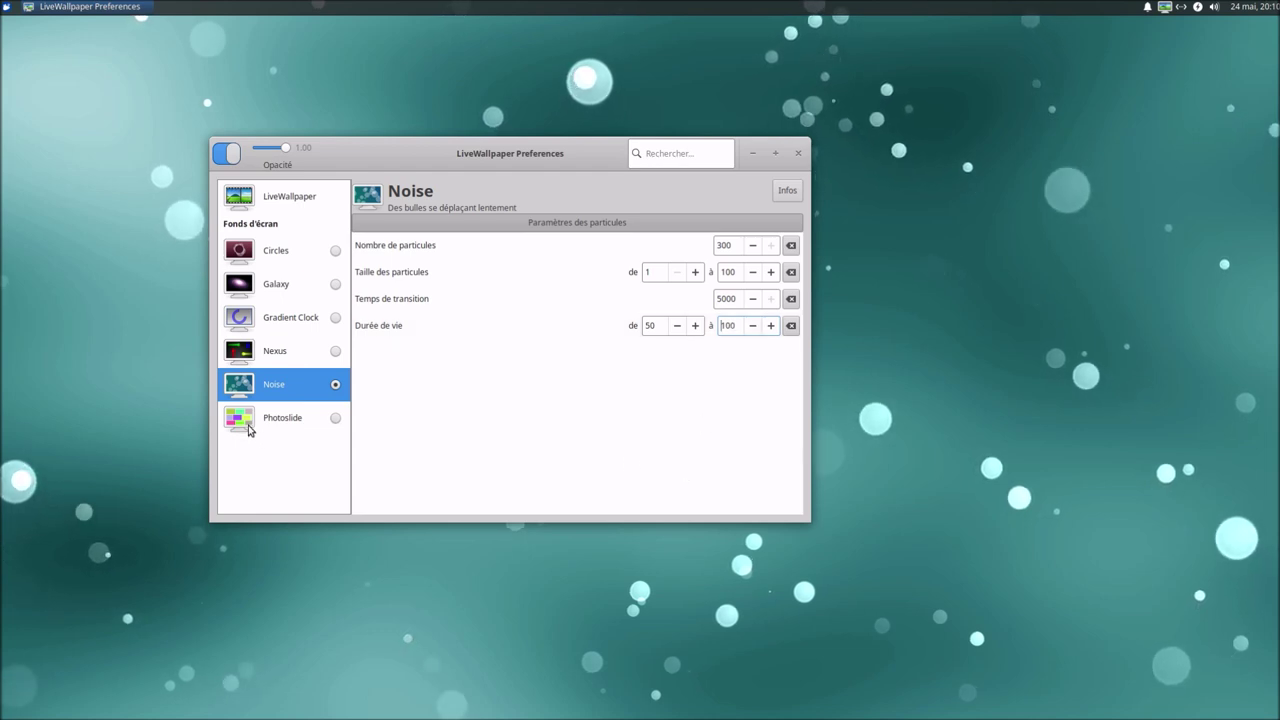
# Step: Make Photoslide the active wallpaper
pyautogui.click(276, 420)
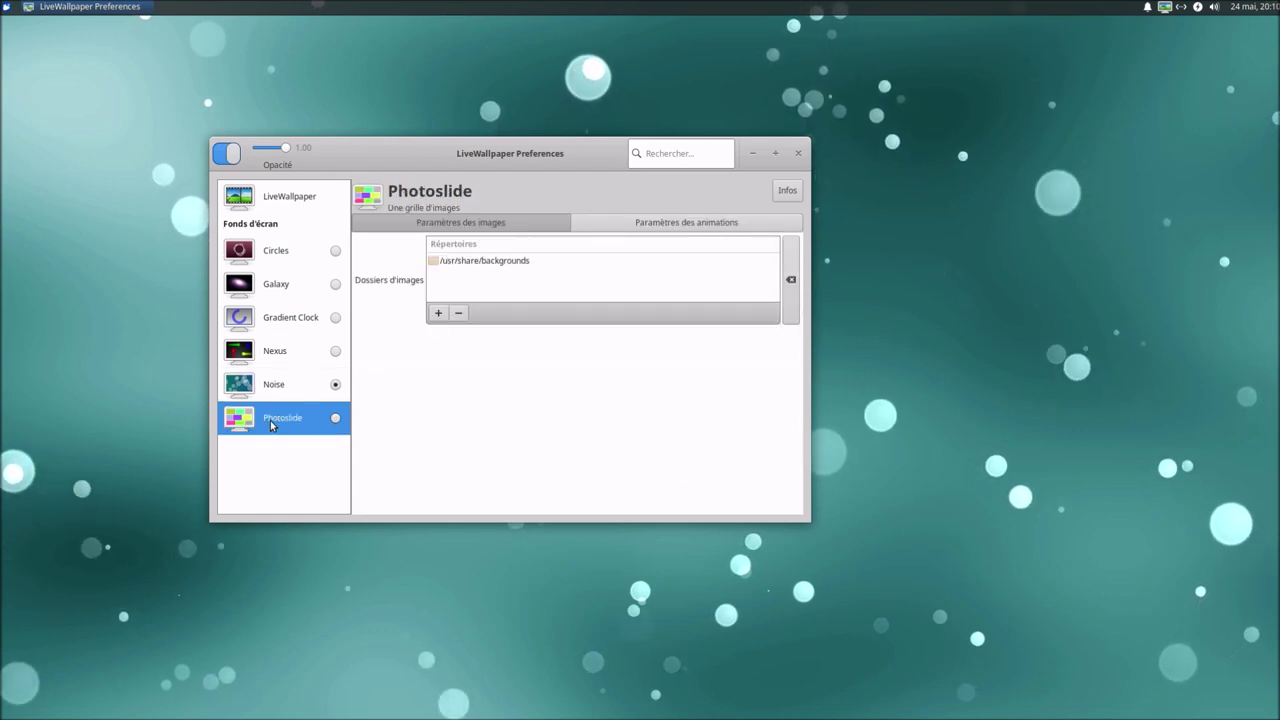
pyautogui.click(334, 419)
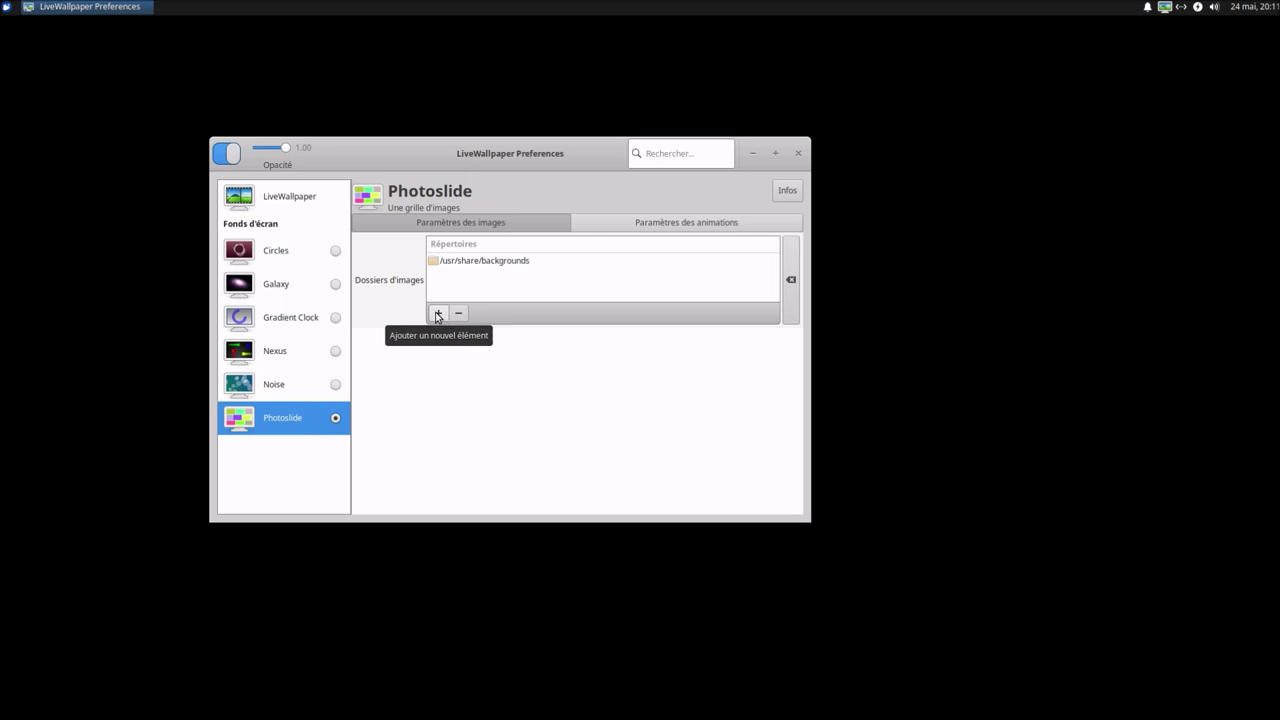
# Step: Switch to the file manager and browse the file system to the /usr/share folder
pyautogui.click(6, 8)
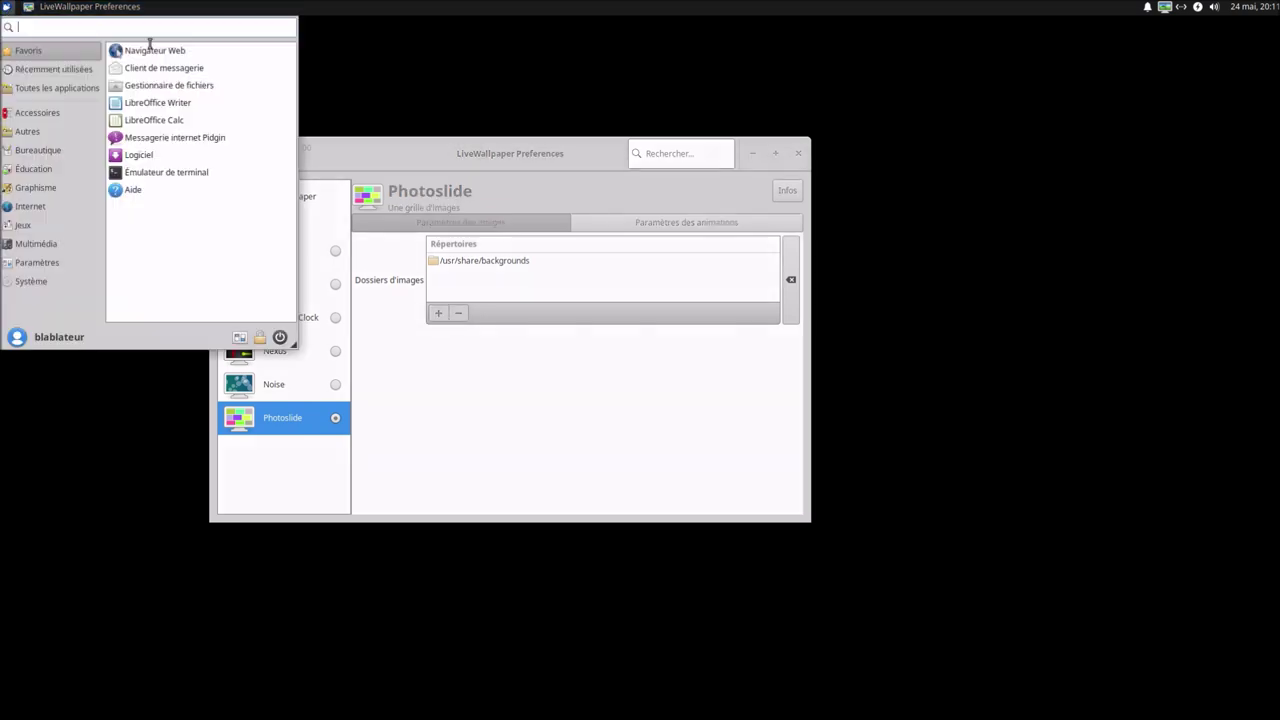
pyautogui.click(174, 87)
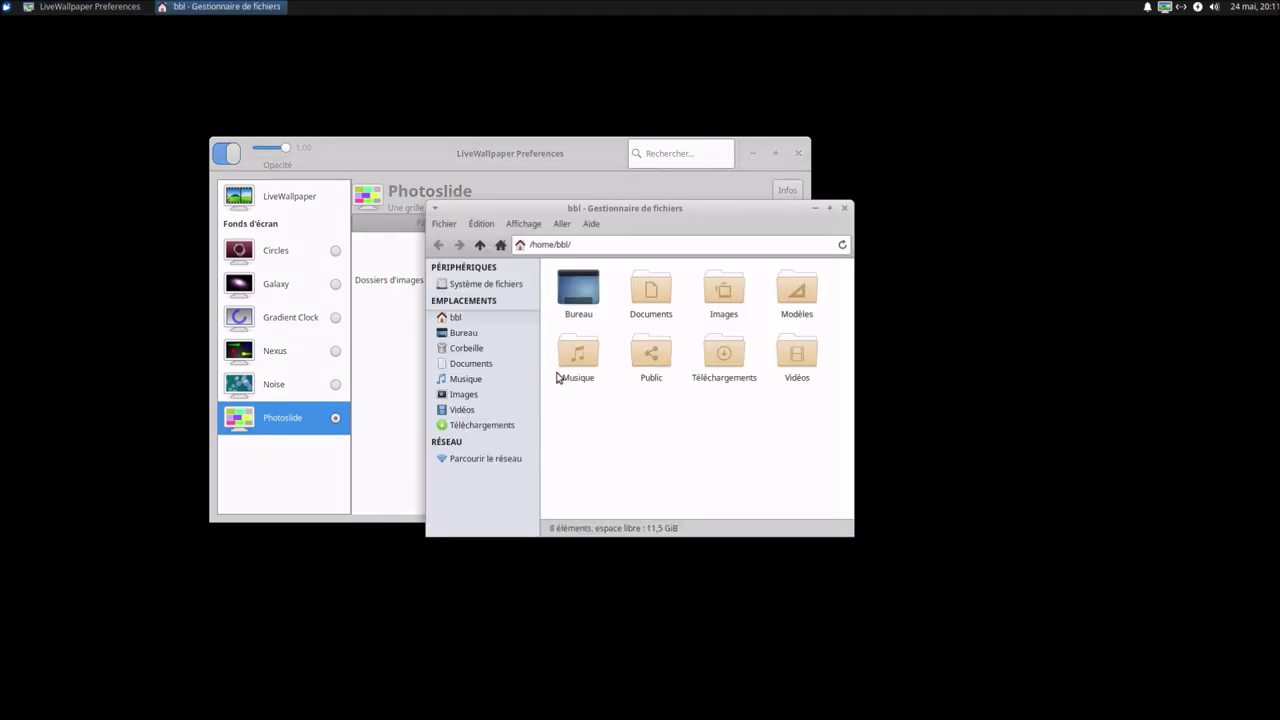
pyautogui.click(475, 288)
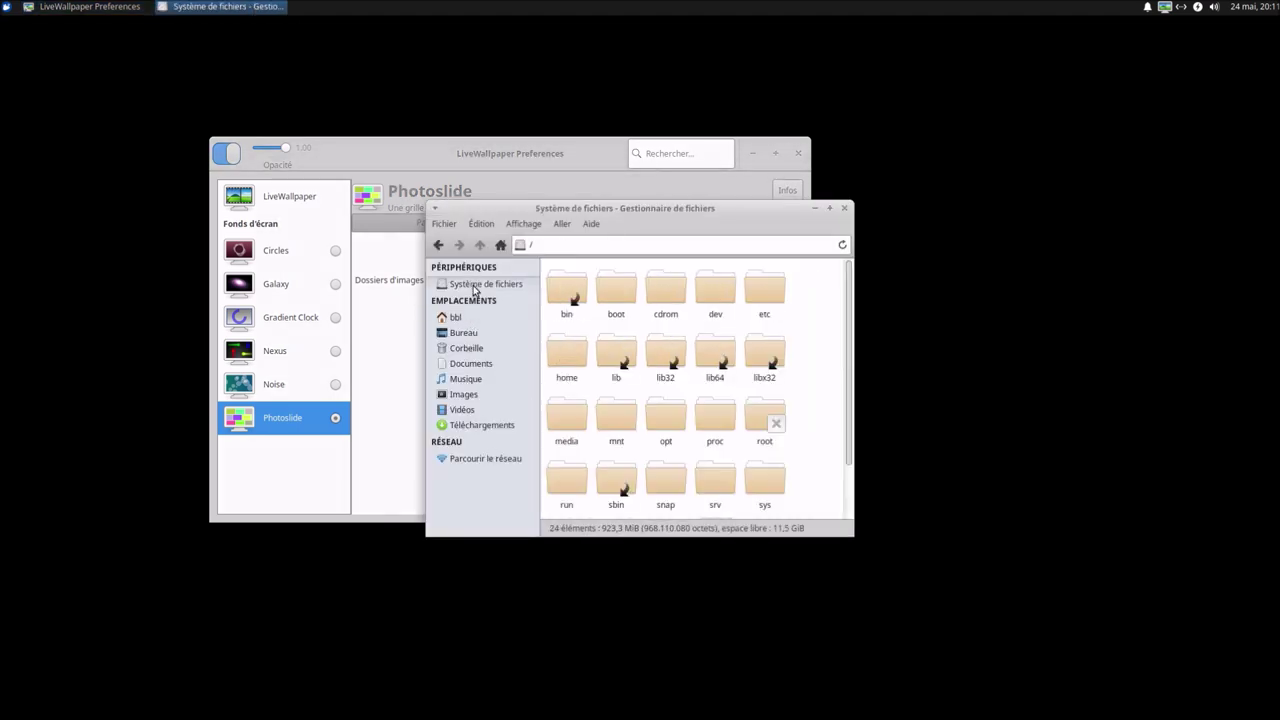
pyautogui.moveTo(844, 282); pyautogui.dragTo(939, 299)
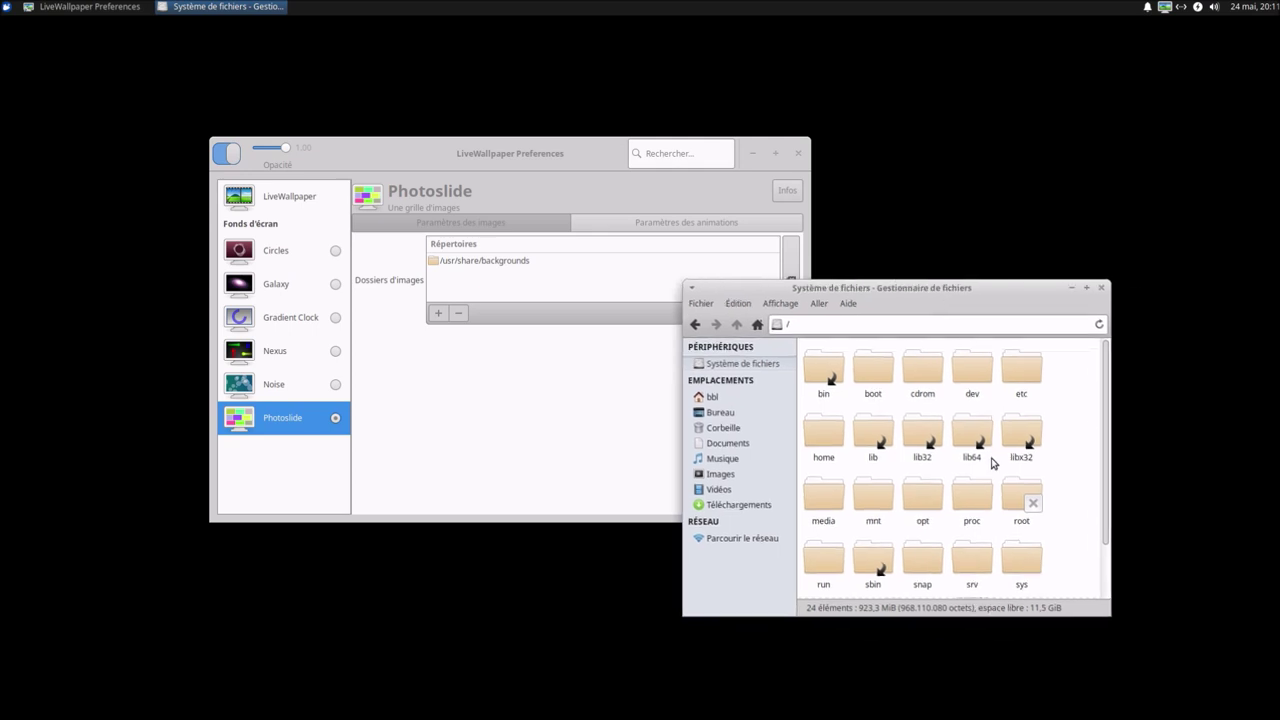
pyautogui.scroll(-1, 979, 495)
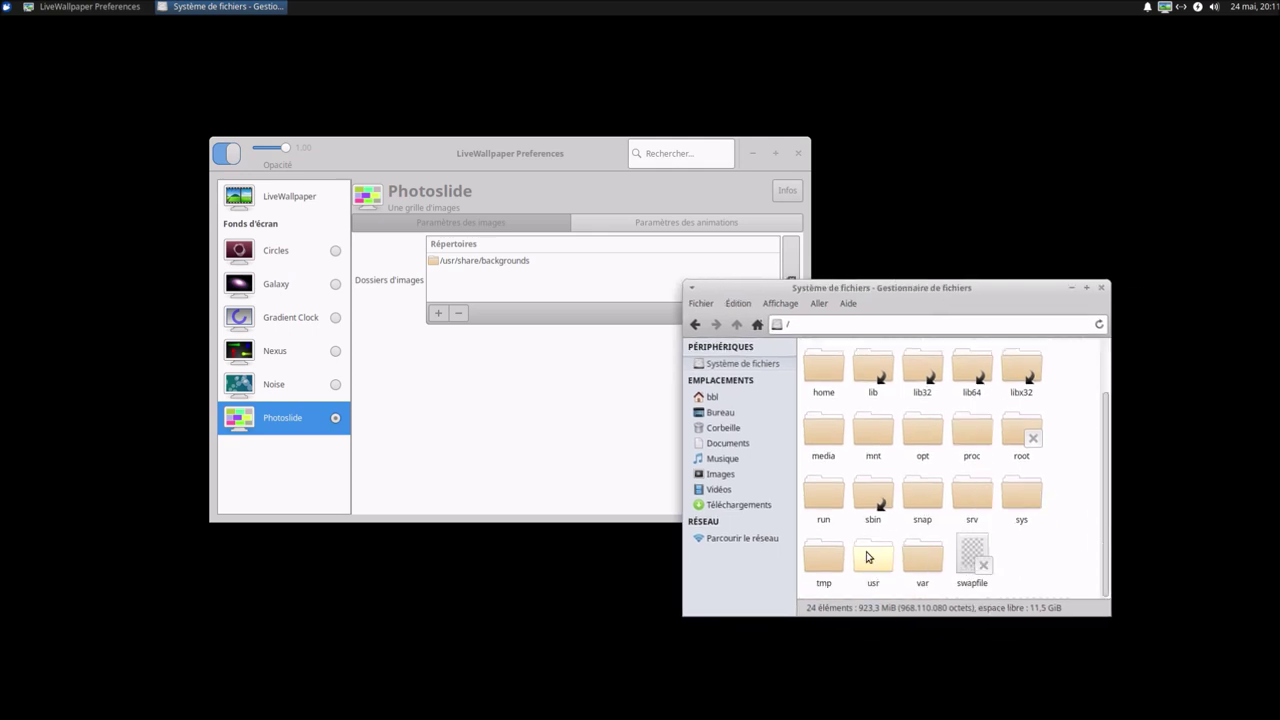
pyautogui.doubleClick(868, 557)
pyautogui.doubleClick(1021, 432)
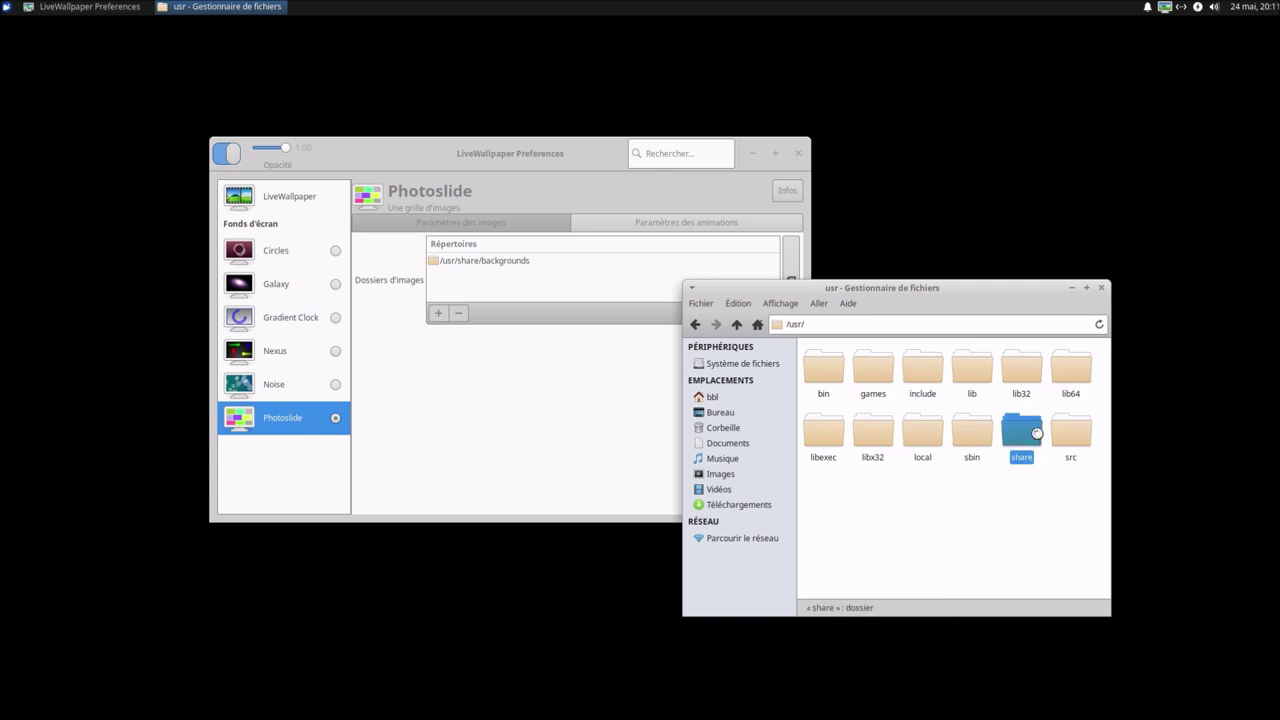
# Step: Find the xfce4/backdrops folder within /usr/share, open it and copy its path
pyautogui.scroll(-5, 975, 440)
pyautogui.scroll(-3, 975, 440)
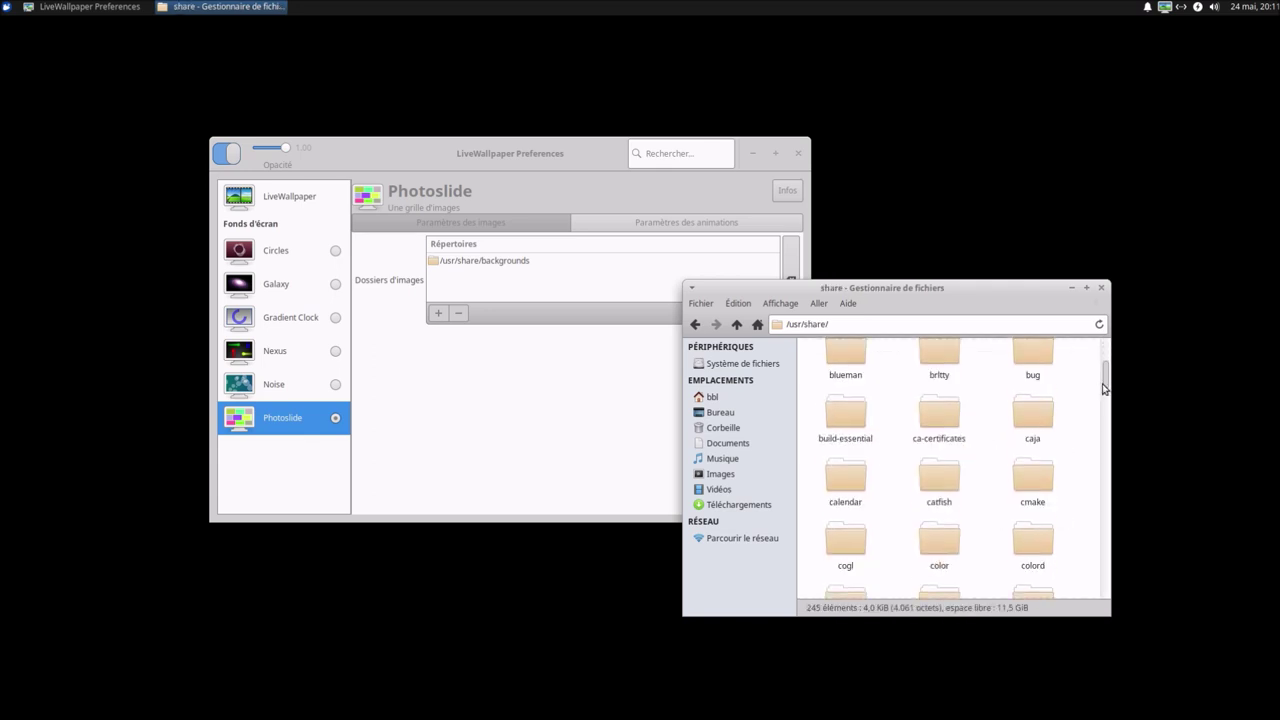
pyautogui.moveTo(1108, 398); pyautogui.dragTo(1121, 615)
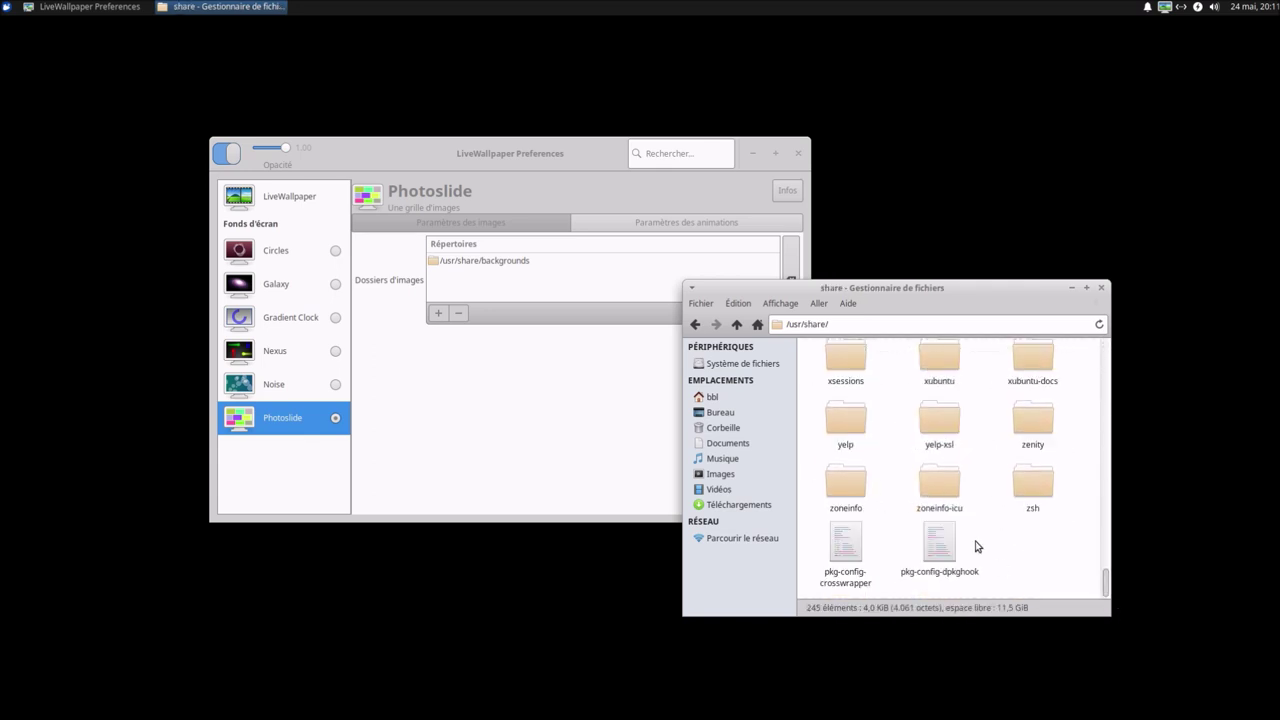
pyautogui.scroll(3, 978, 546)
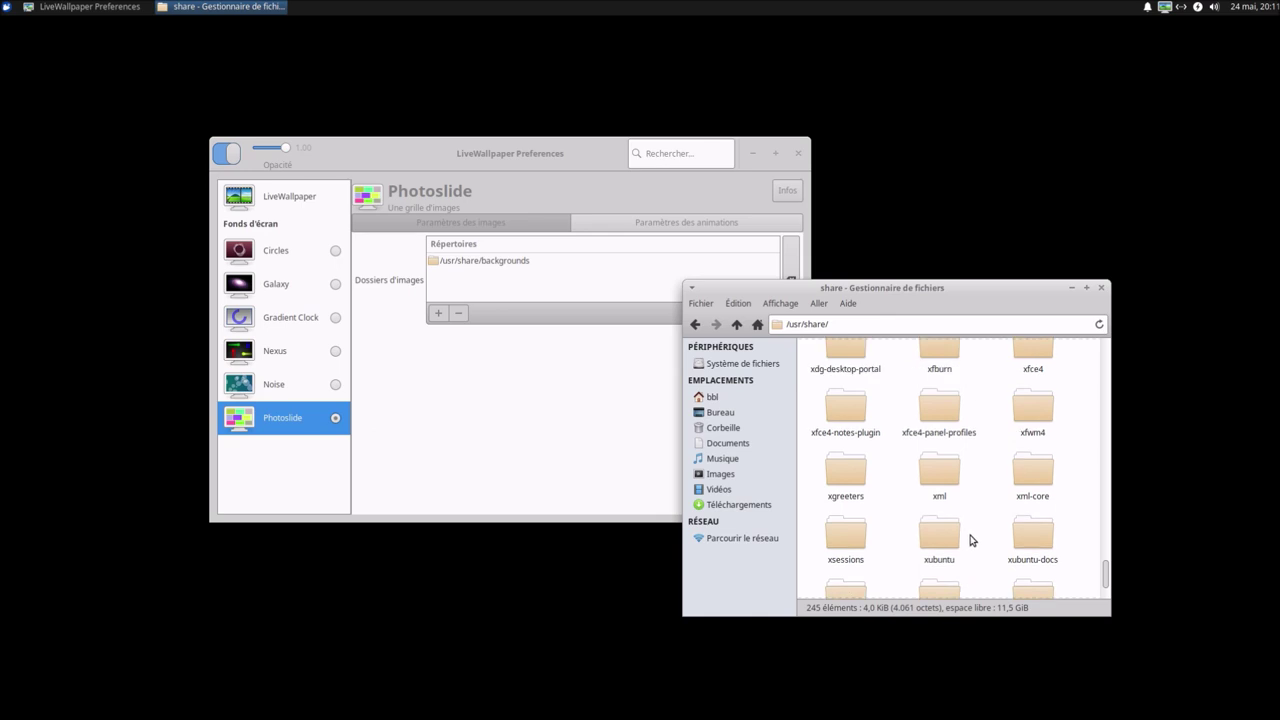
pyautogui.click(1043, 357)
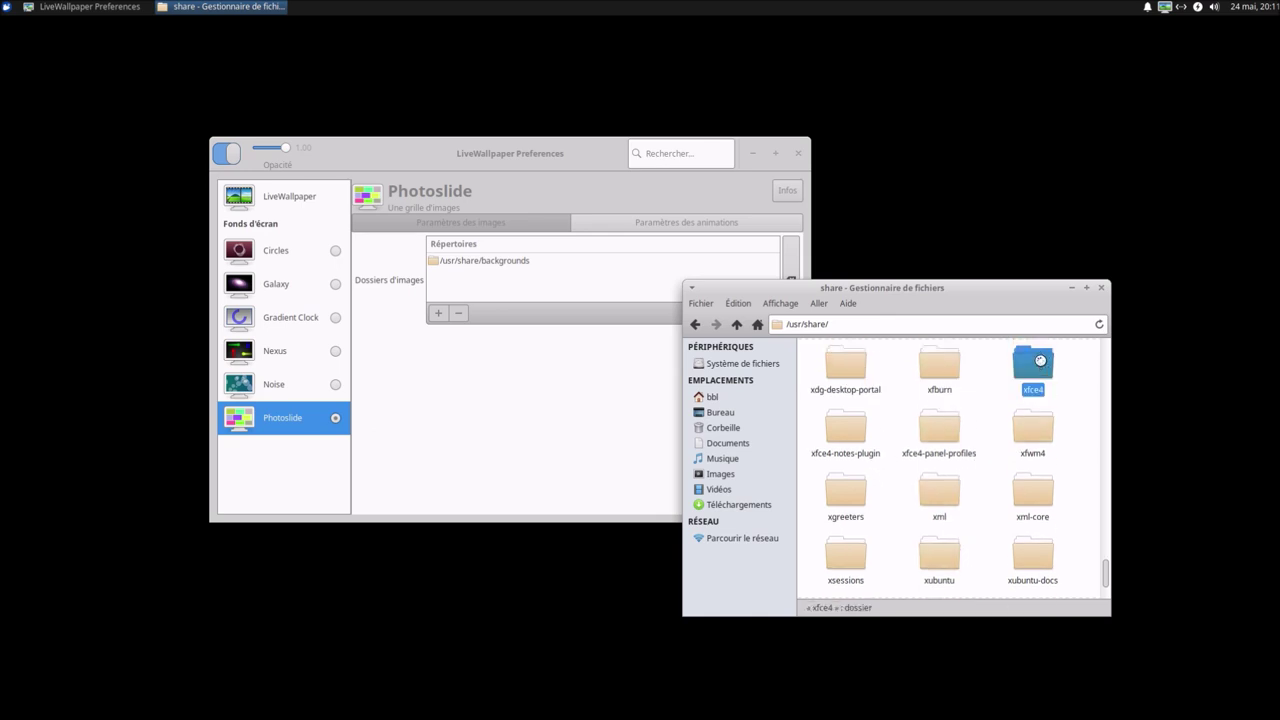
pyautogui.doubleClick(1040, 360)
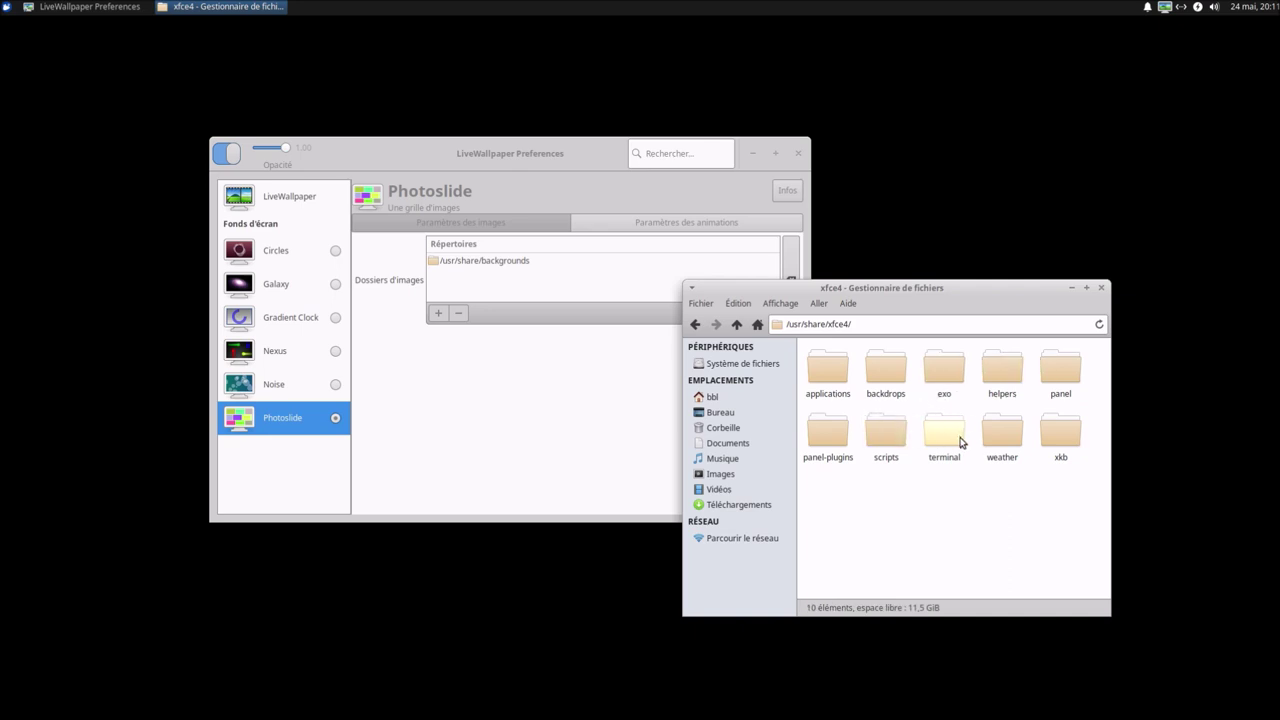
pyautogui.doubleClick(886, 372)
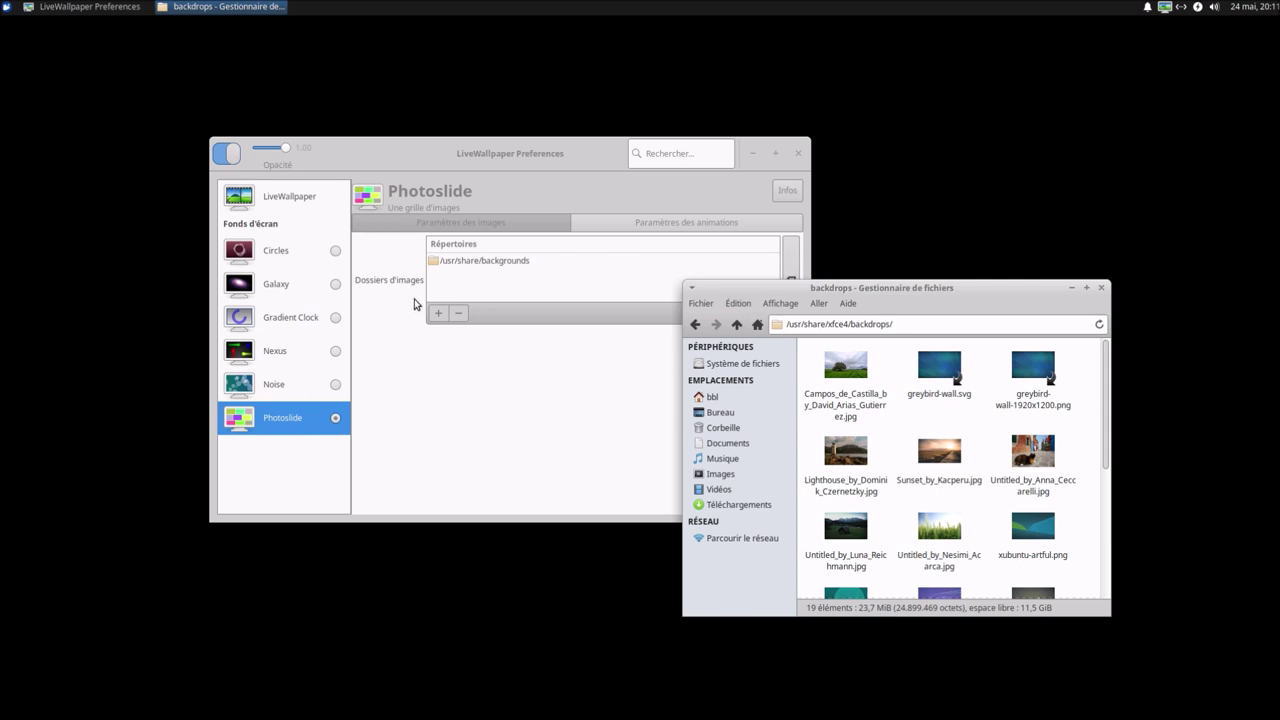
pyautogui.rightClick(884, 321)
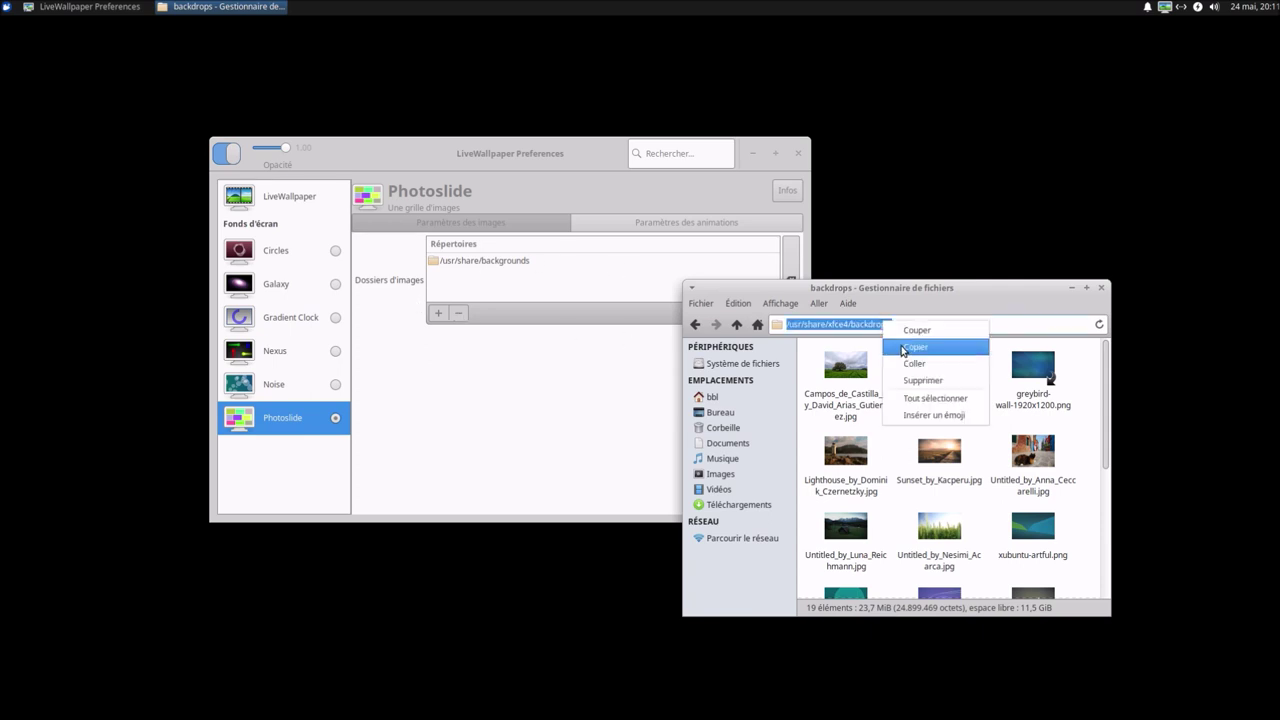
pyautogui.click(912, 346)
# Step: Add /usr/share/xfce4/backdrops to Photoslide's image folders
pyautogui.click(438, 314)
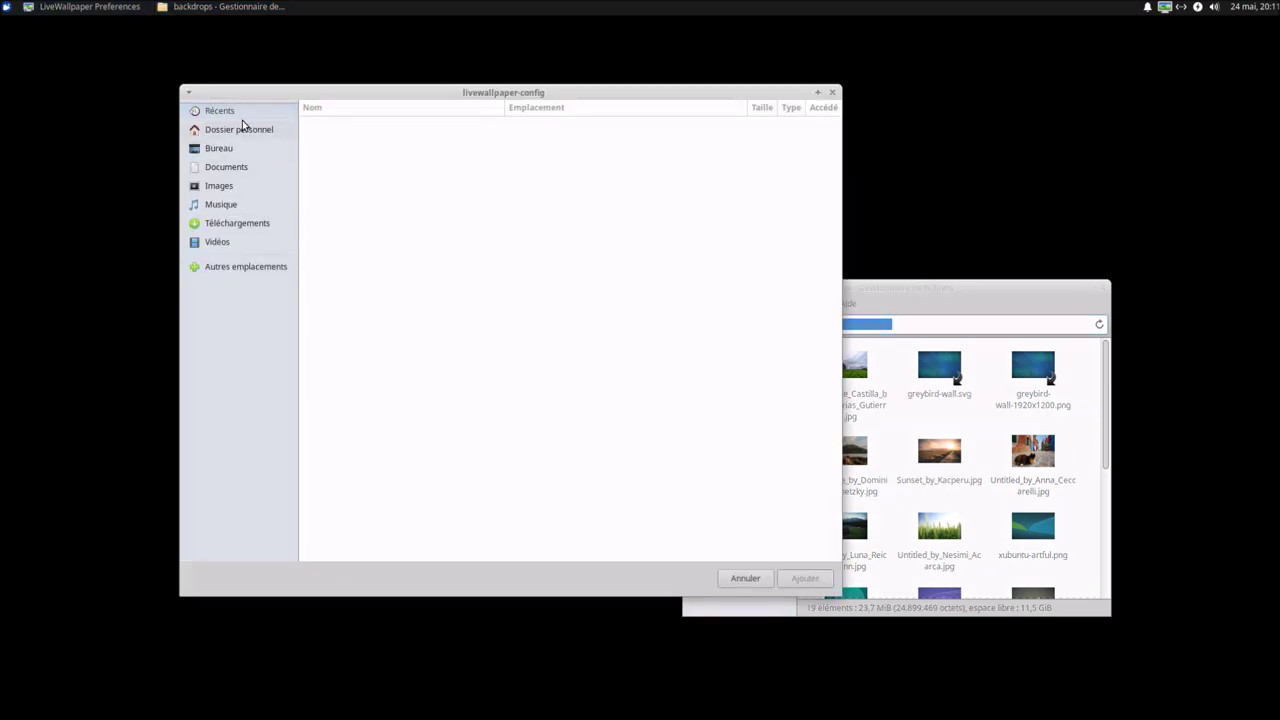
pyautogui.click(224, 266)
pyautogui.click(362, 140)
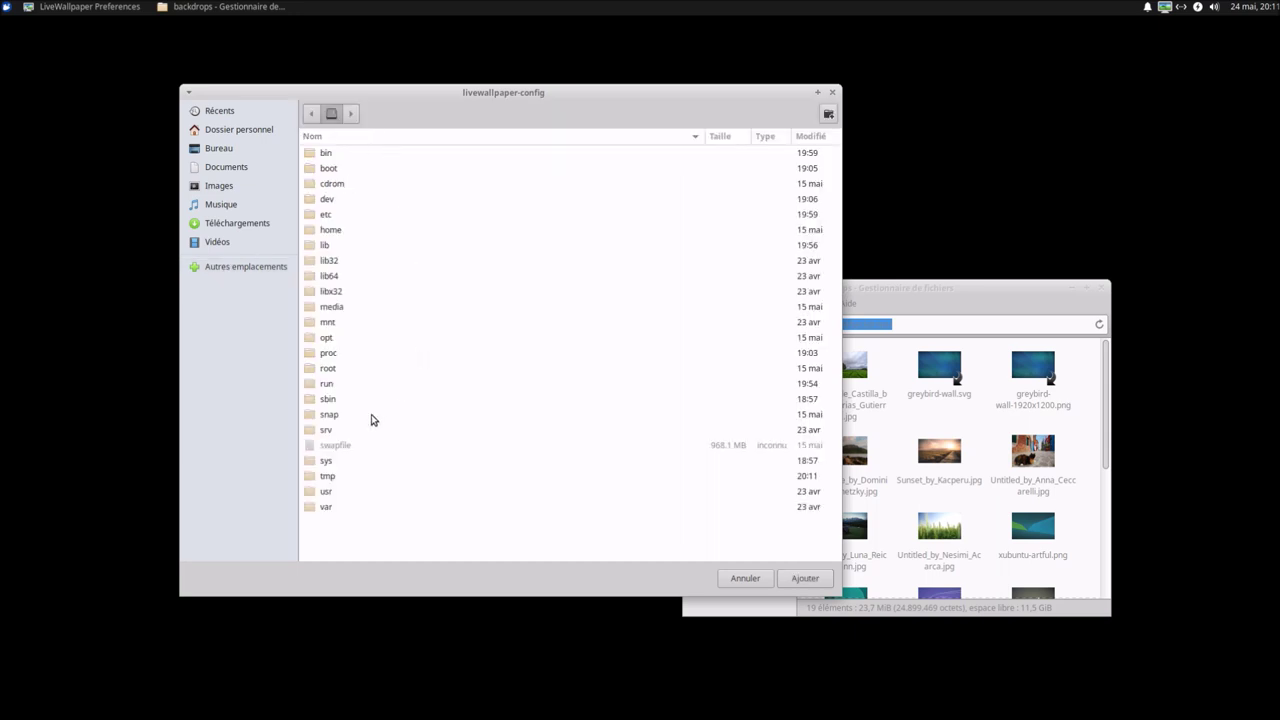
pyautogui.doubleClick(327, 492)
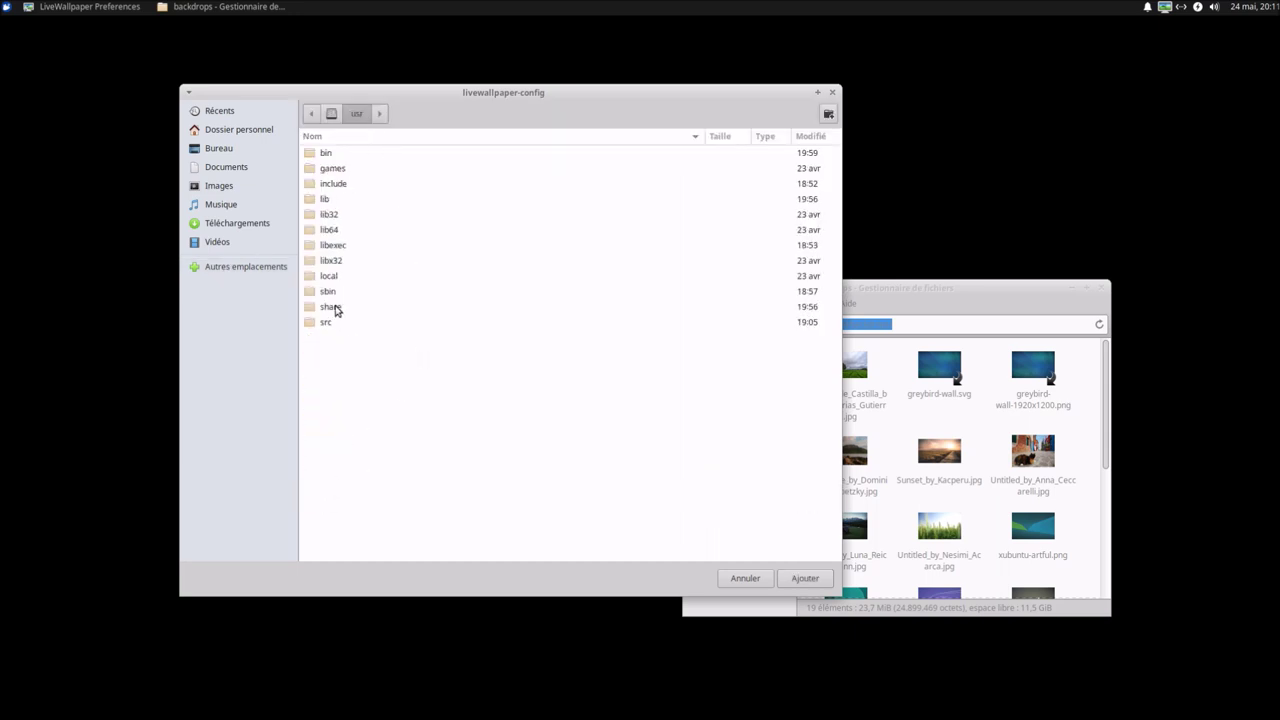
pyautogui.doubleClick(334, 310)
pyautogui.scroll(-3, 430, 322)
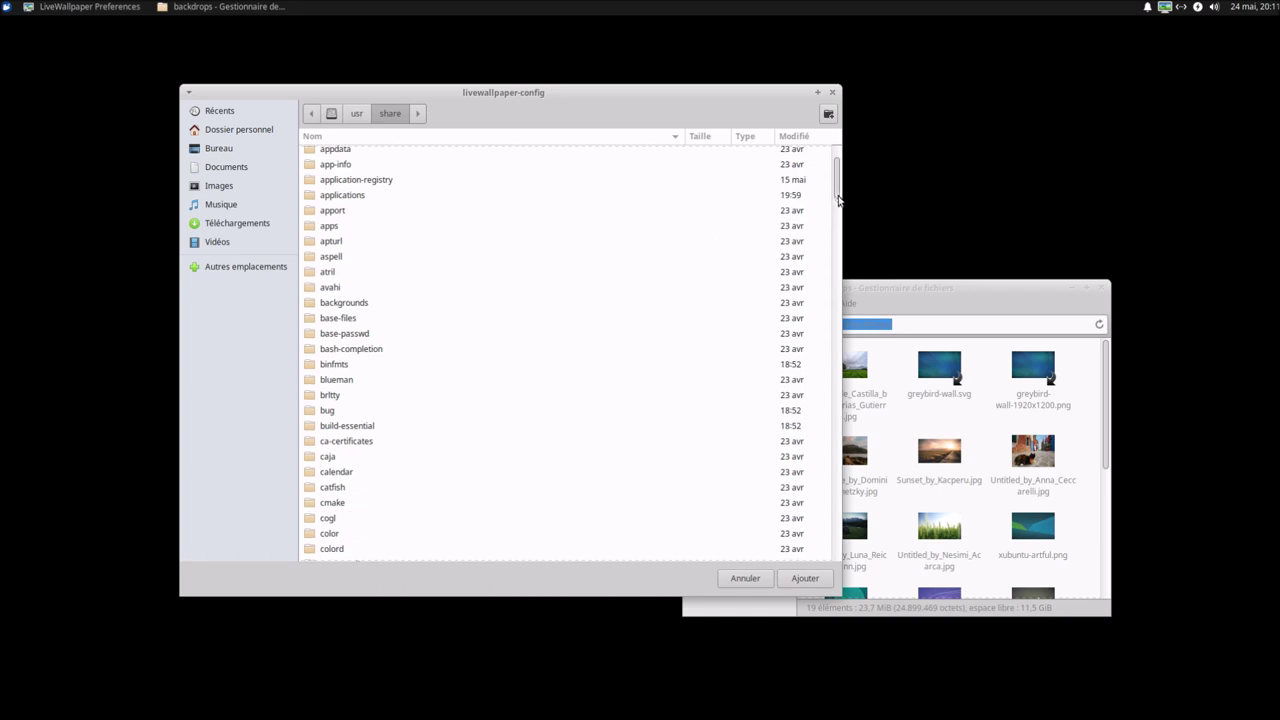
pyautogui.moveTo(843, 268); pyautogui.dragTo(843, 577)
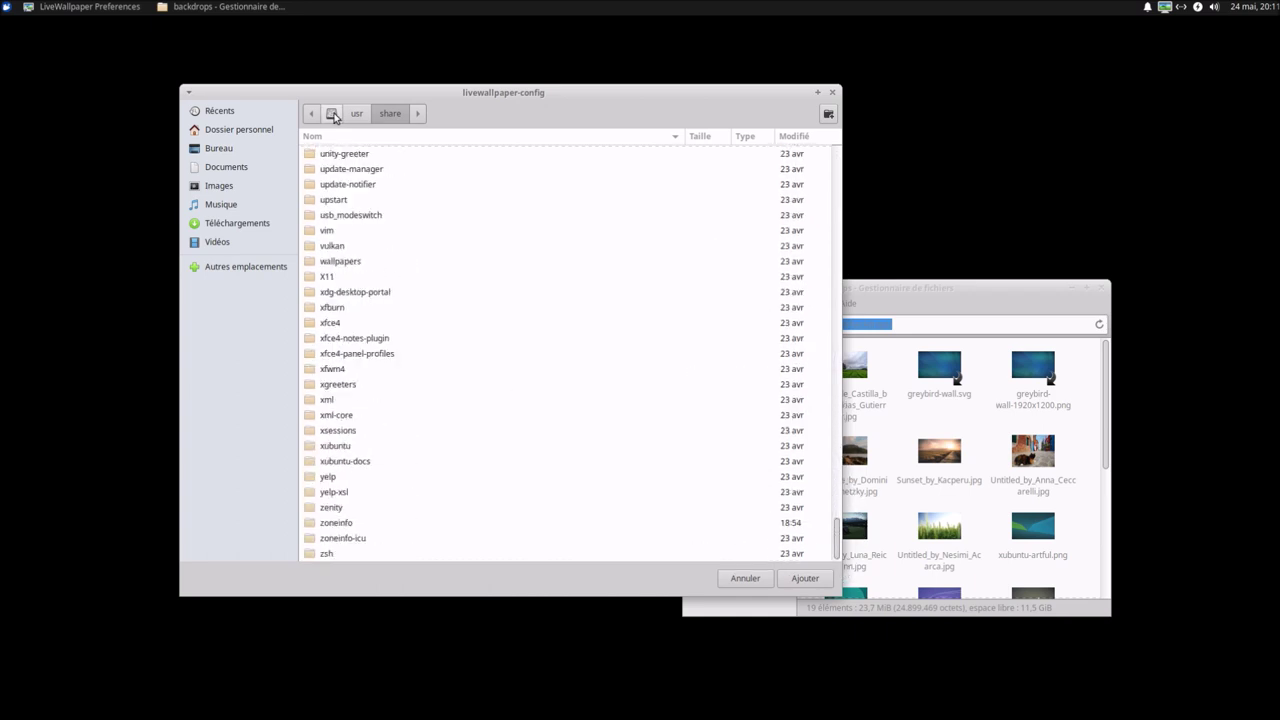
pyautogui.doubleClick(330, 323)
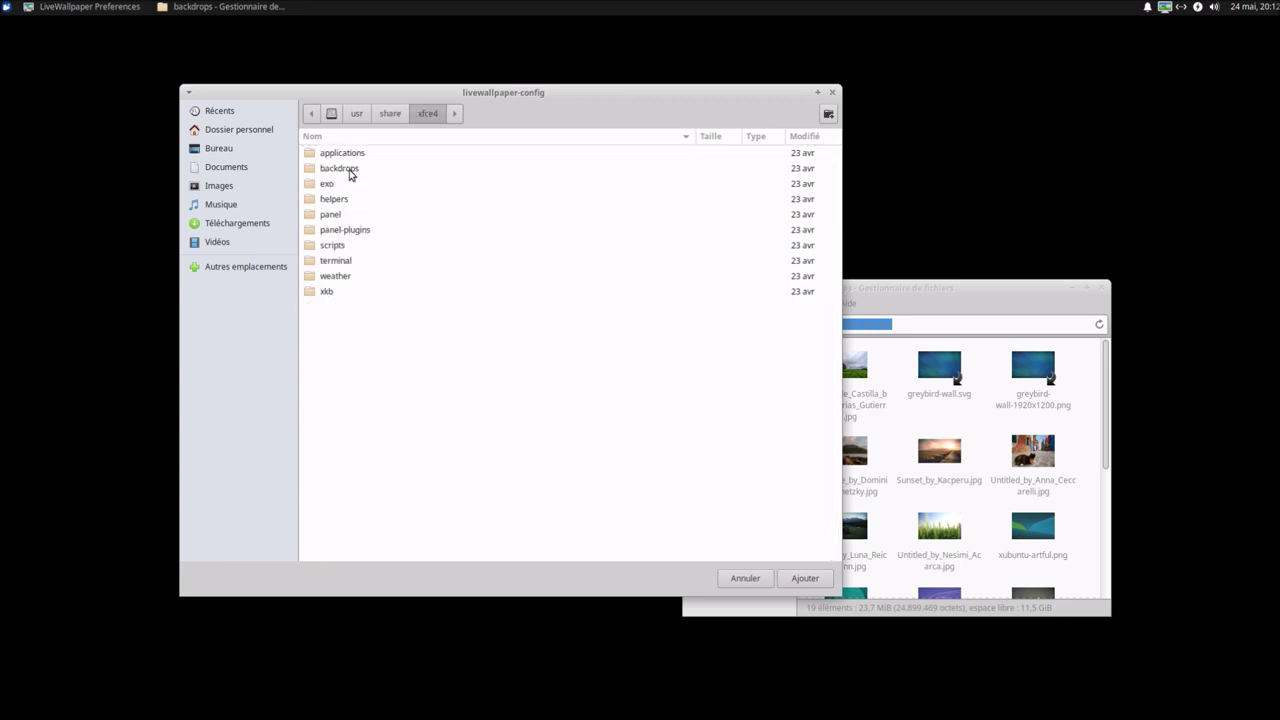
pyautogui.doubleClick(339, 168)
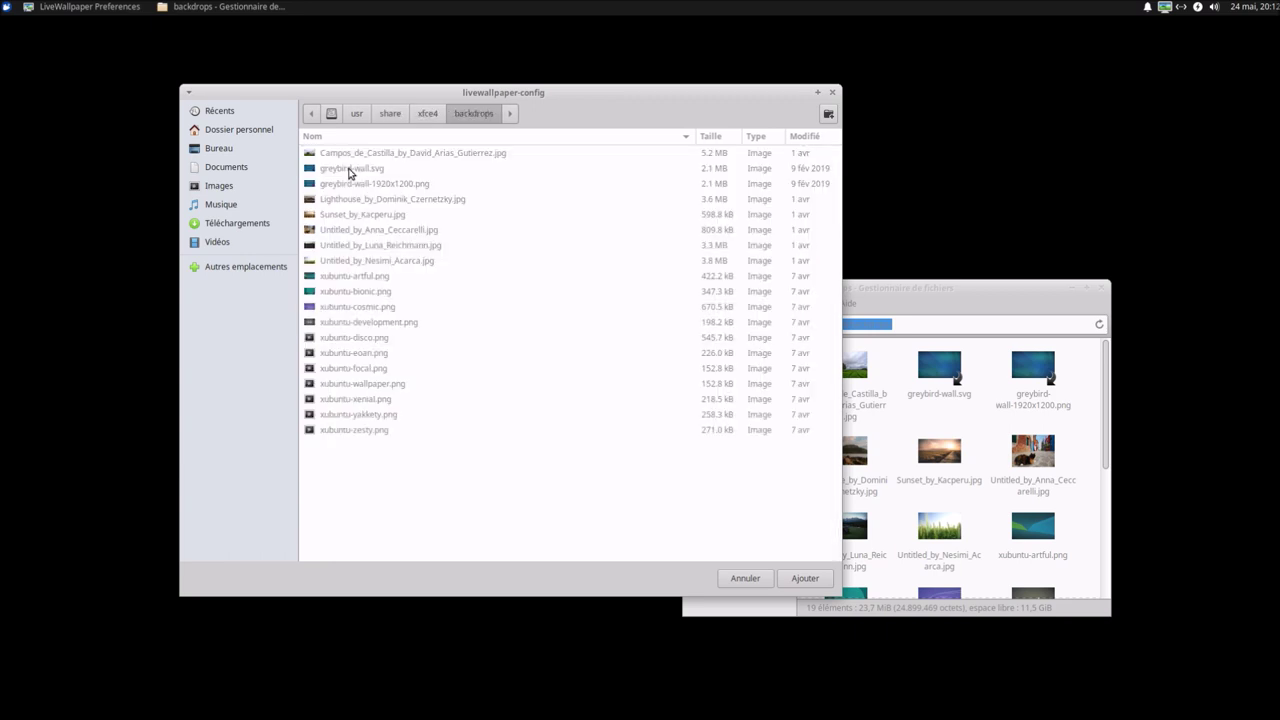
pyautogui.click(805, 578)
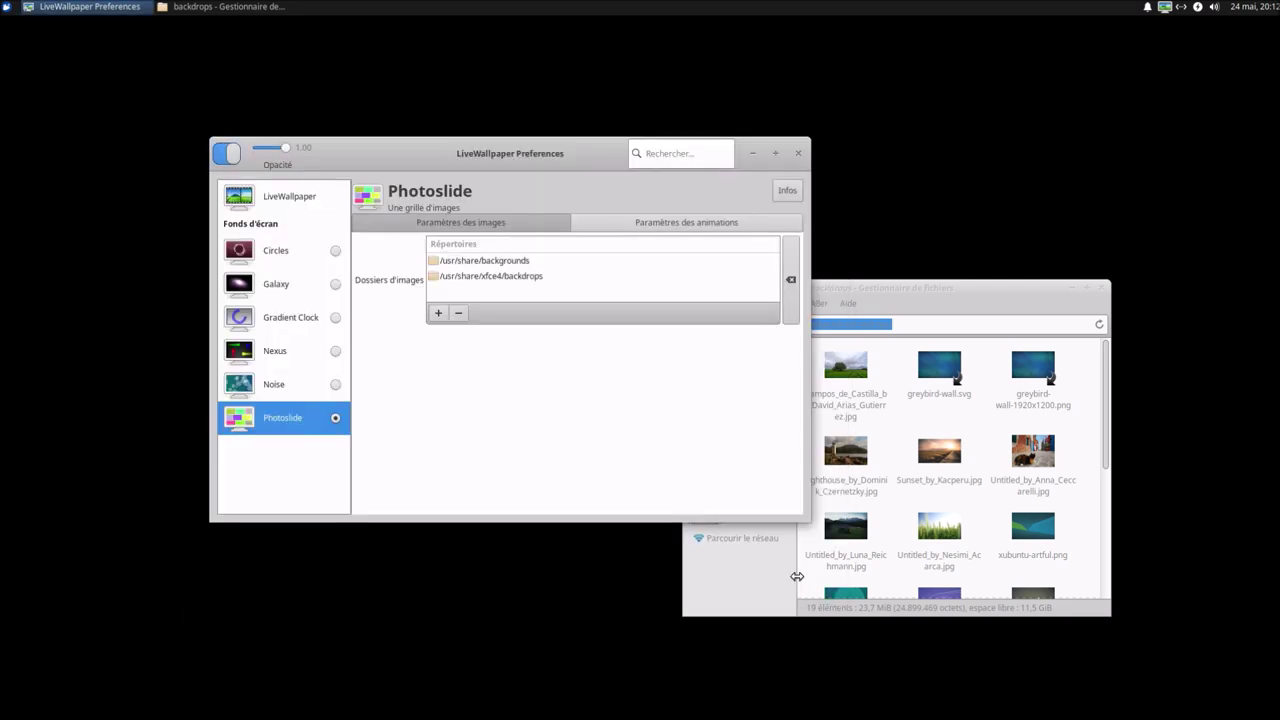
# Step: Remove /usr/share/backgrounds from Photoslide's image folders and close the file manager
pyautogui.click(514, 260)
pyautogui.click(458, 315)
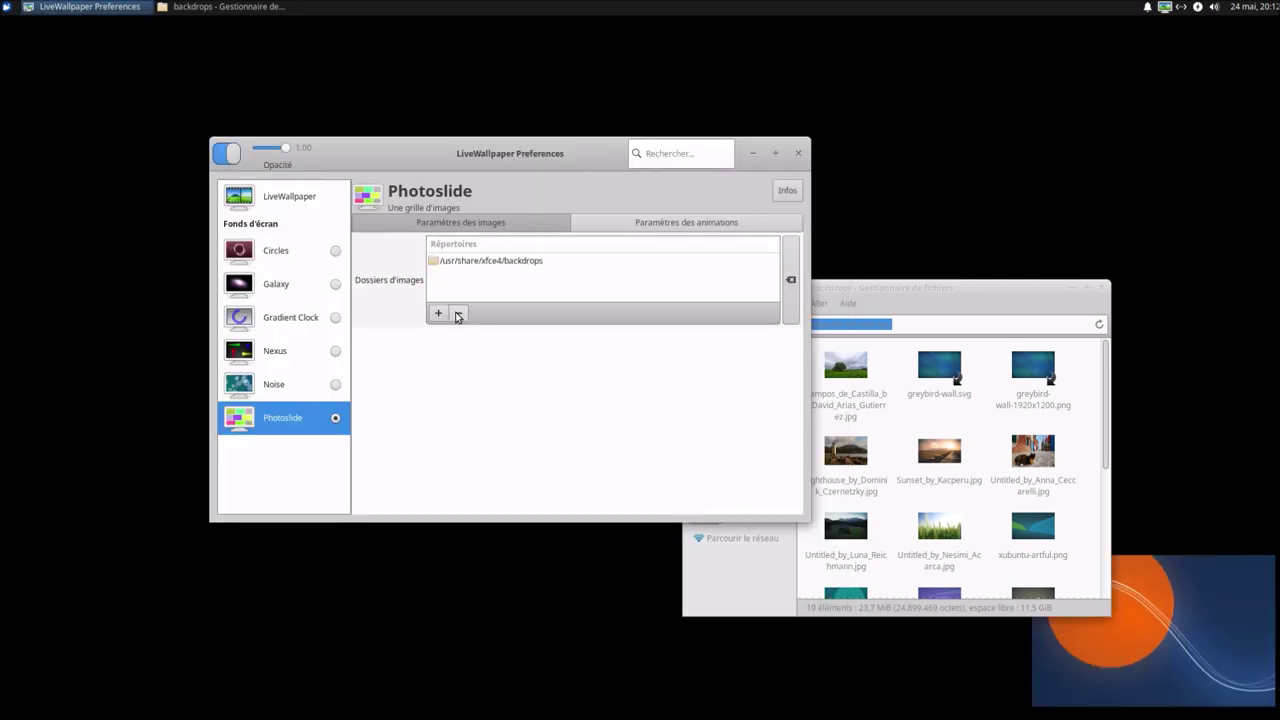
pyautogui.click(1101, 289)
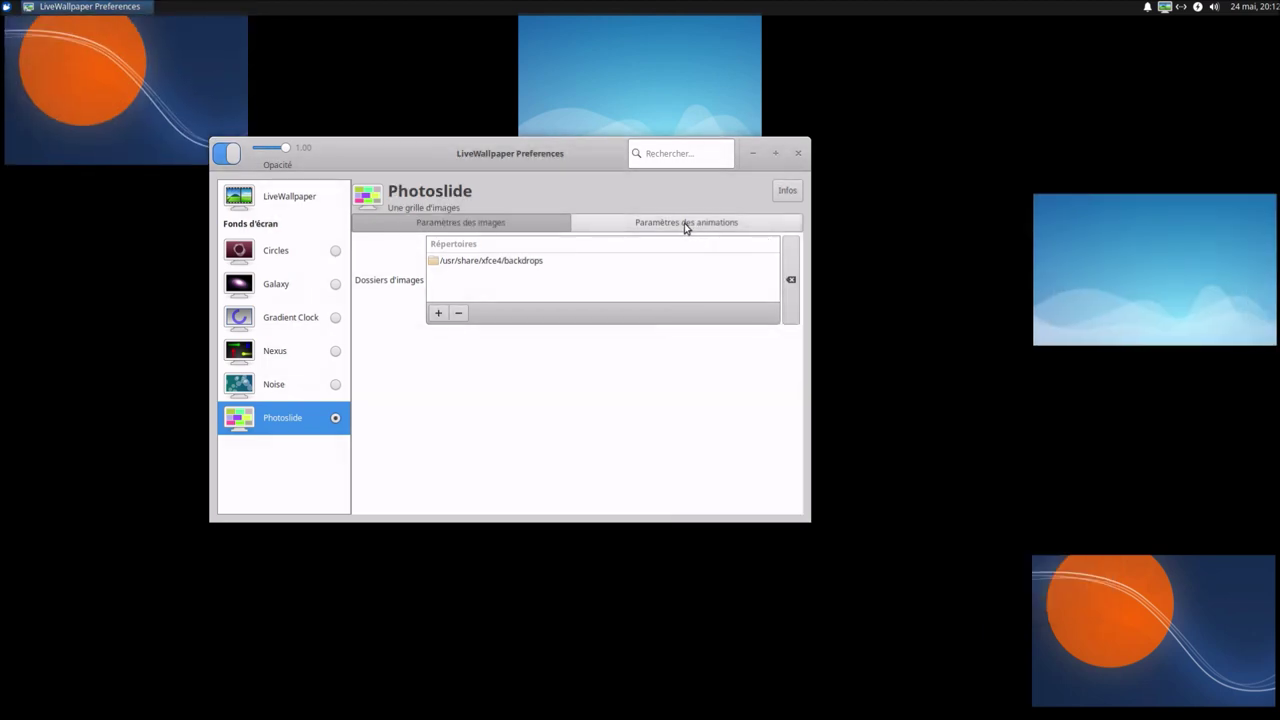
# Step: Try a Photoslide grid of 10 columns and 6 rows, and reset both to their defaults
pyautogui.click(684, 223)
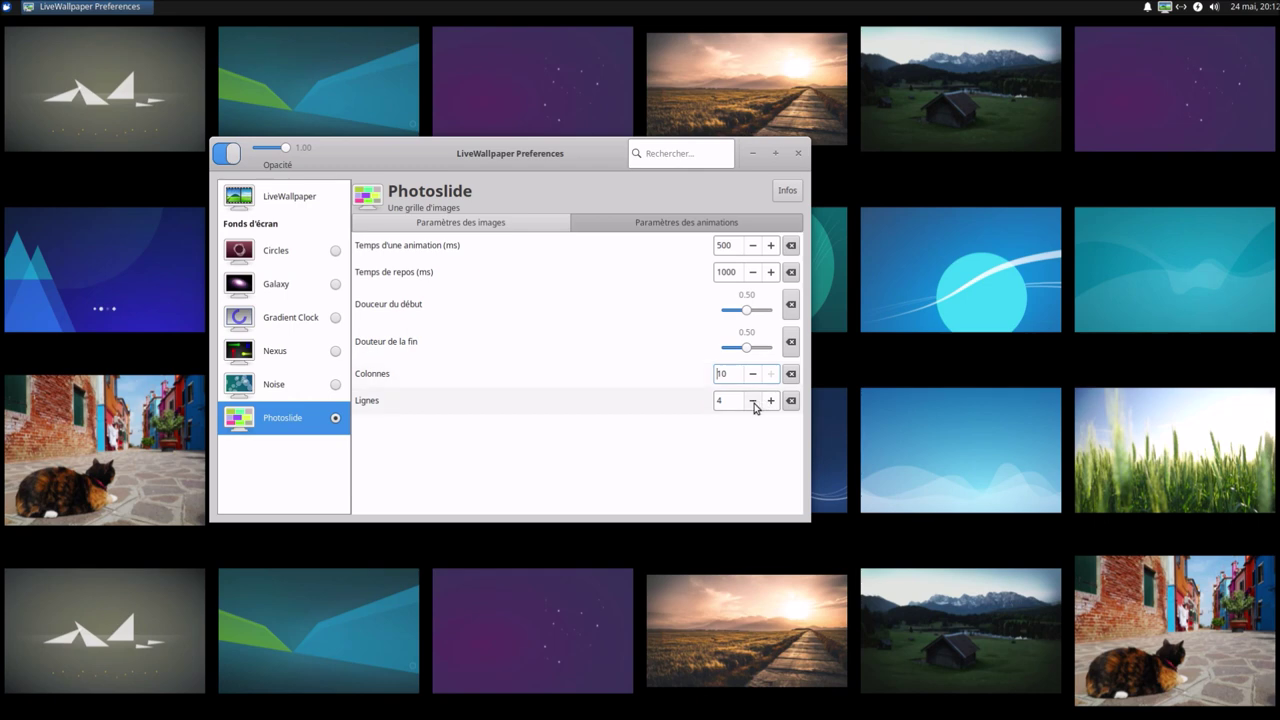
pyautogui.click(769, 401)
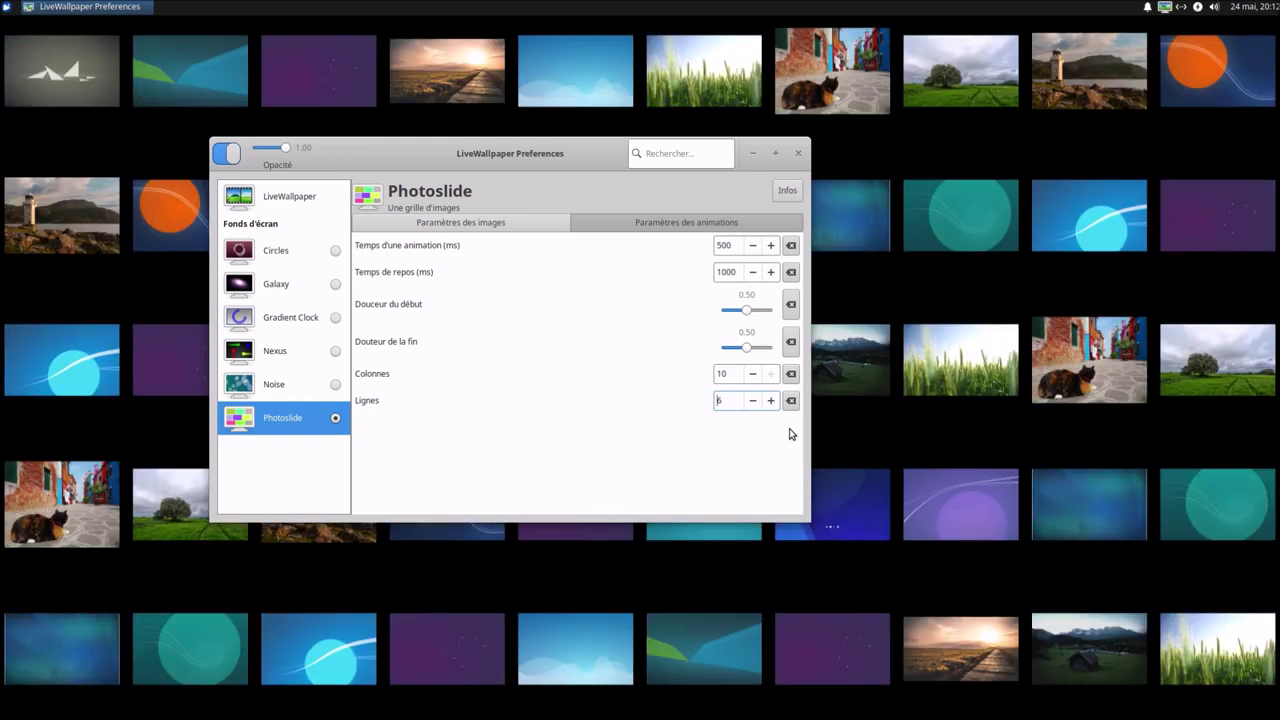
pyautogui.click(789, 403)
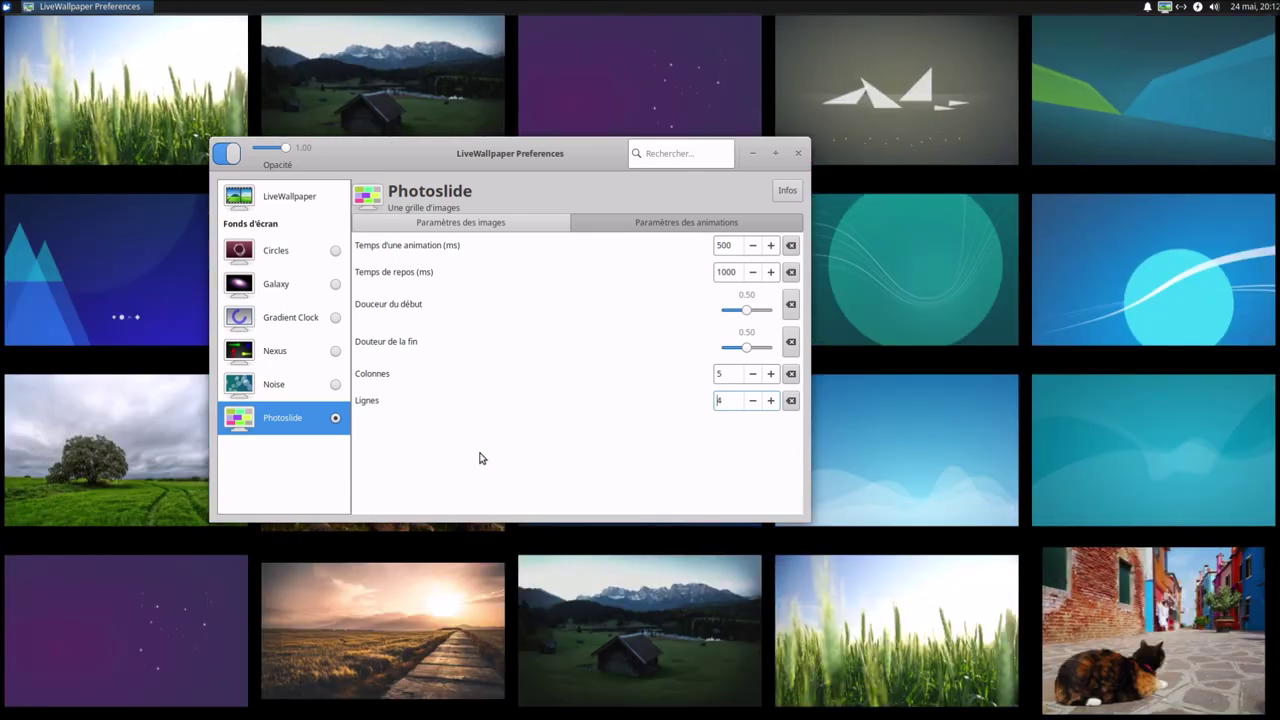
# Step: Make Noise the active wallpaper, reset all its particle settings to their defaults and close the preferences
pyautogui.click(335, 386)
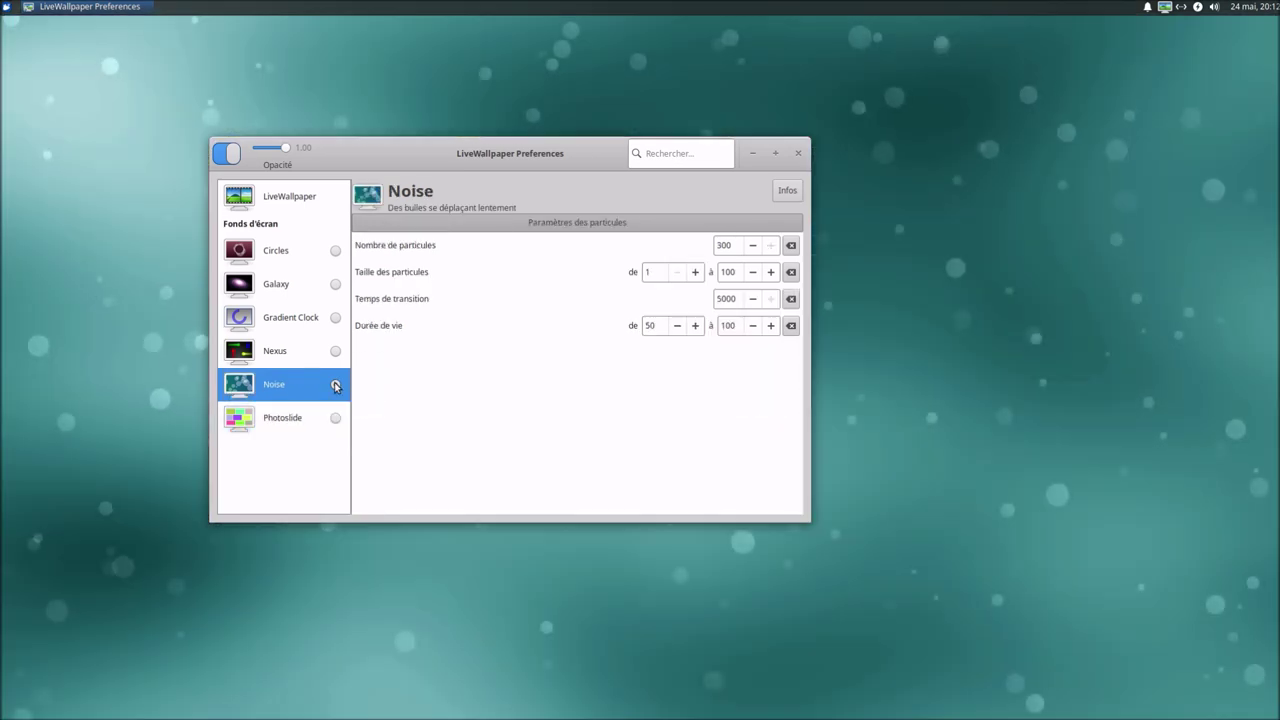
pyautogui.click(791, 325)
pyautogui.click(791, 298)
pyautogui.click(791, 272)
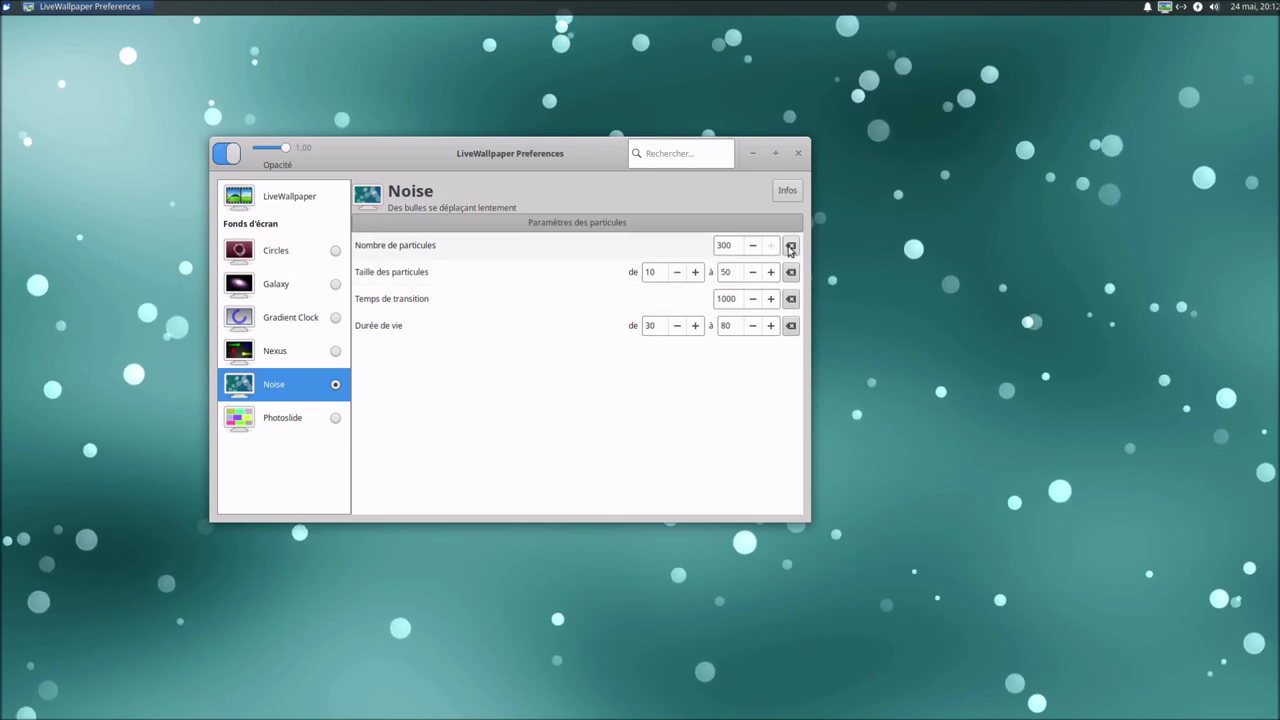
pyautogui.click(791, 245)
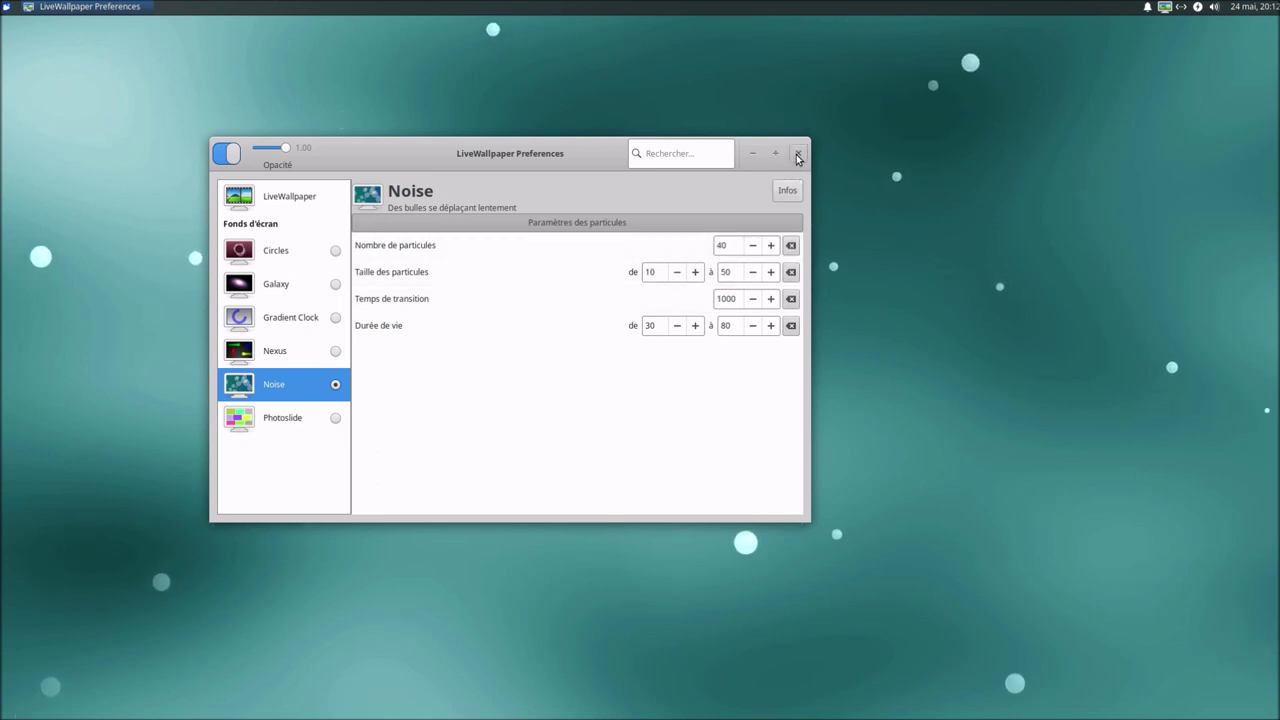
pyautogui.click(798, 154)
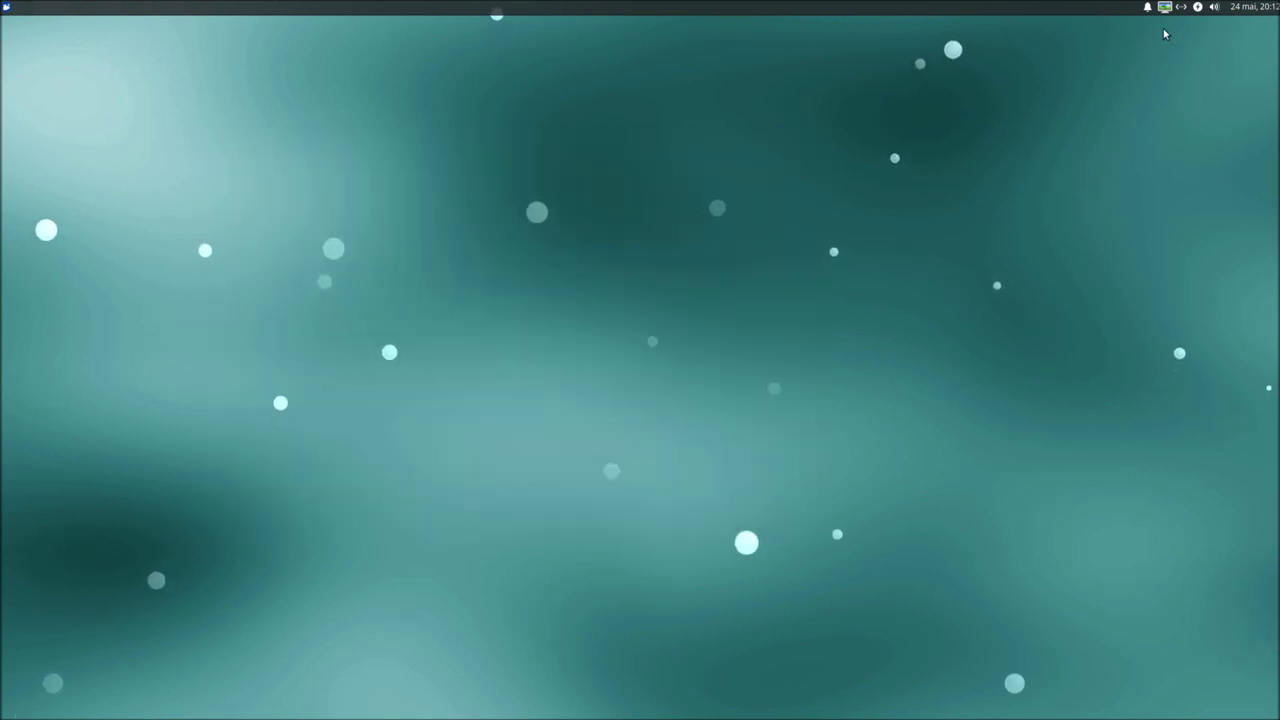
# Step: Examine the LiveWallpaper entries among the applications started automatically in the session and startup settings, with the window maximized
pyautogui.click(6, 6)
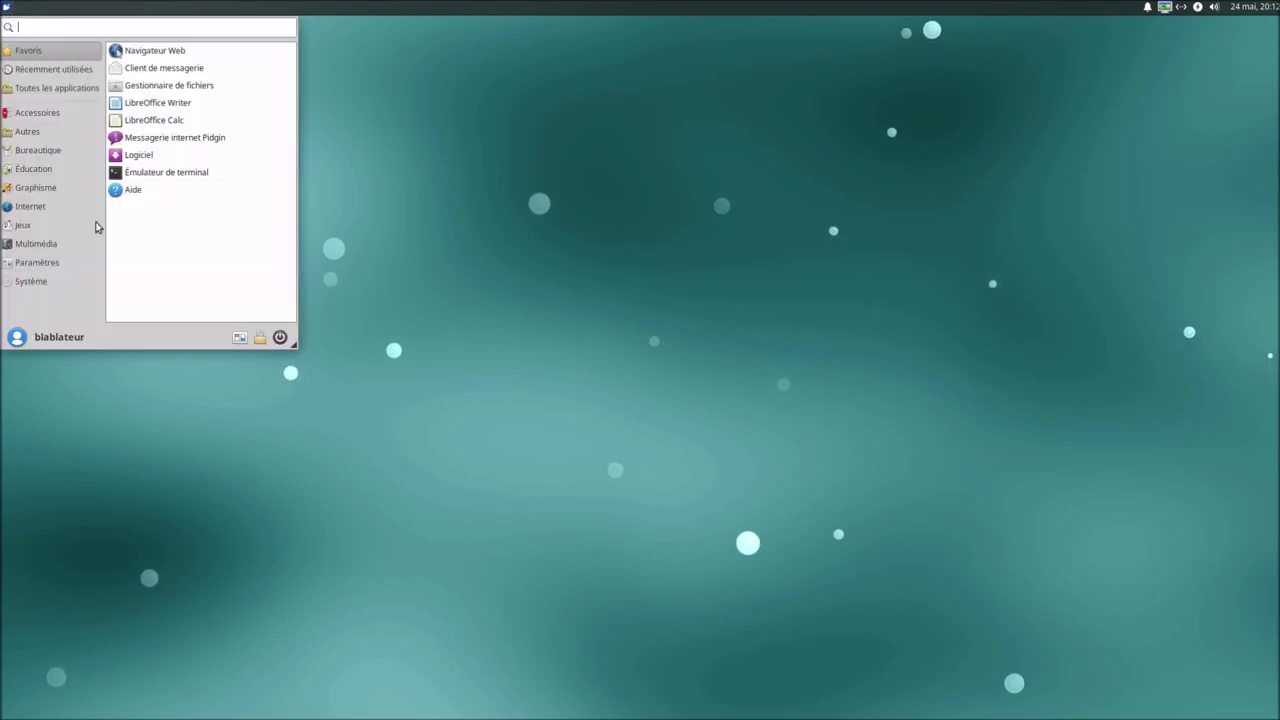
pyautogui.click(237, 337)
pyautogui.scroll(-5, 566, 348)
pyautogui.scroll(-1, 566, 348)
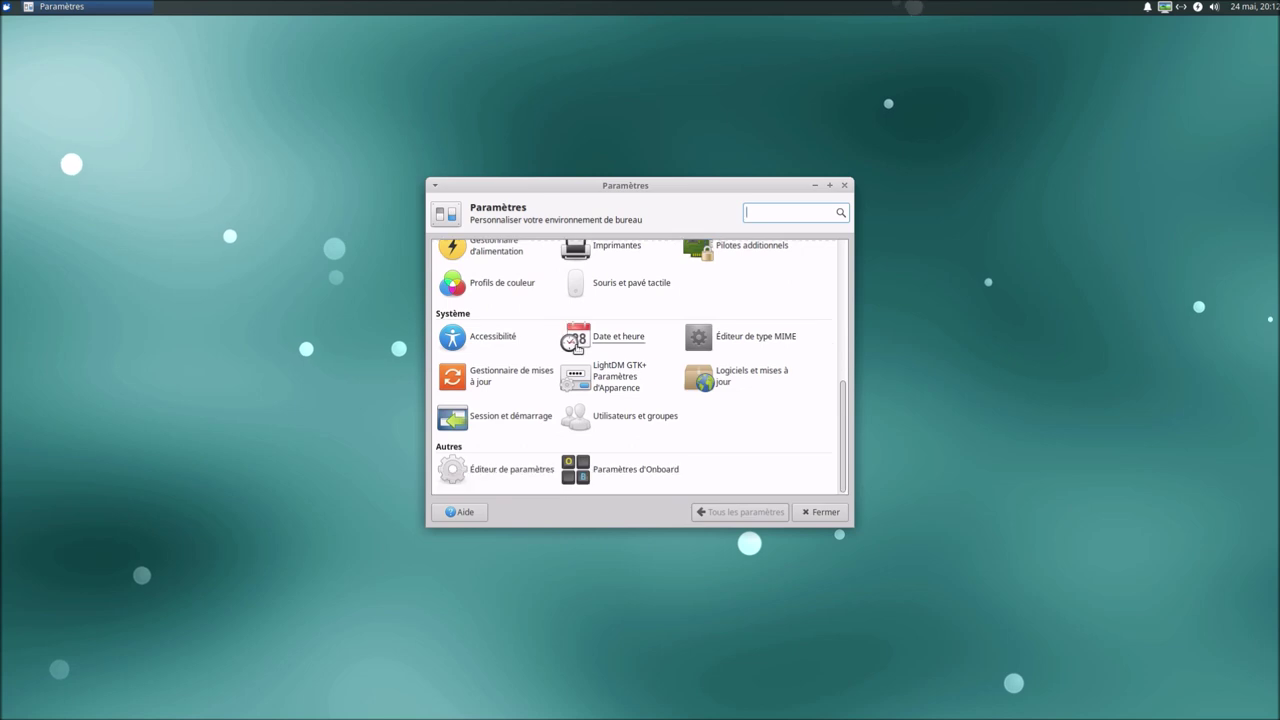
pyautogui.click(540, 419)
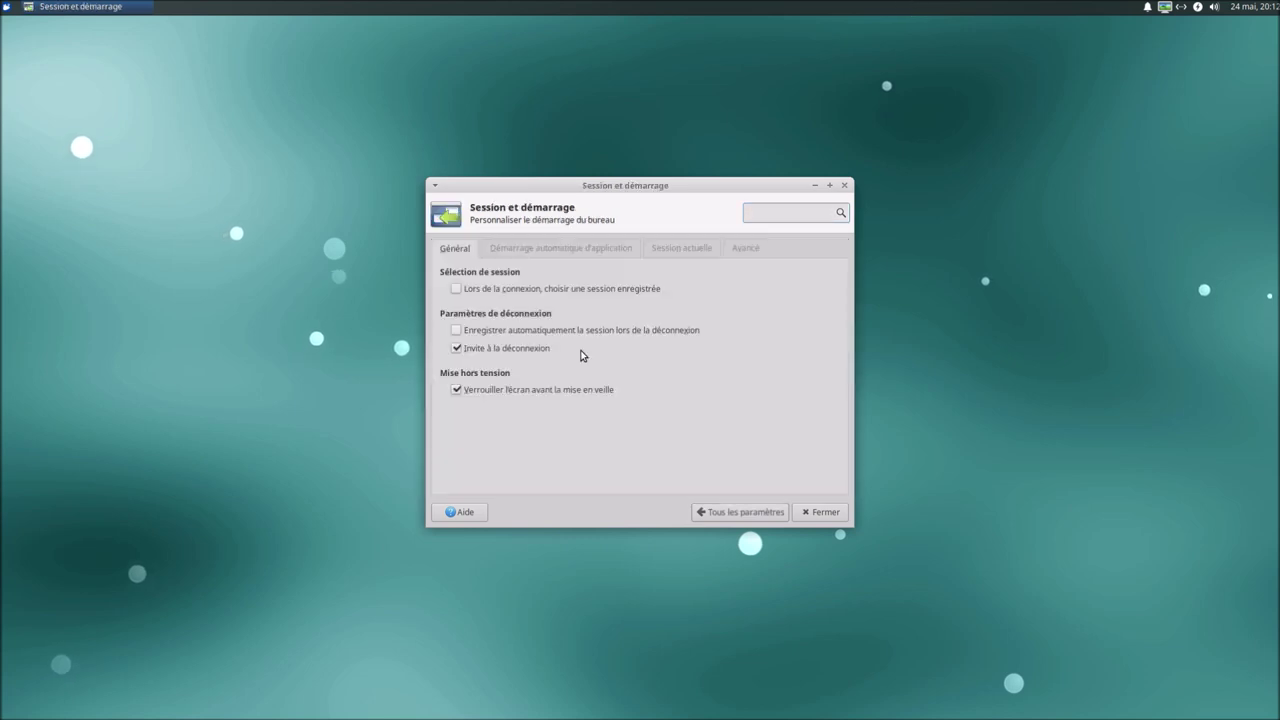
pyautogui.click(614, 246)
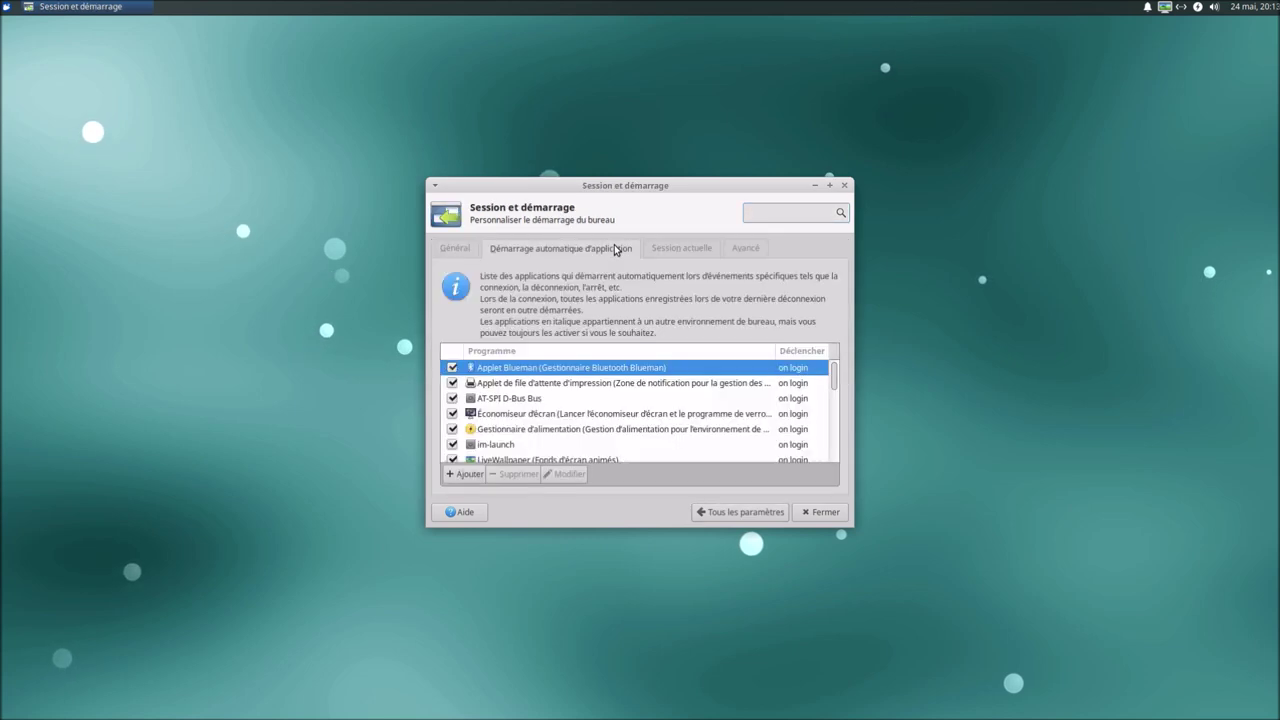
pyautogui.click(830, 186)
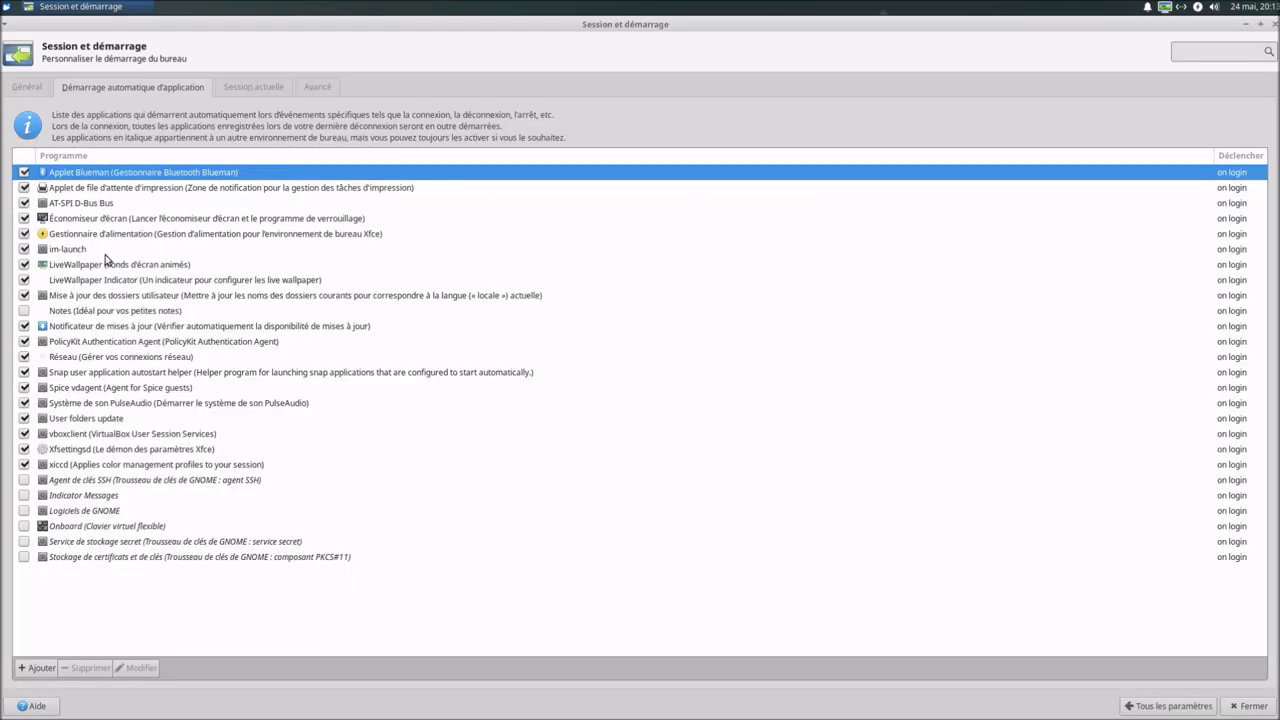
# Step: Select the LiveWallpaper entry in the list of automatically started applications and close the session and startup settings
pyautogui.click(114, 266)
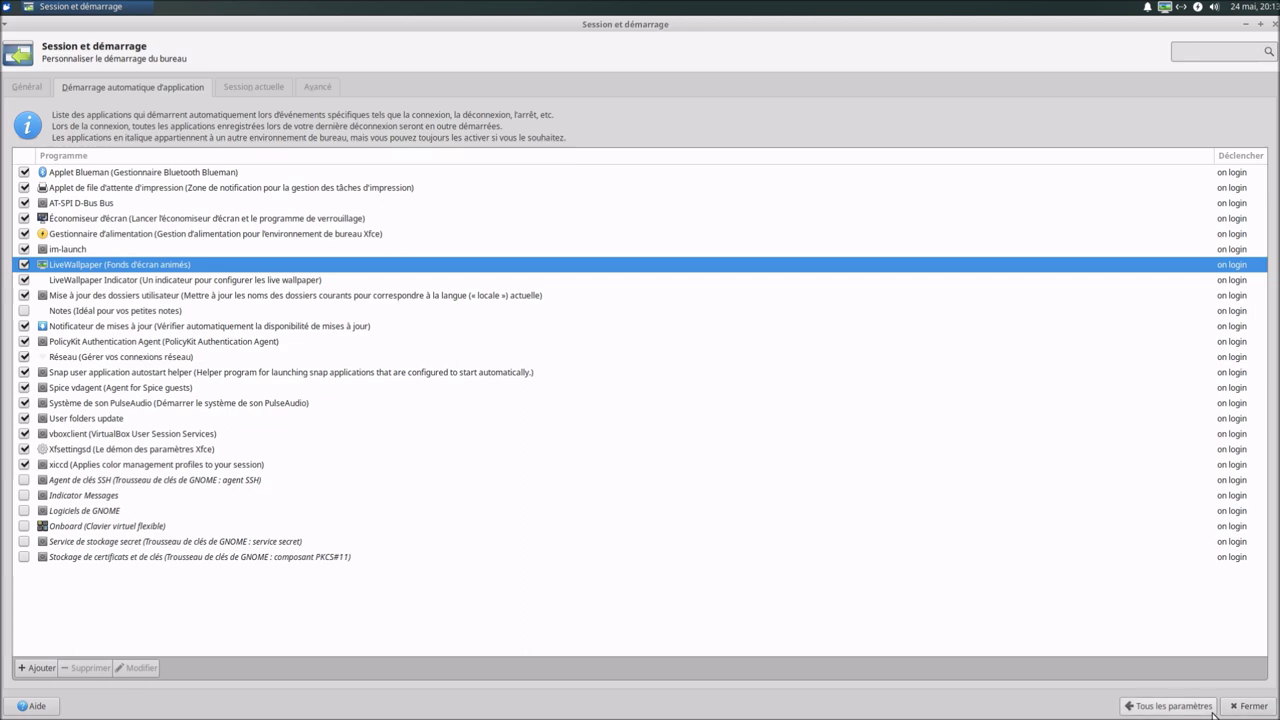
pyautogui.click(1248, 706)
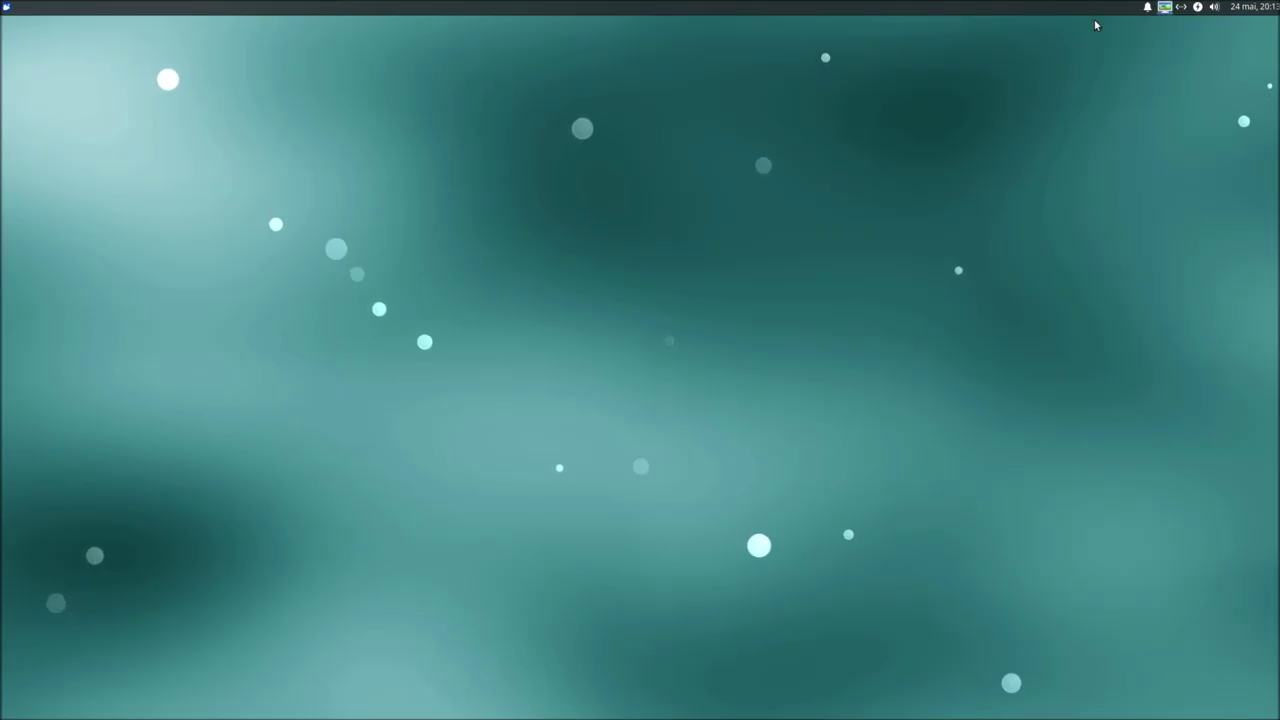
# Step: Restart the virtual machine and log back in to the session with the account password
pyautogui.click(6, 7)
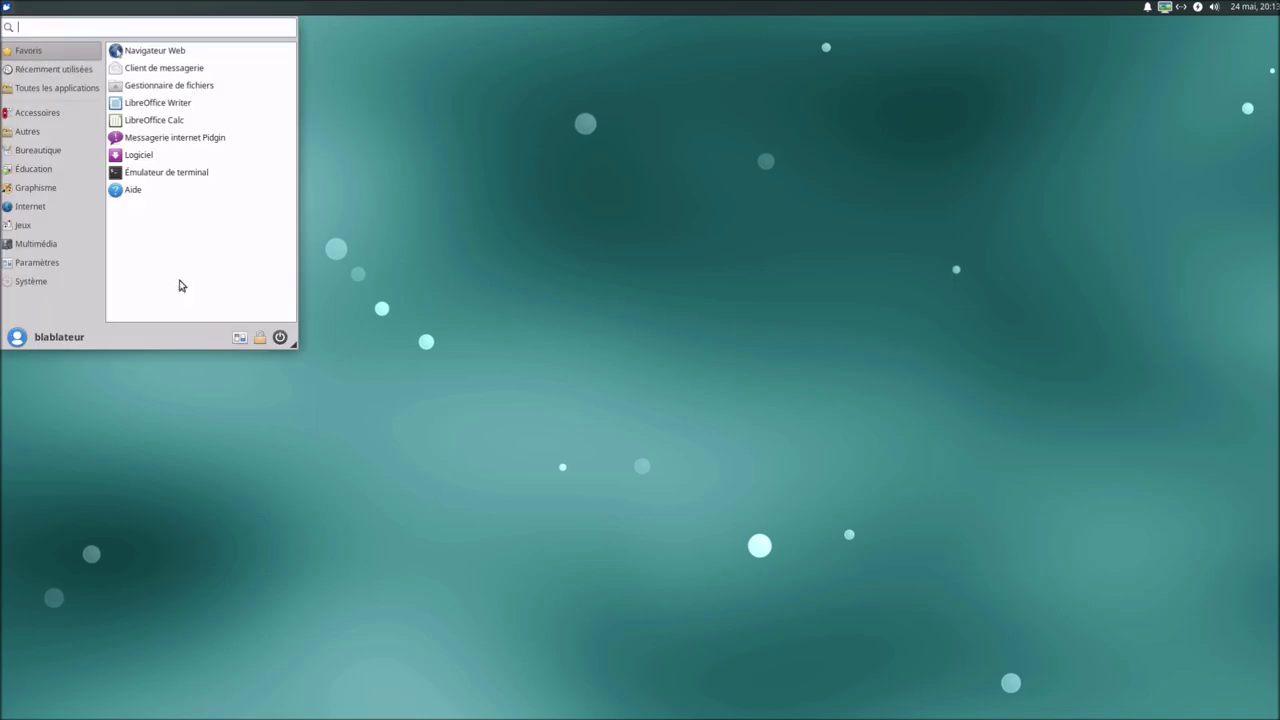
pyautogui.click(280, 337)
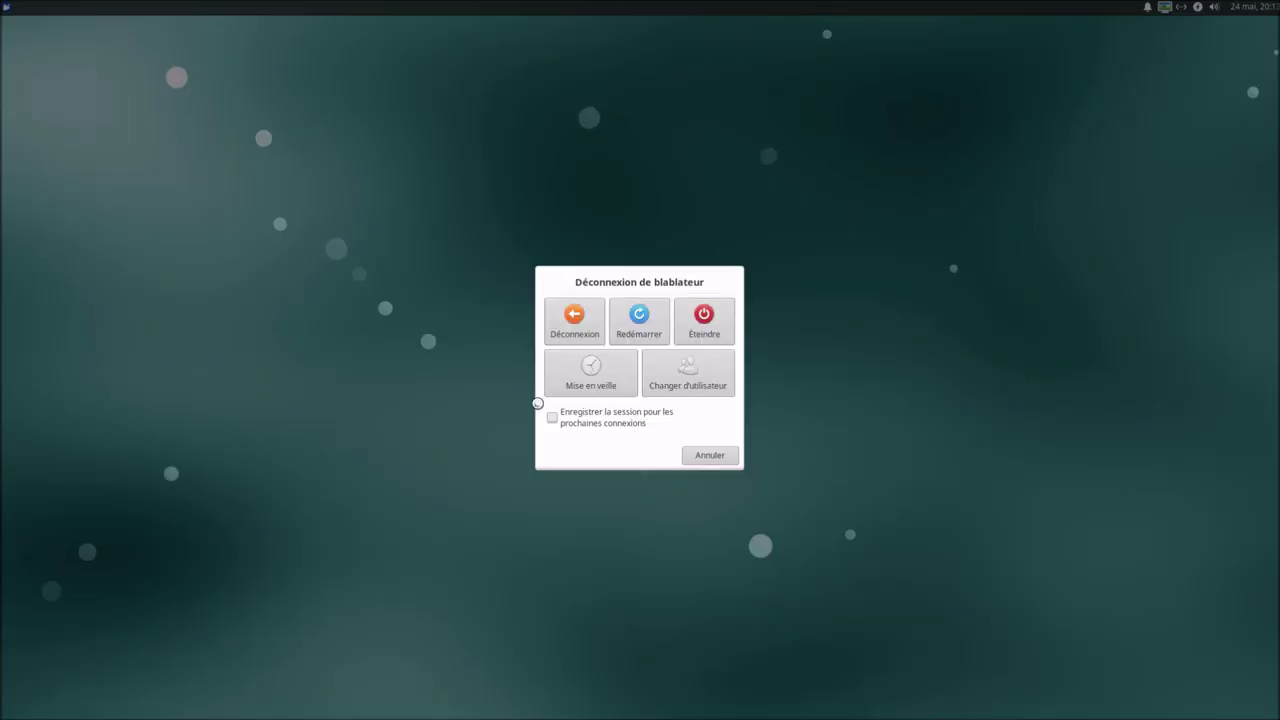
pyautogui.click(640, 328)
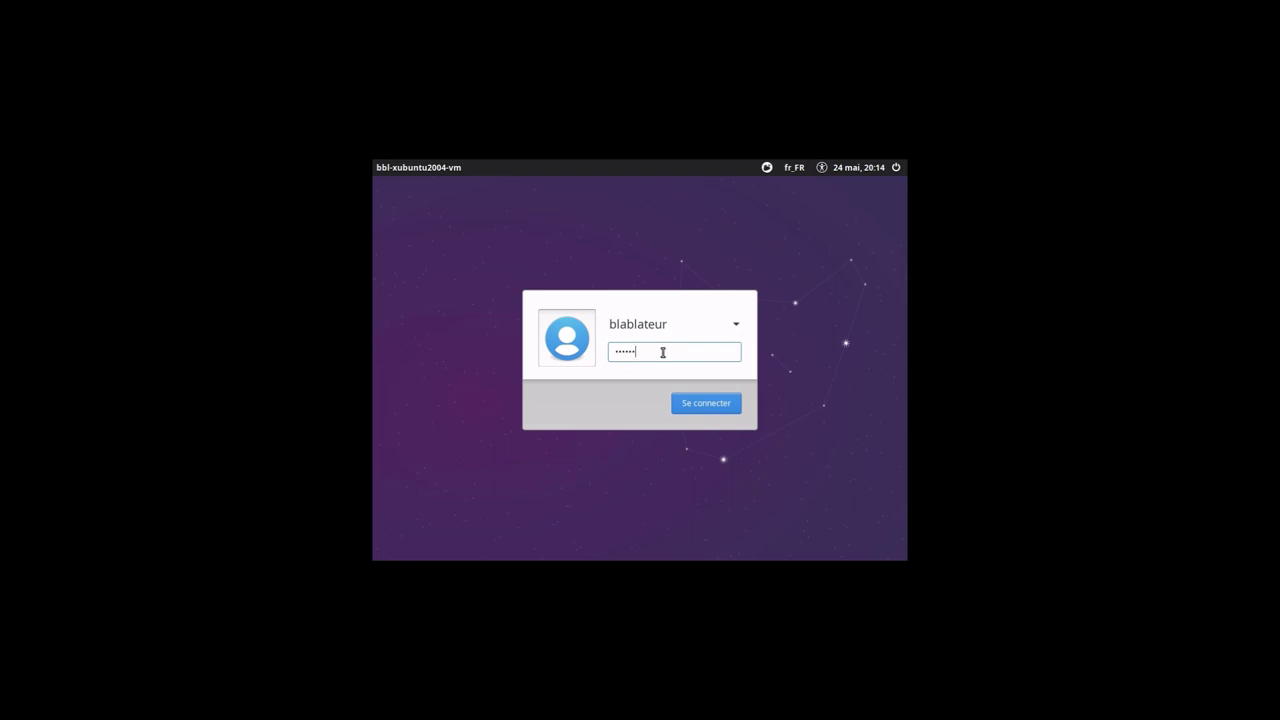
pyautogui.press('Return')
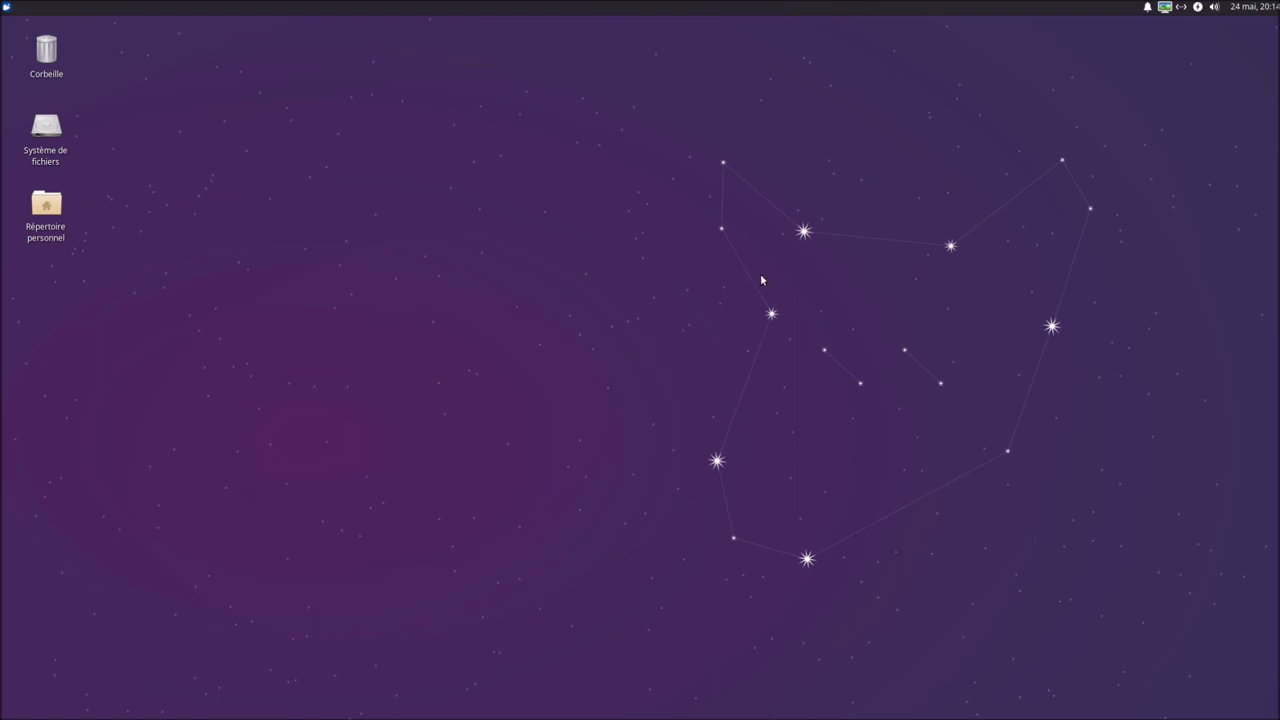
# Step: Check in the LiveWallpaper indicator whether LiveWallpaper is enabled and which wallpaper is selected, and dismiss its list
pyautogui.click(1165, 7)
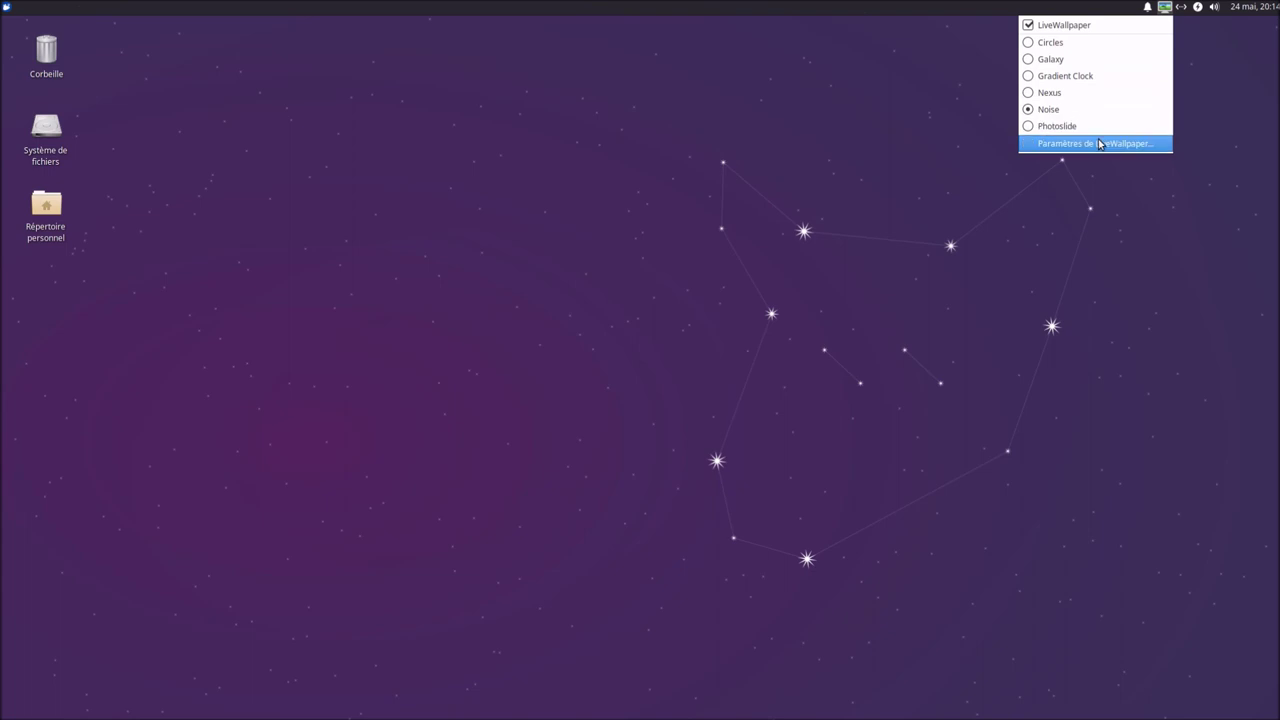
pyautogui.click(771, 137)
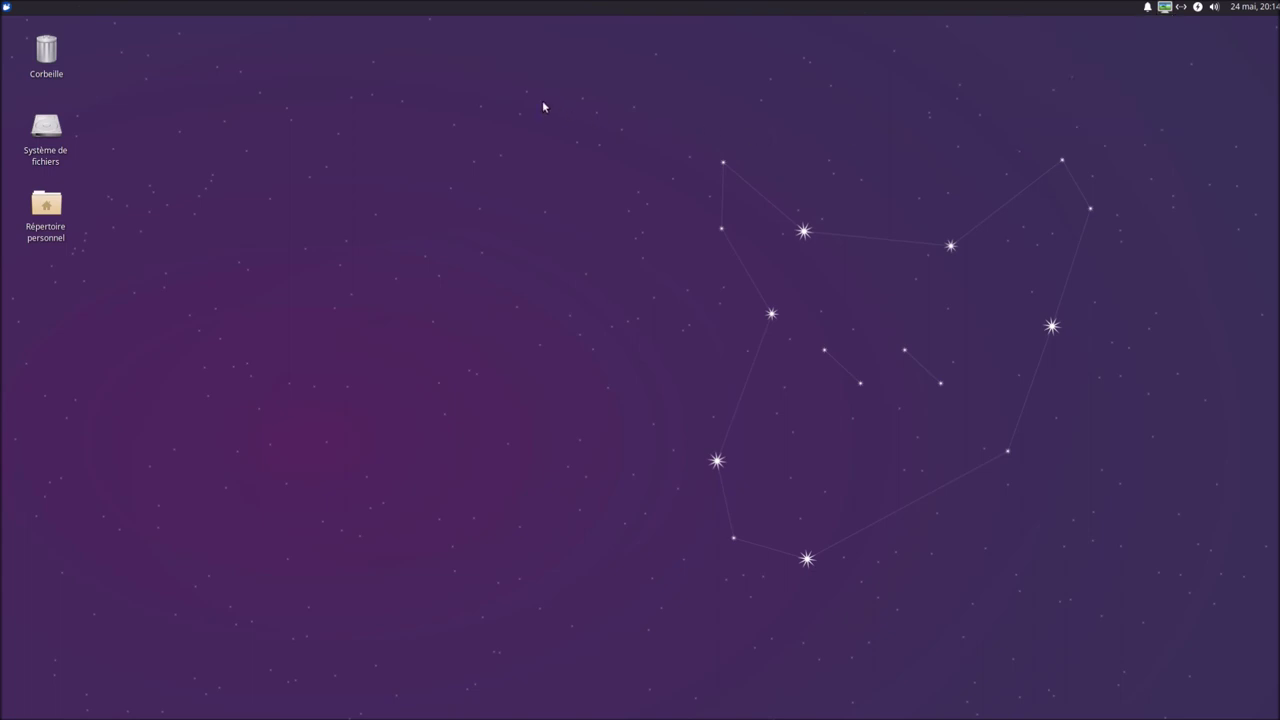
pyautogui.click(1165, 9)
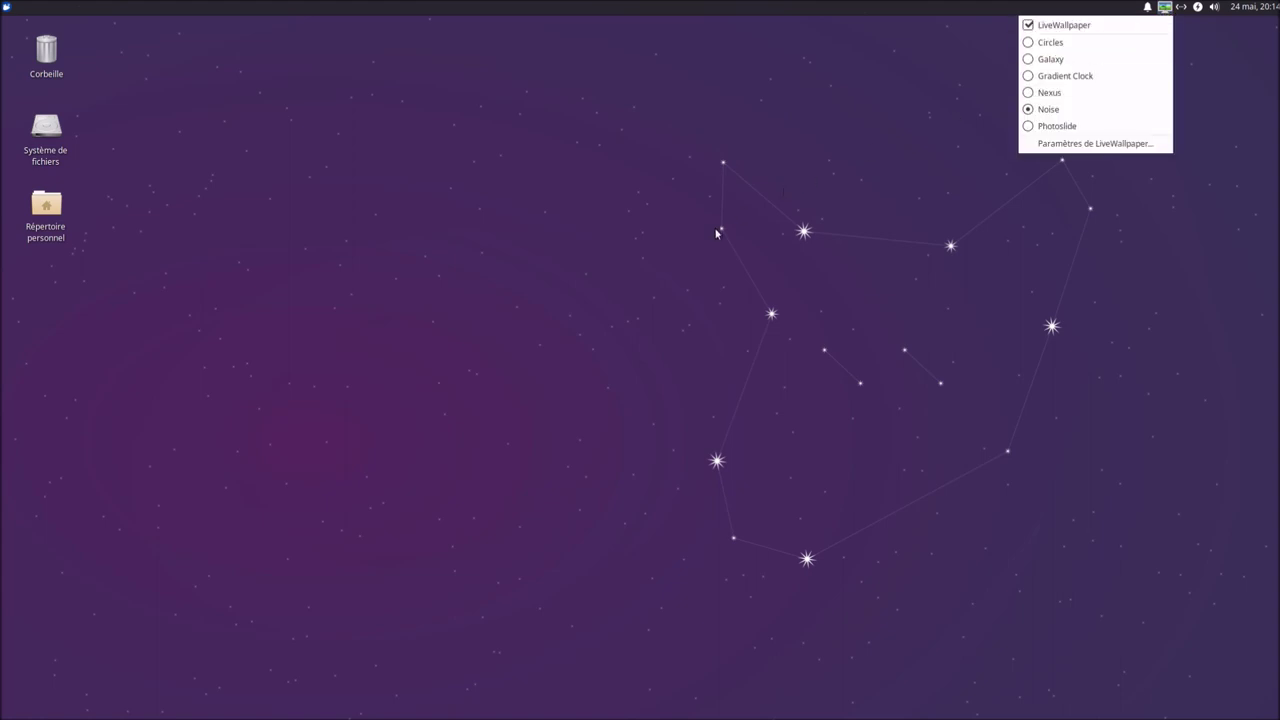
pyautogui.click(675, 328)
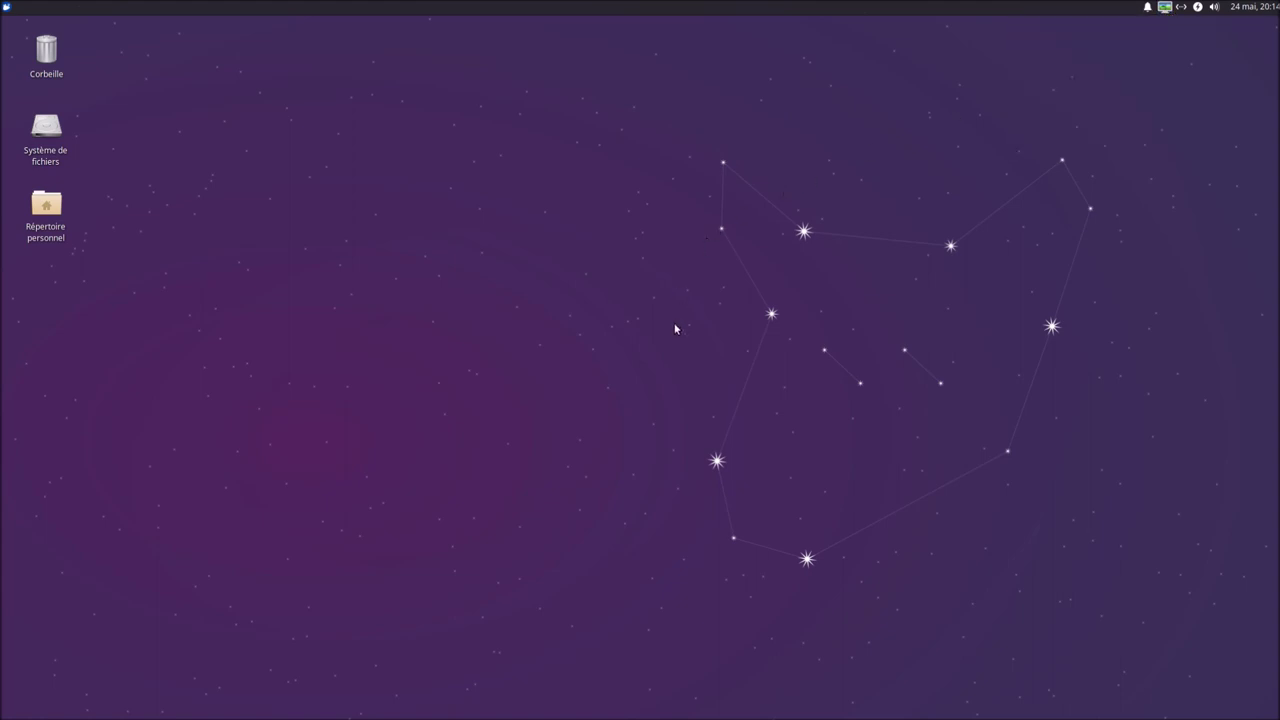